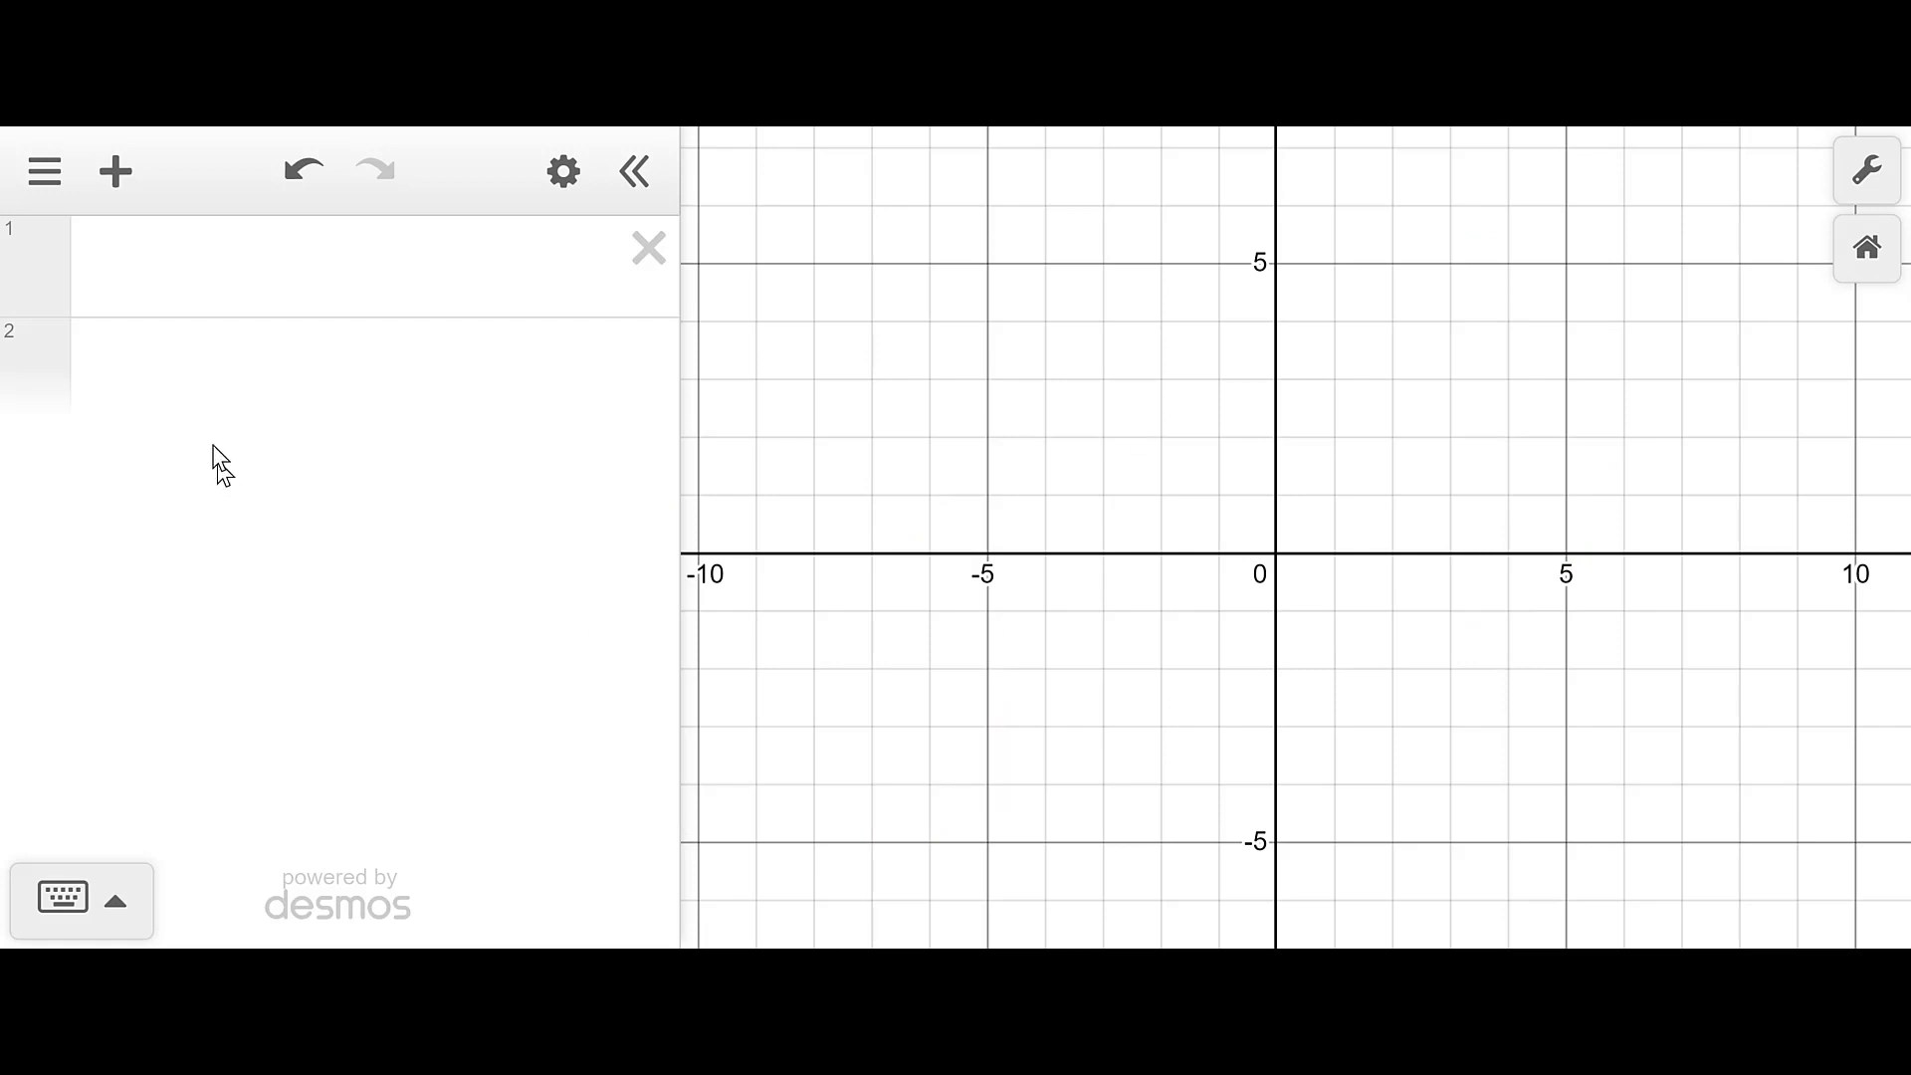
# - Add frame 1.jpg to the graph as an image item
pyautogui.click(120, 182)
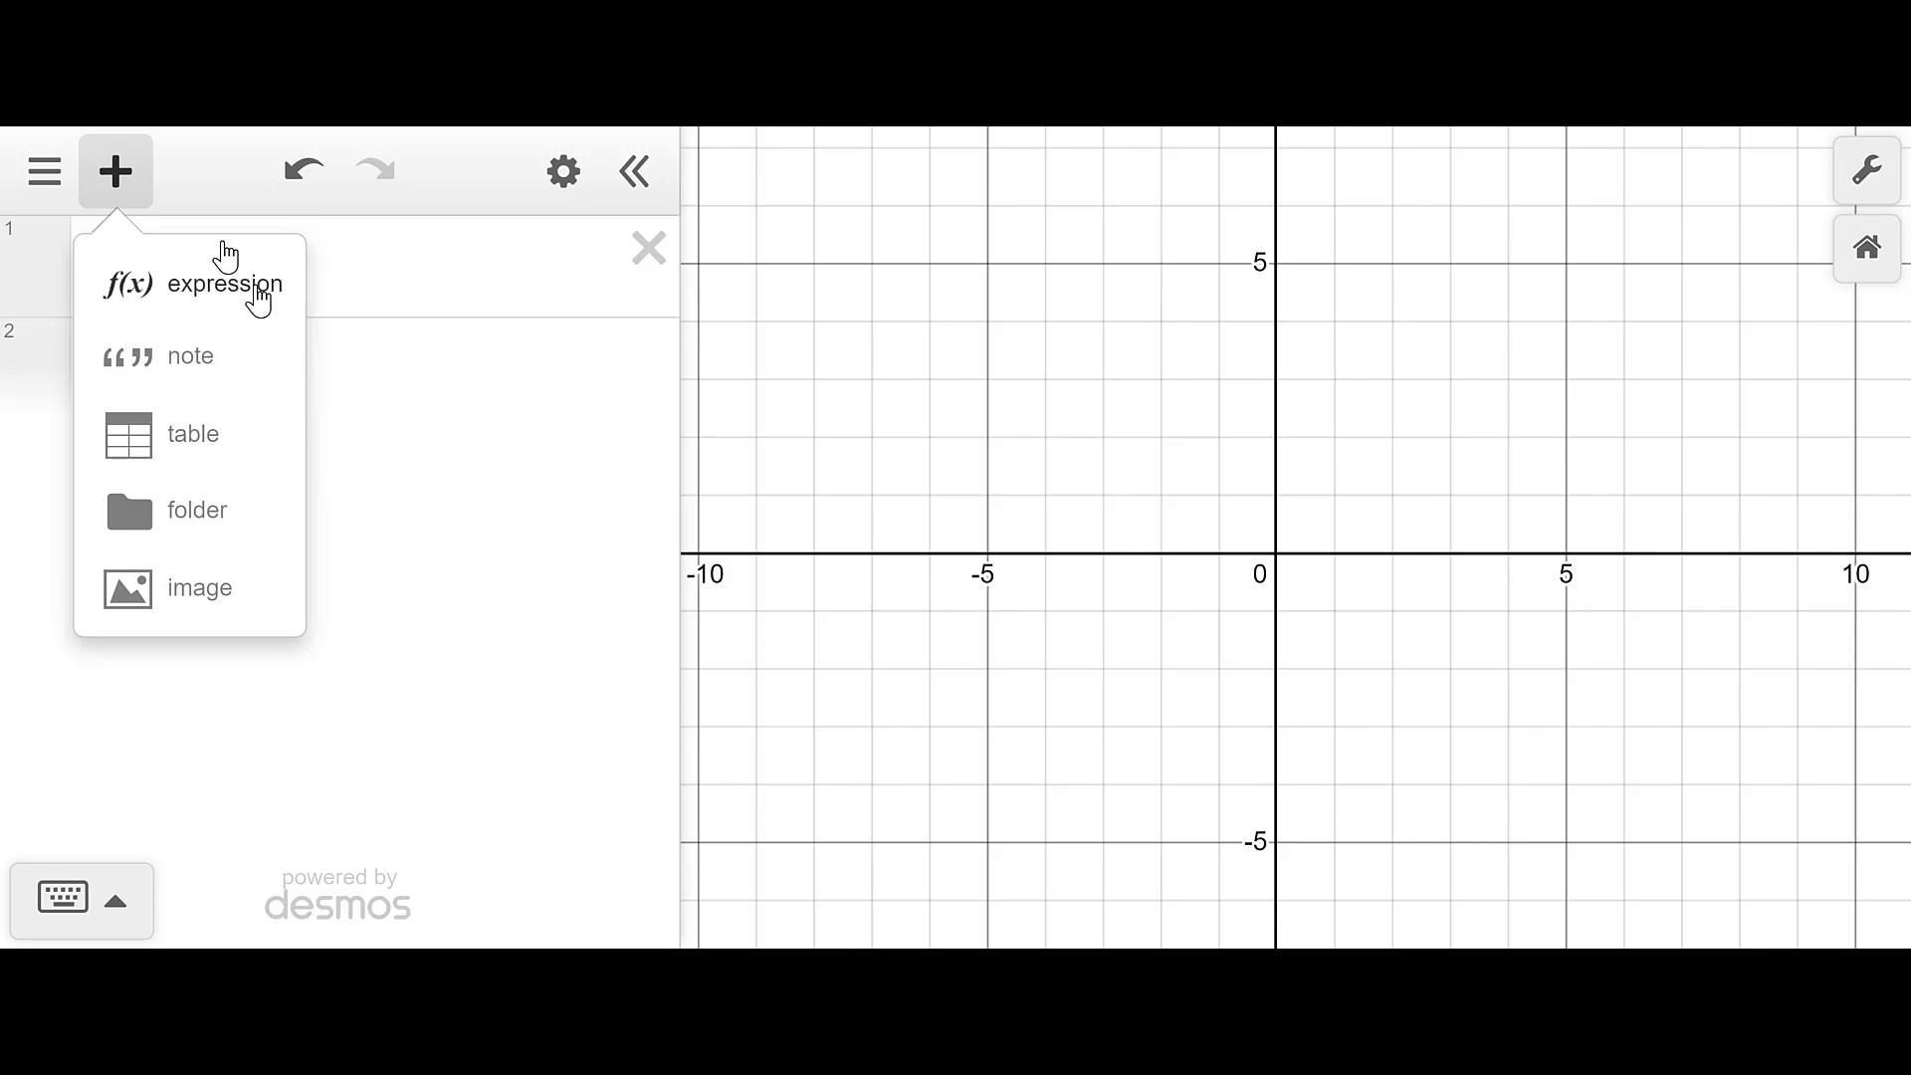
pyautogui.click(197, 177)
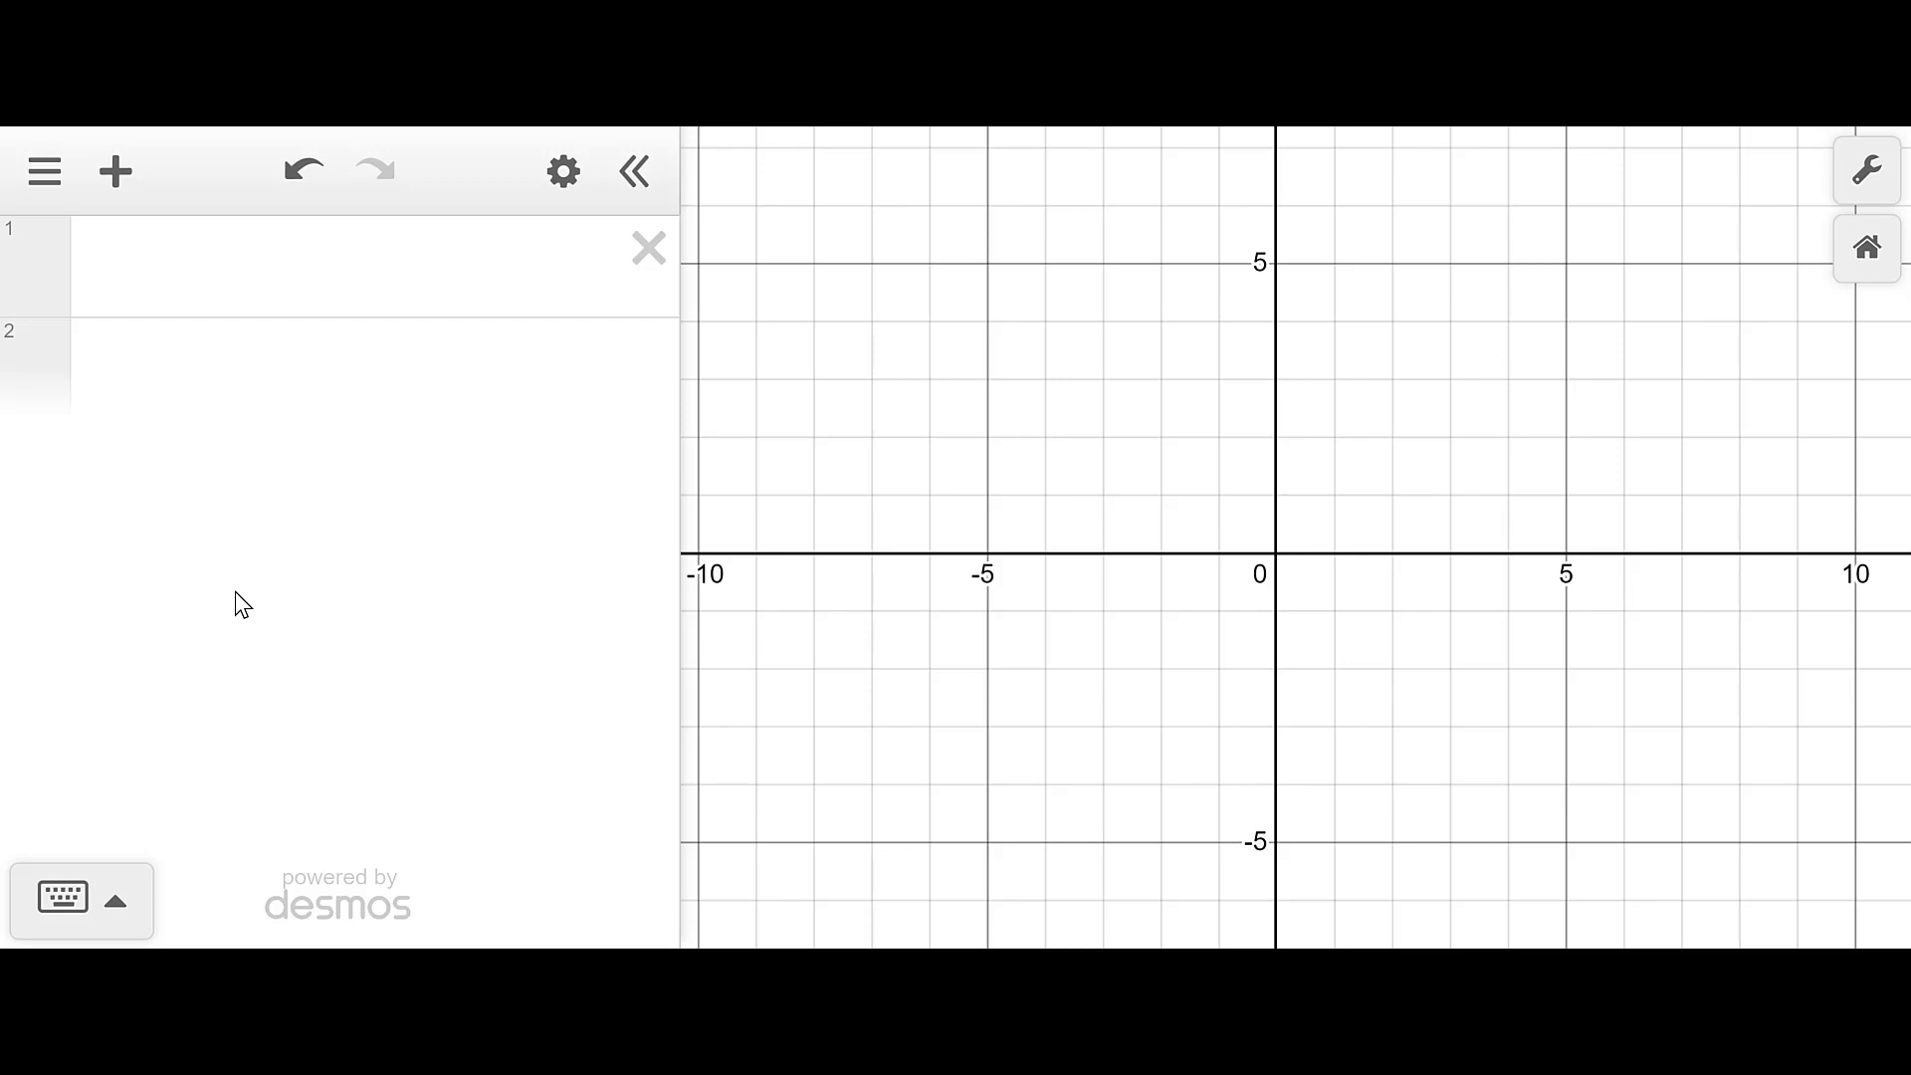
pyautogui.click(128, 197)
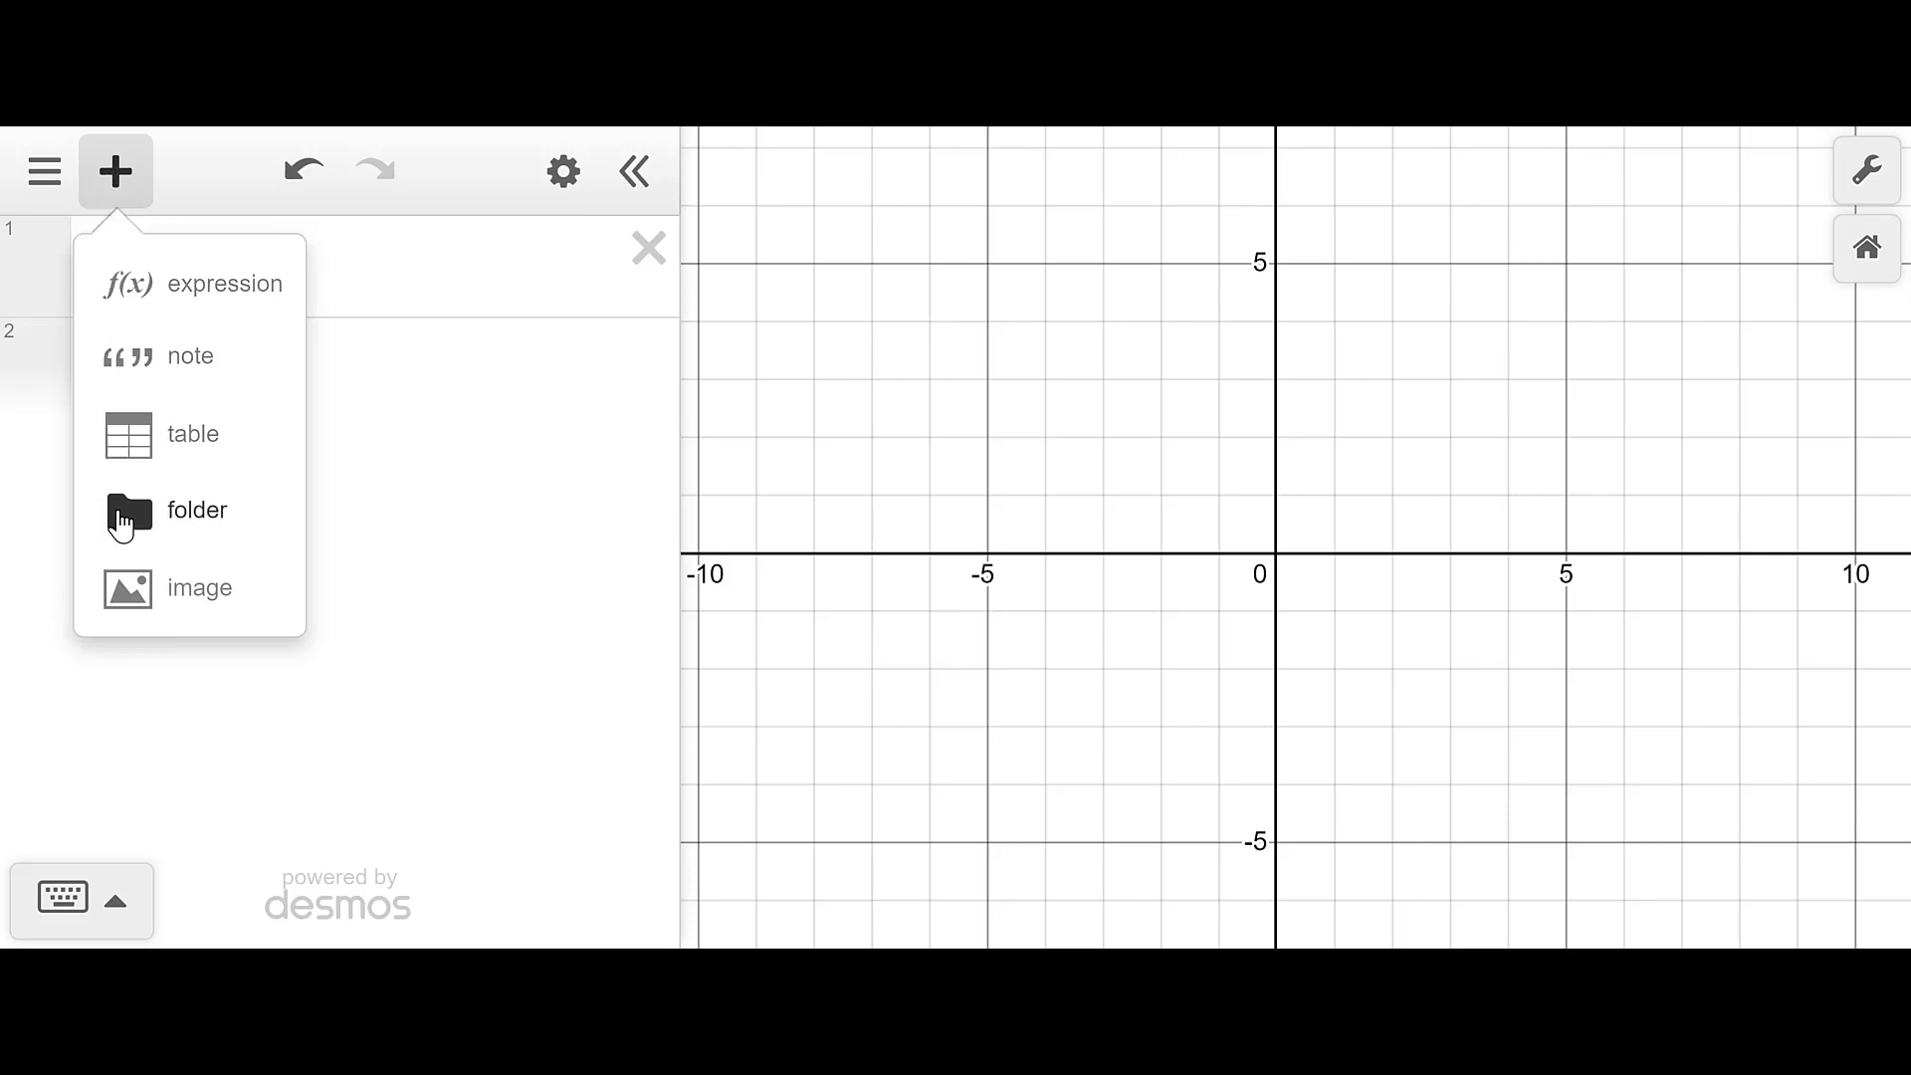
pyautogui.click(143, 600)
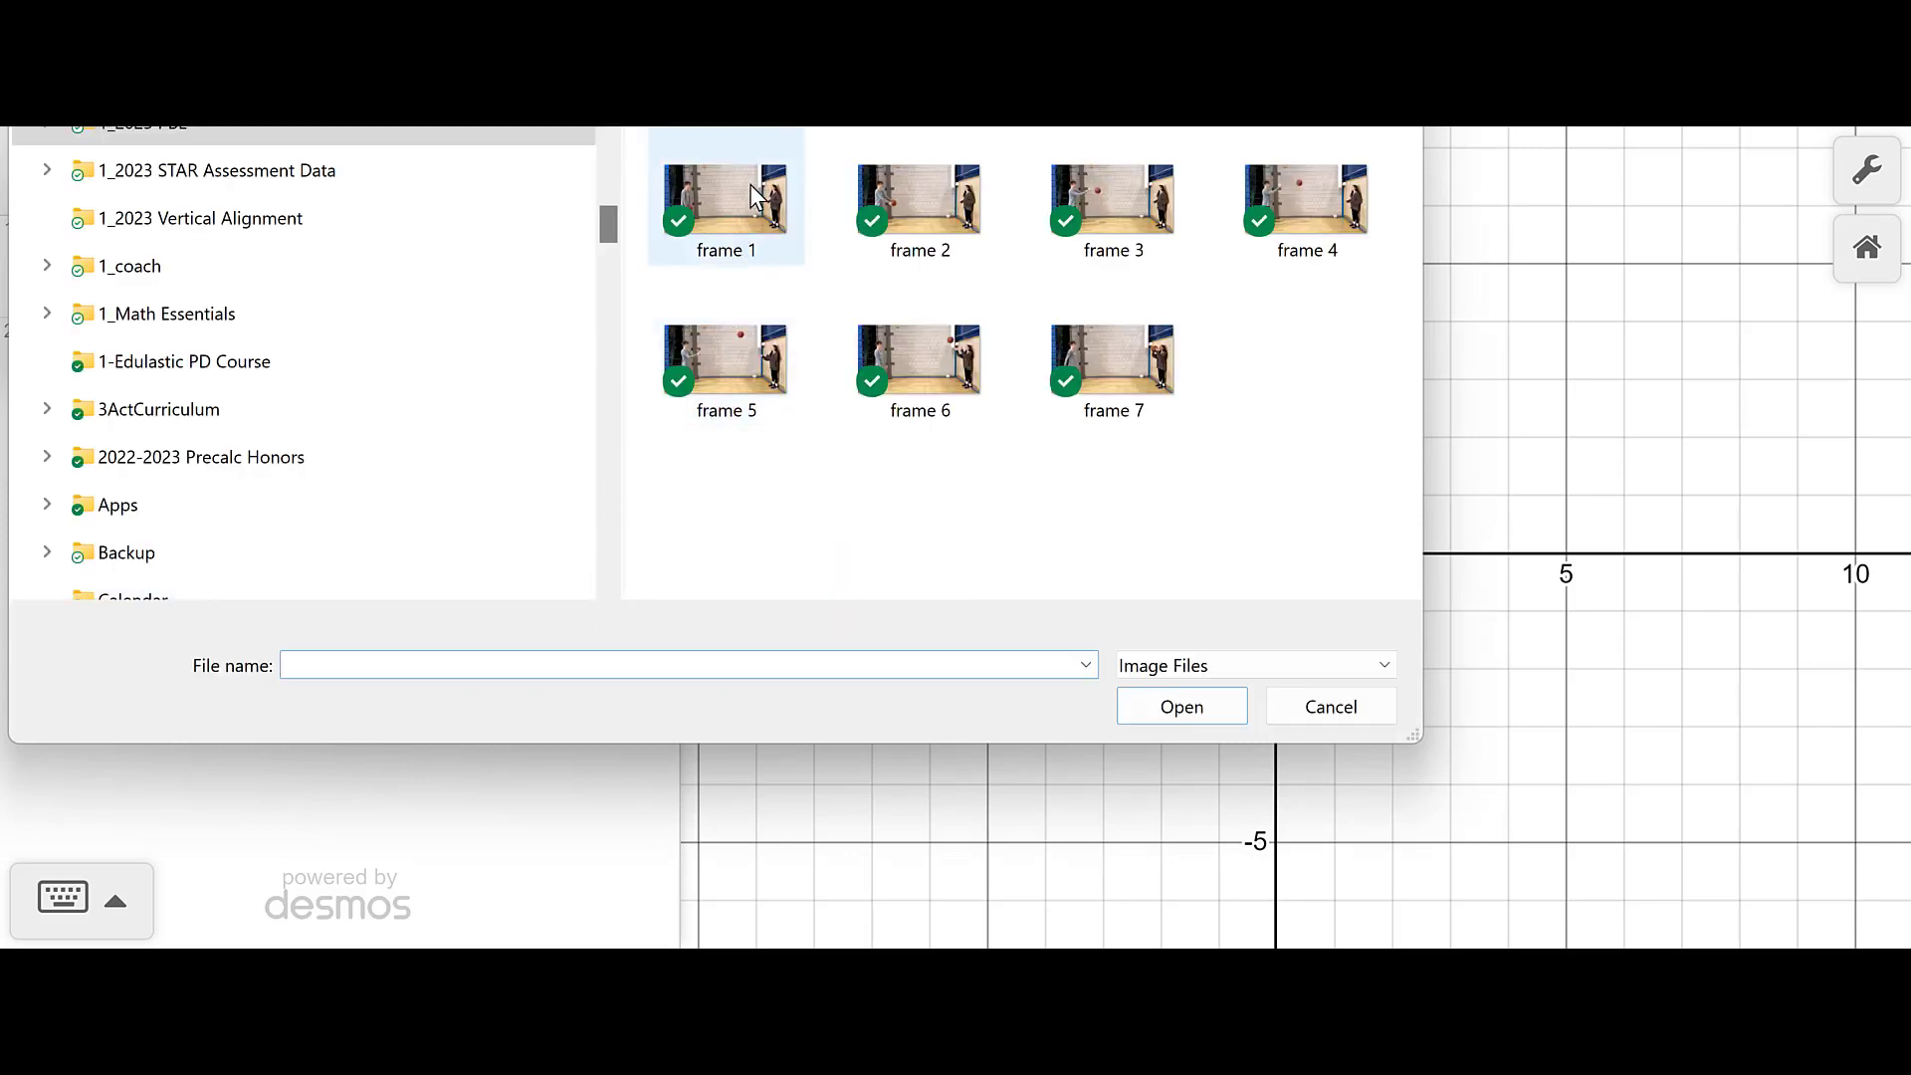
pyautogui.doubleClick(750, 183)
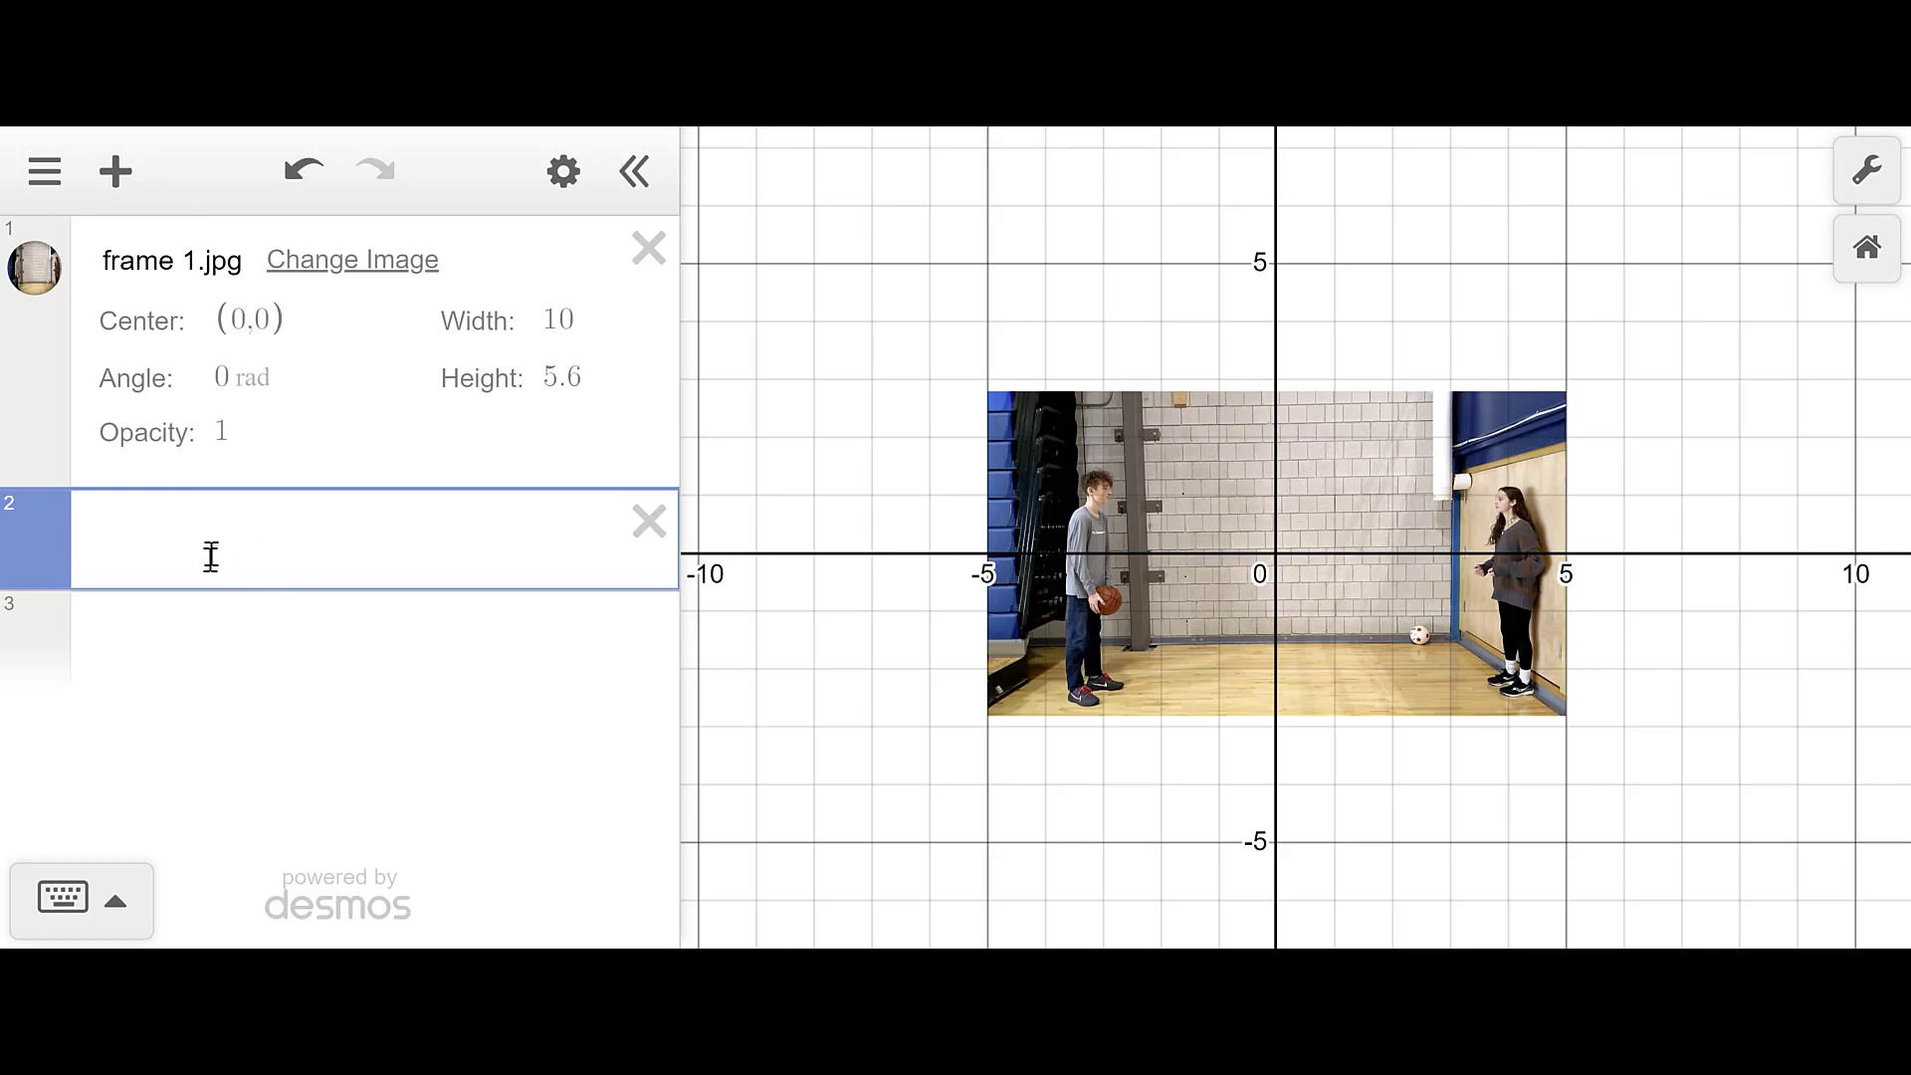
# - Add frame 7.jpg as a second image below frame 1
pyautogui.click(203, 640)
pyautogui.click(189, 725)
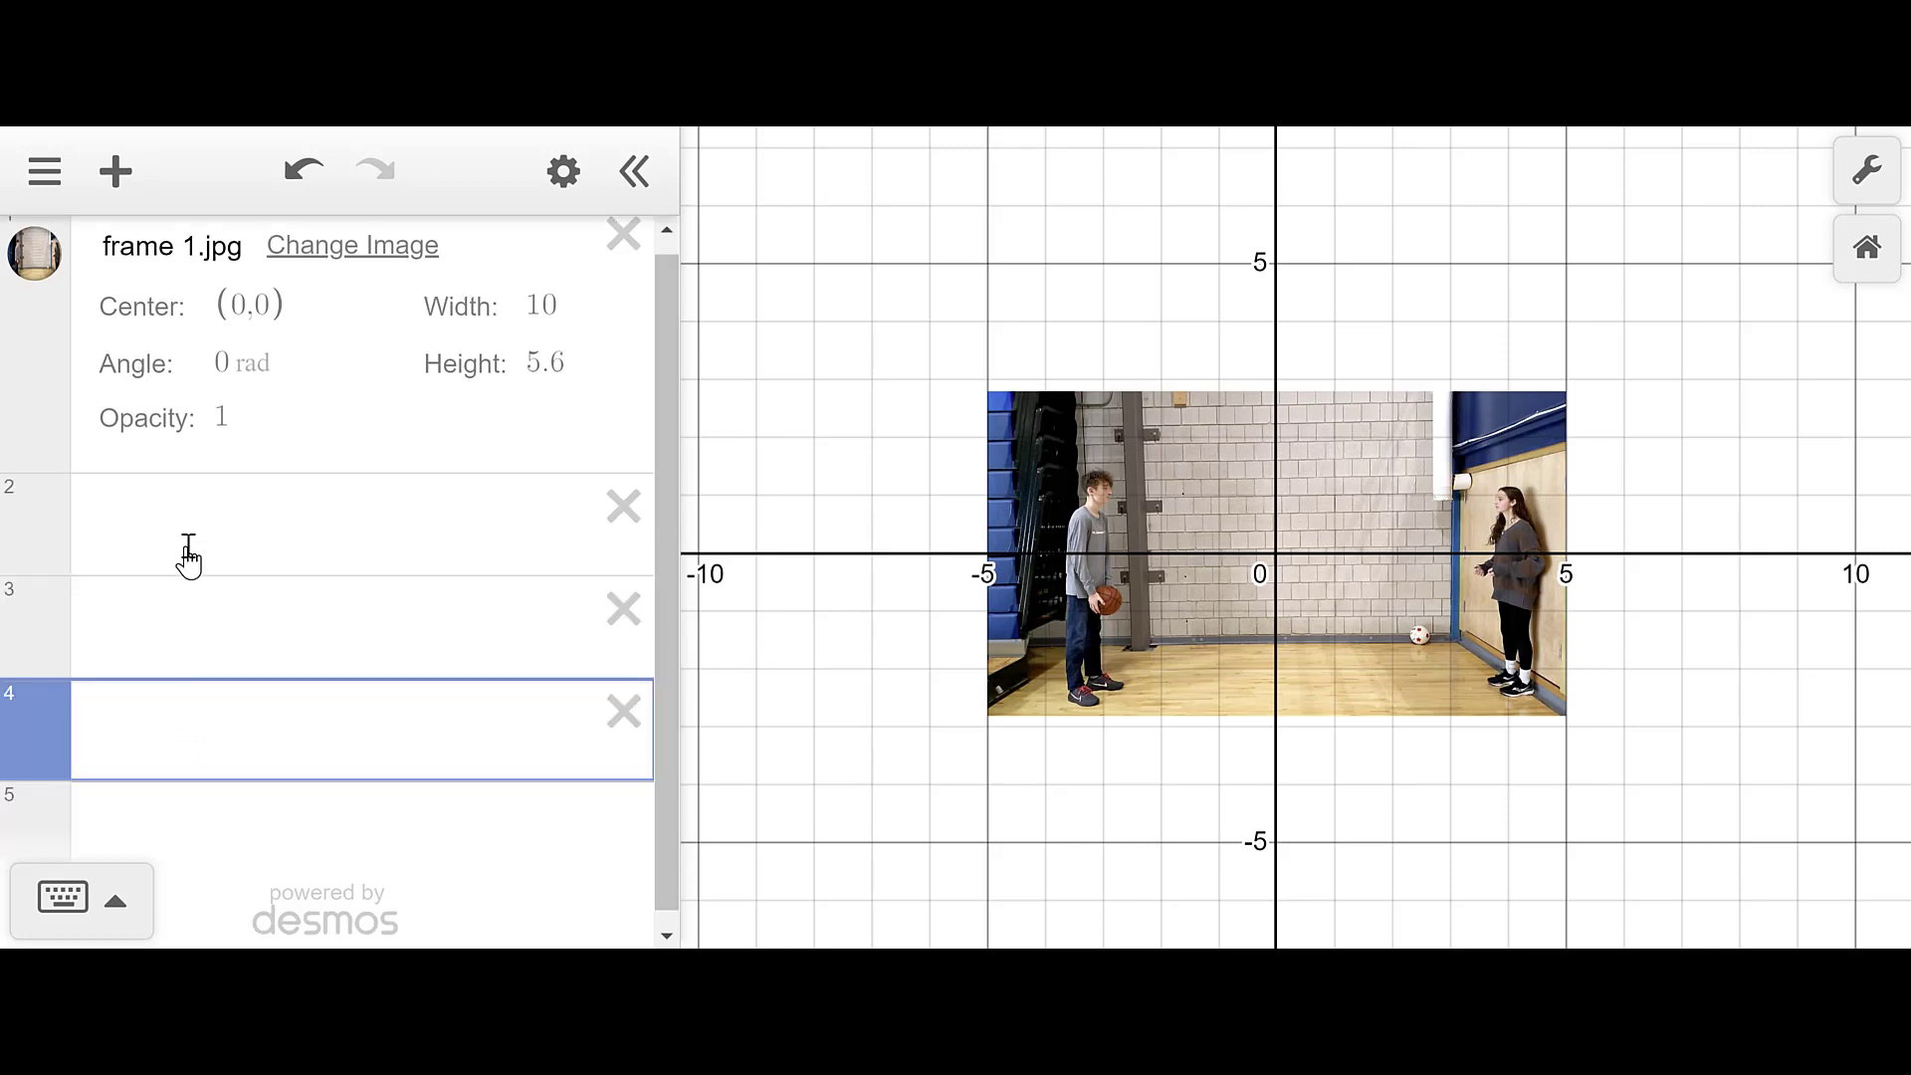
pyautogui.click(190, 524)
pyautogui.click(117, 173)
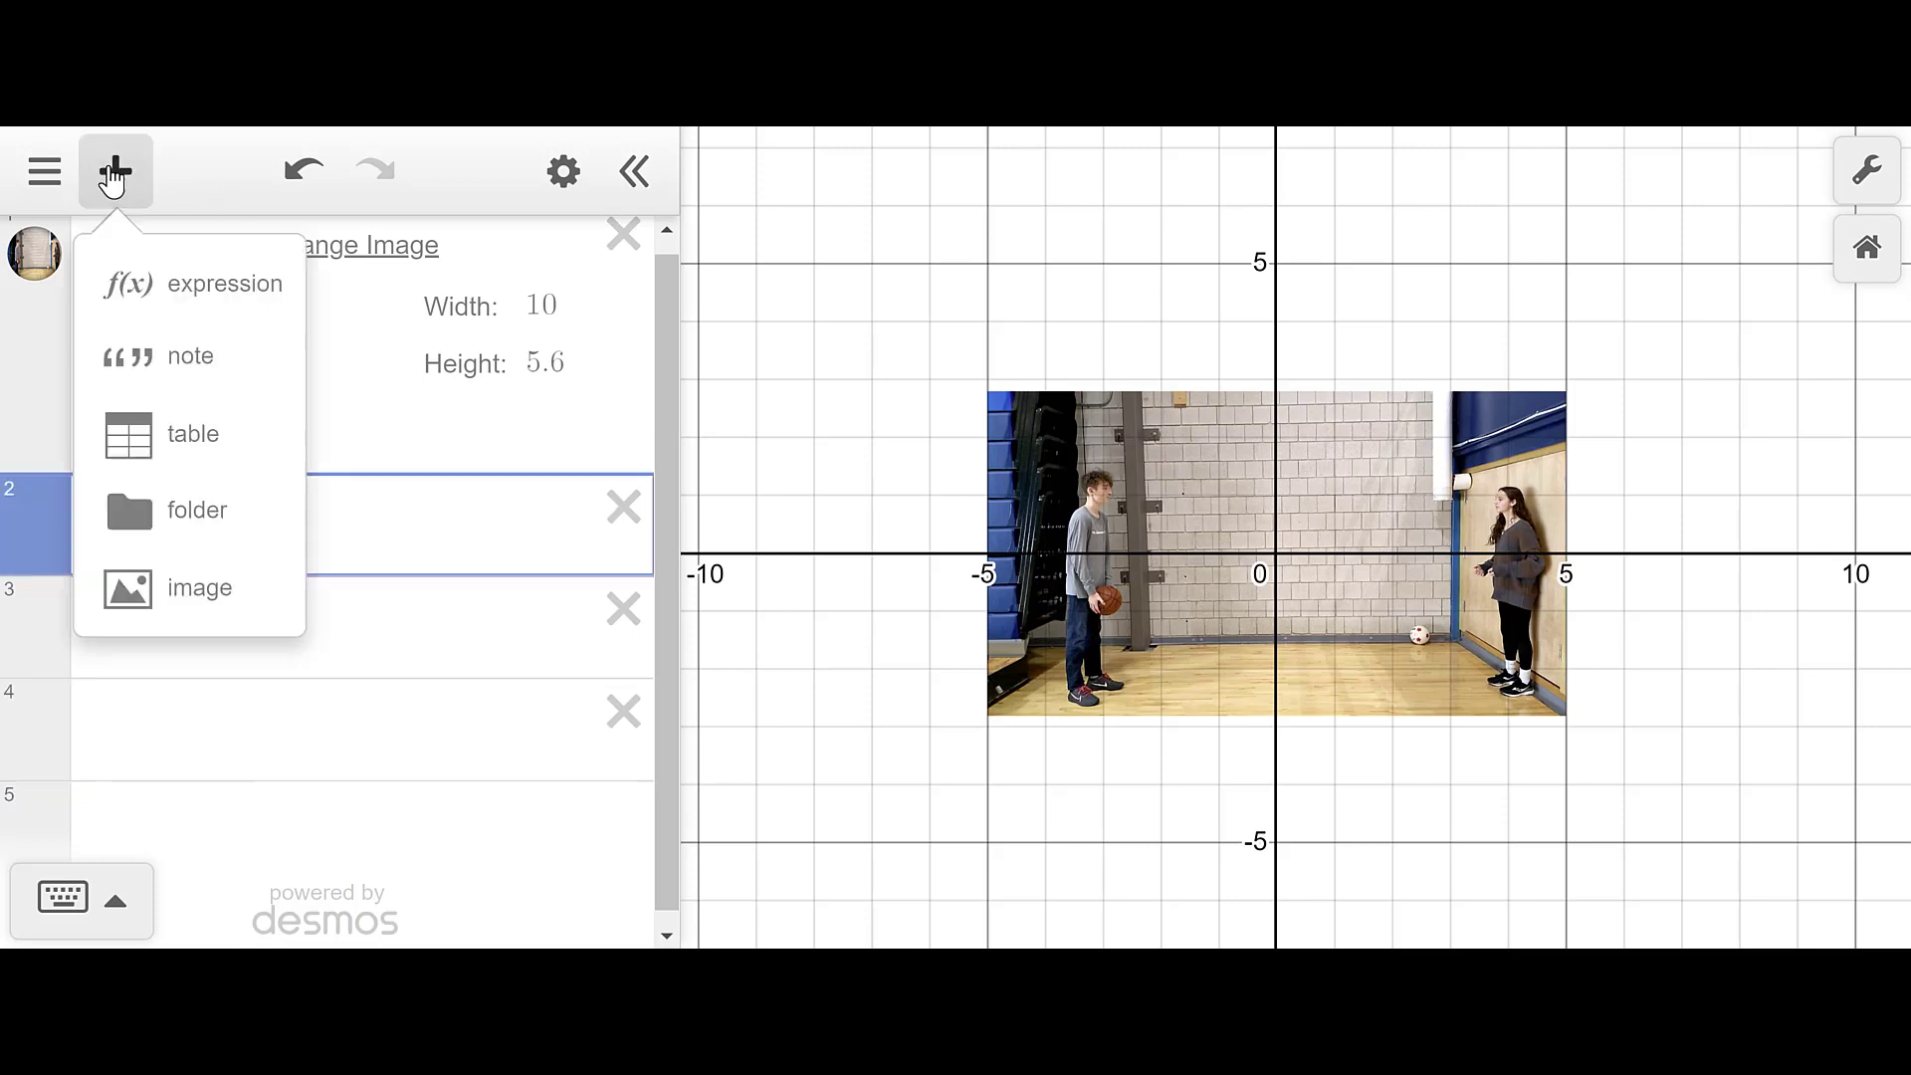
pyautogui.click(122, 571)
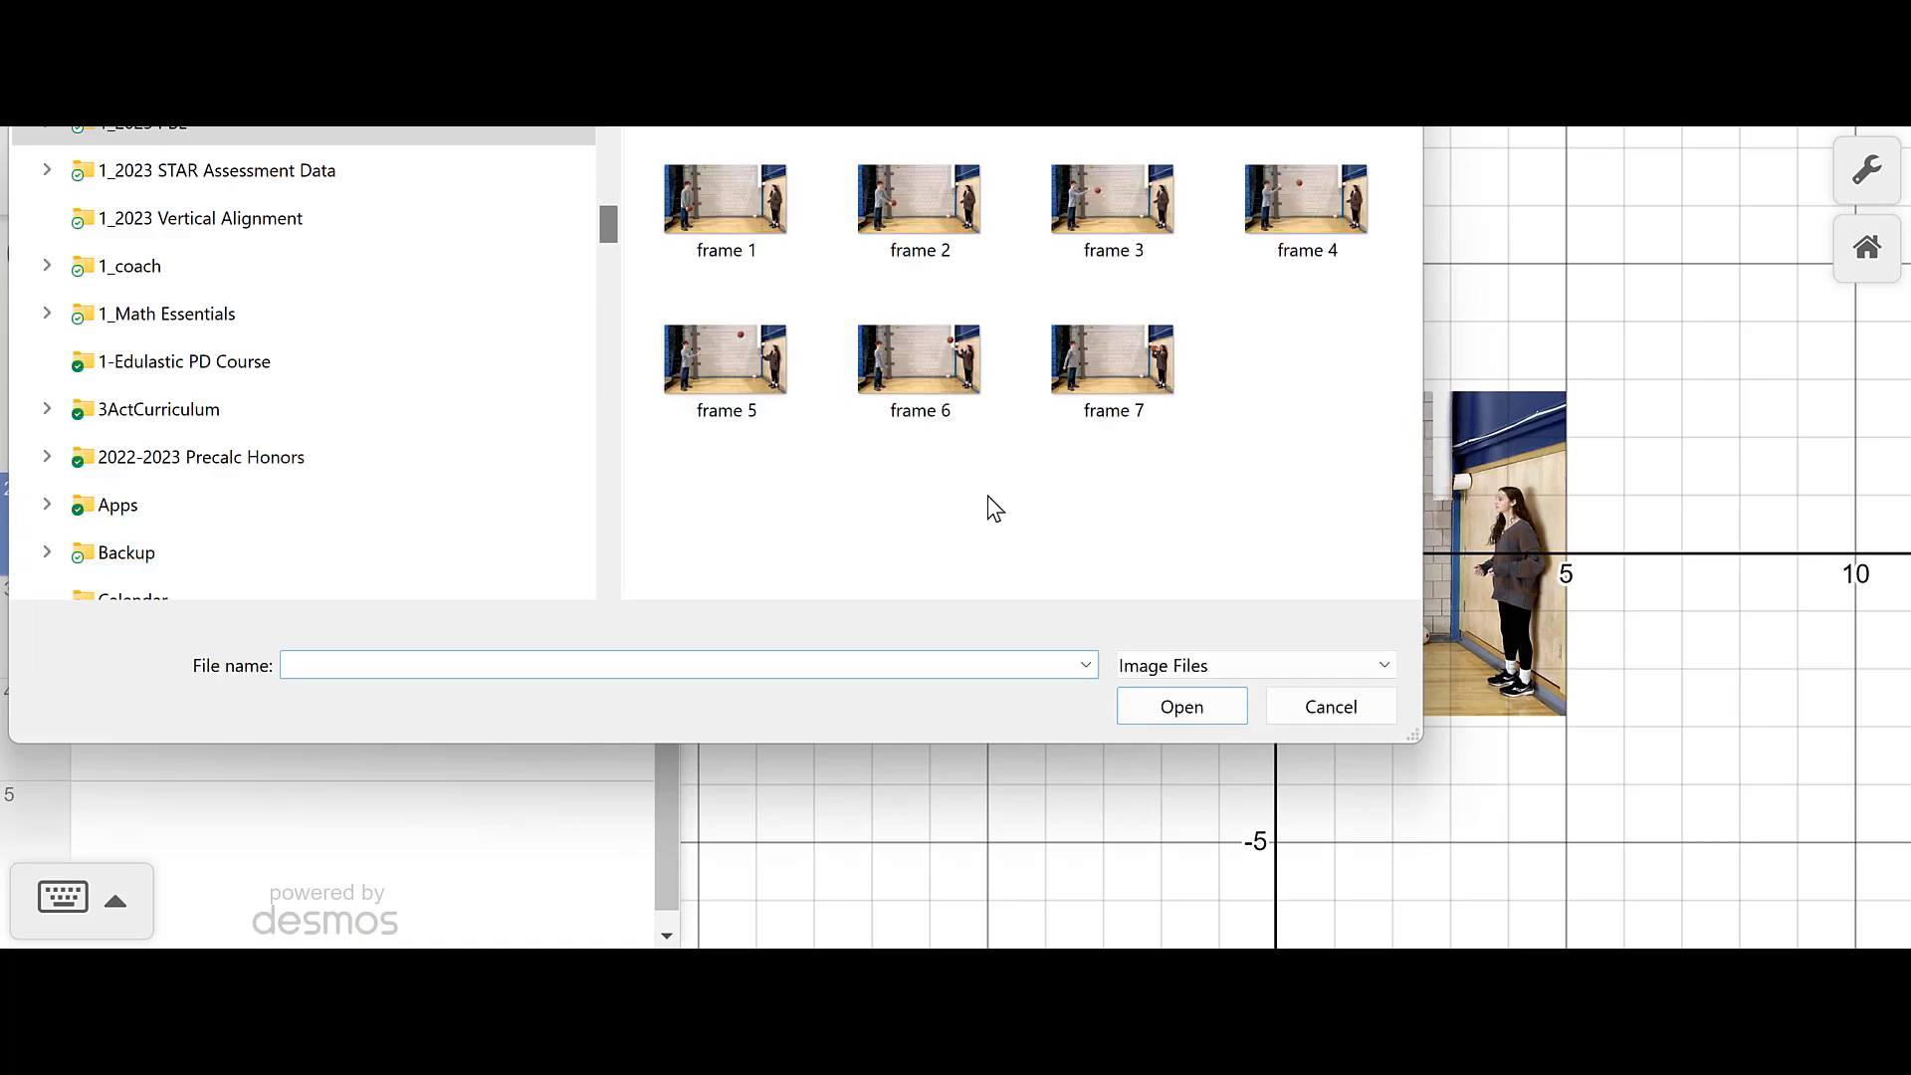
pyautogui.doubleClick(1137, 366)
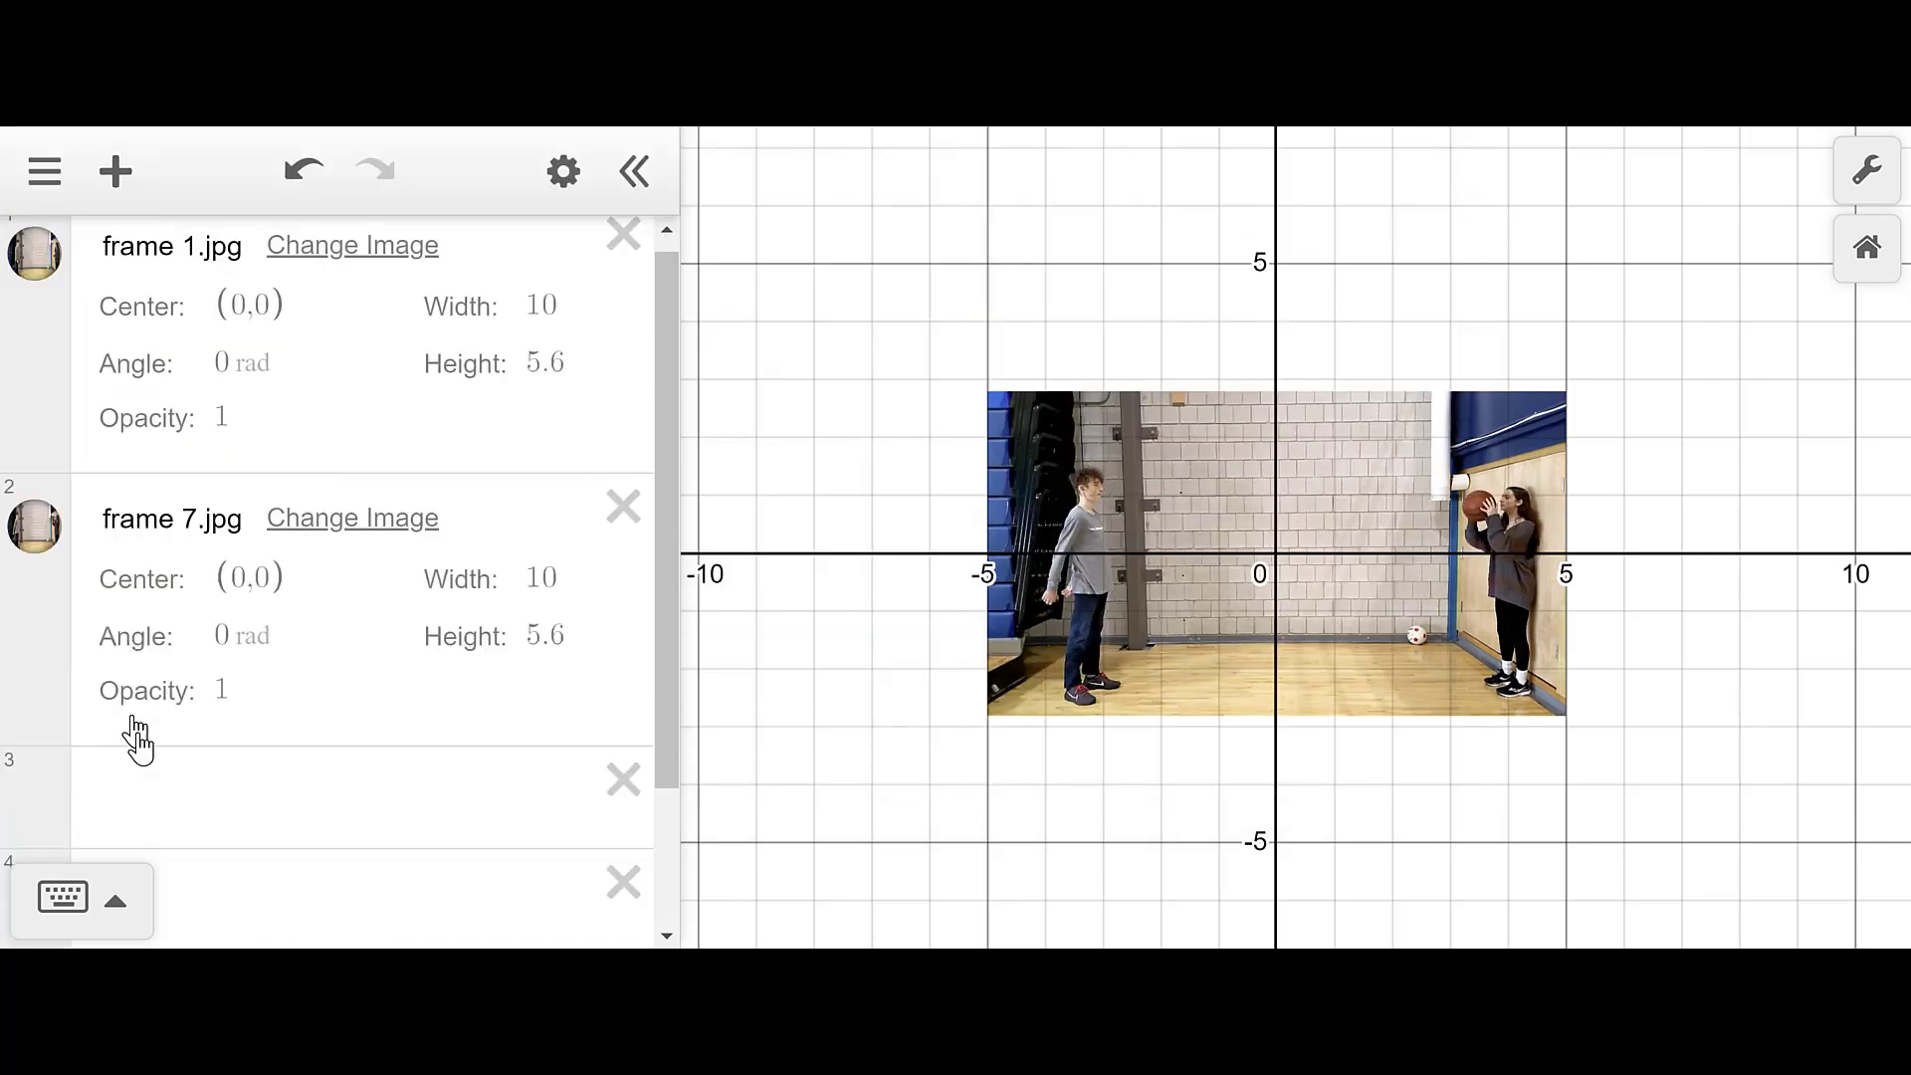
# - Add frame 6.jpg as the third image item
pyautogui.click(115, 171)
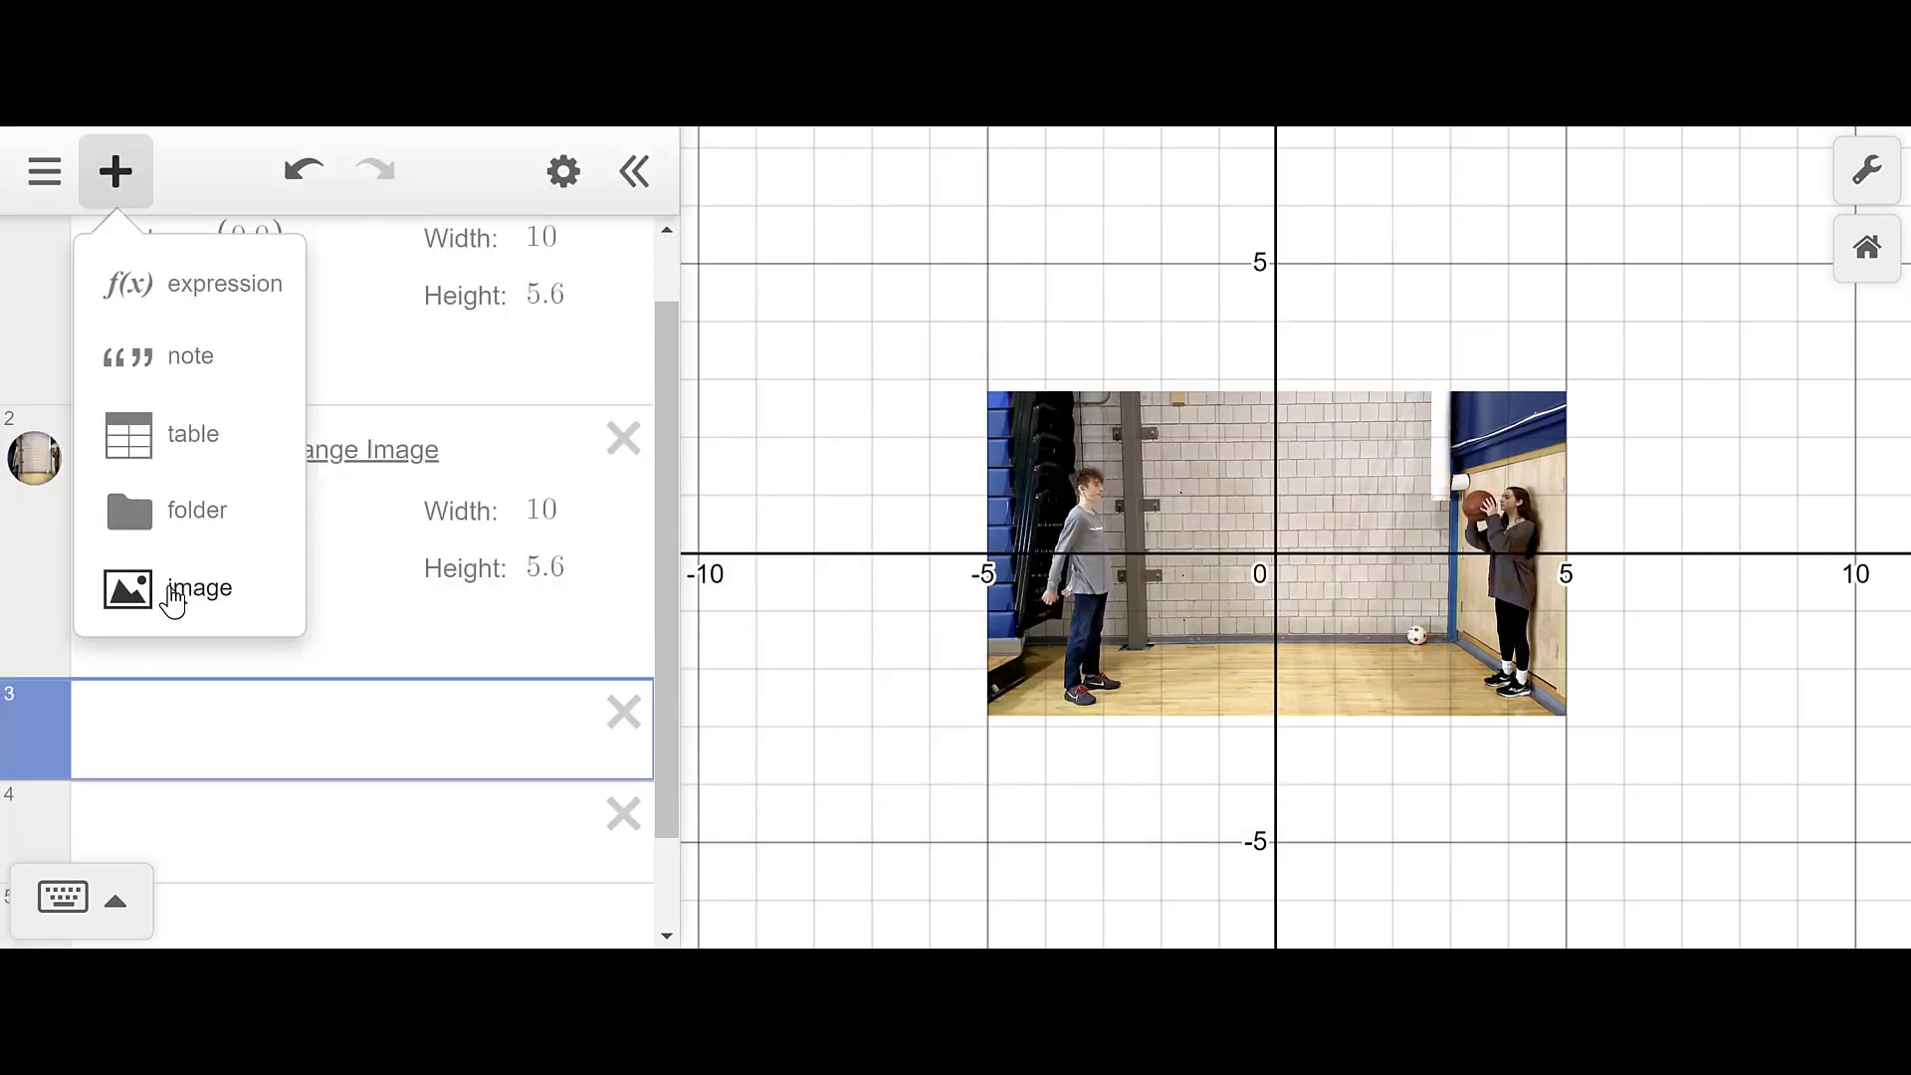
pyautogui.click(174, 592)
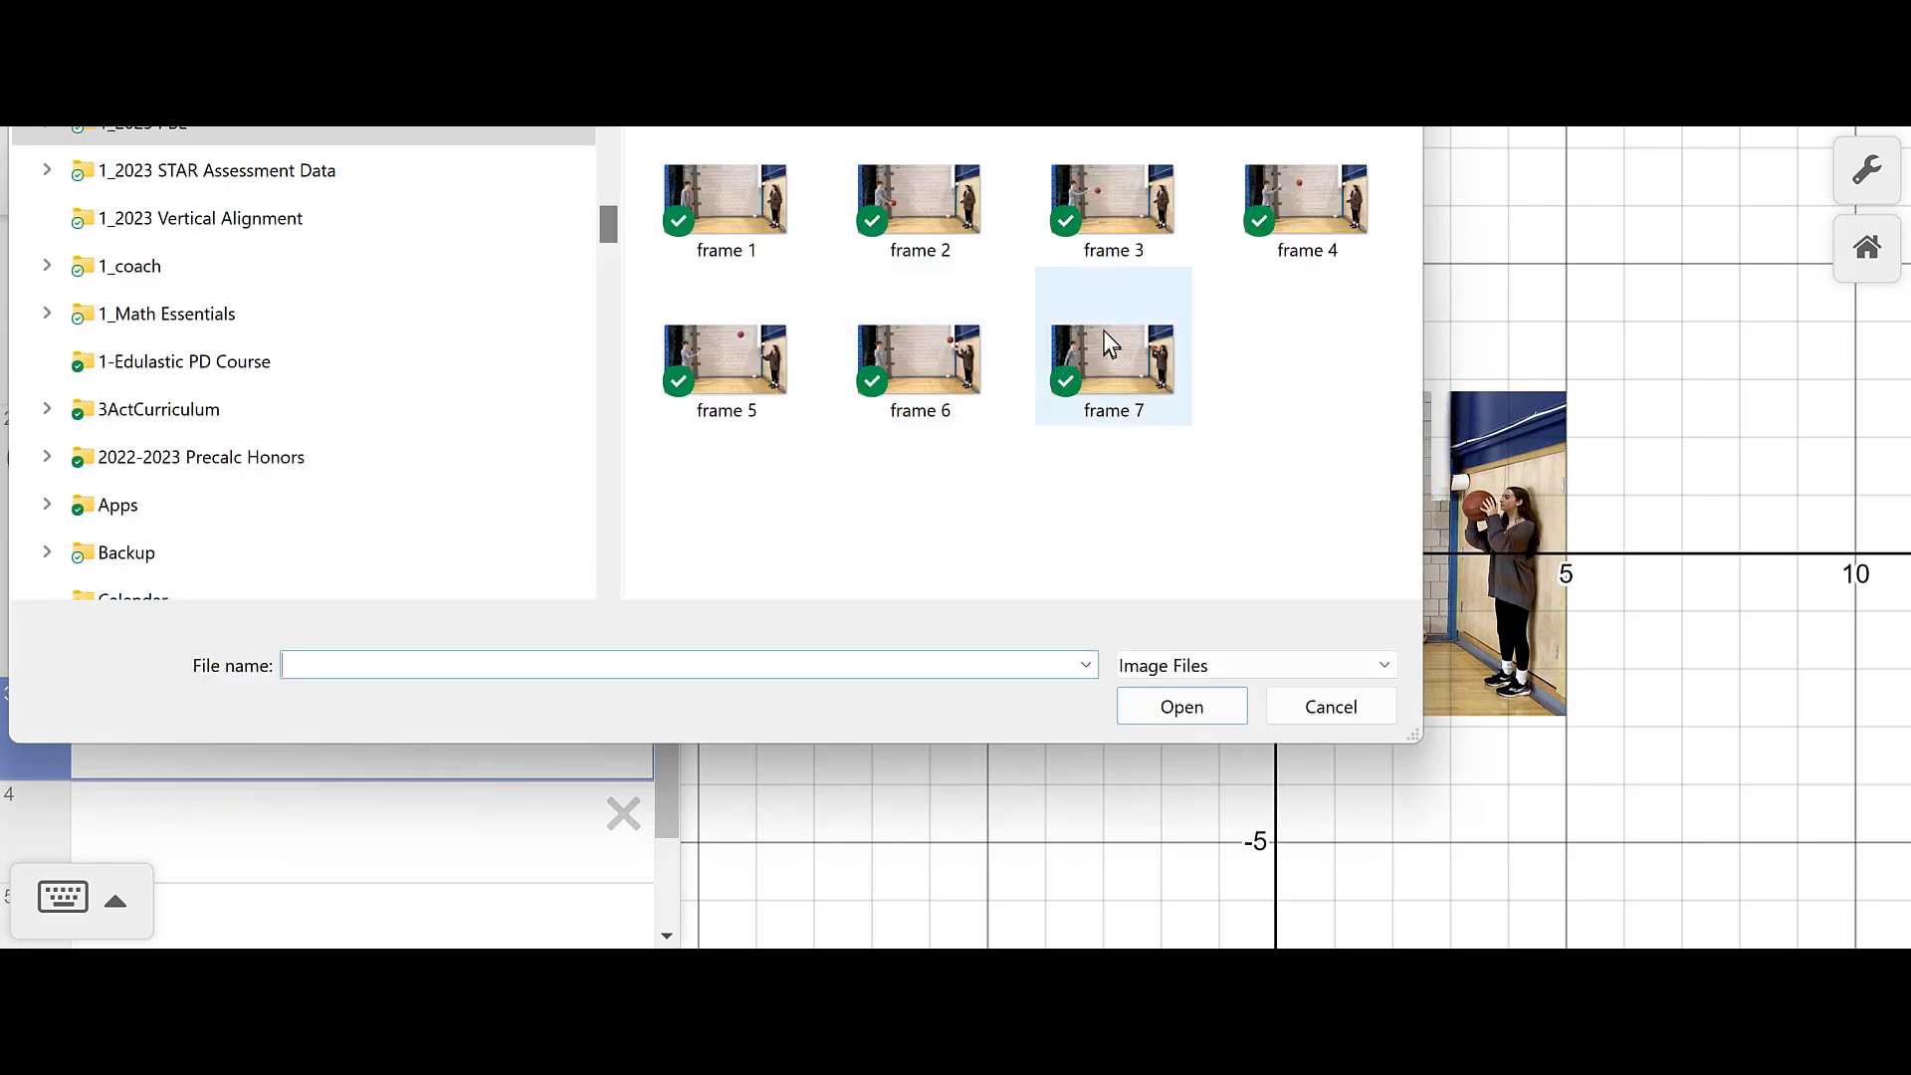
pyautogui.click(926, 376)
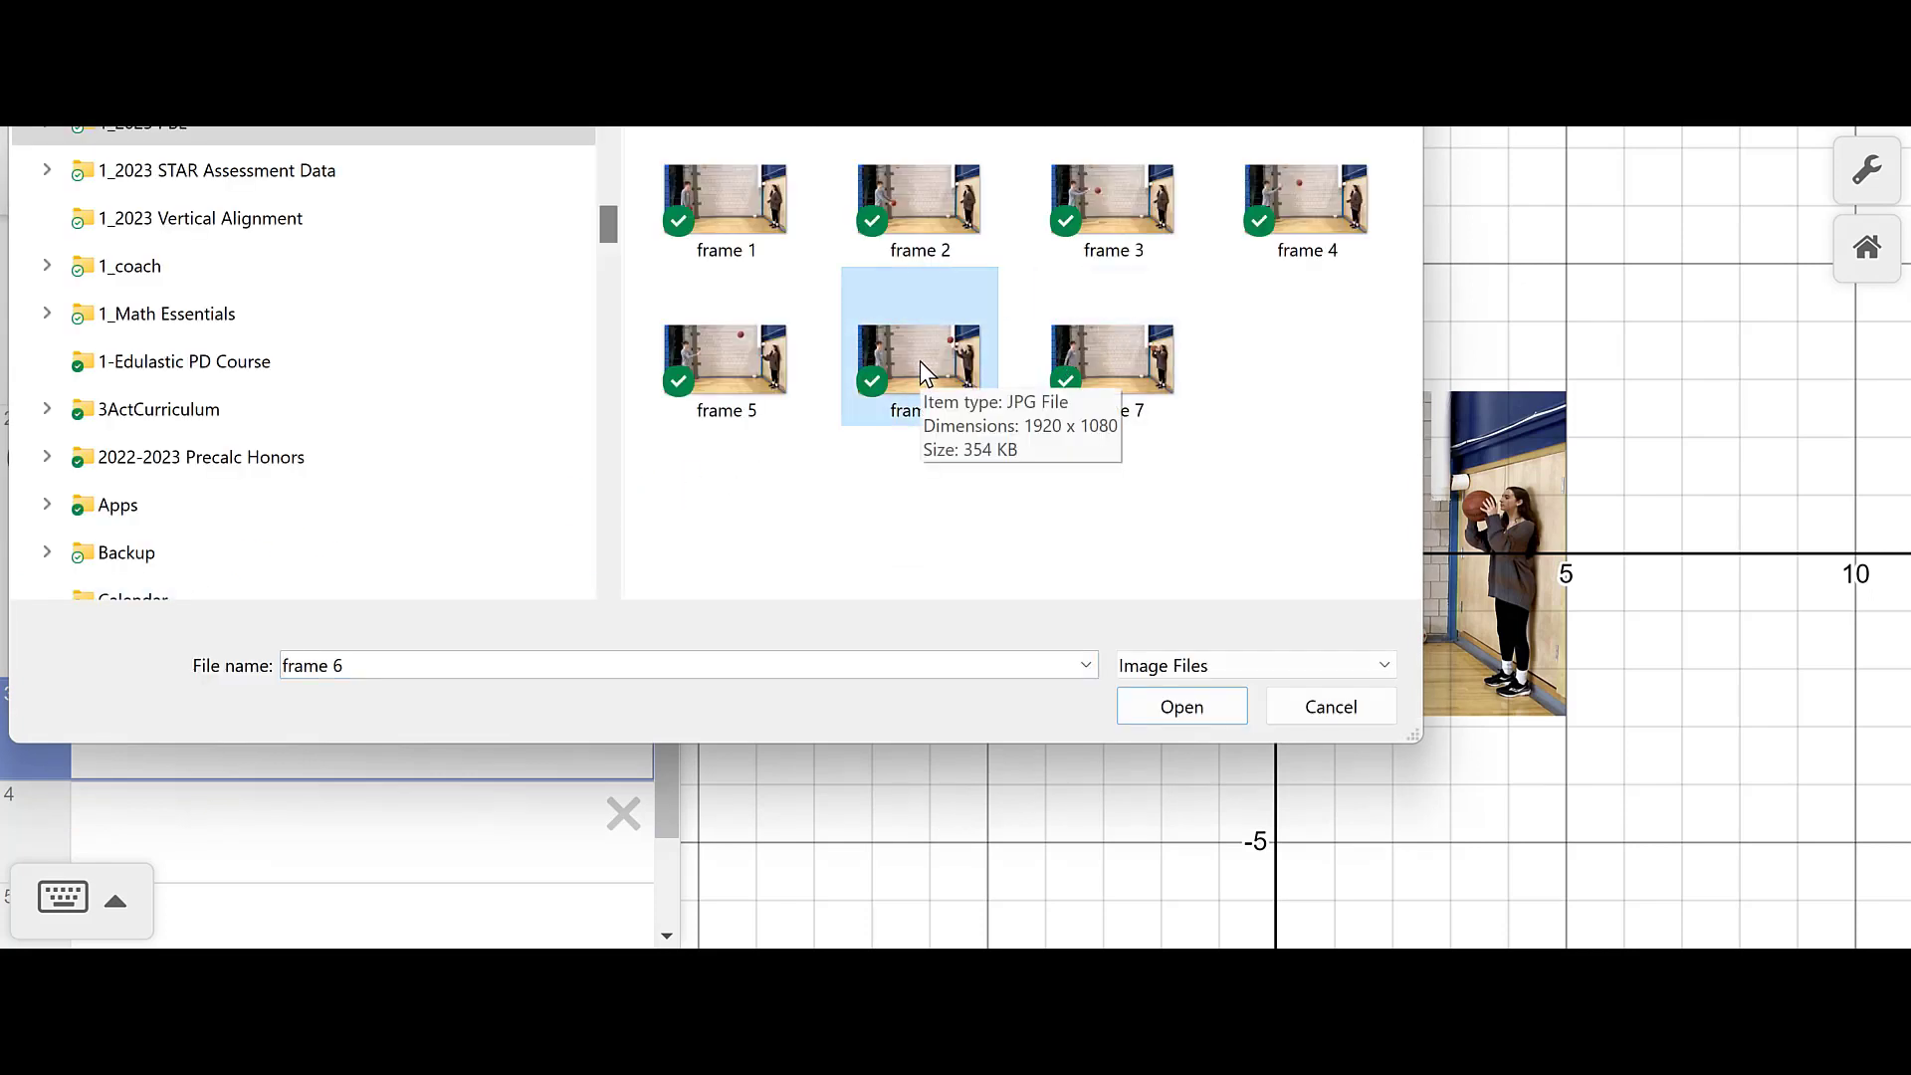
pyautogui.doubleClick(920, 360)
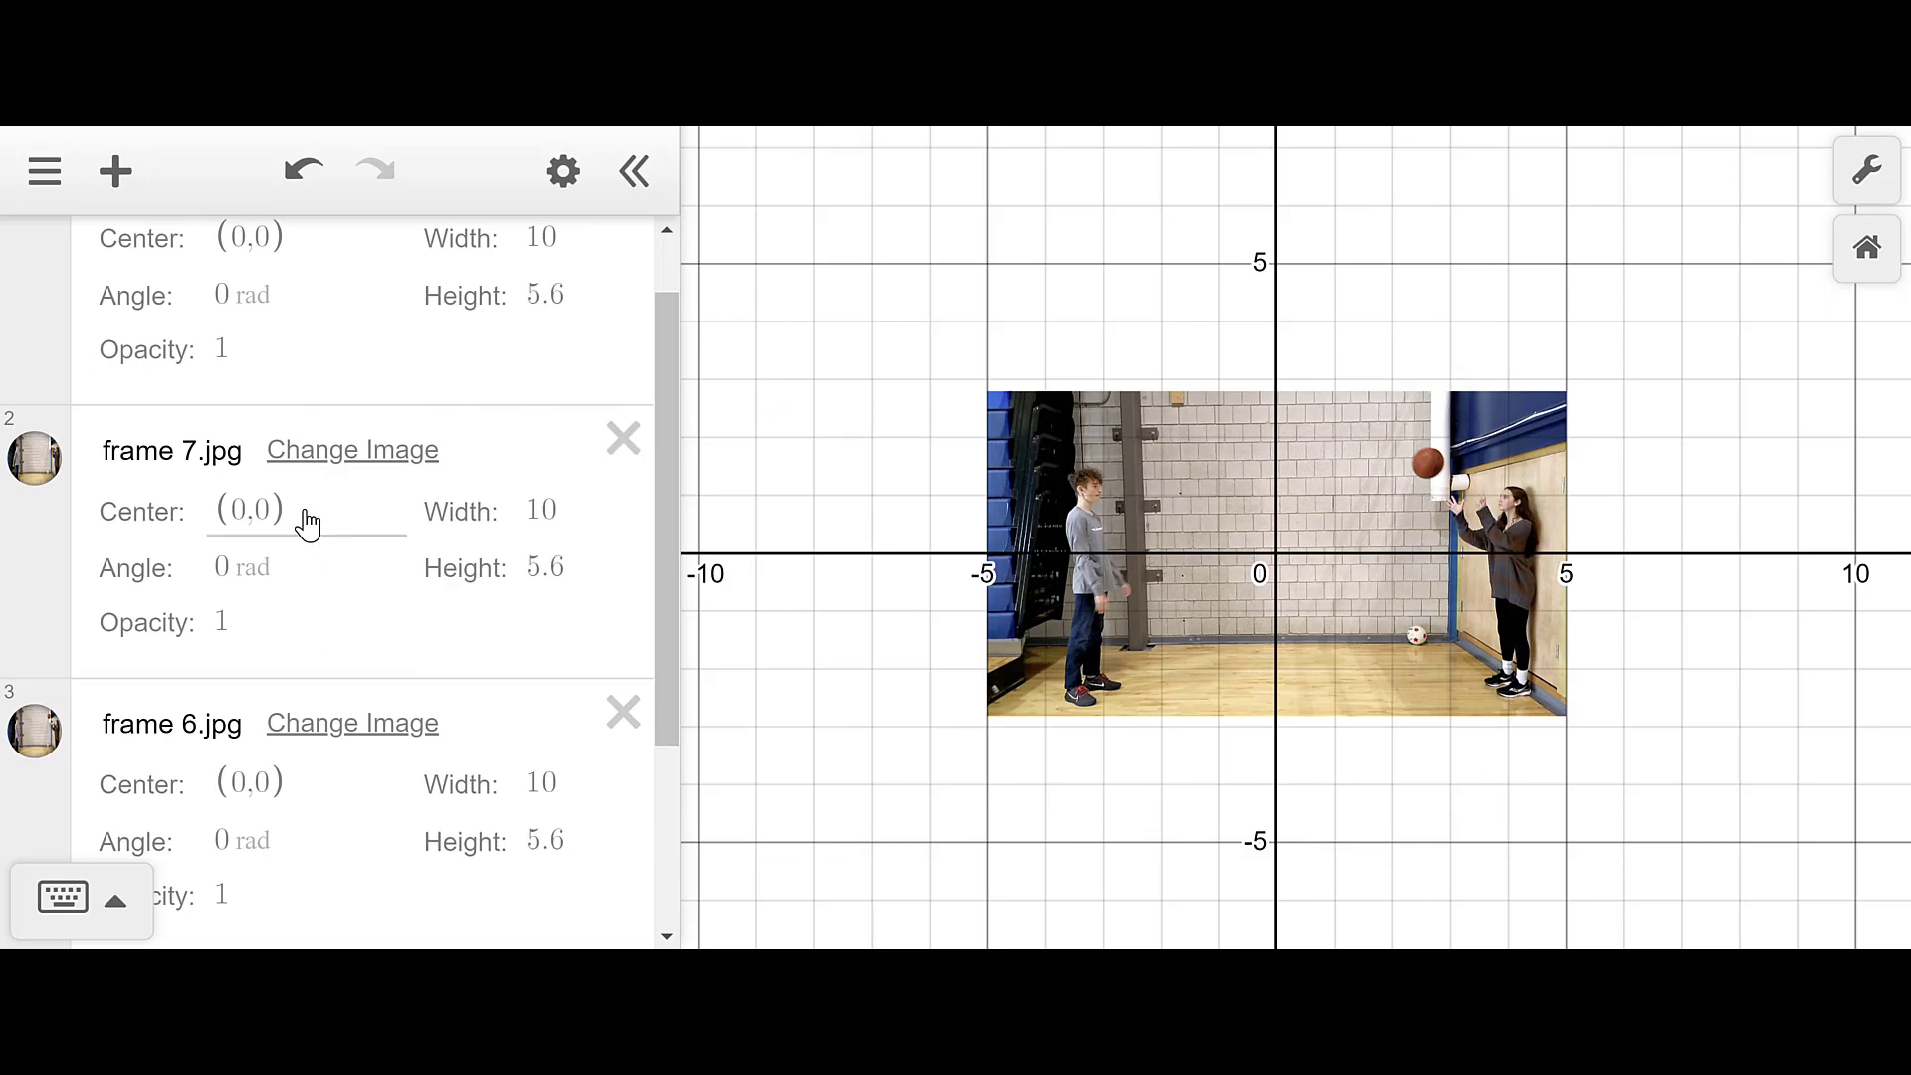
# - Reorder the list so frame 6.jpg sits above frame 7.jpg
pyautogui.scroll(1, 308, 521)
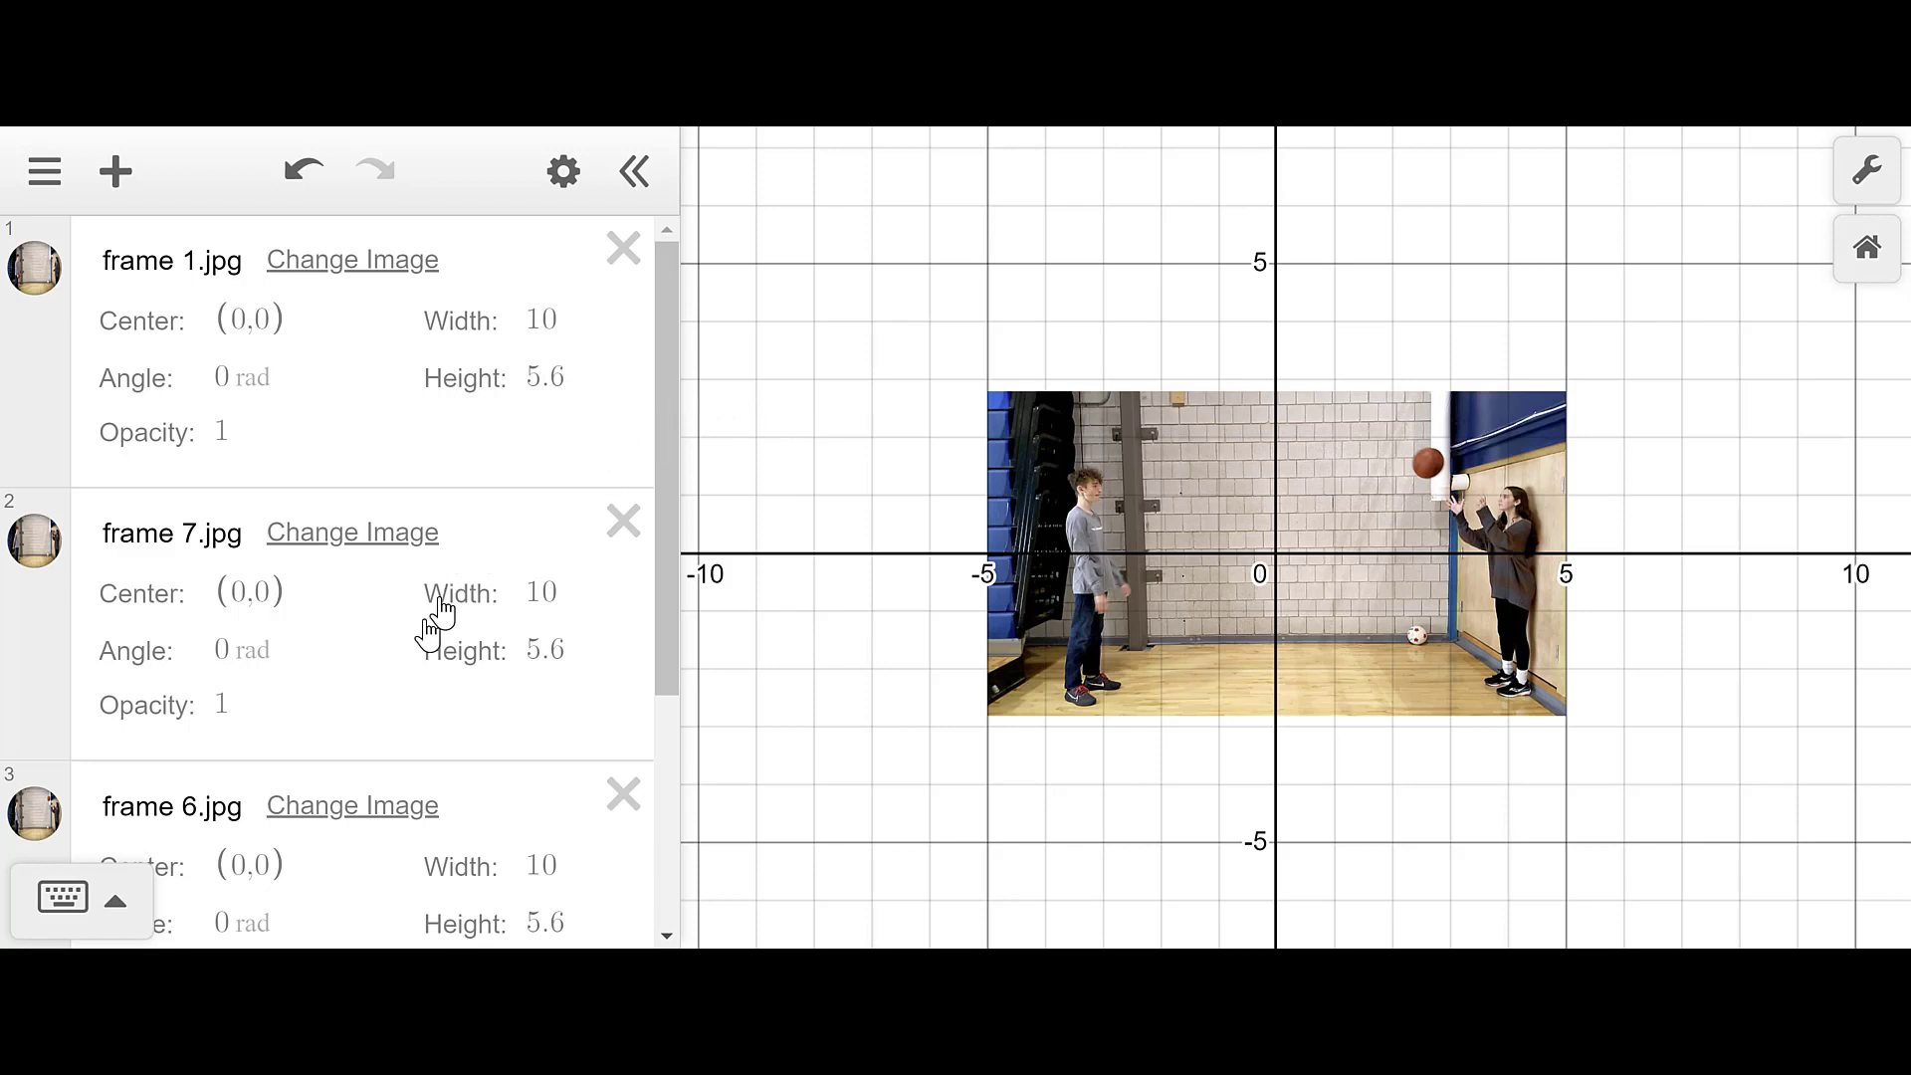
pyautogui.scroll(-3, 372, 733)
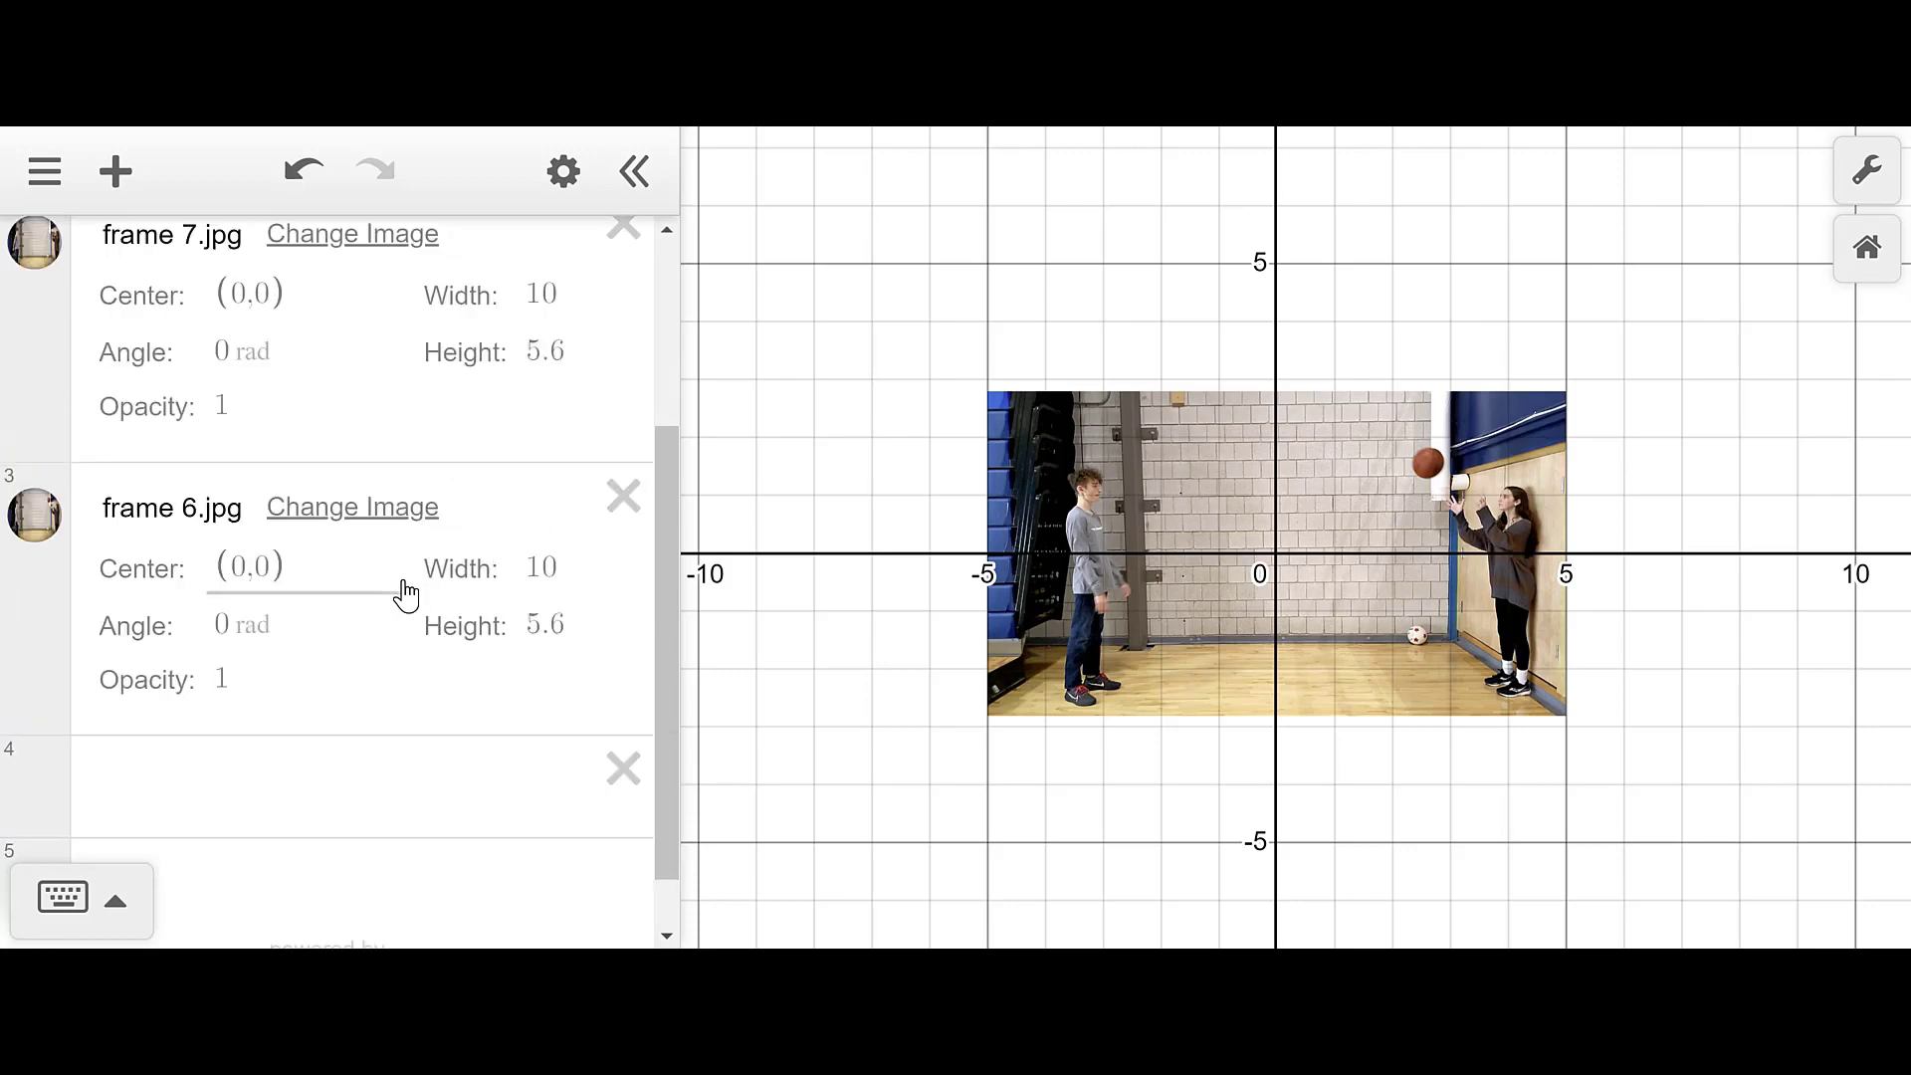
pyautogui.scroll(3, 224, 390)
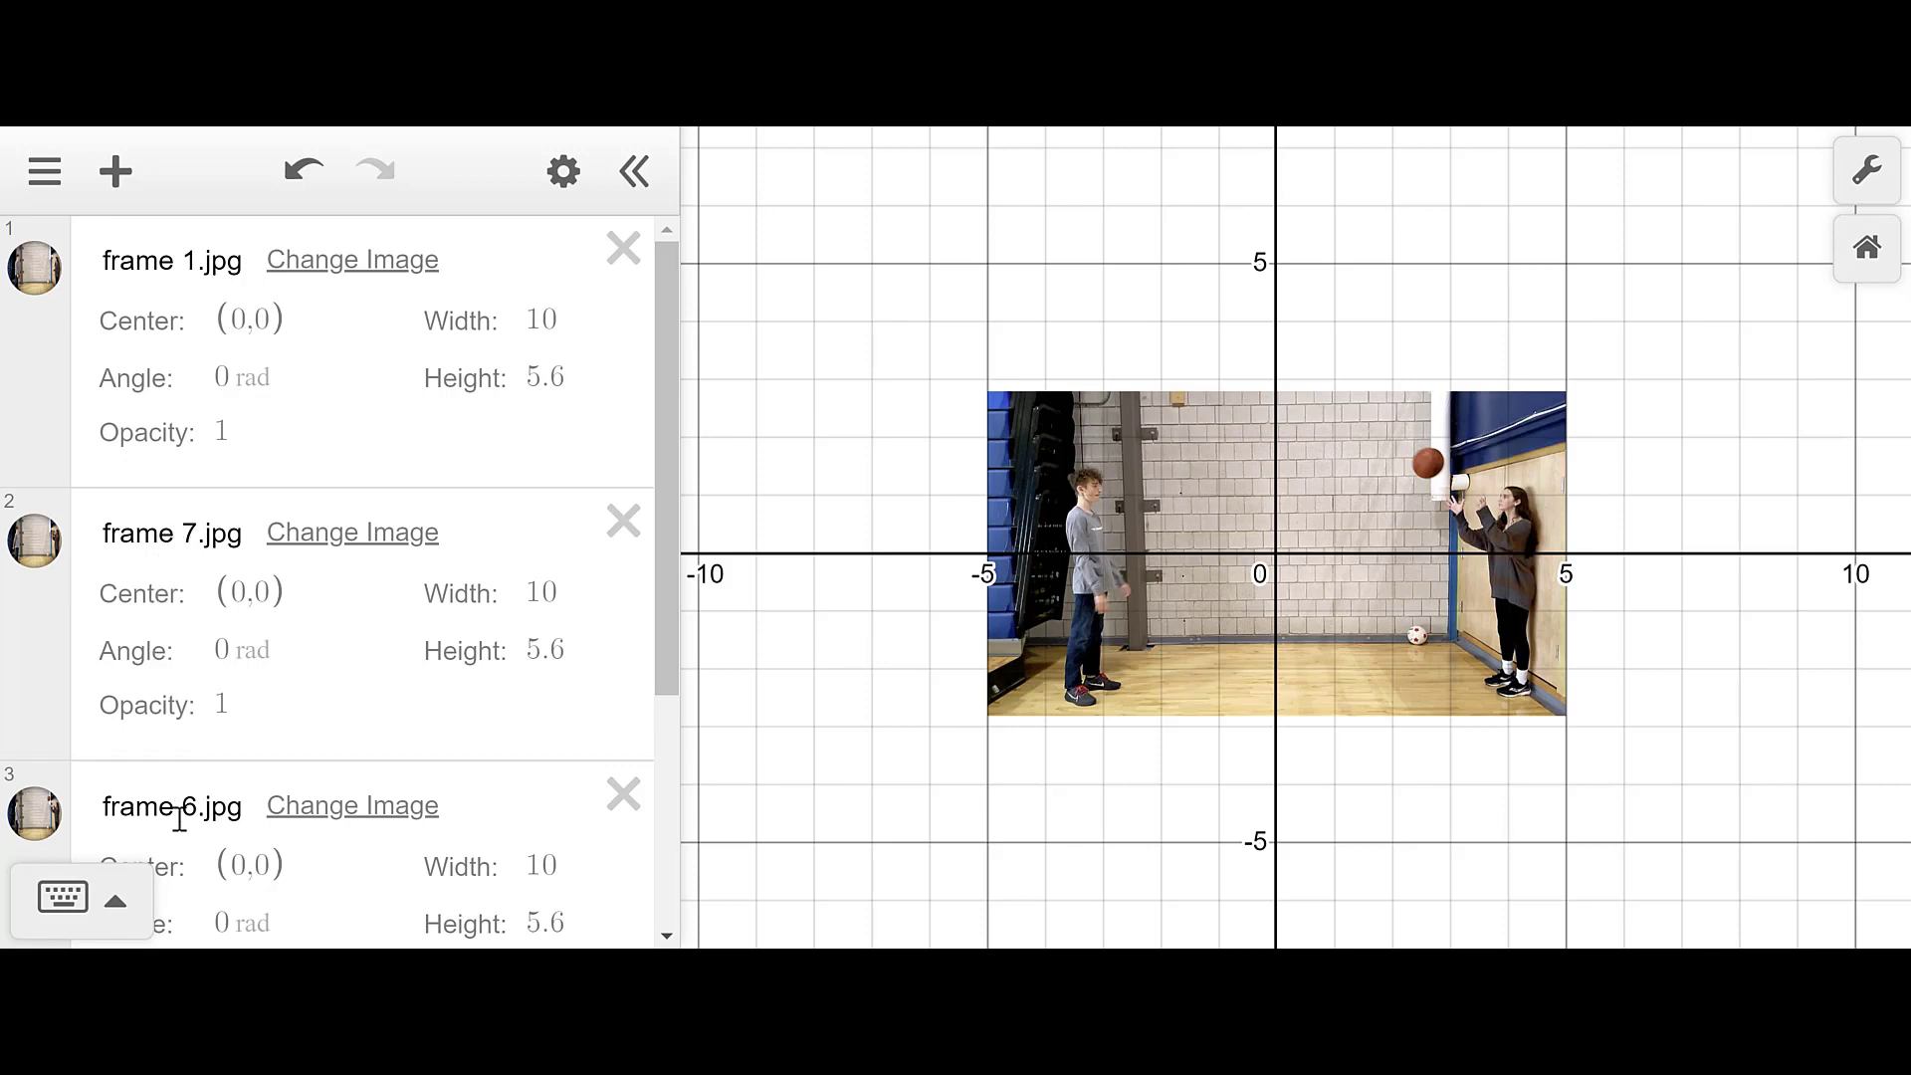
pyautogui.scroll(-3, 224, 708)
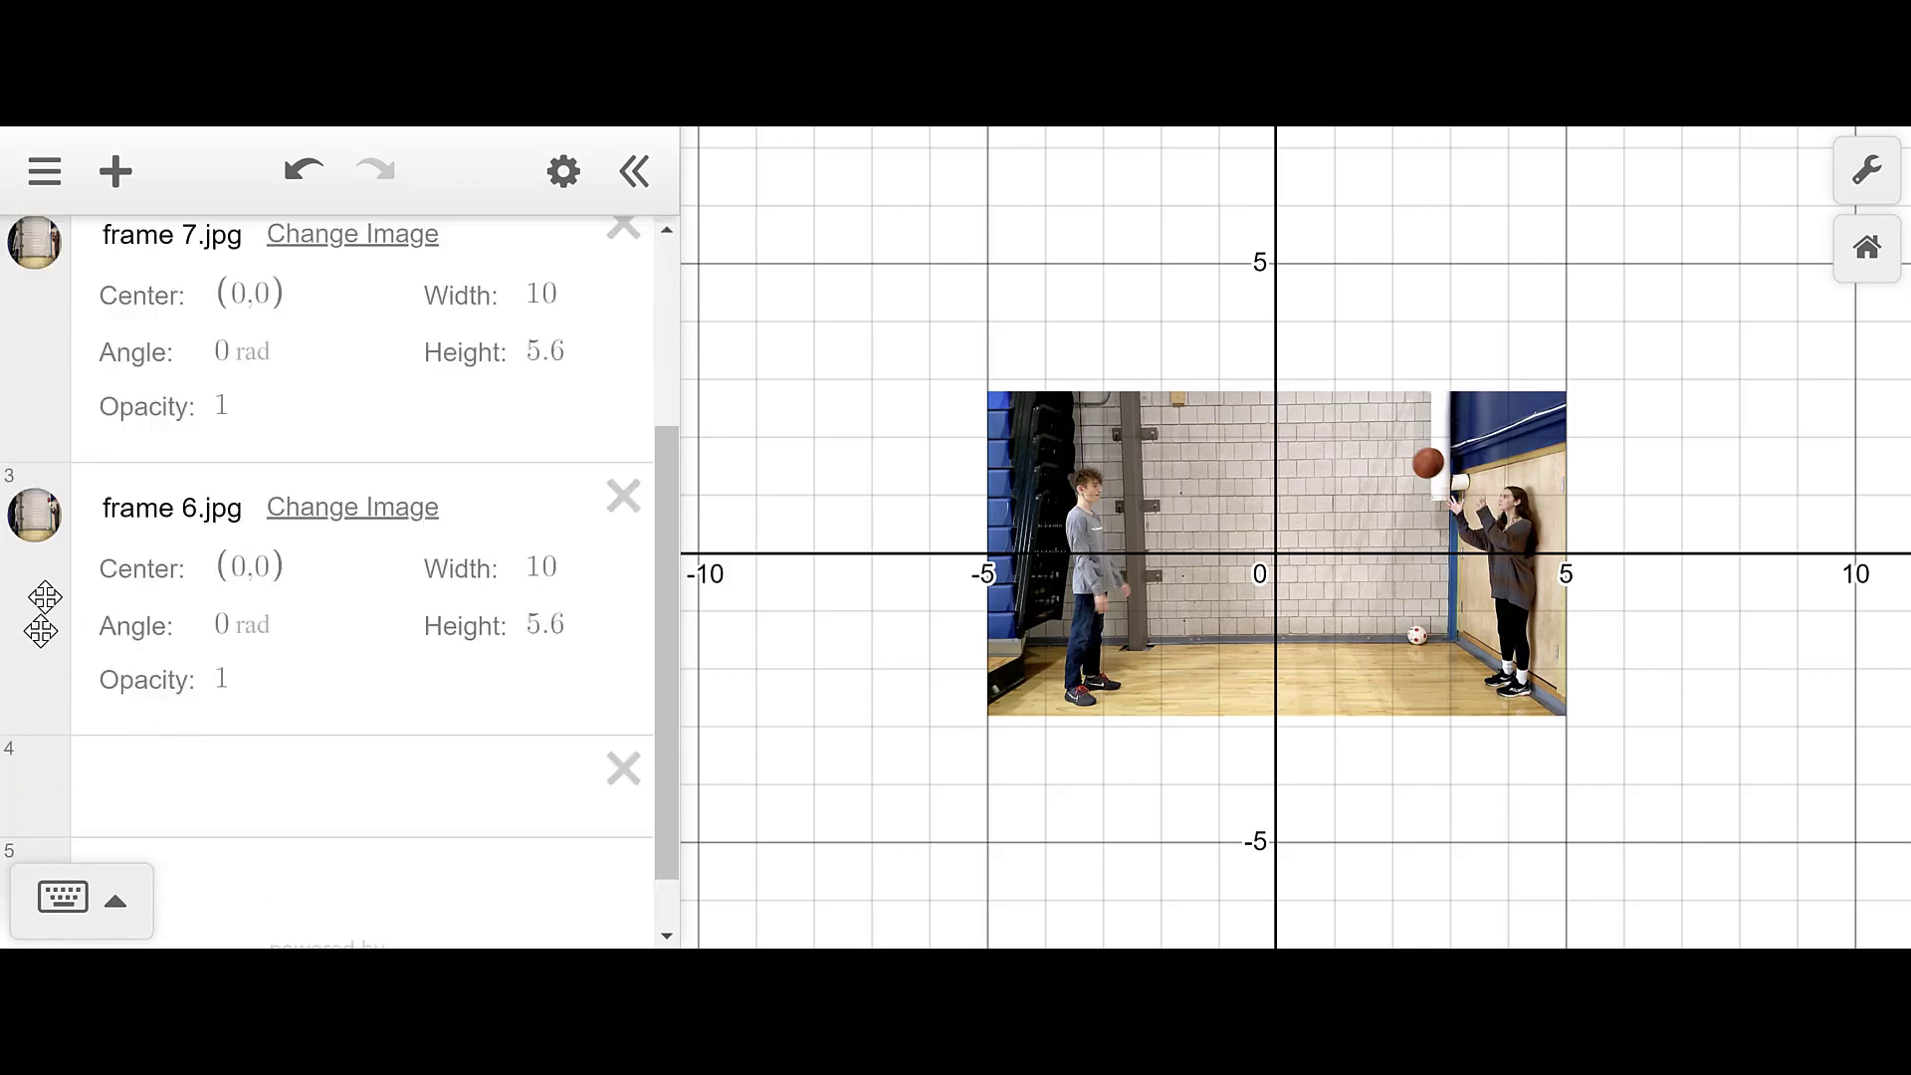
pyautogui.moveTo(42, 611); pyautogui.dragTo(69, 341)
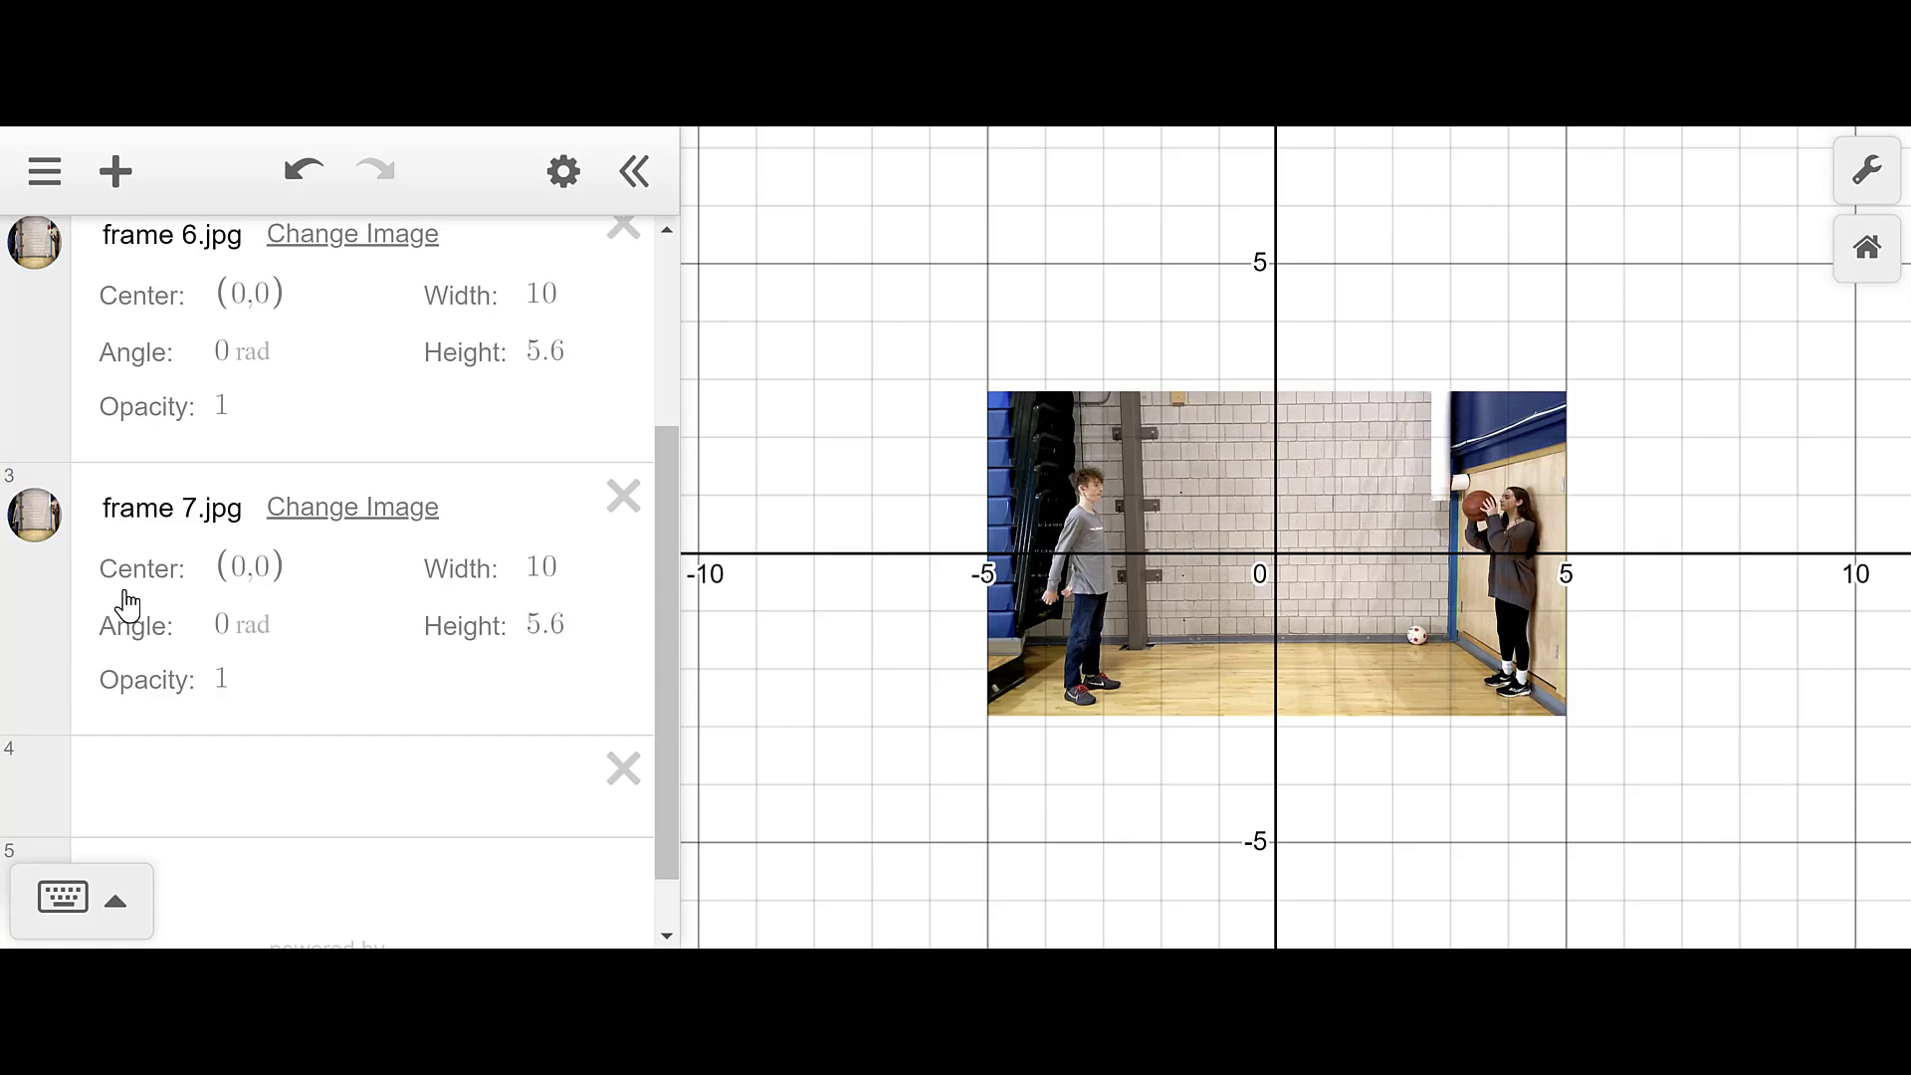
# - Hide the frame 7 and frame 6 images, leaving only frame 1 visible, then select empty row 4
pyautogui.scroll(3, 134, 577)
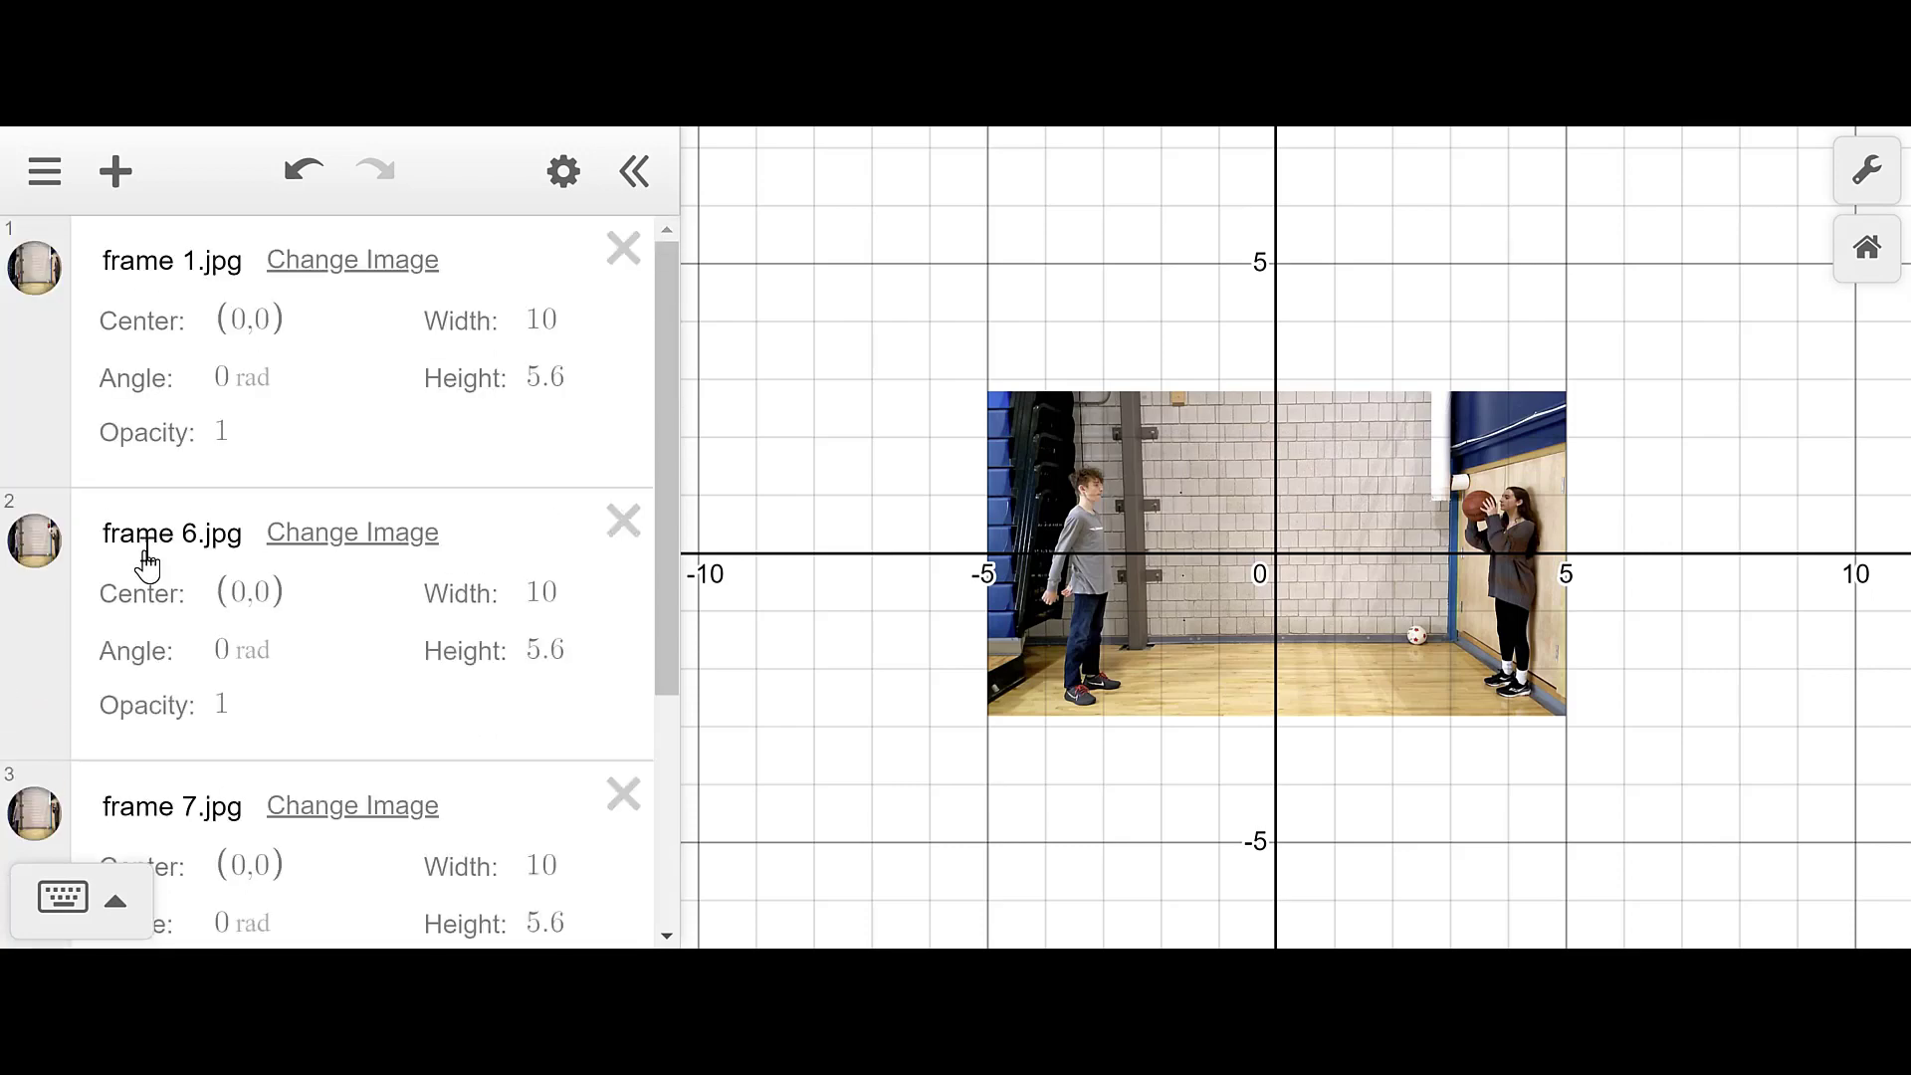
pyautogui.scroll(-3, 141, 558)
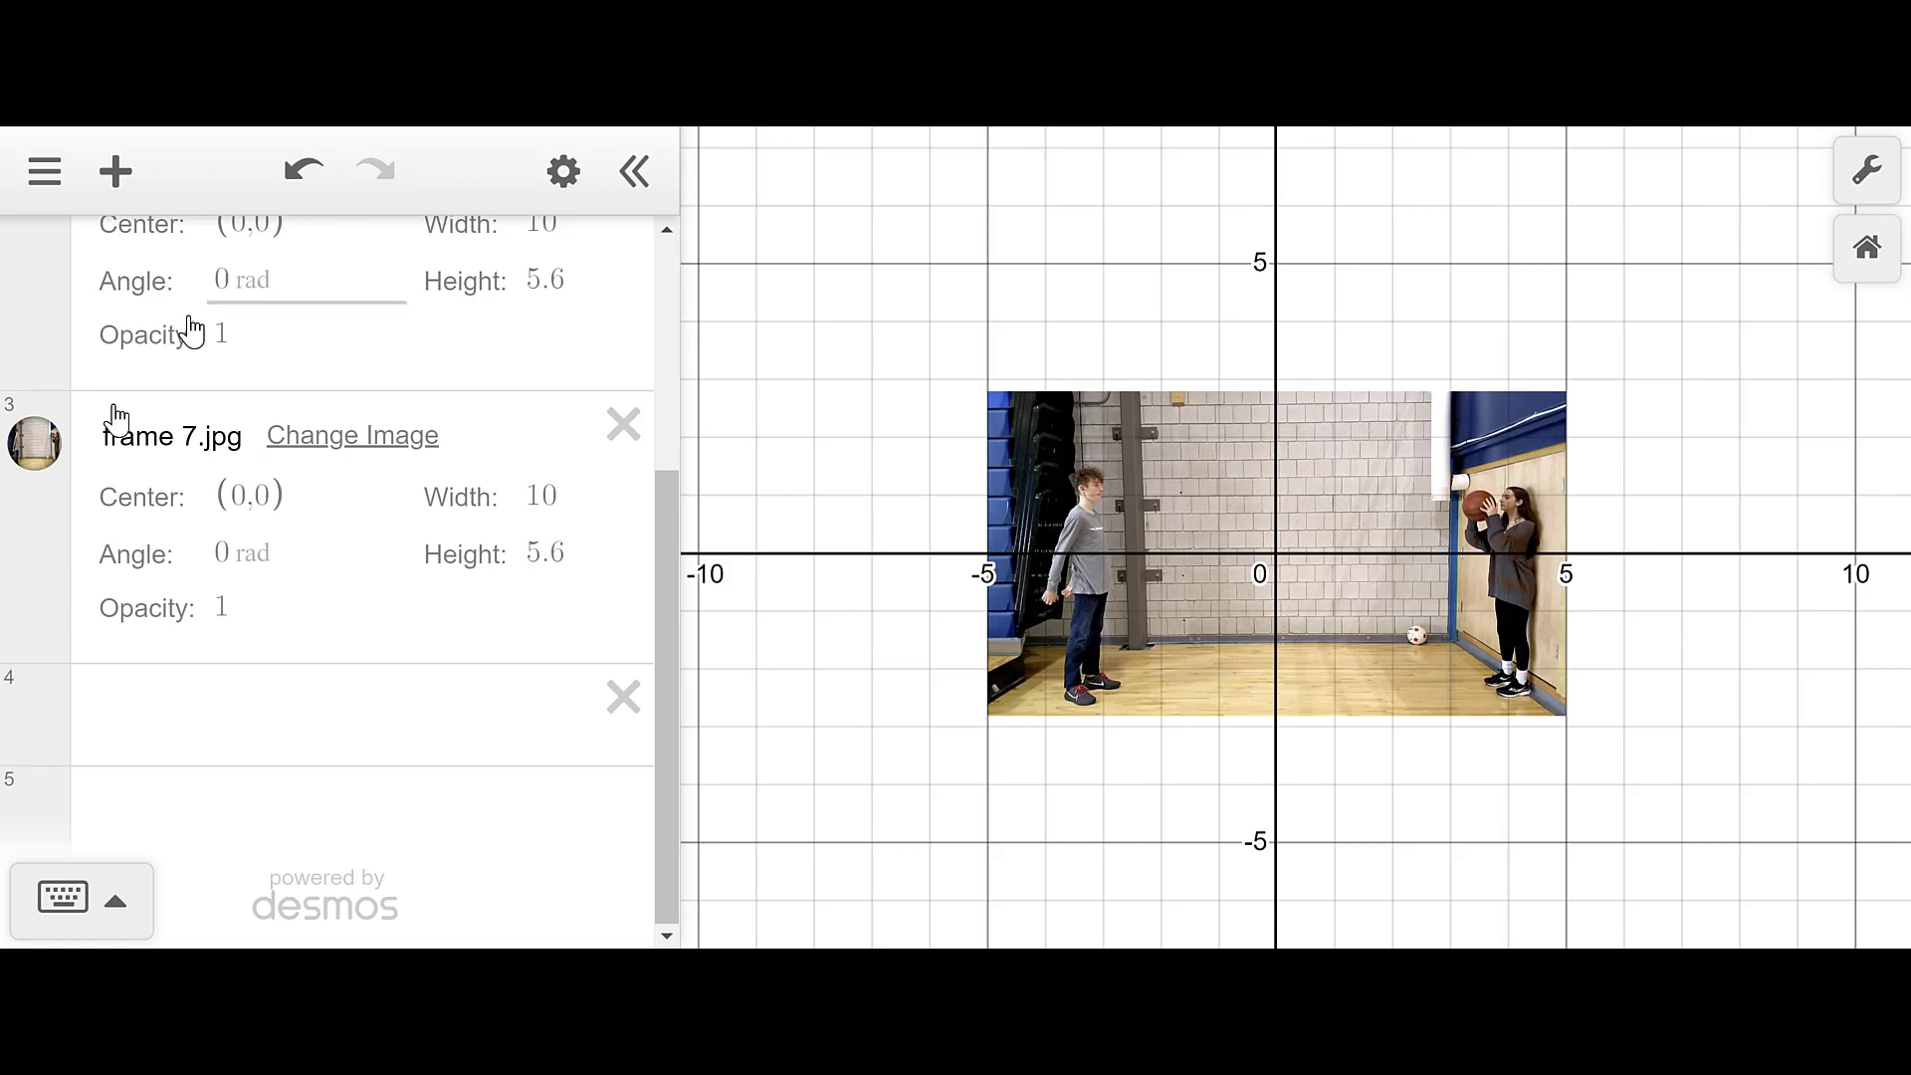
pyautogui.scroll(4, 34, 498)
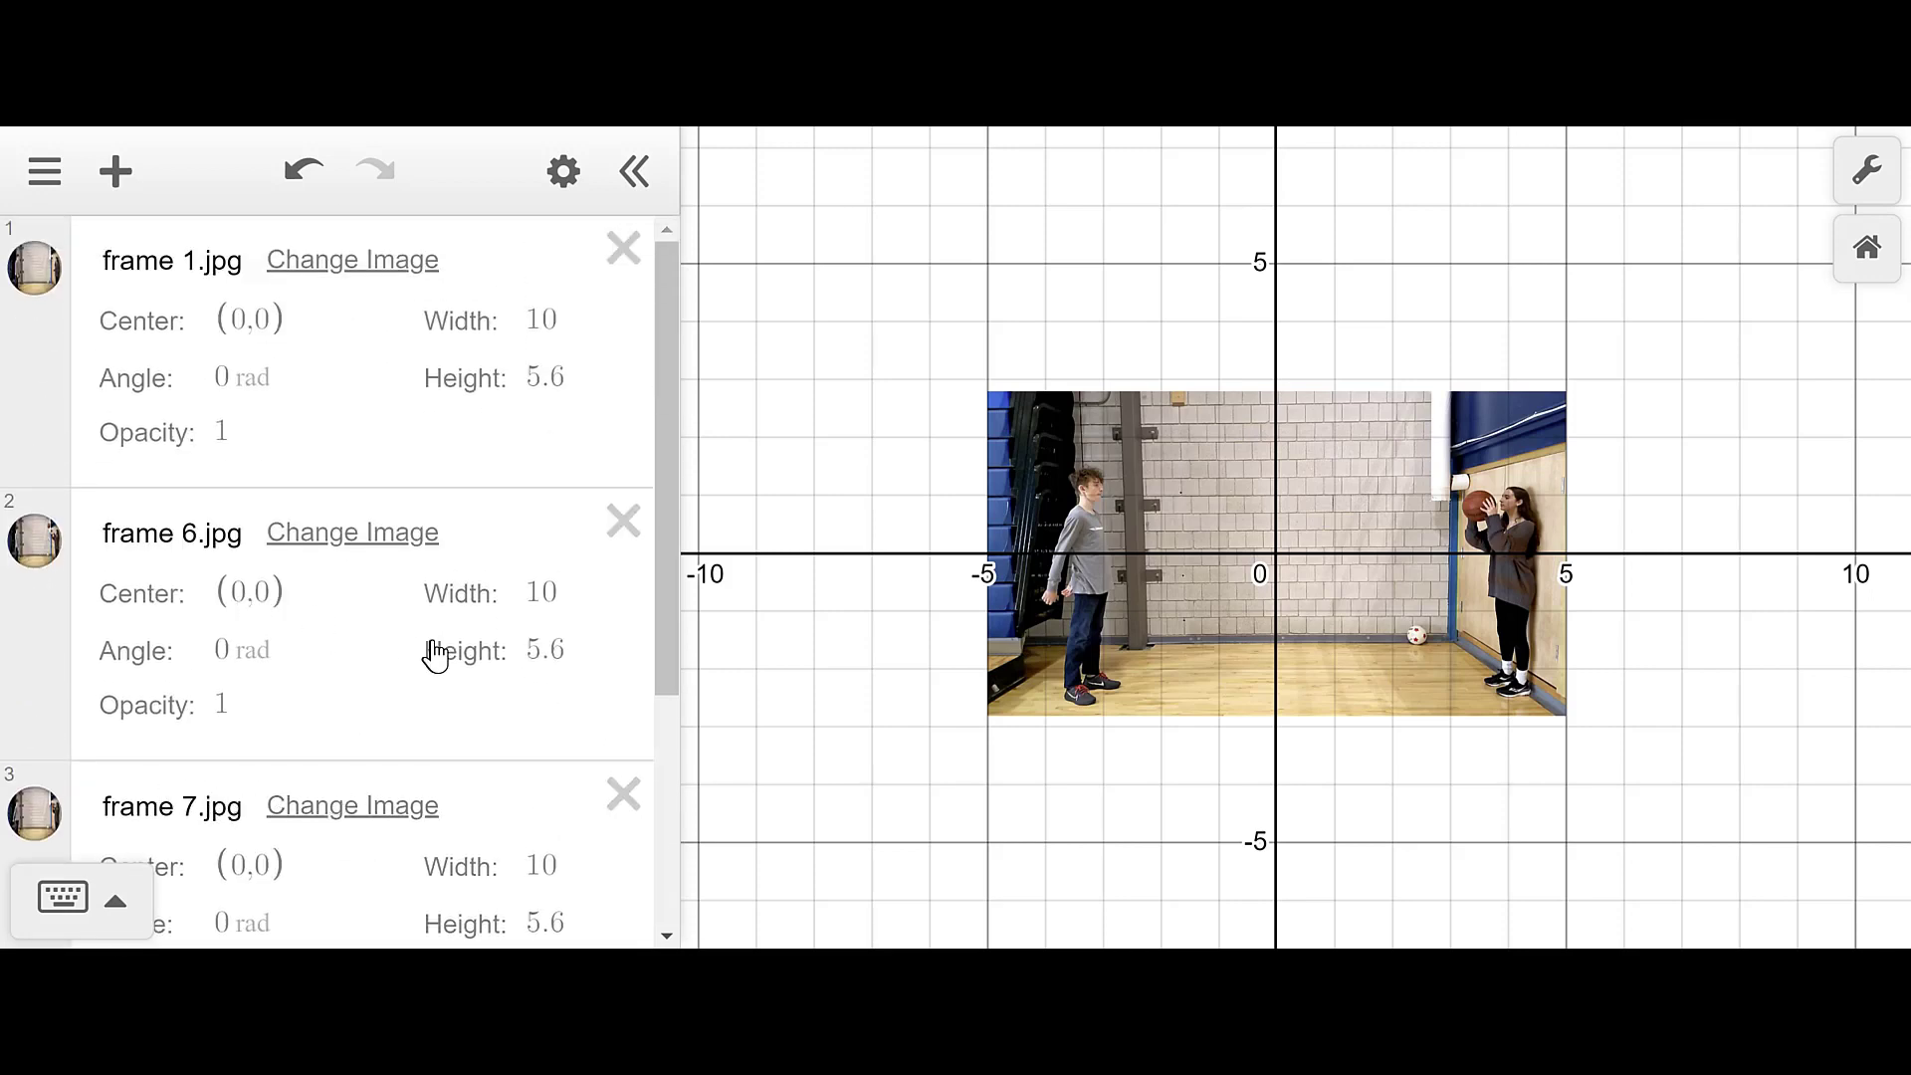
pyautogui.click(36, 834)
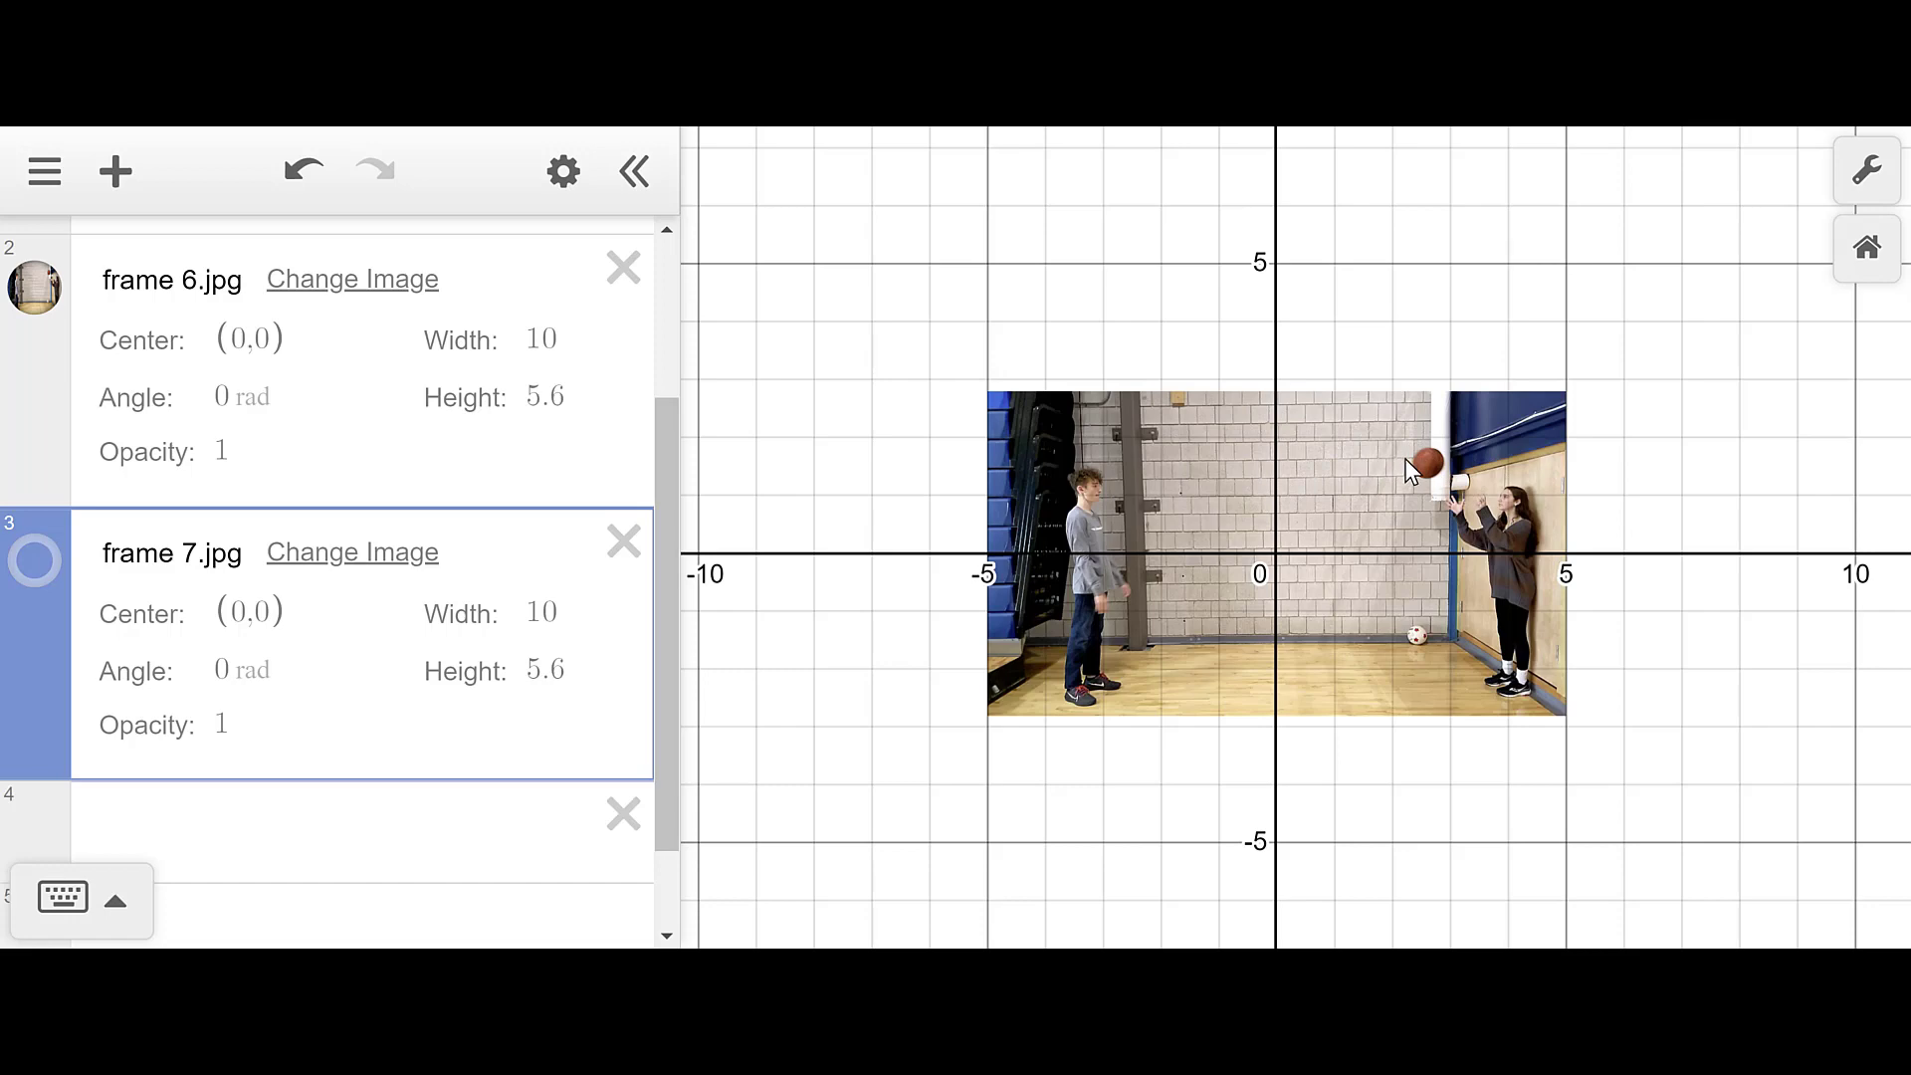
pyautogui.scroll(3, 99, 577)
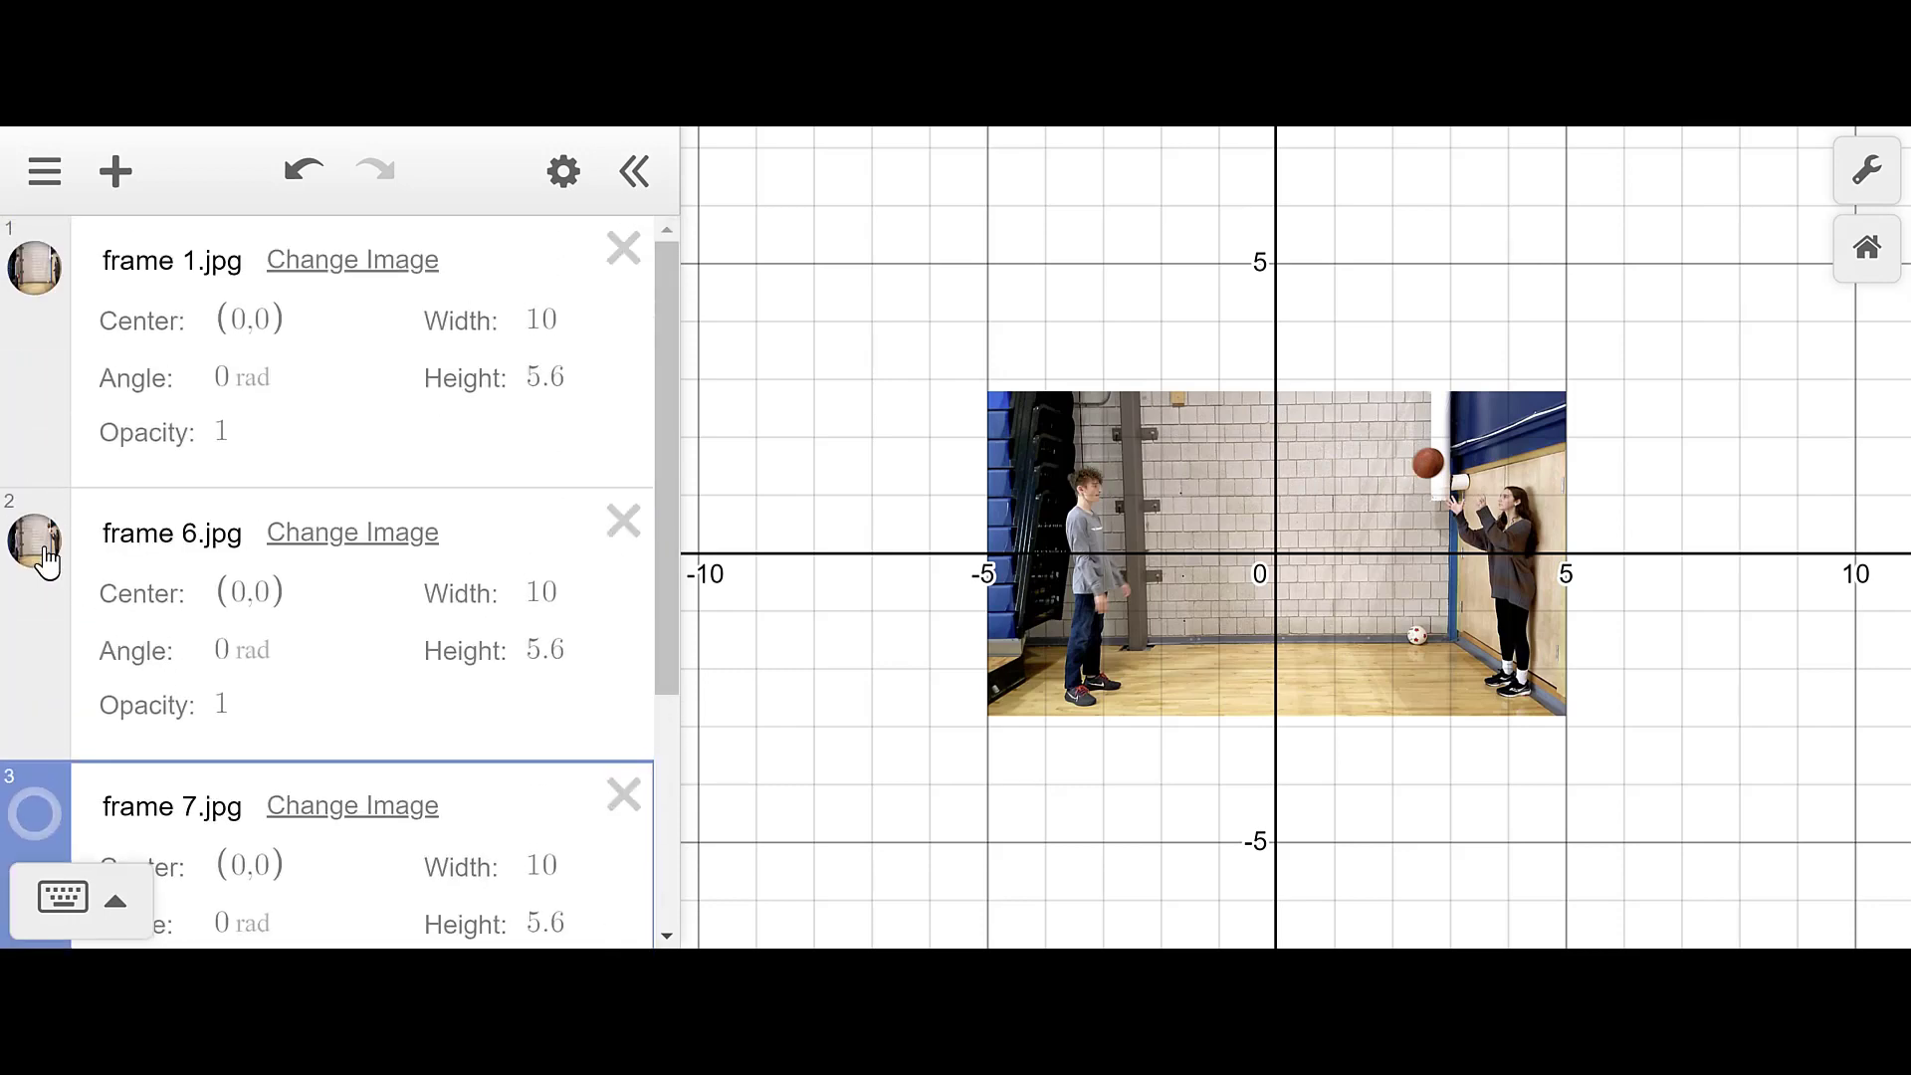
pyautogui.click(39, 557)
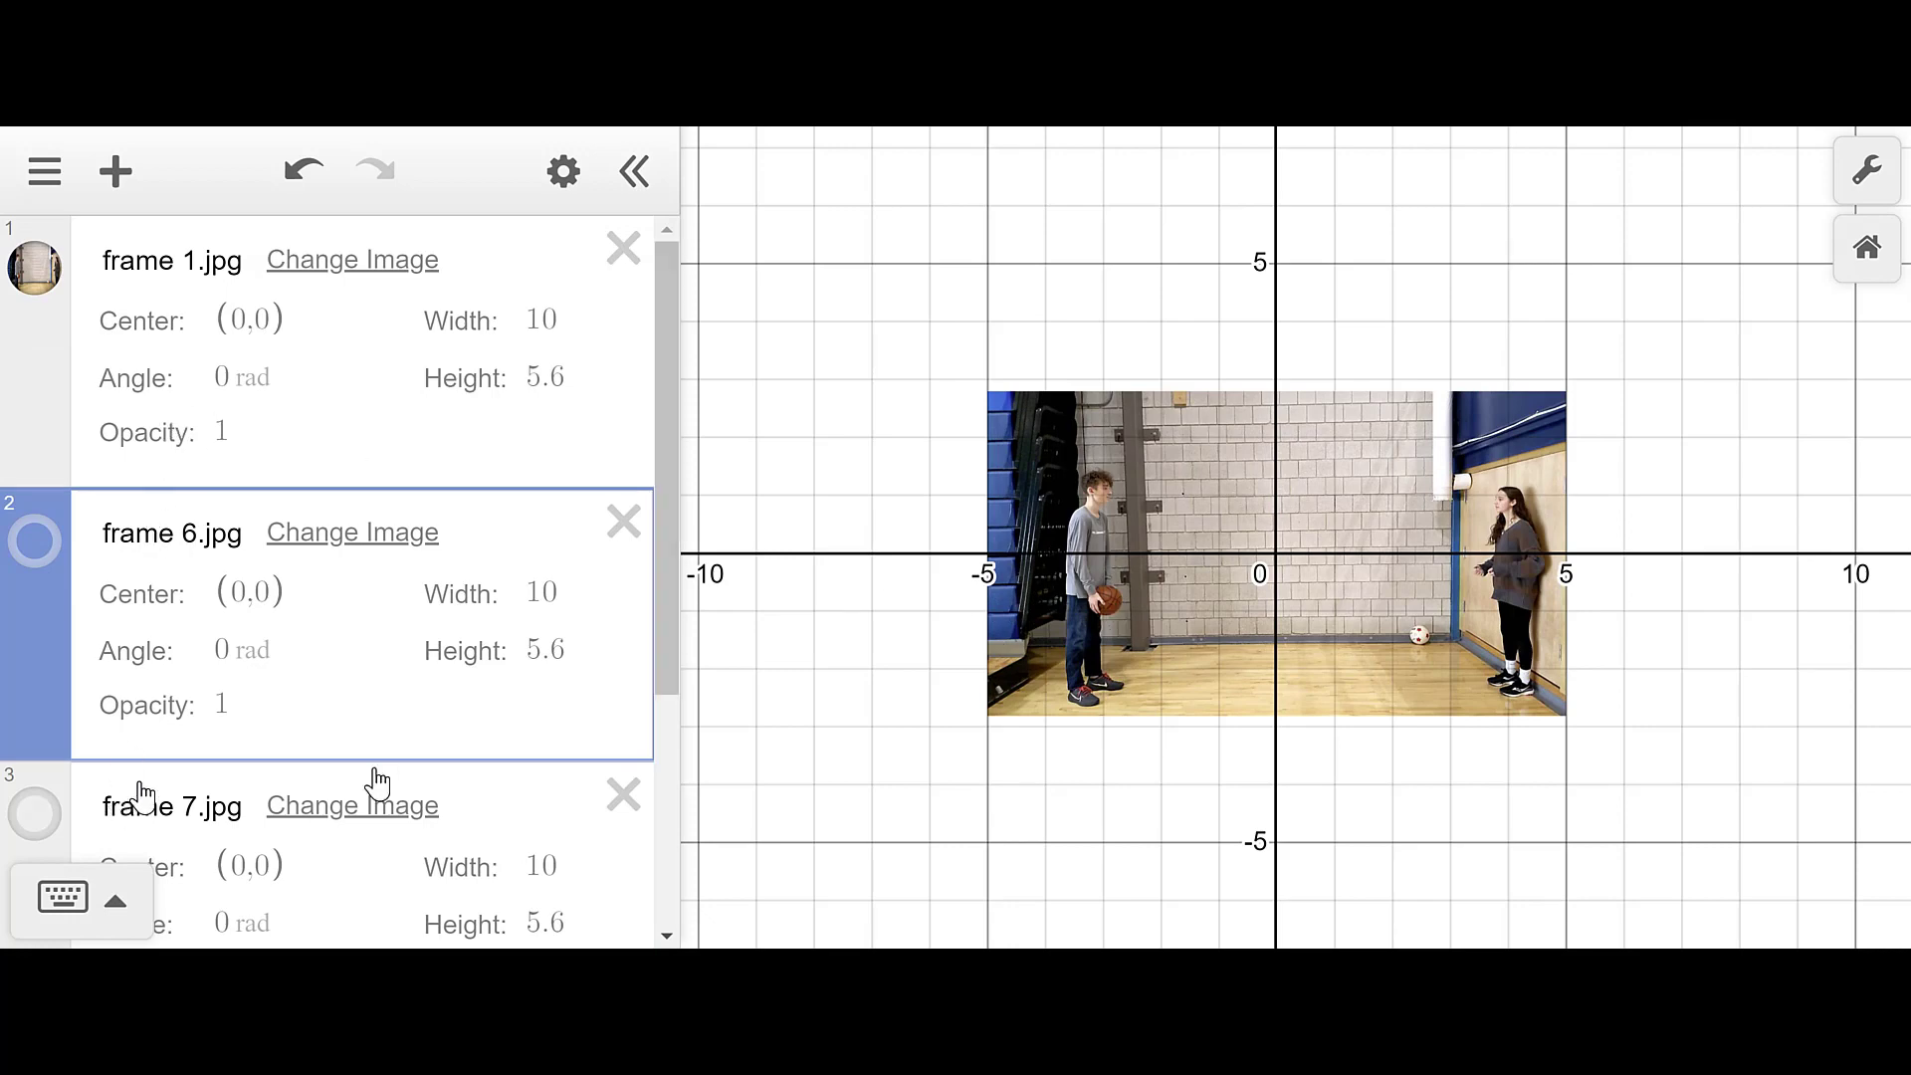
pyautogui.scroll(-2, 96, 766)
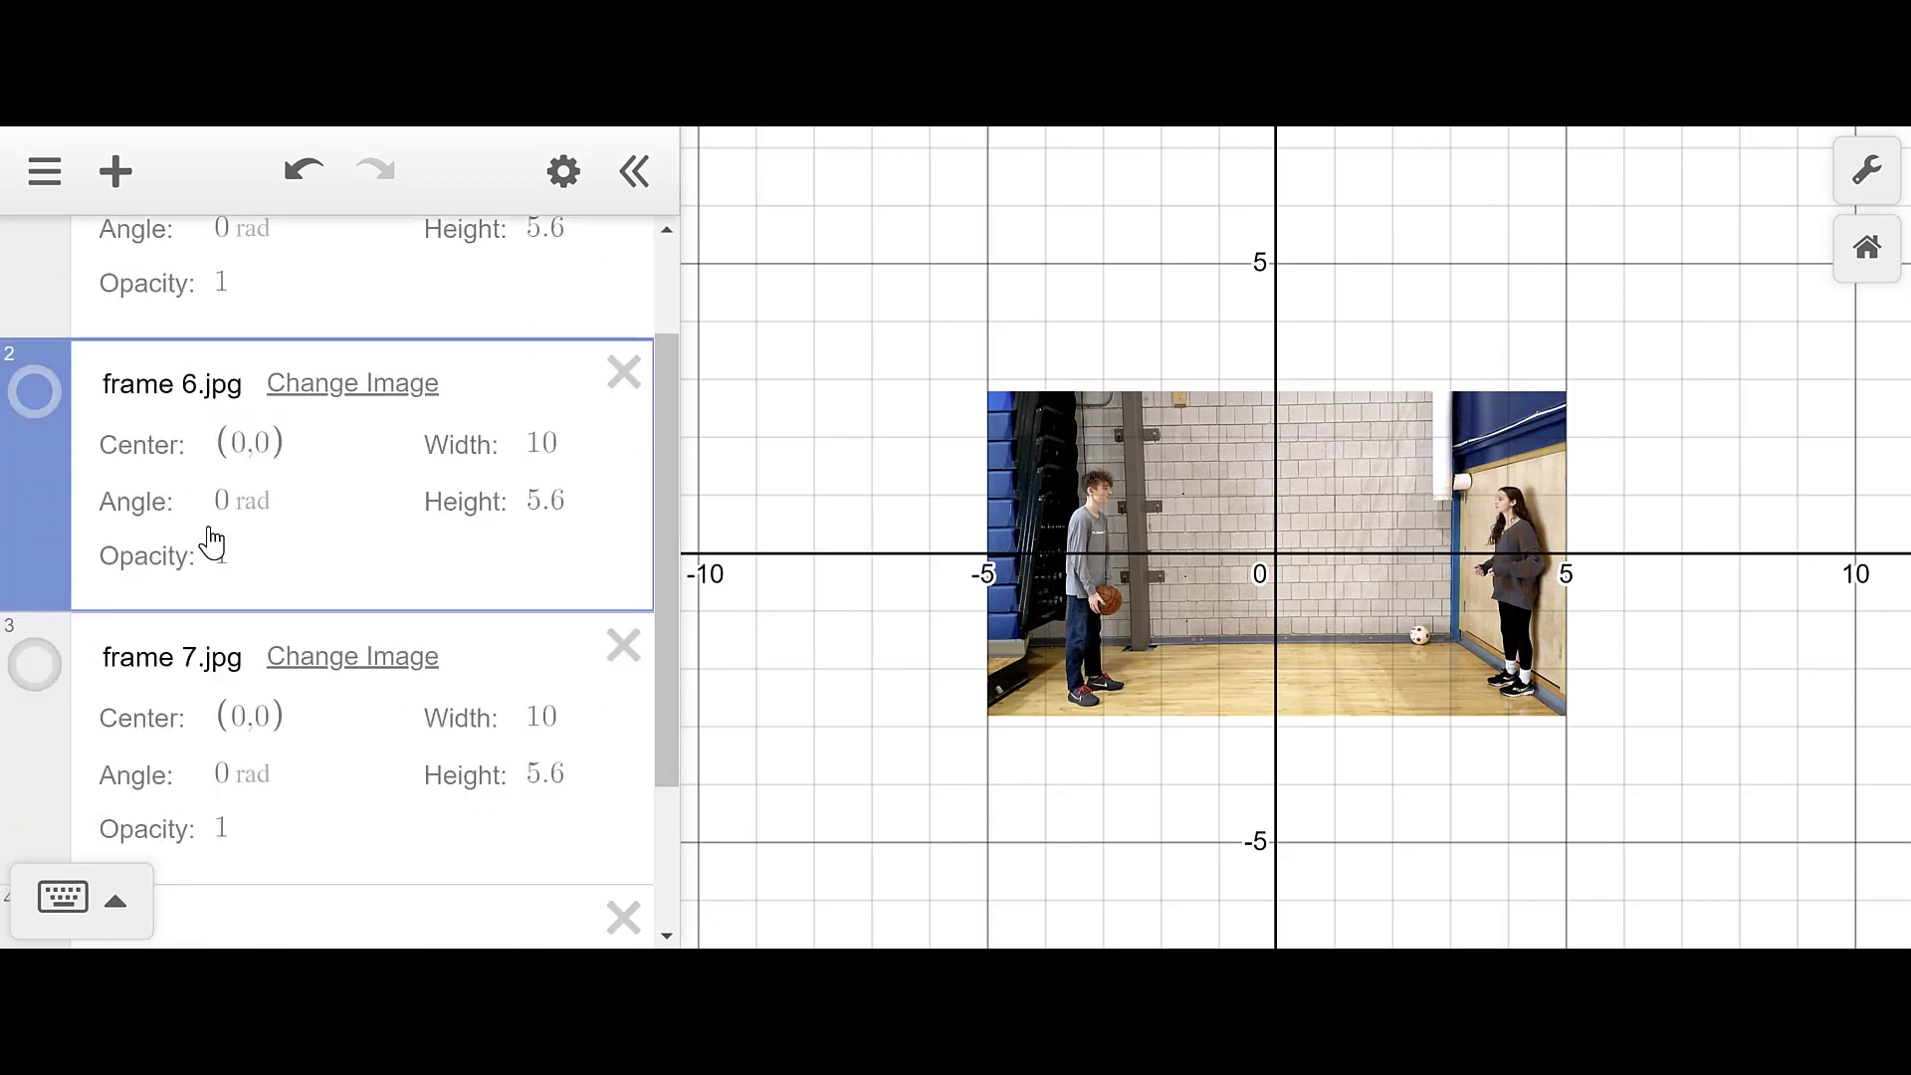
pyautogui.scroll(-3, 209, 542)
pyautogui.click(179, 712)
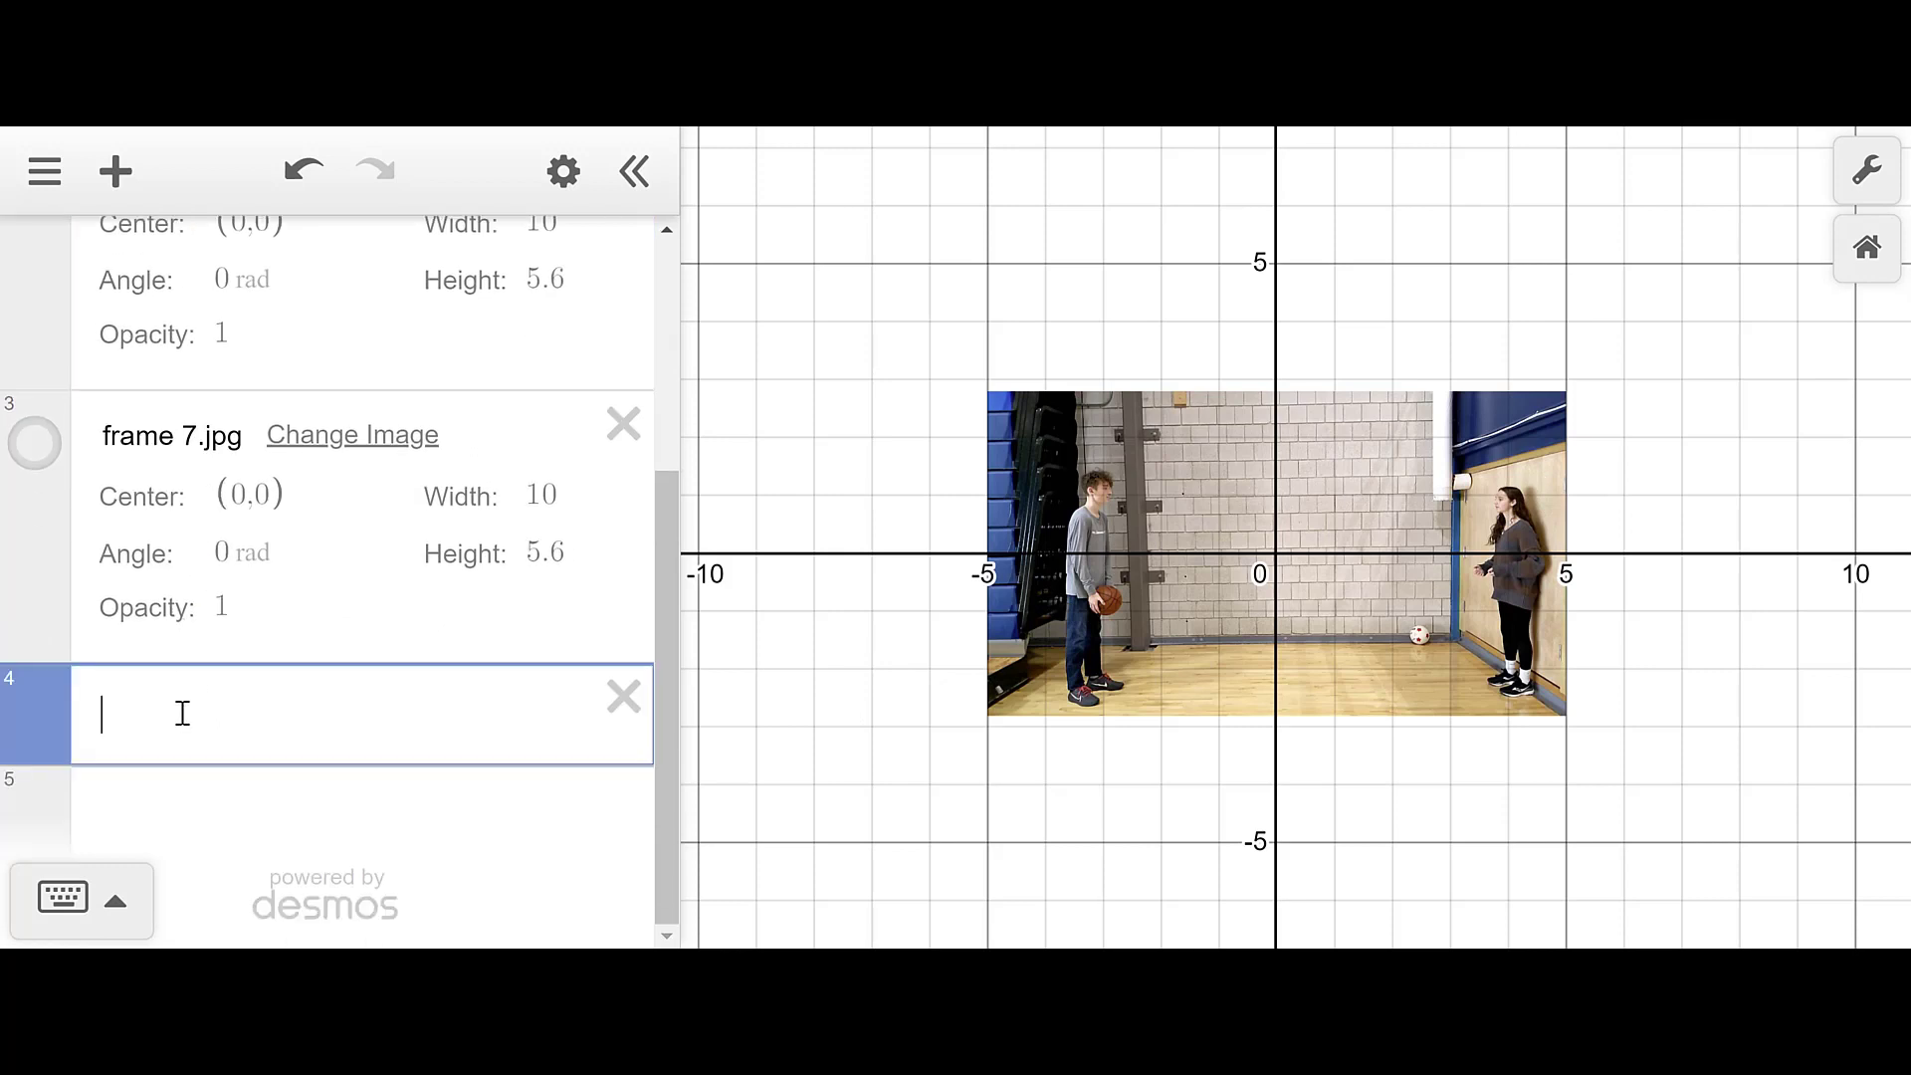
# - Add frame 4.jpg as an image and move it above frame 7
pyautogui.click(114, 172)
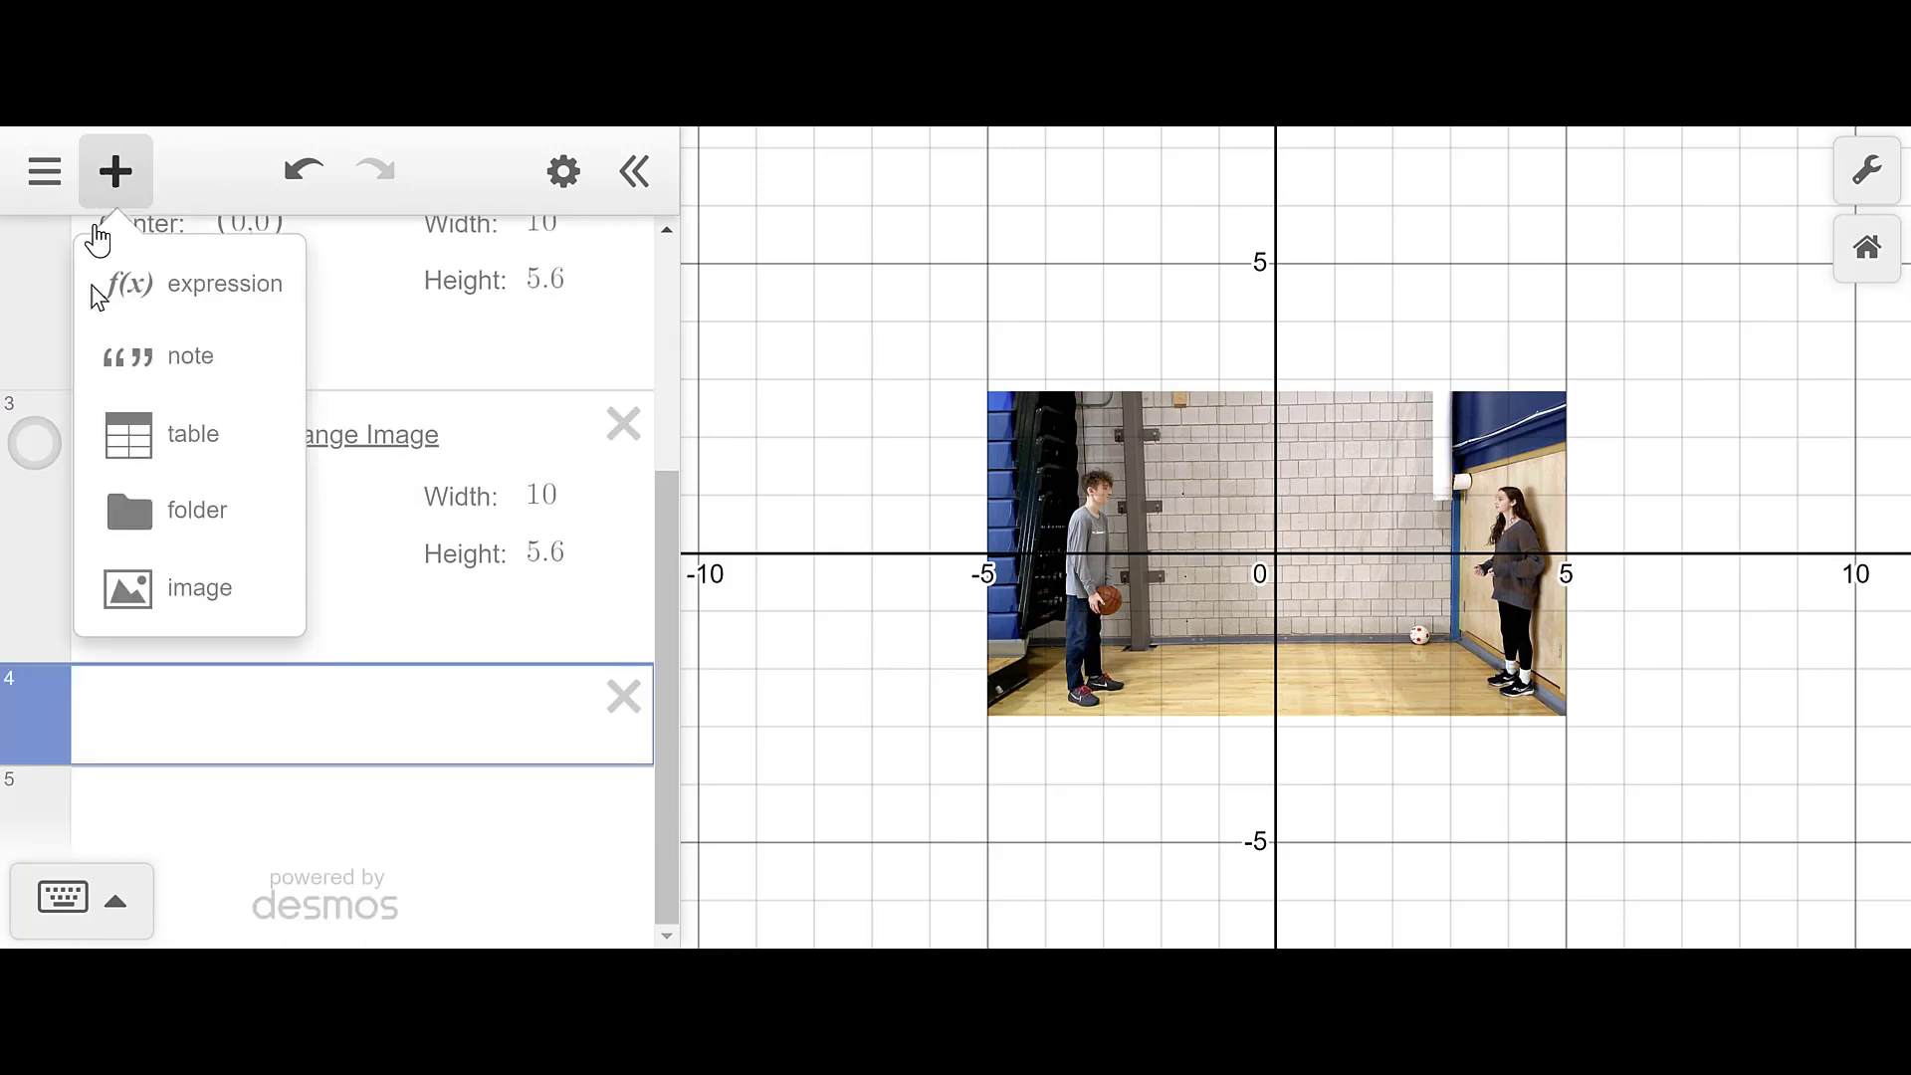
pyautogui.click(132, 599)
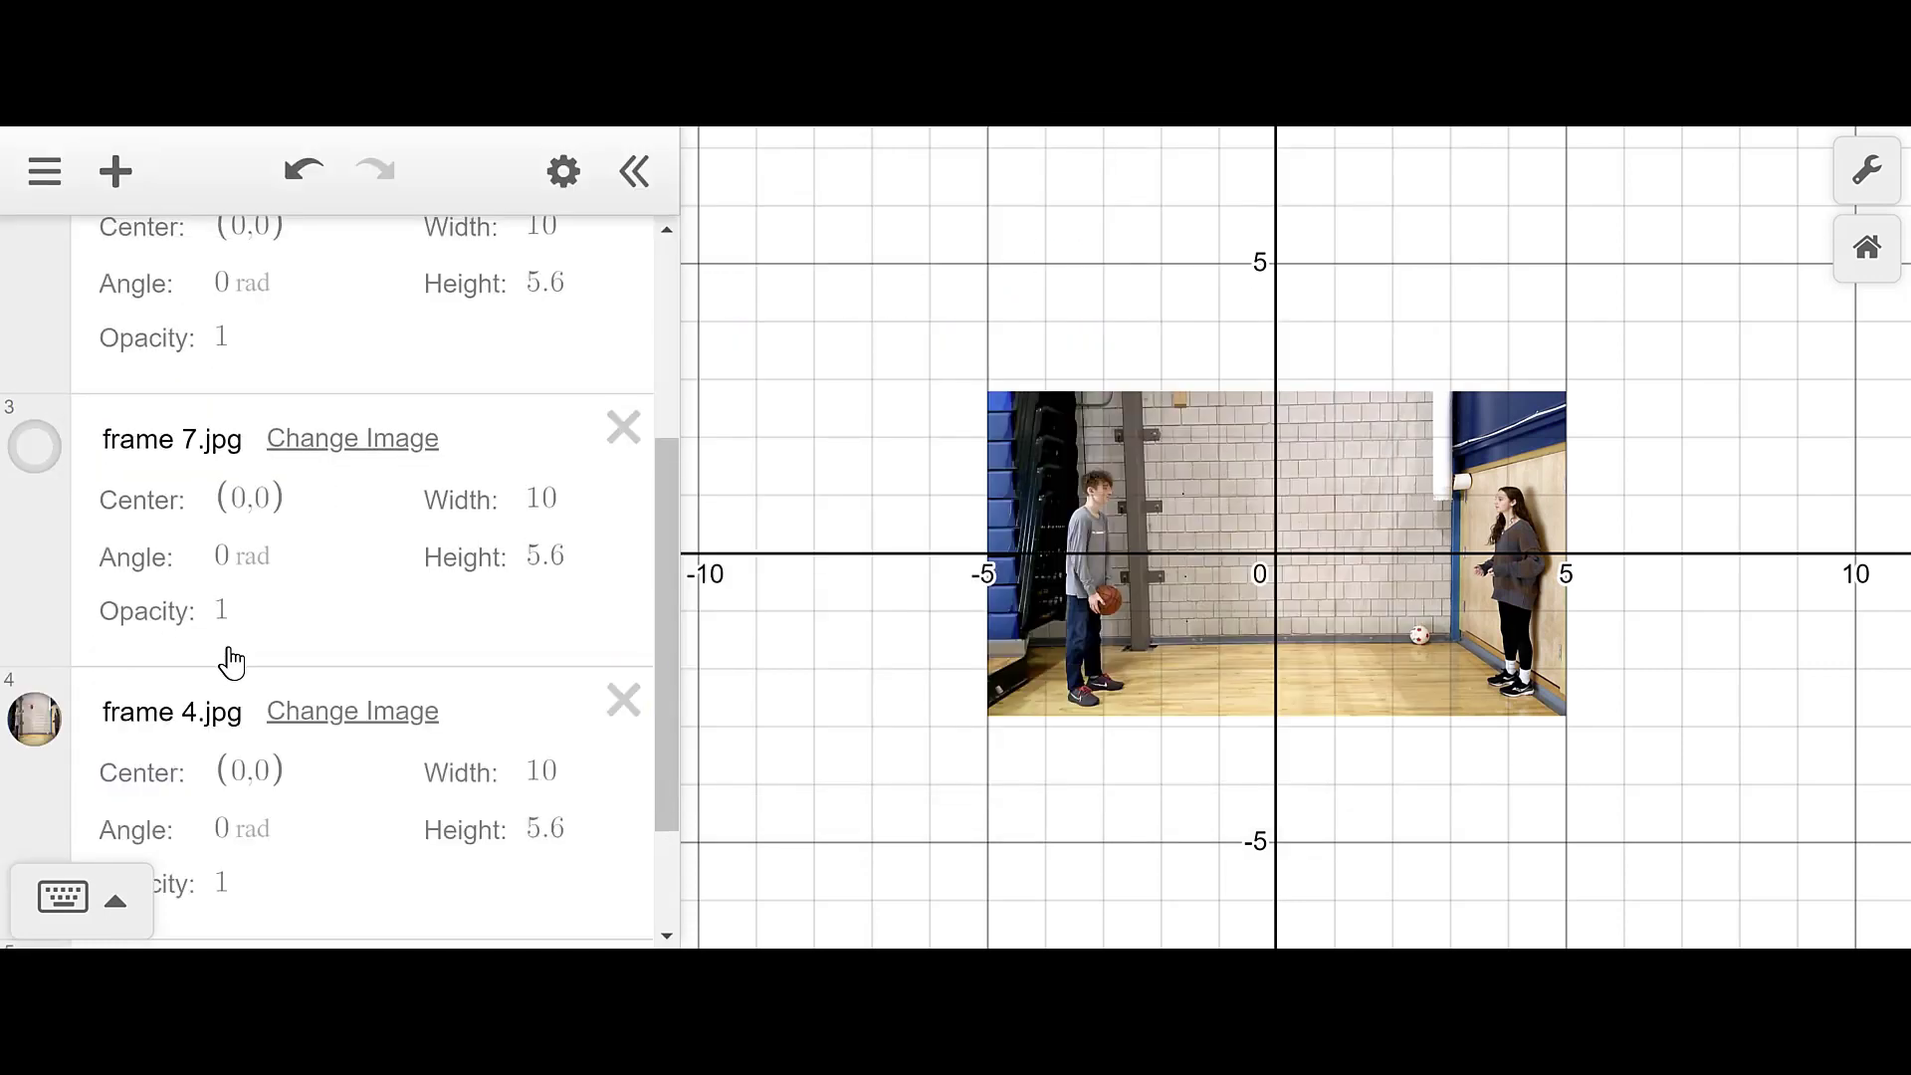
pyautogui.moveTo(47, 790); pyautogui.dragTo(119, 435)
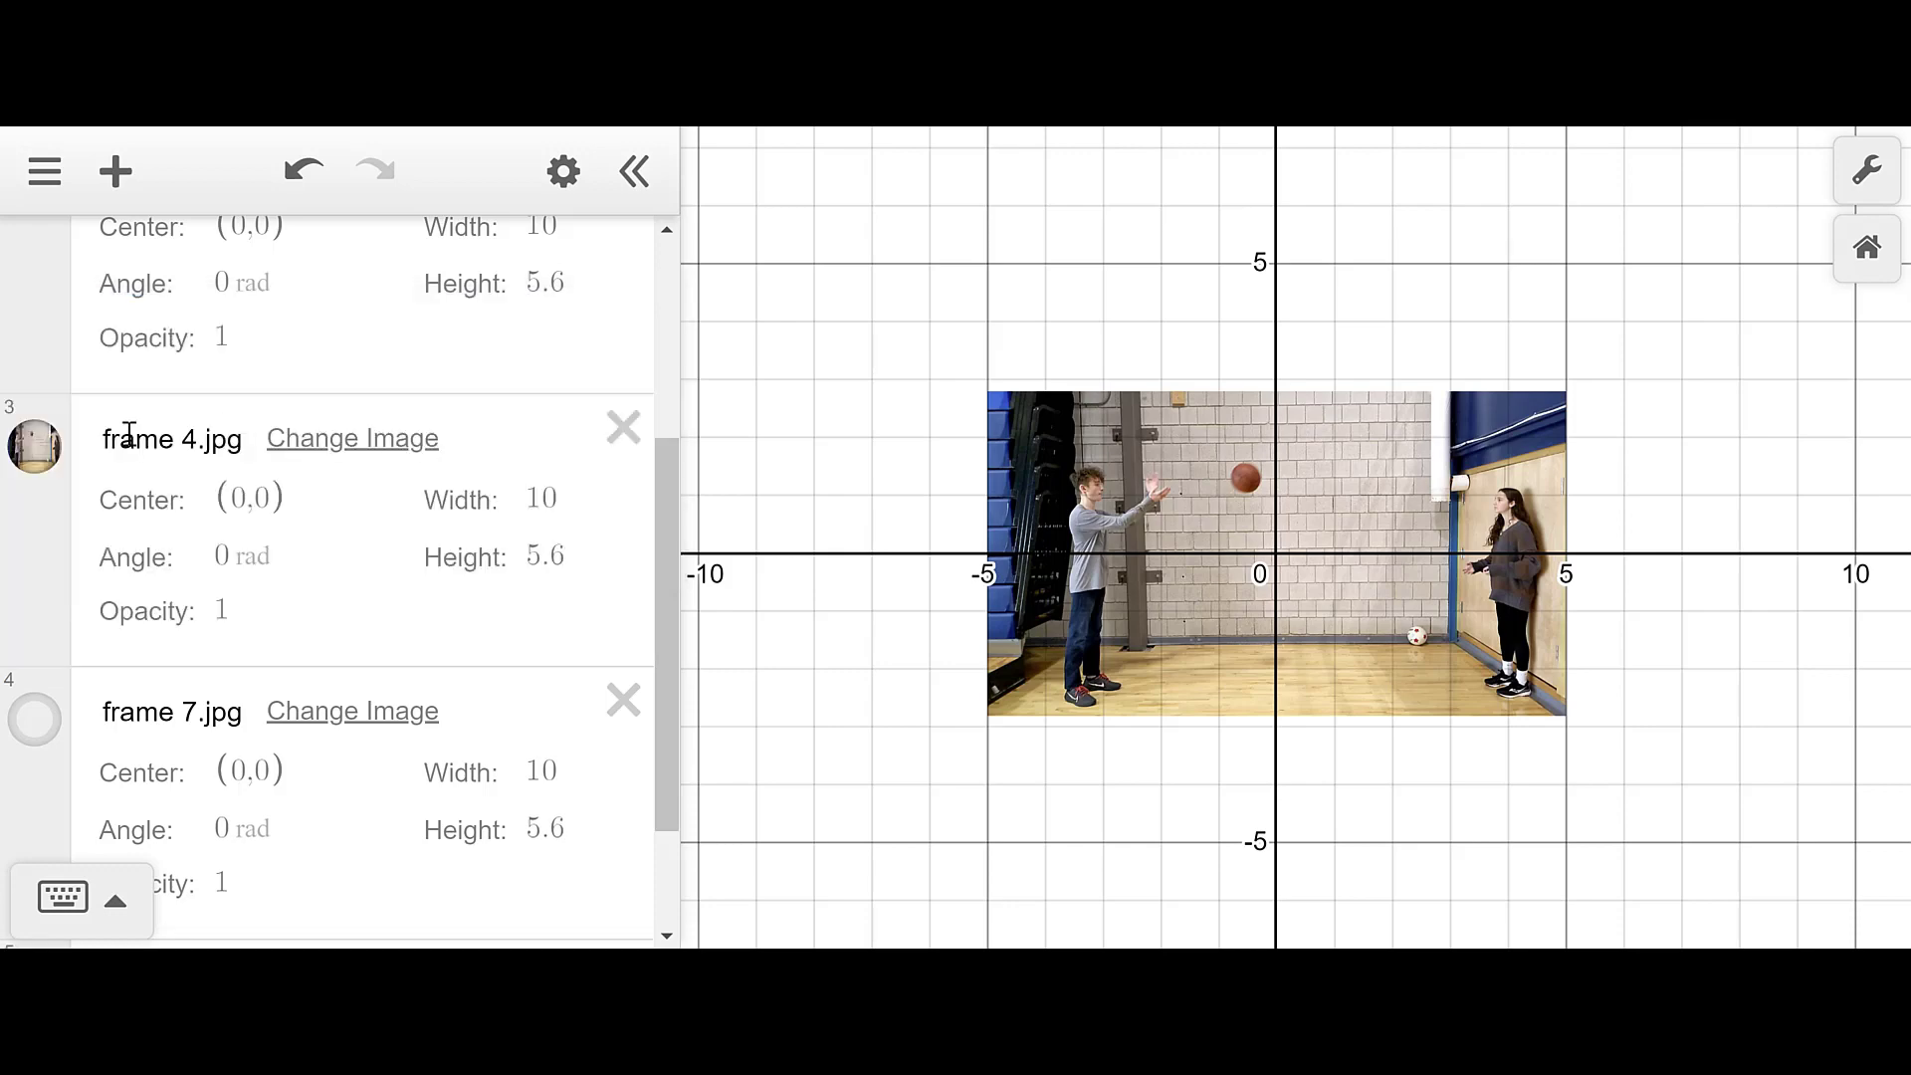
# - Delete the frame 6.jpg image and hide frame 4.jpg
pyautogui.scroll(3, 269, 468)
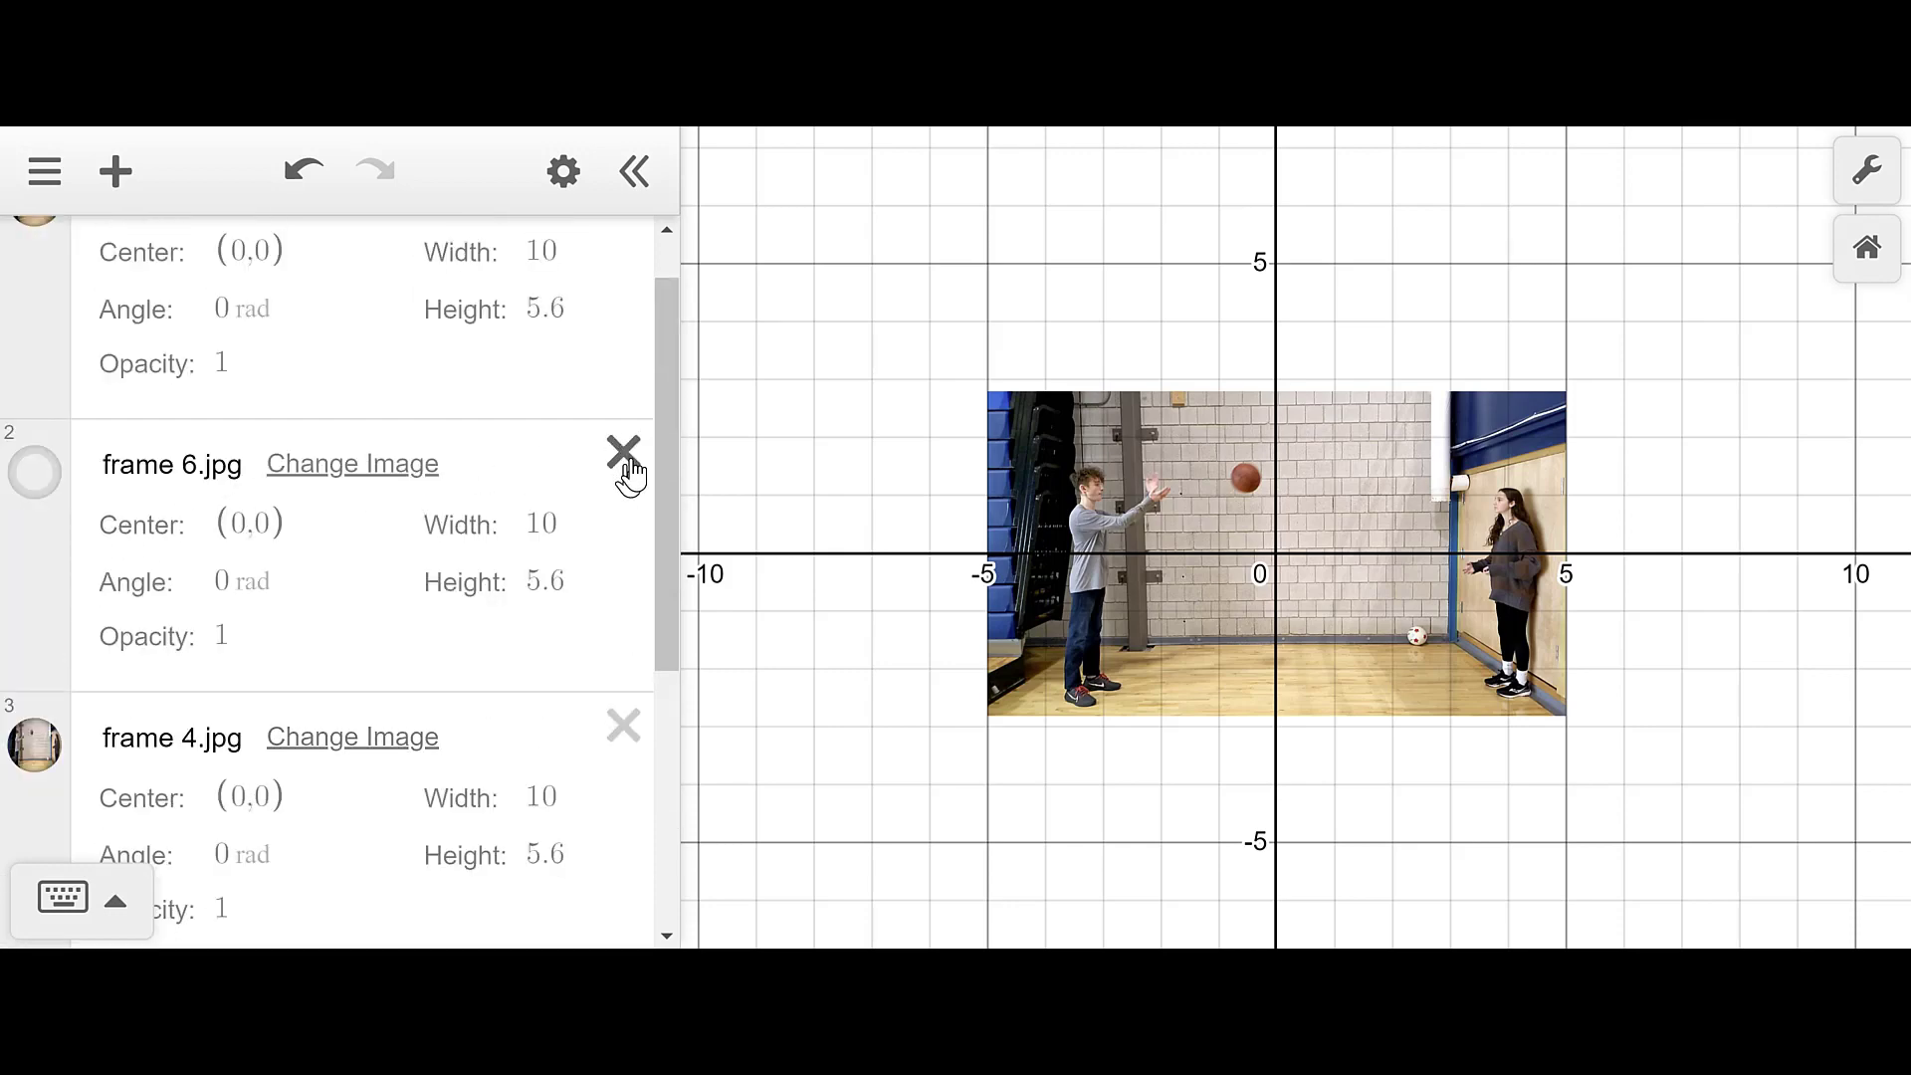
pyautogui.click(624, 460)
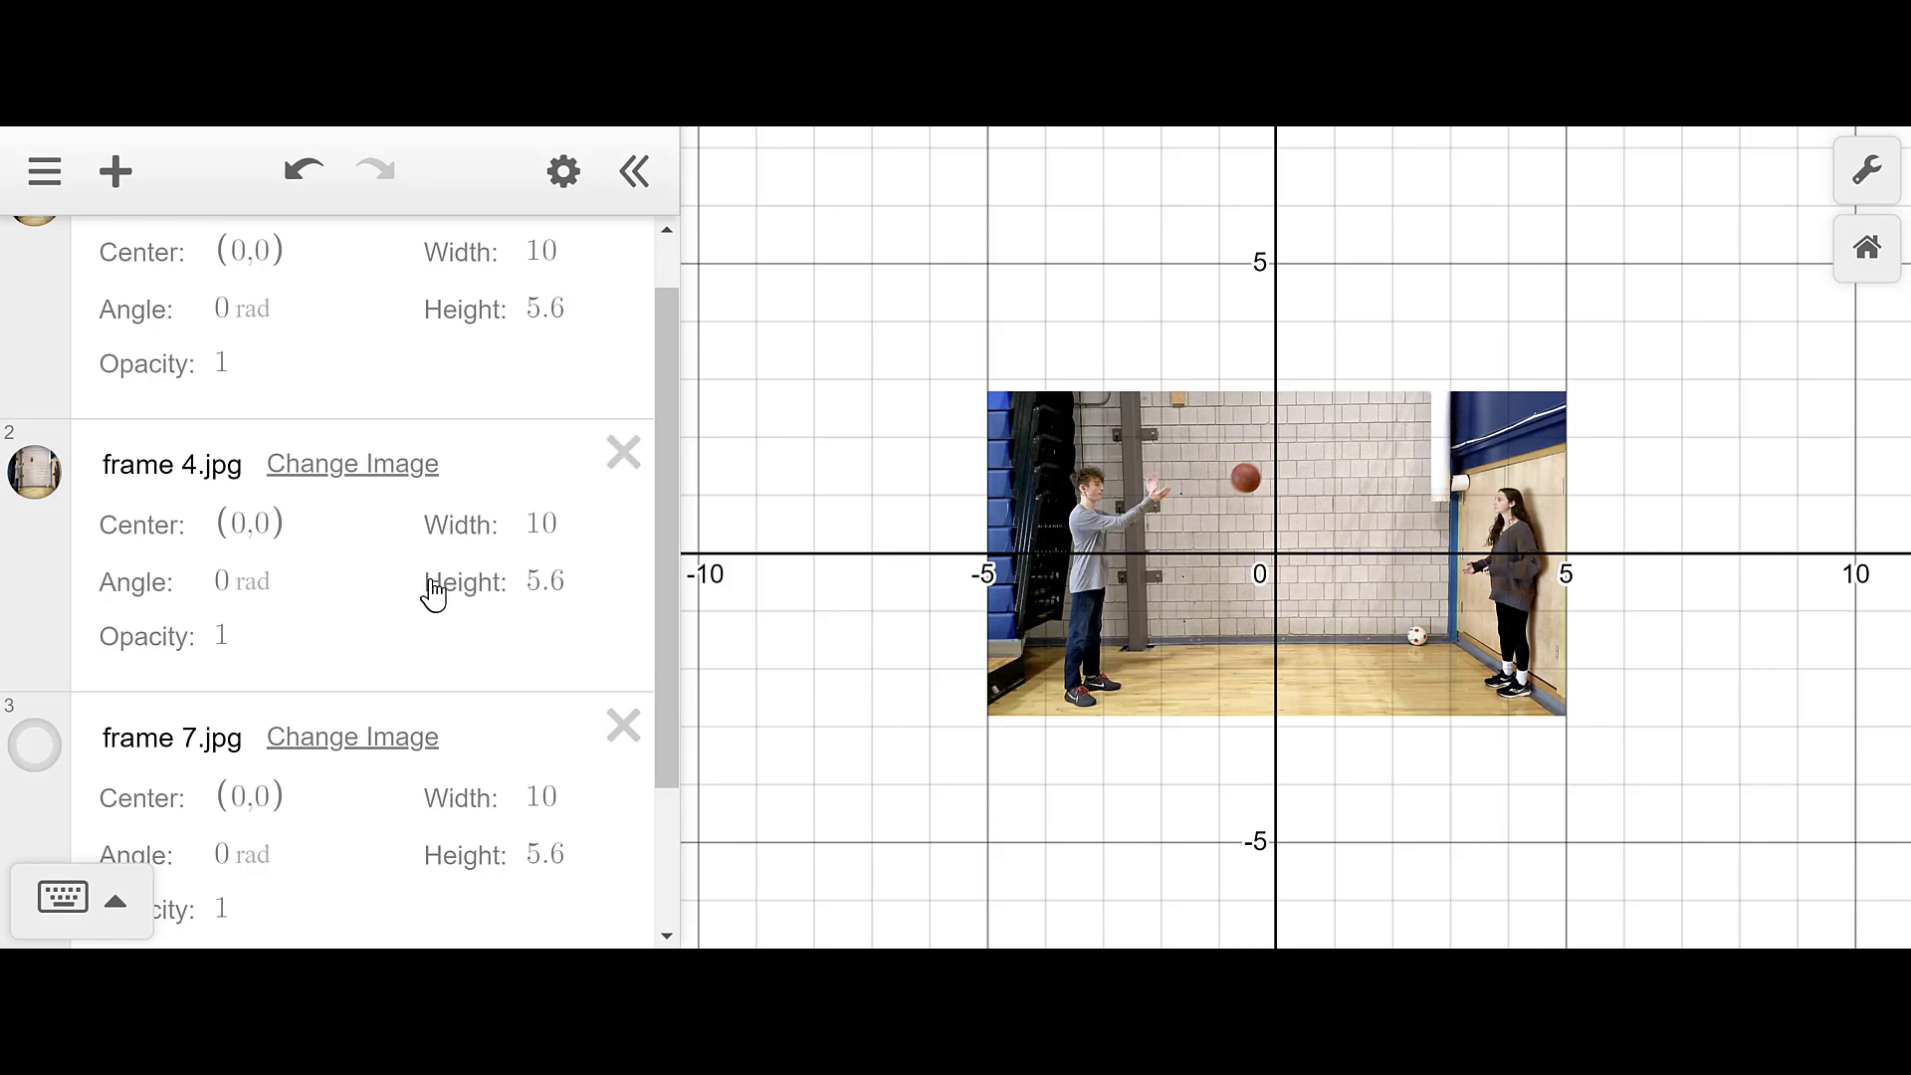
pyautogui.scroll(-2, 416, 559)
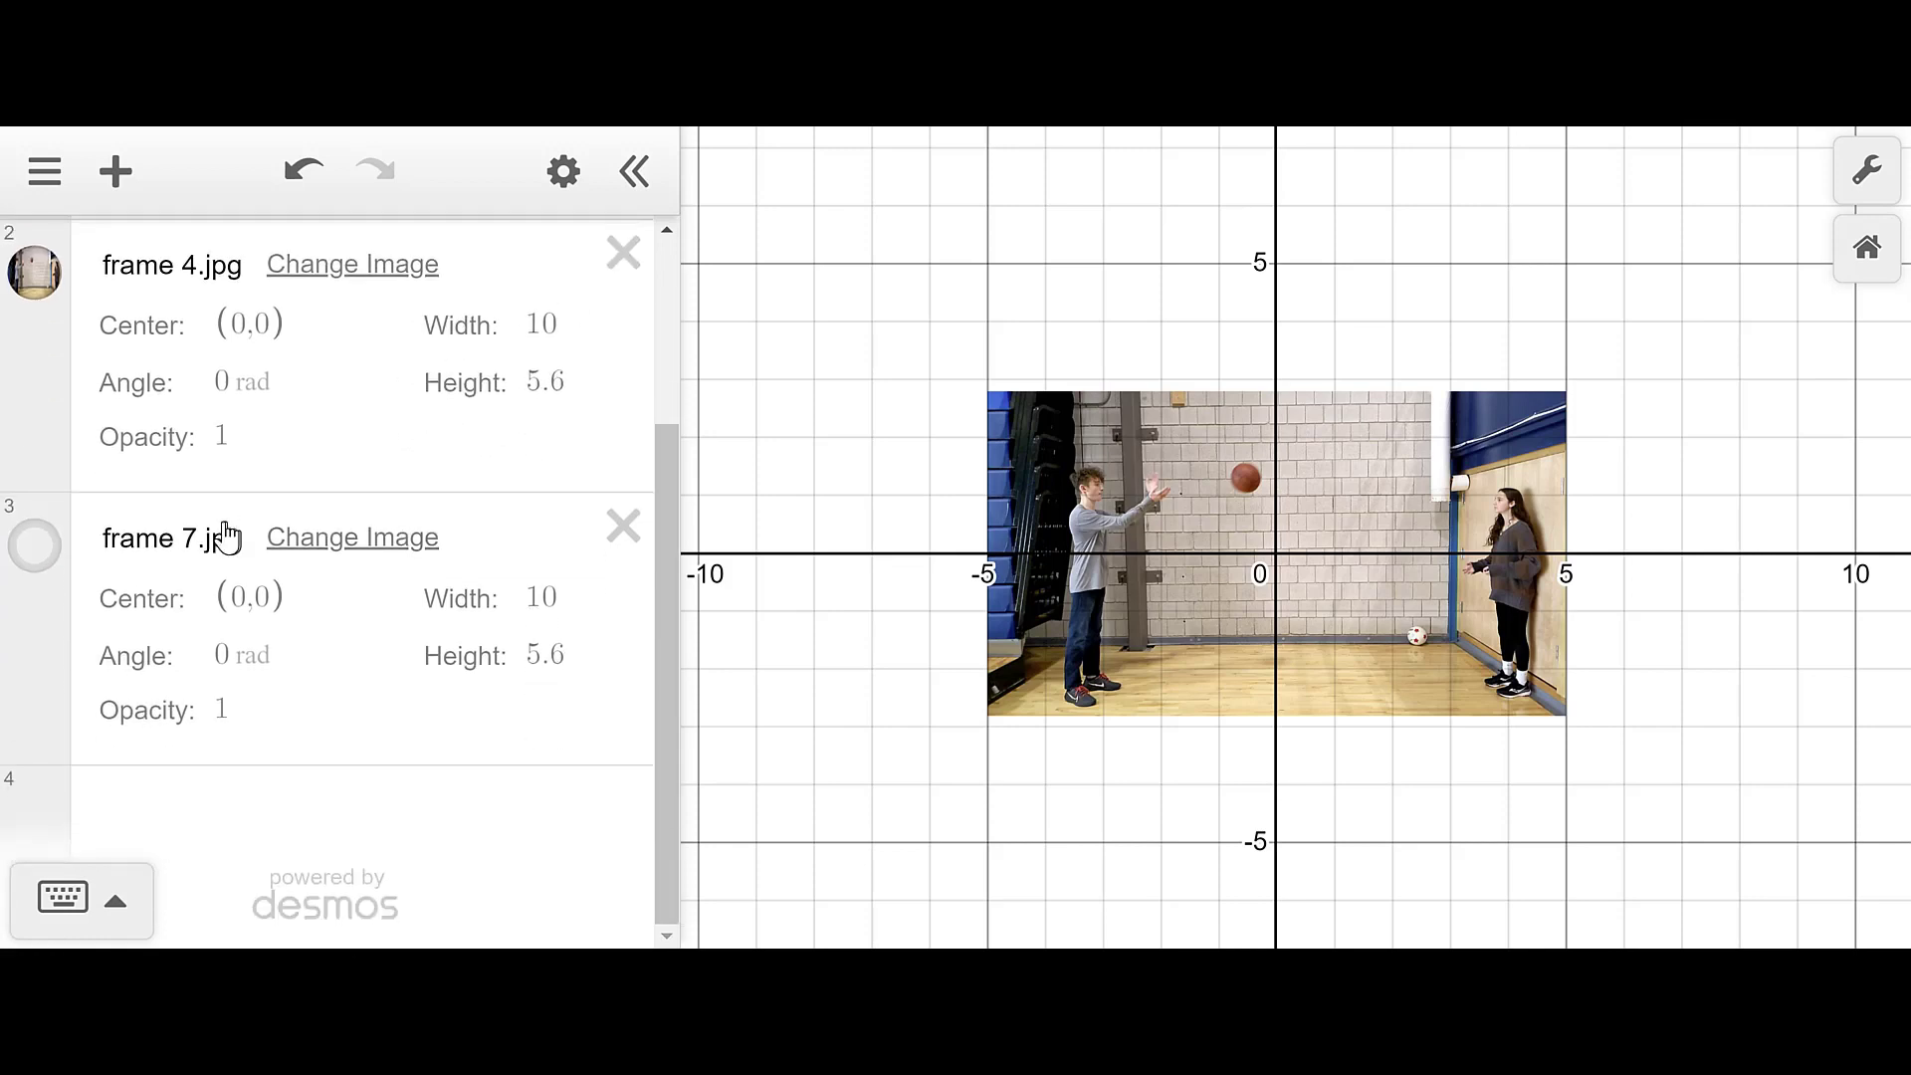
pyautogui.click(55, 296)
pyautogui.scroll(3, 58, 299)
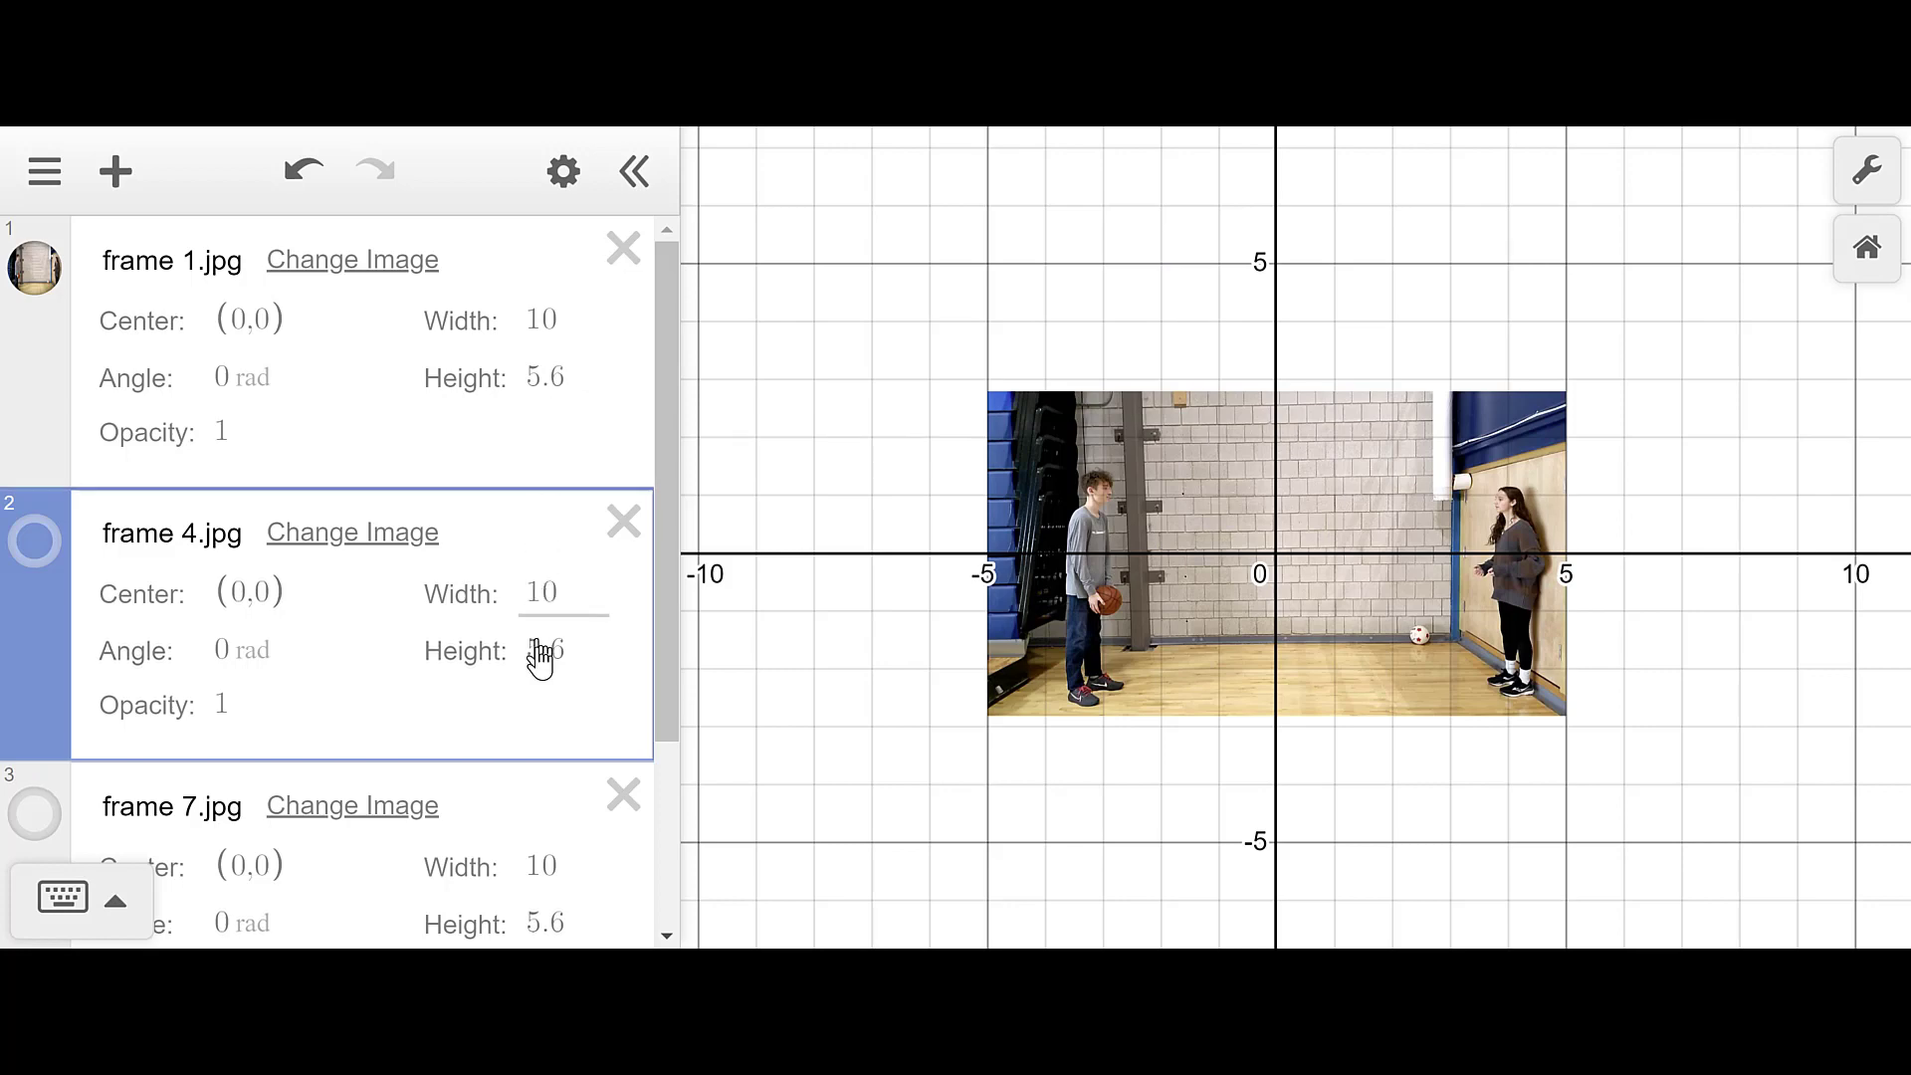
pyautogui.scroll(-2, 545, 681)
pyautogui.scroll(2, 542, 675)
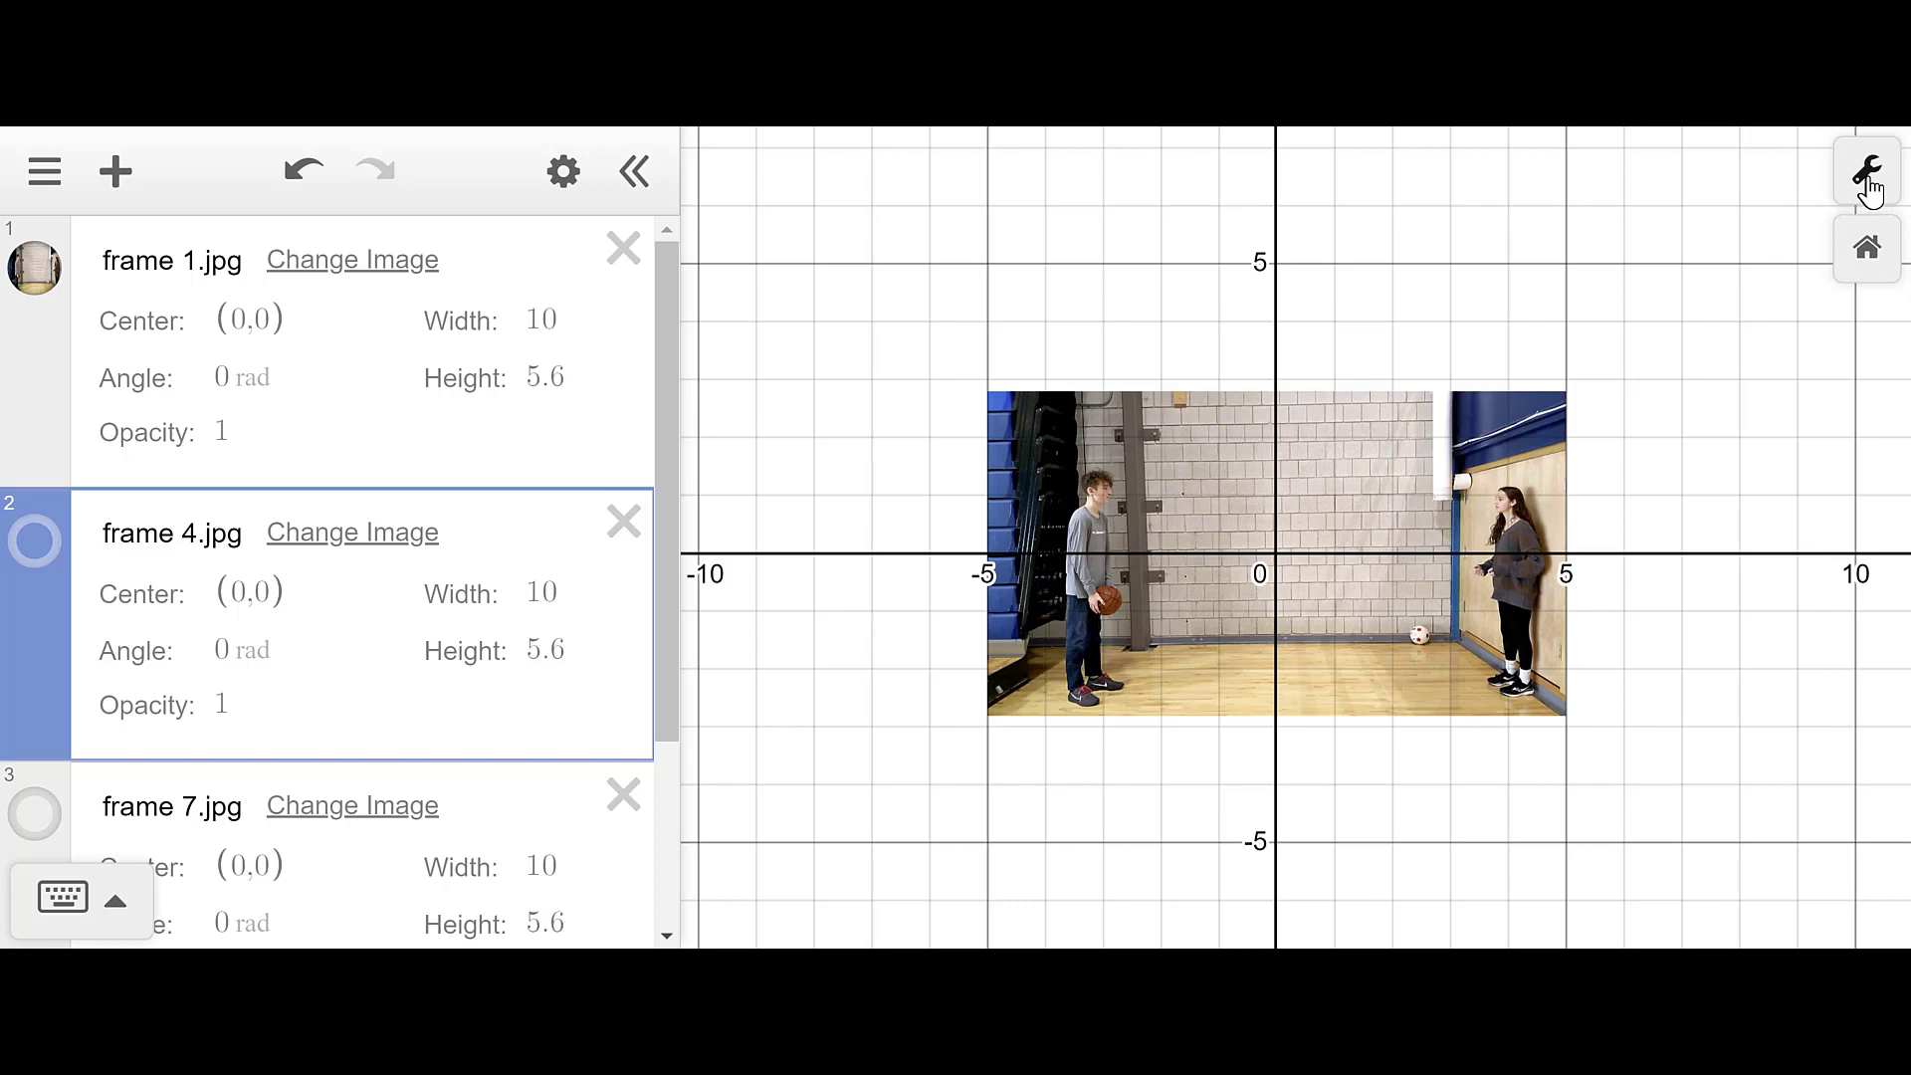
# - Change frame 1 and frame 4 widths and heights to s10 and s5.6
pyautogui.scroll(-3, 1690, 629)
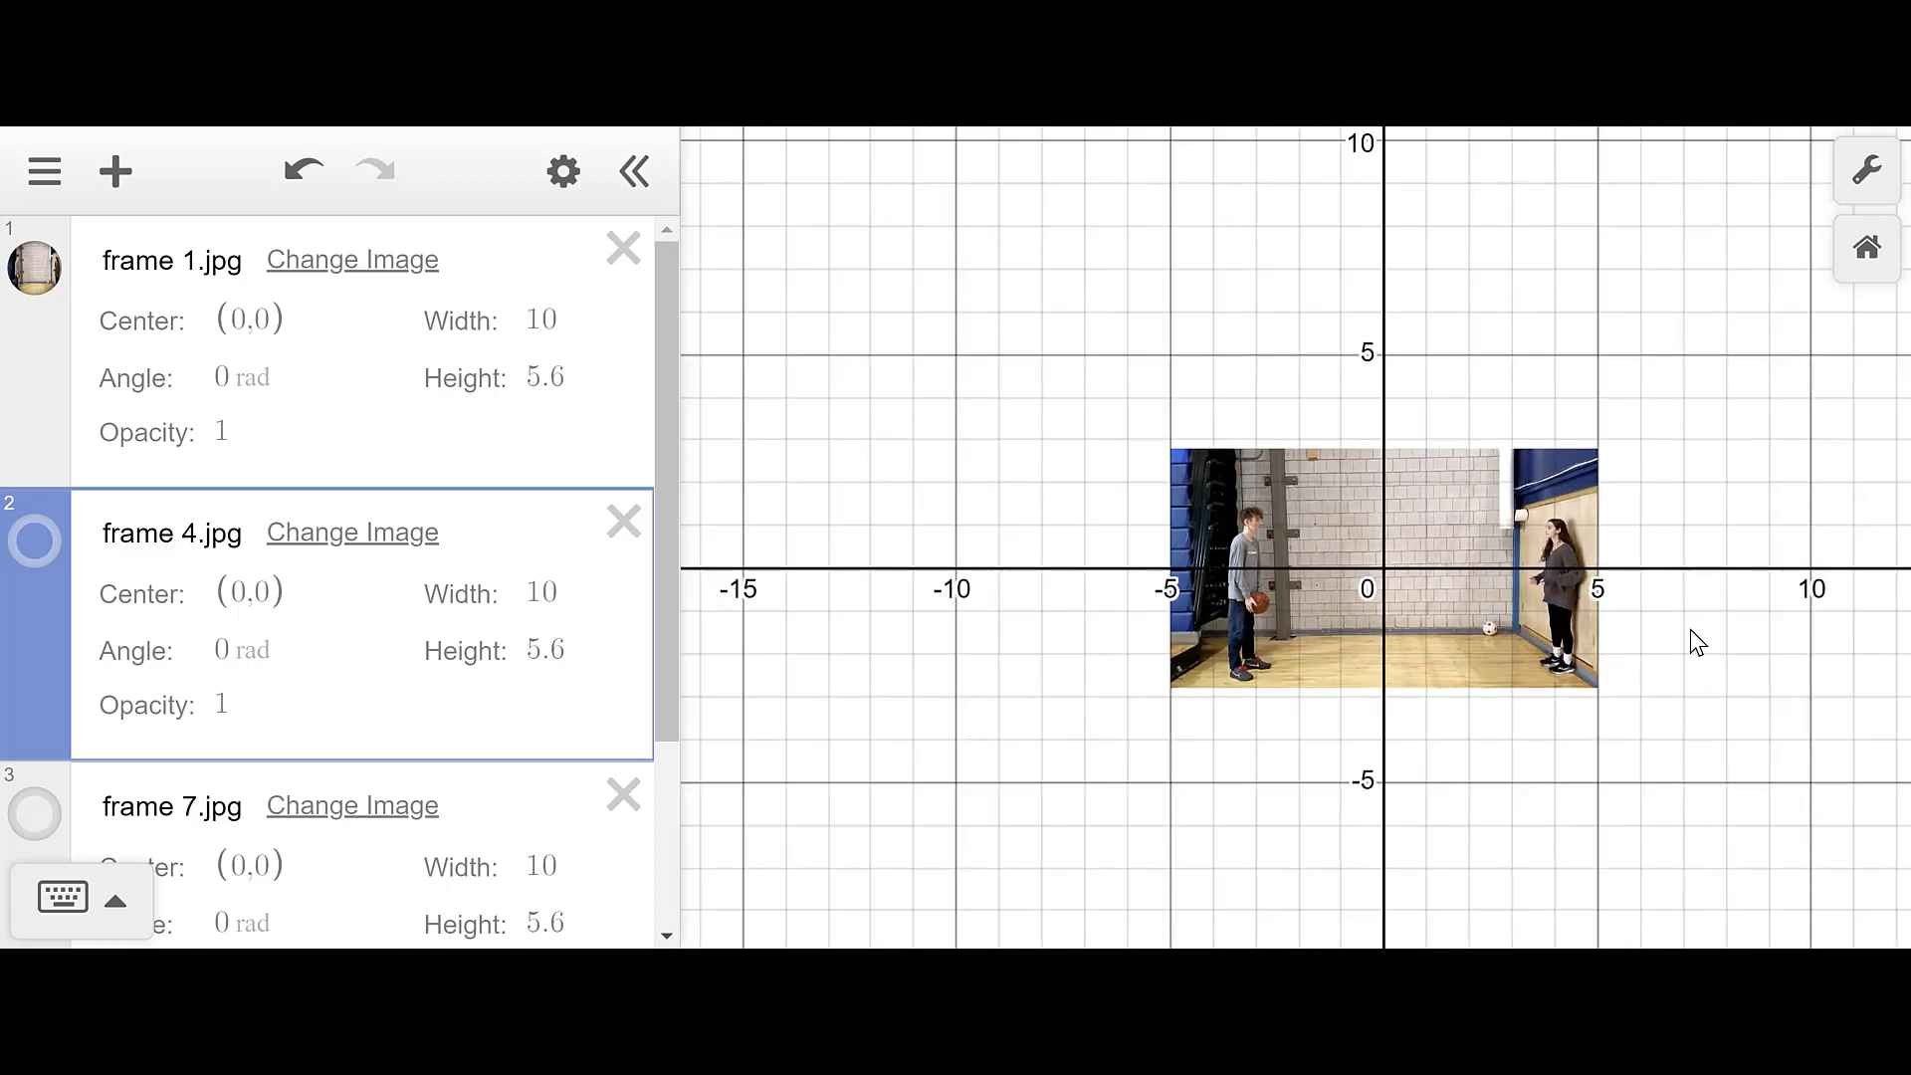
pyautogui.scroll(5, 1690, 629)
pyautogui.scroll(-3, 1690, 629)
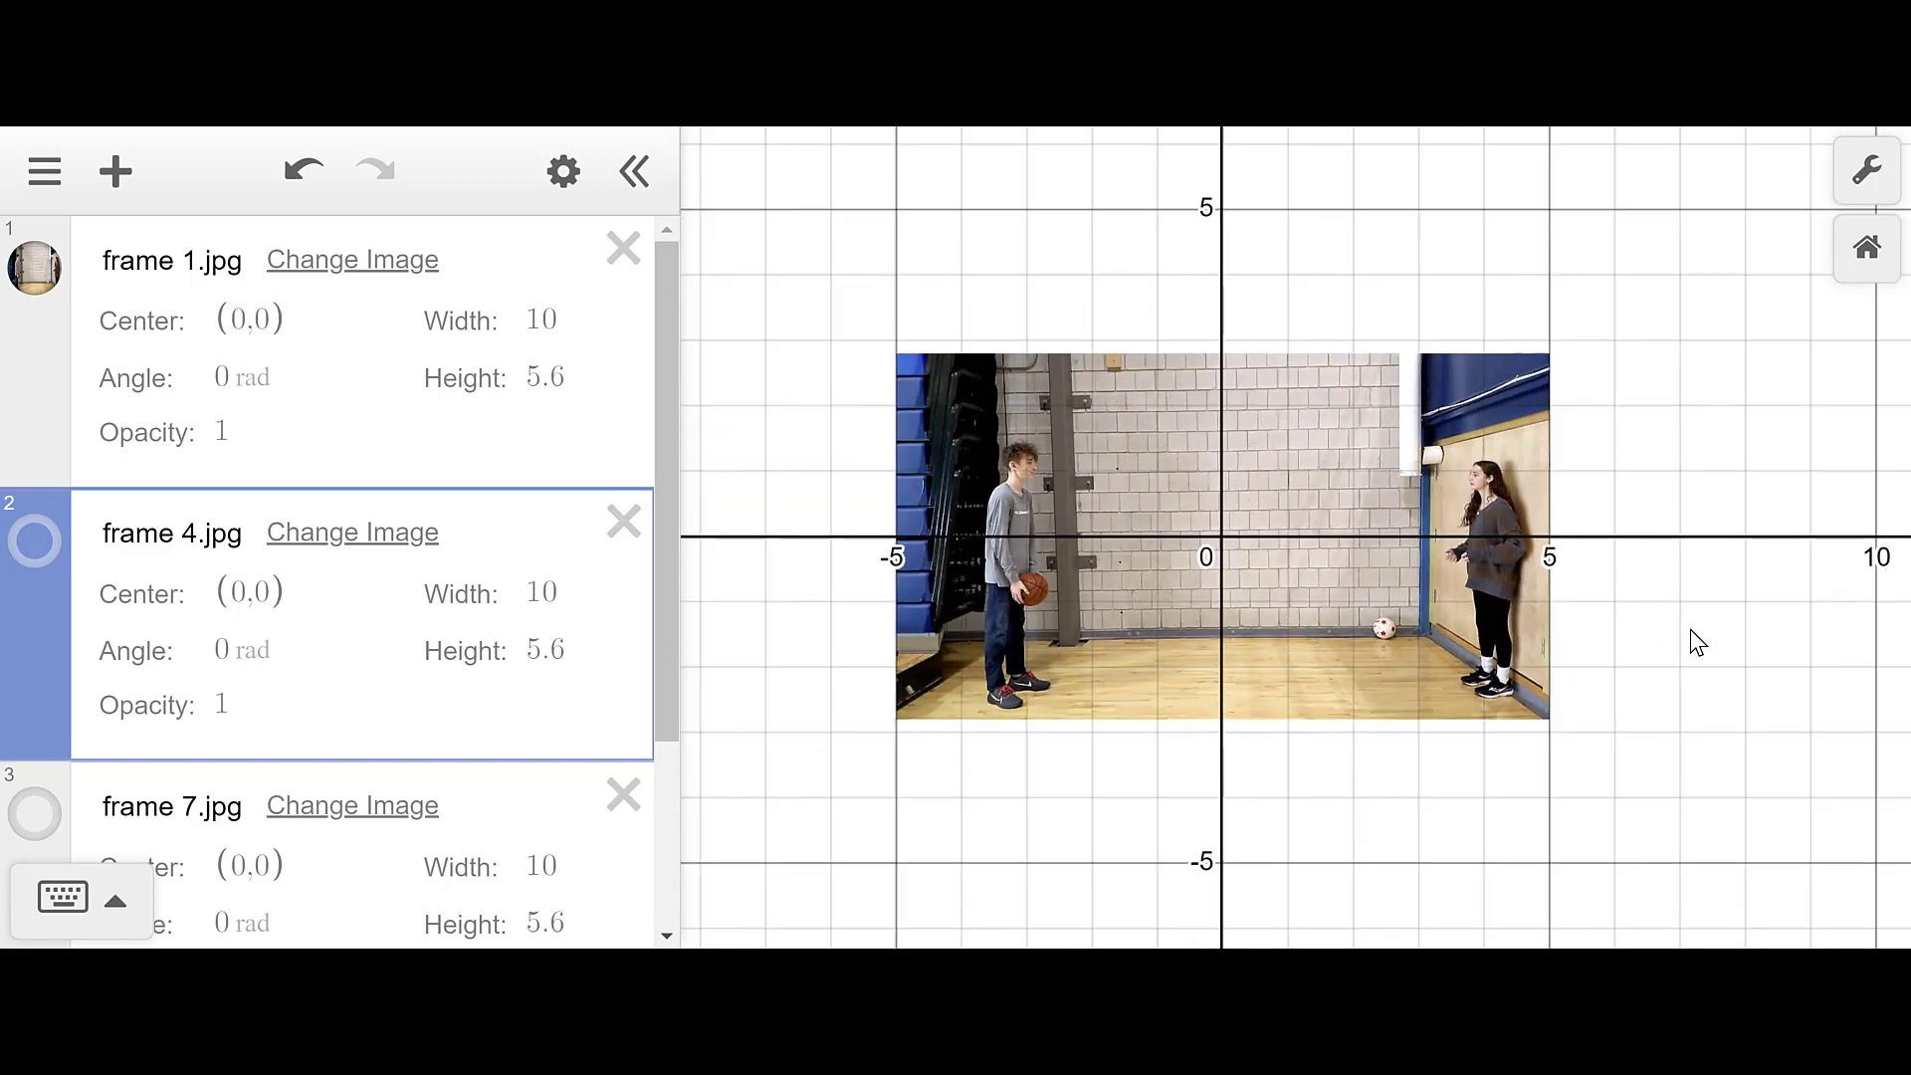
pyautogui.scroll(3, 1690, 629)
pyautogui.scroll(-3, 1690, 629)
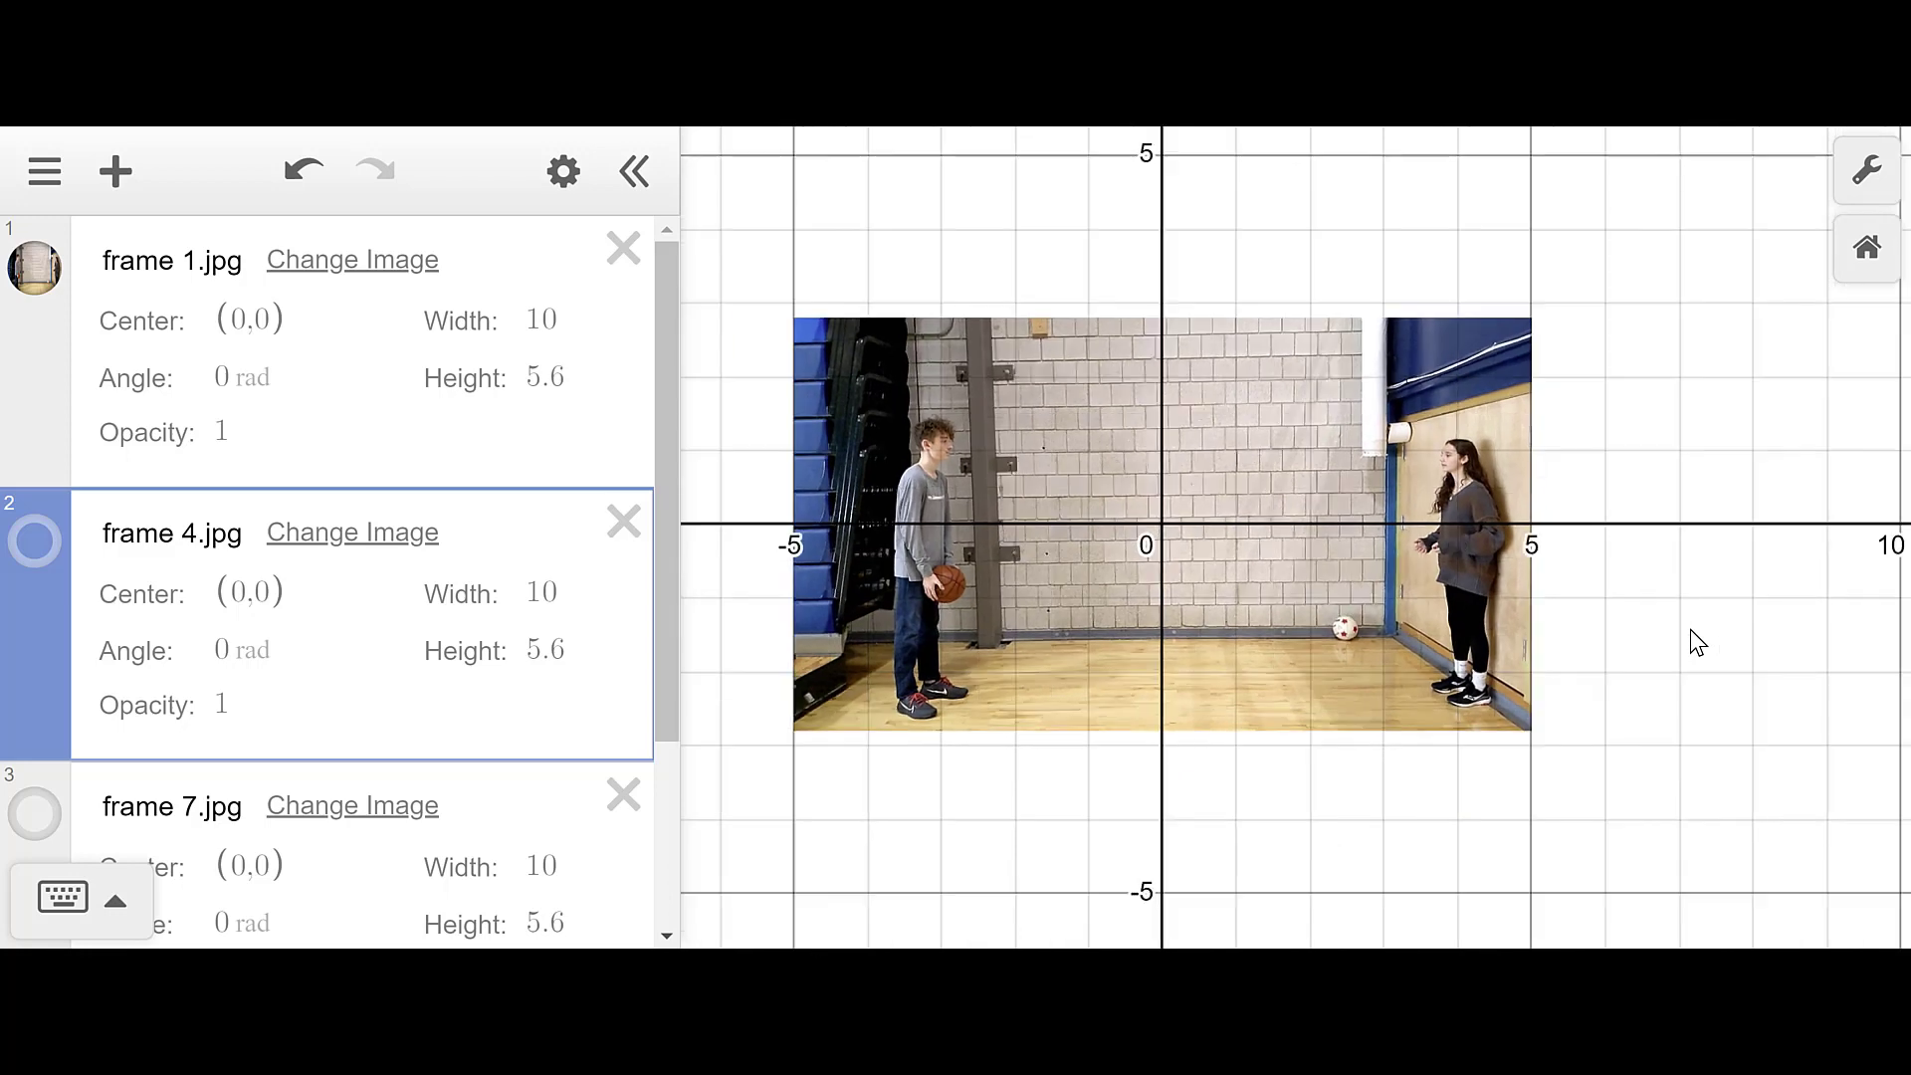
pyautogui.scroll(3, 1690, 629)
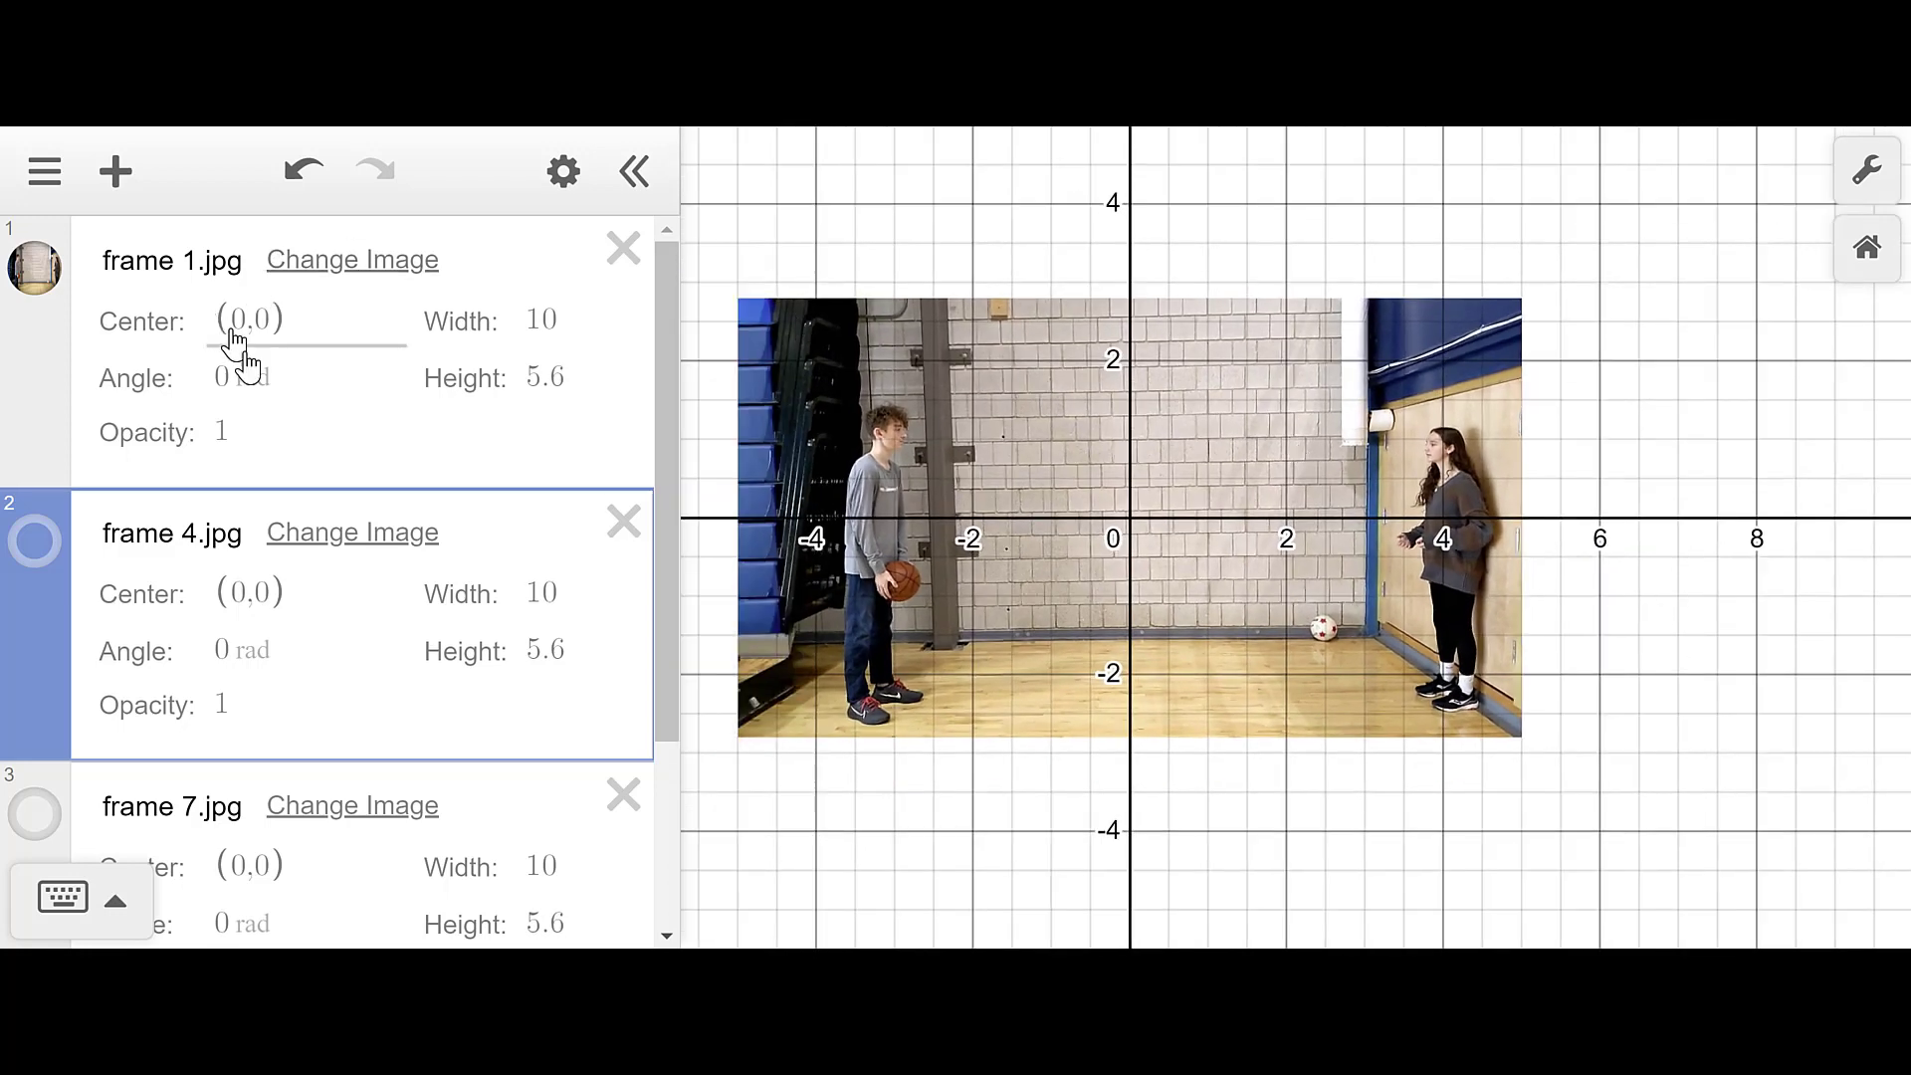
pyautogui.click(534, 323)
pyautogui.write('s')
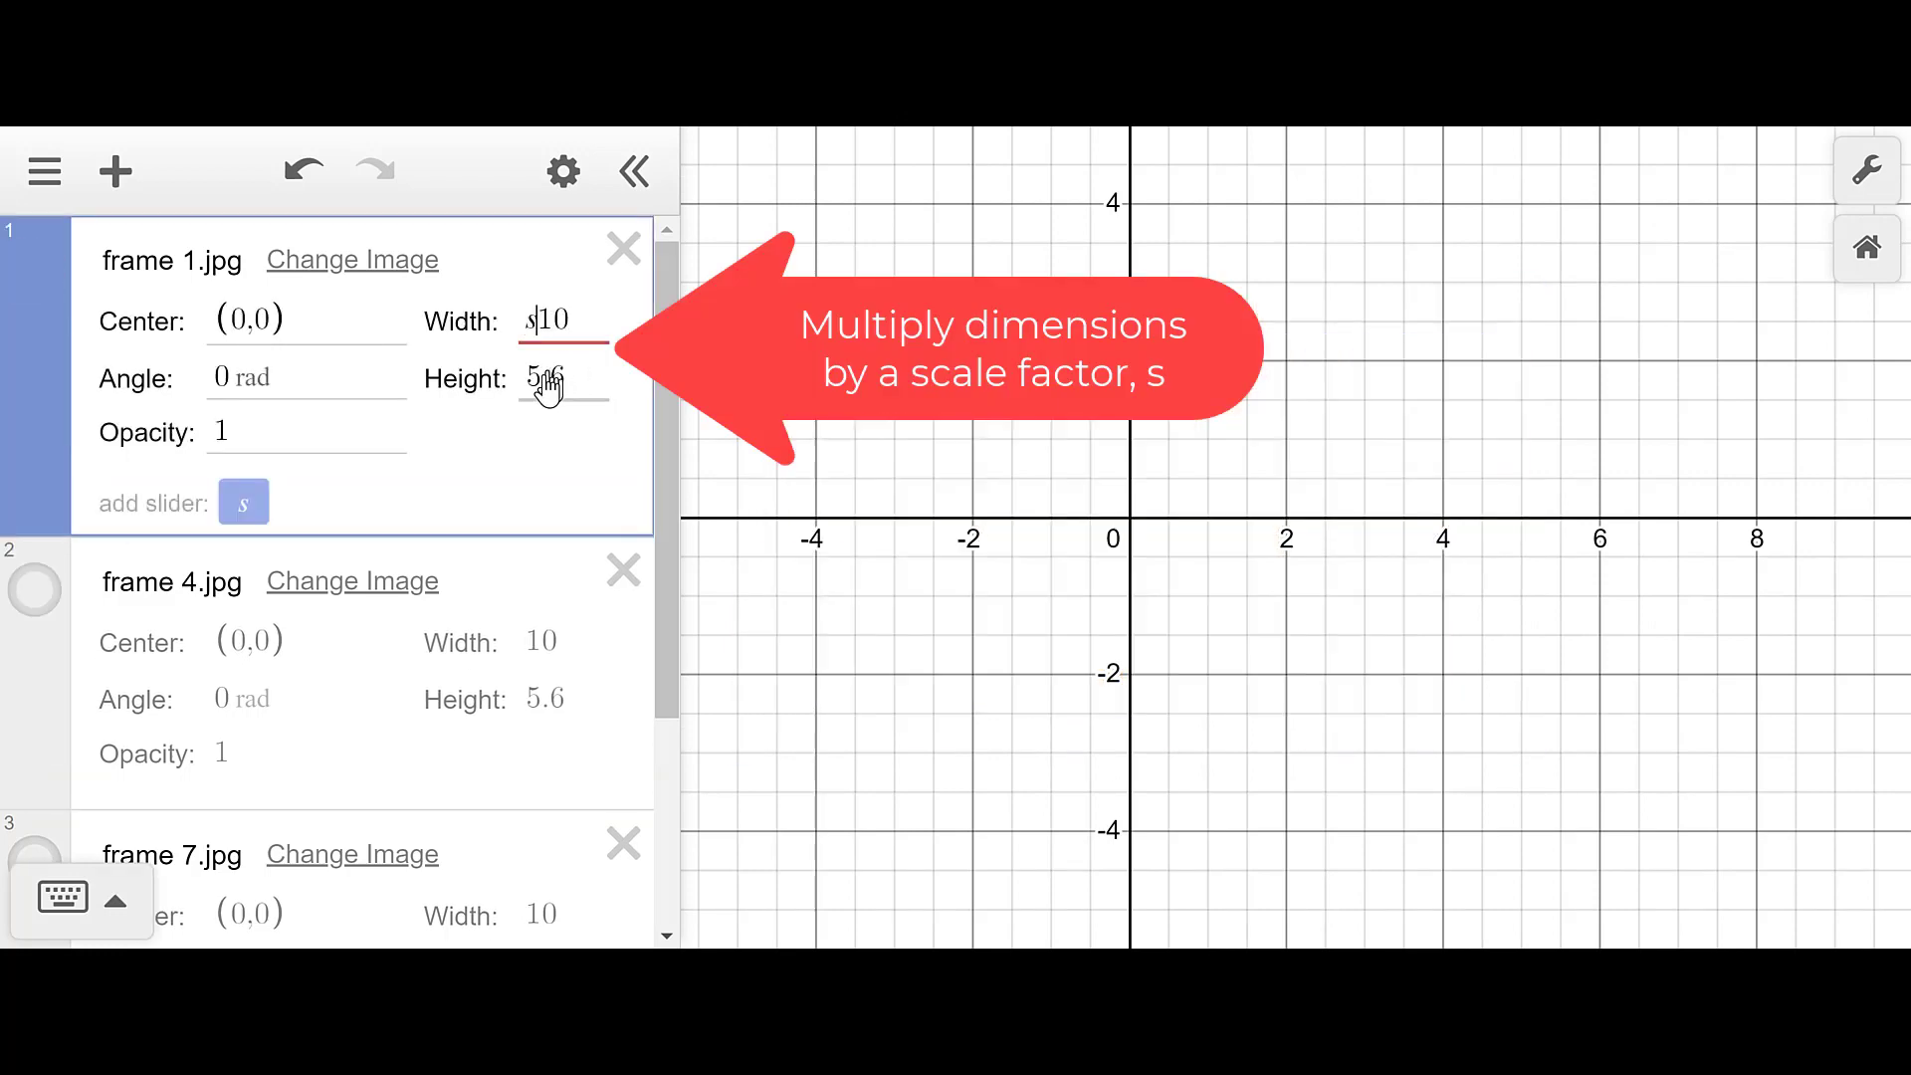
pyautogui.click(533, 388)
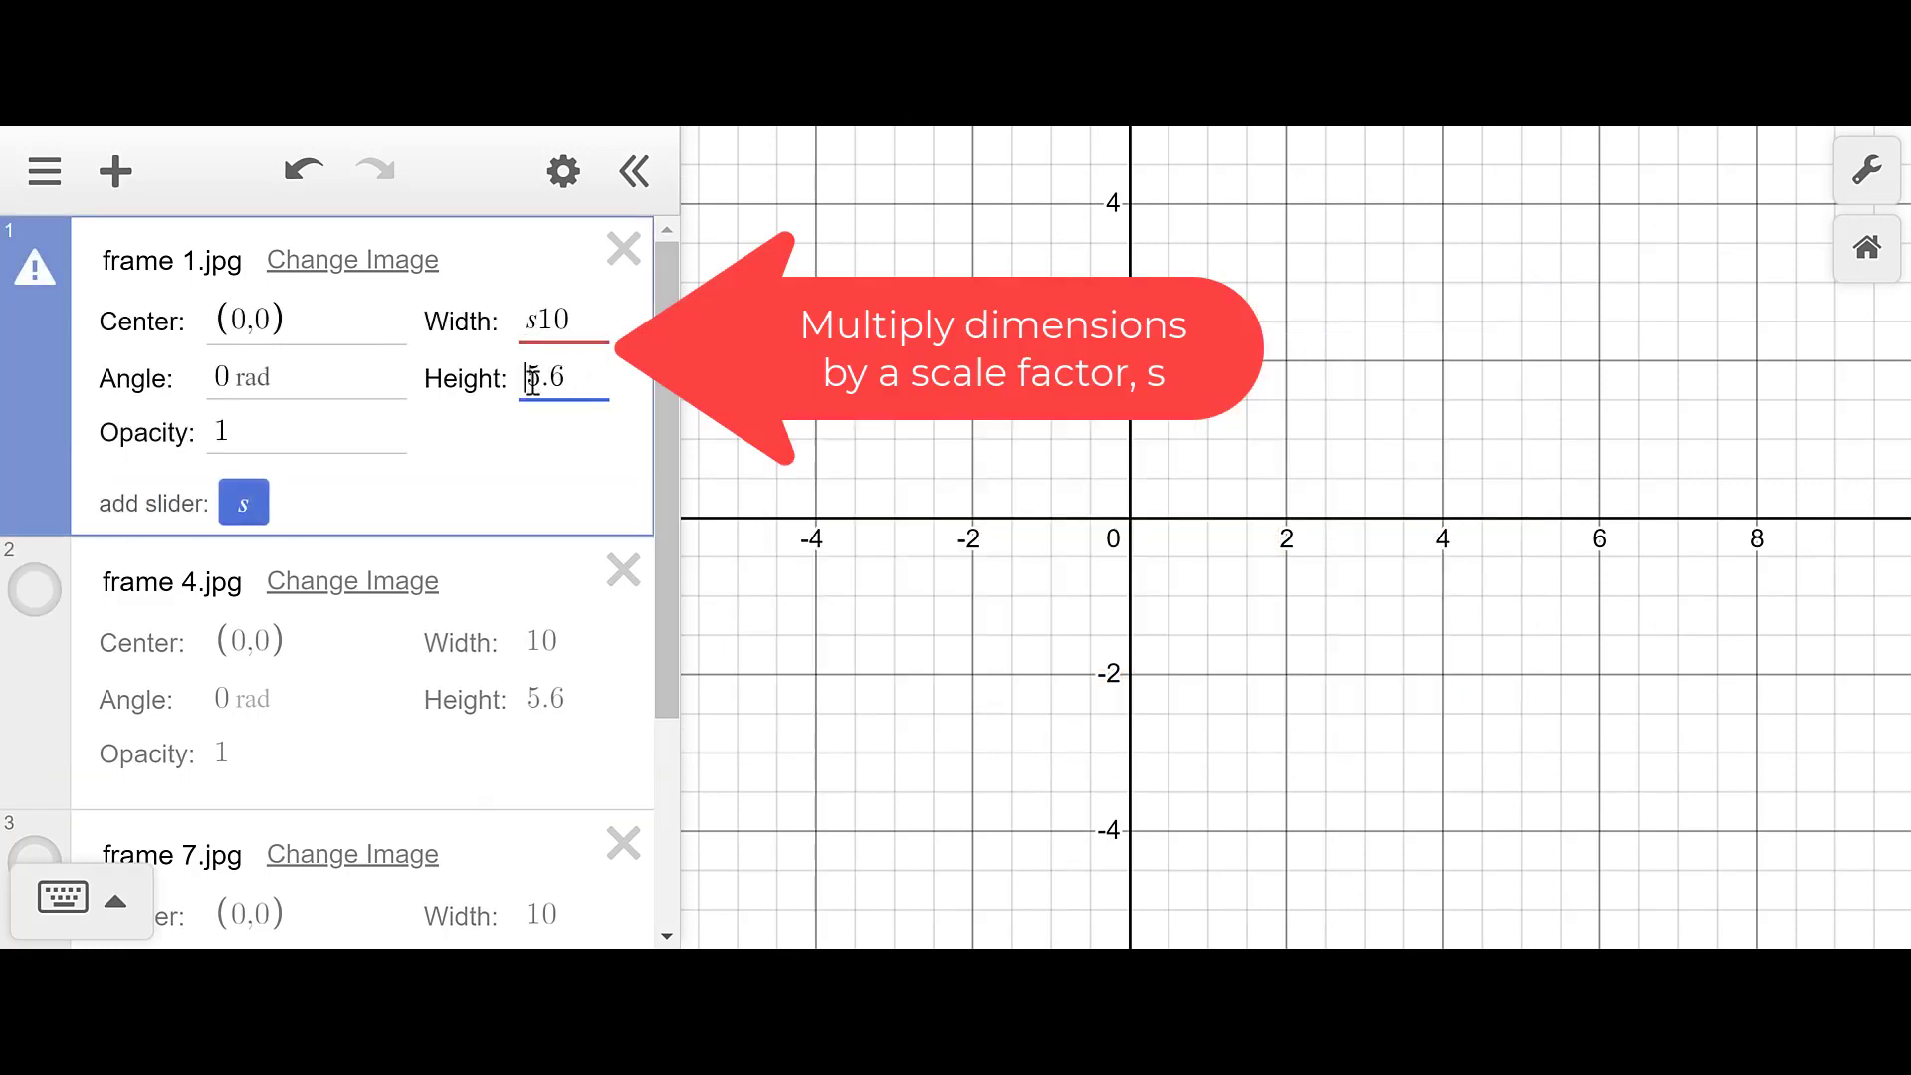
pyautogui.write('s')
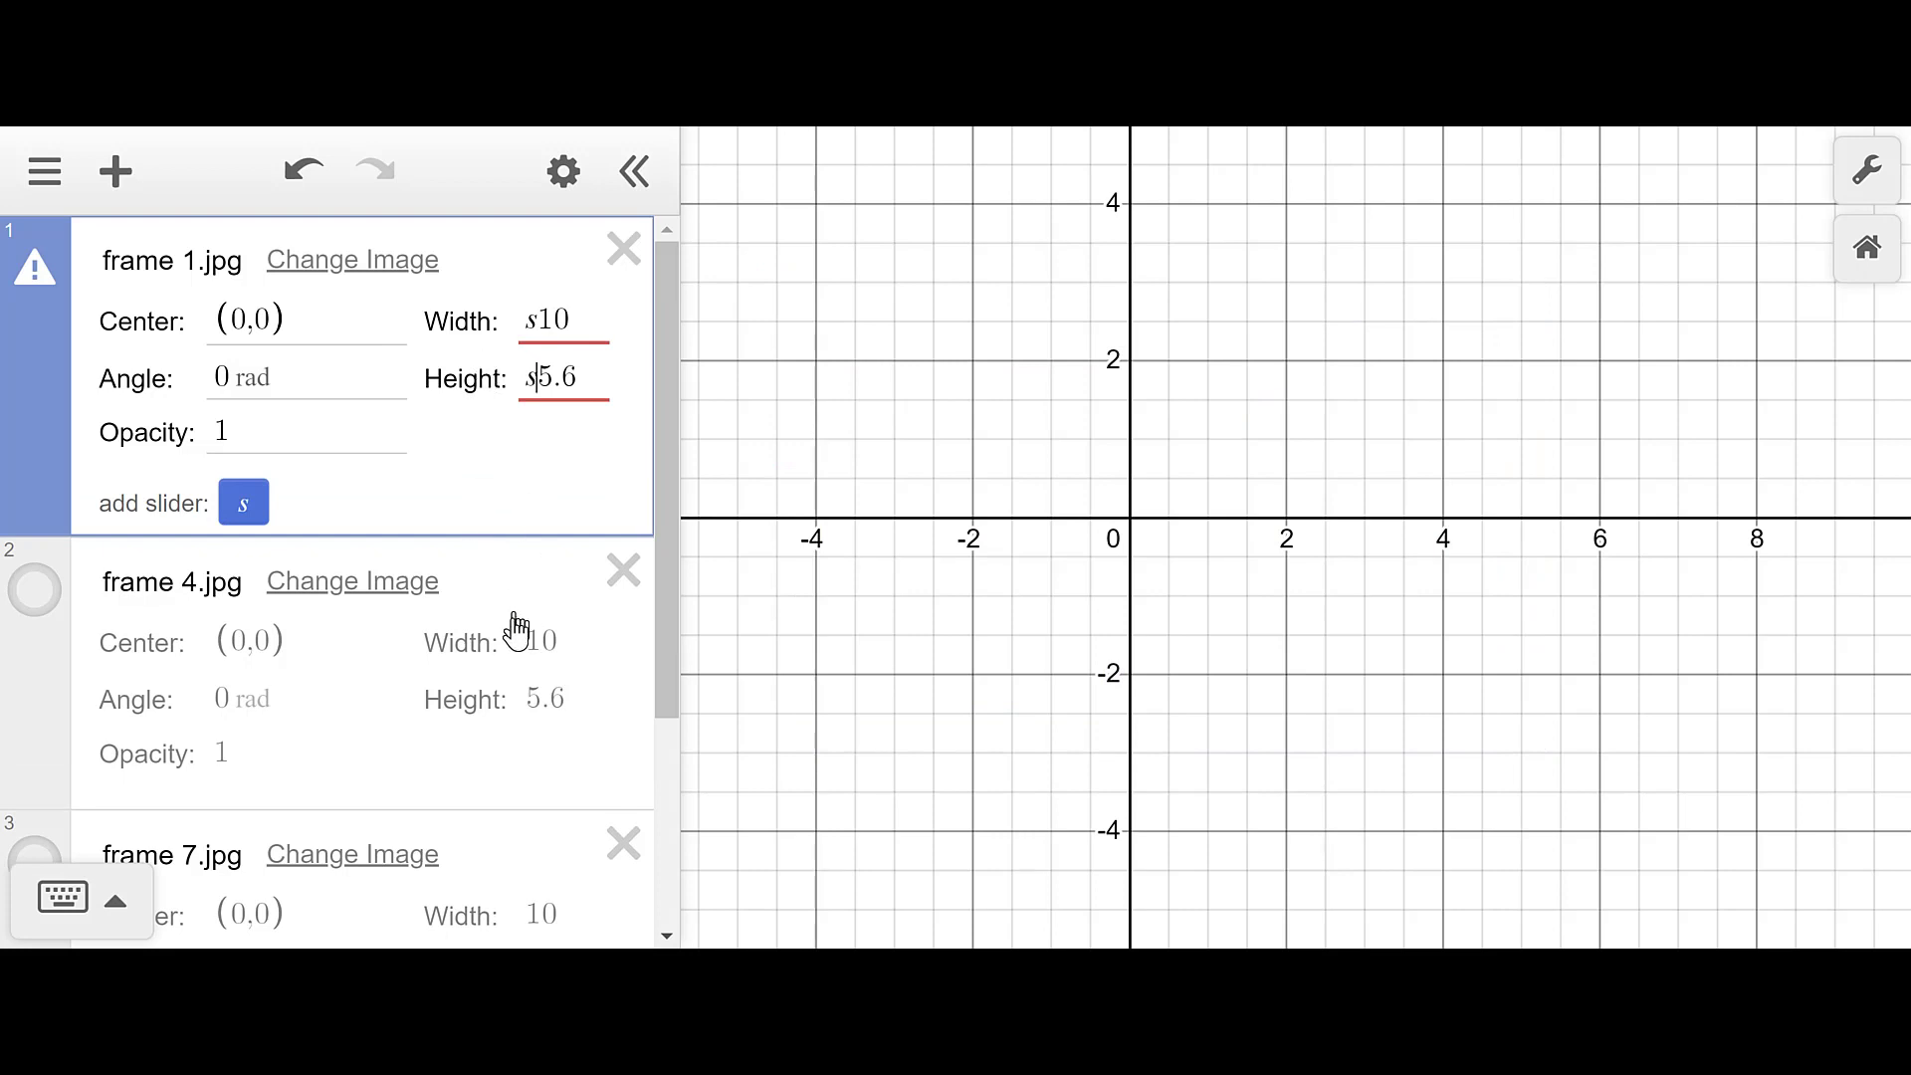
pyautogui.click(531, 647)
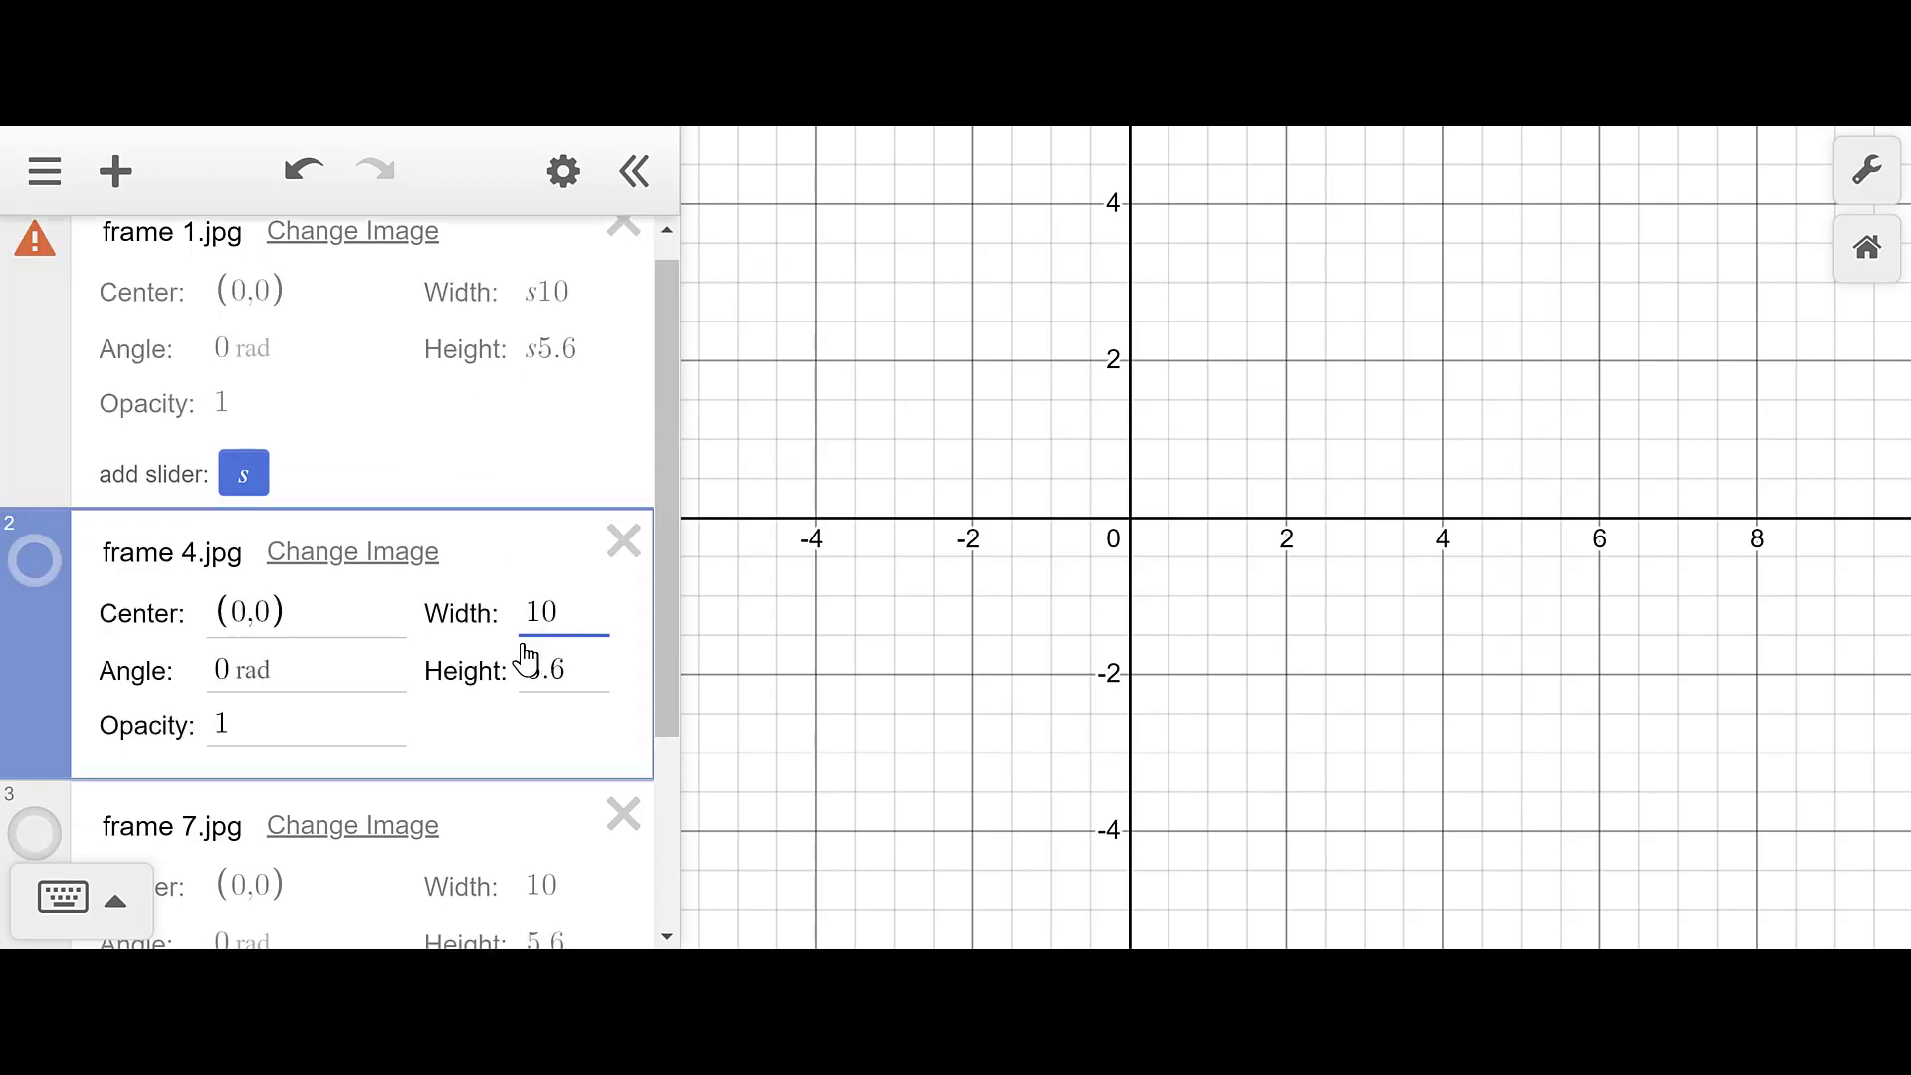
pyautogui.write('s')
pyautogui.click(529, 685)
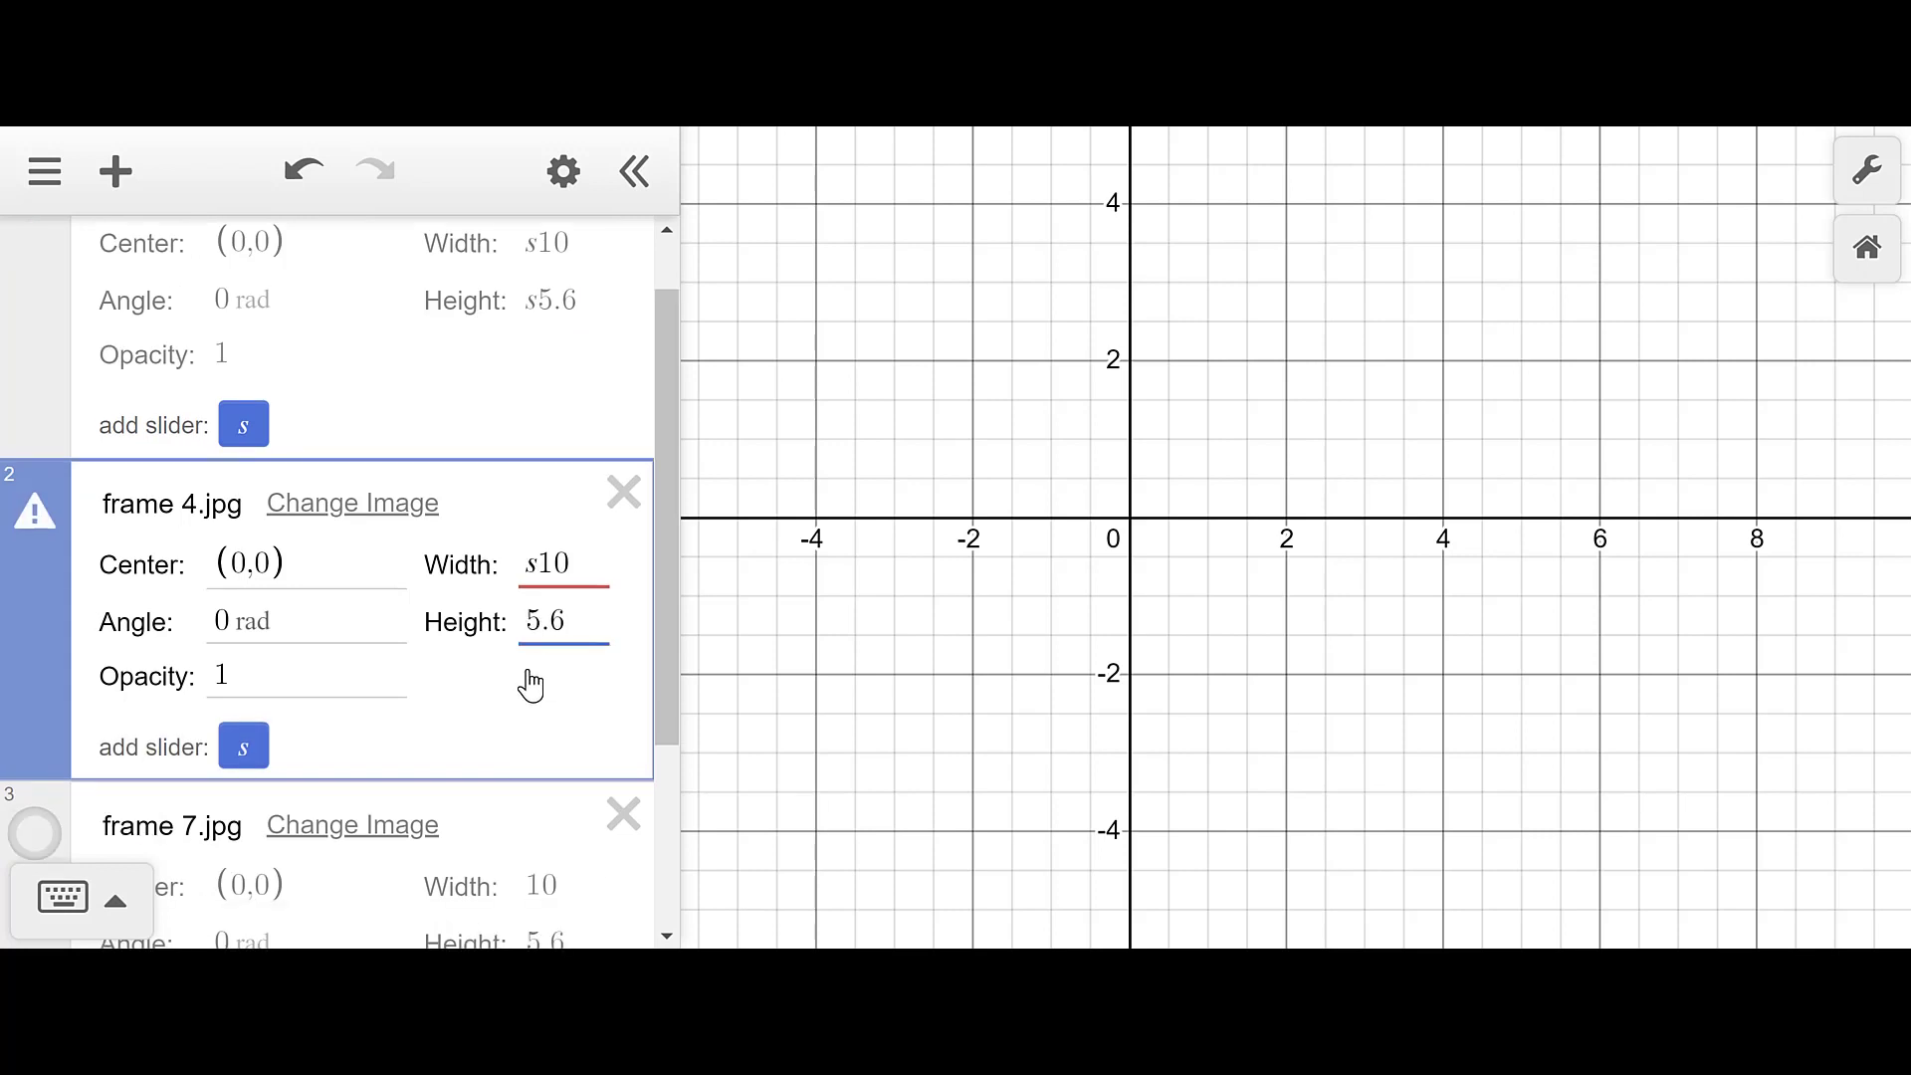
pyautogui.write('s')
# - Make frame 7's size s10 by s5.6 and add slider s = 1
pyautogui.scroll(-3, 528, 684)
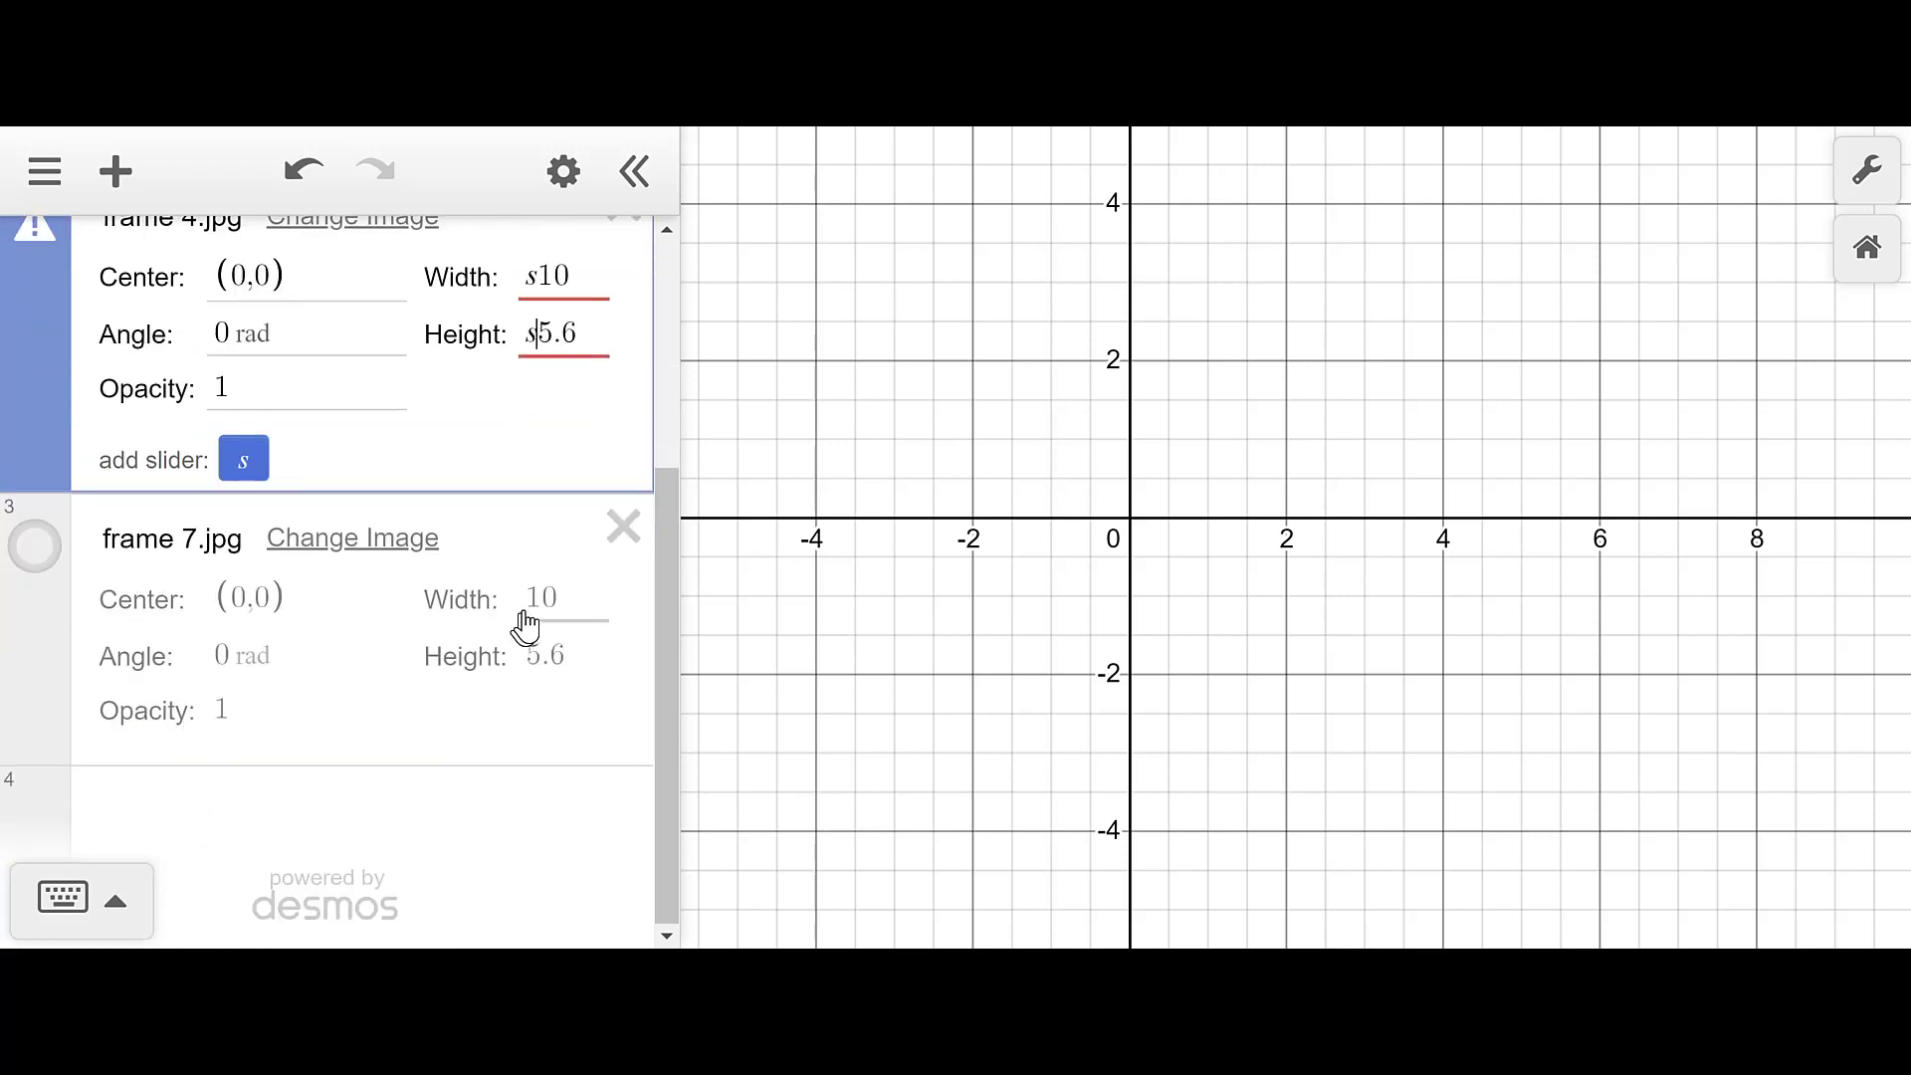
pyautogui.click(534, 601)
pyautogui.write('s')
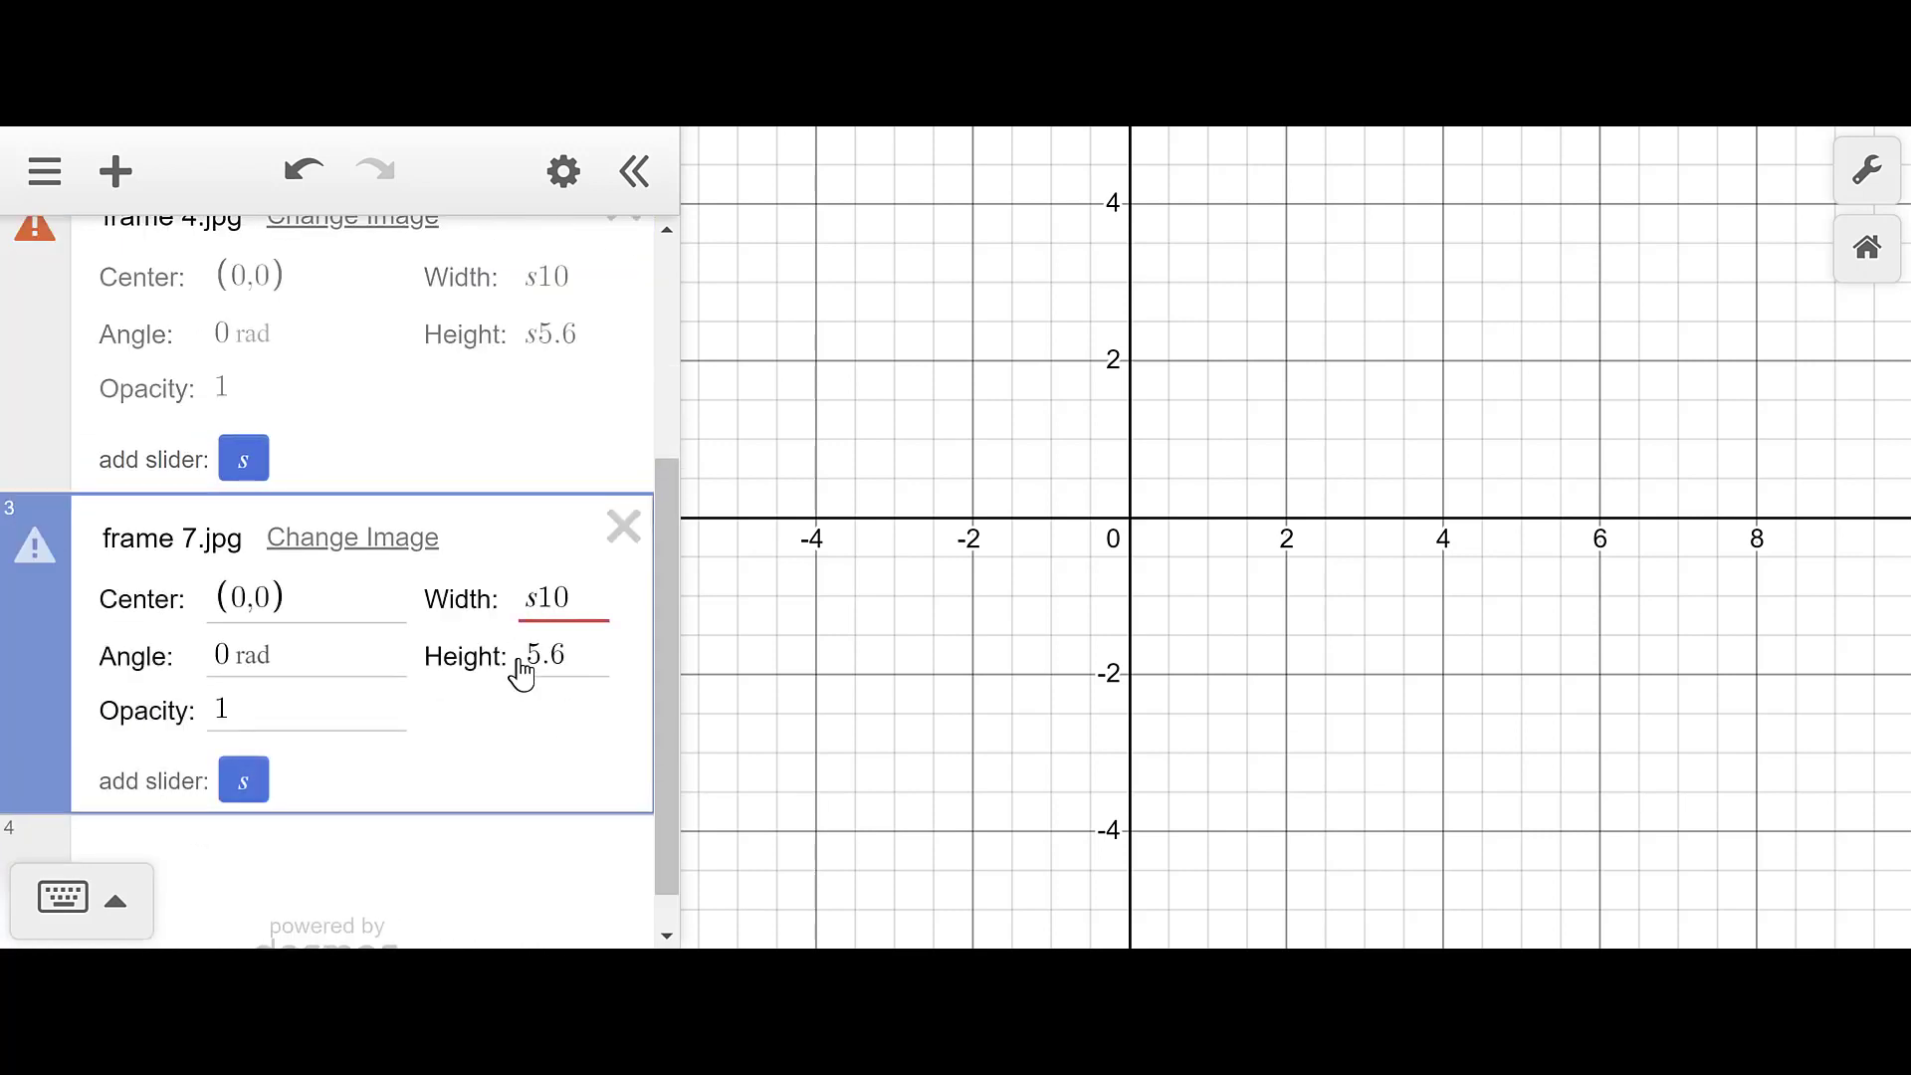
pyautogui.click(529, 676)
pyautogui.write('s')
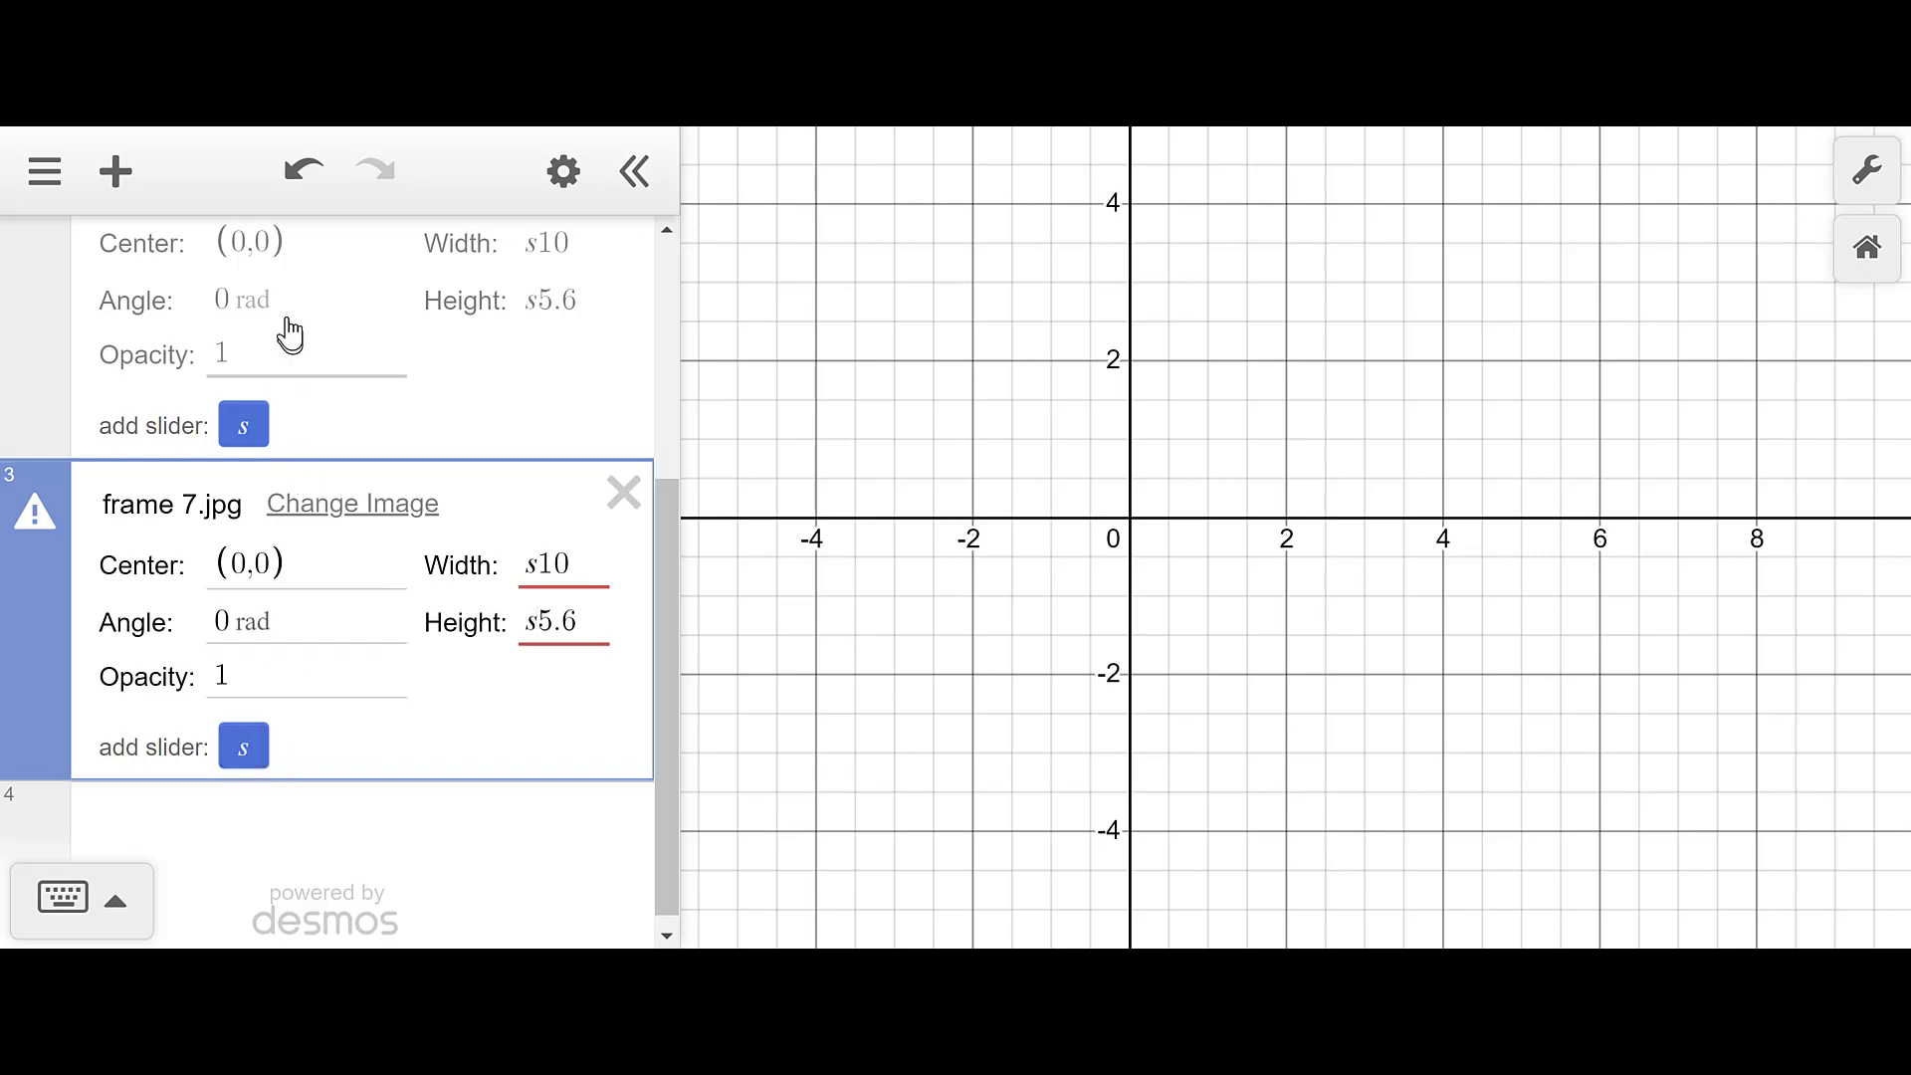
pyautogui.click(249, 753)
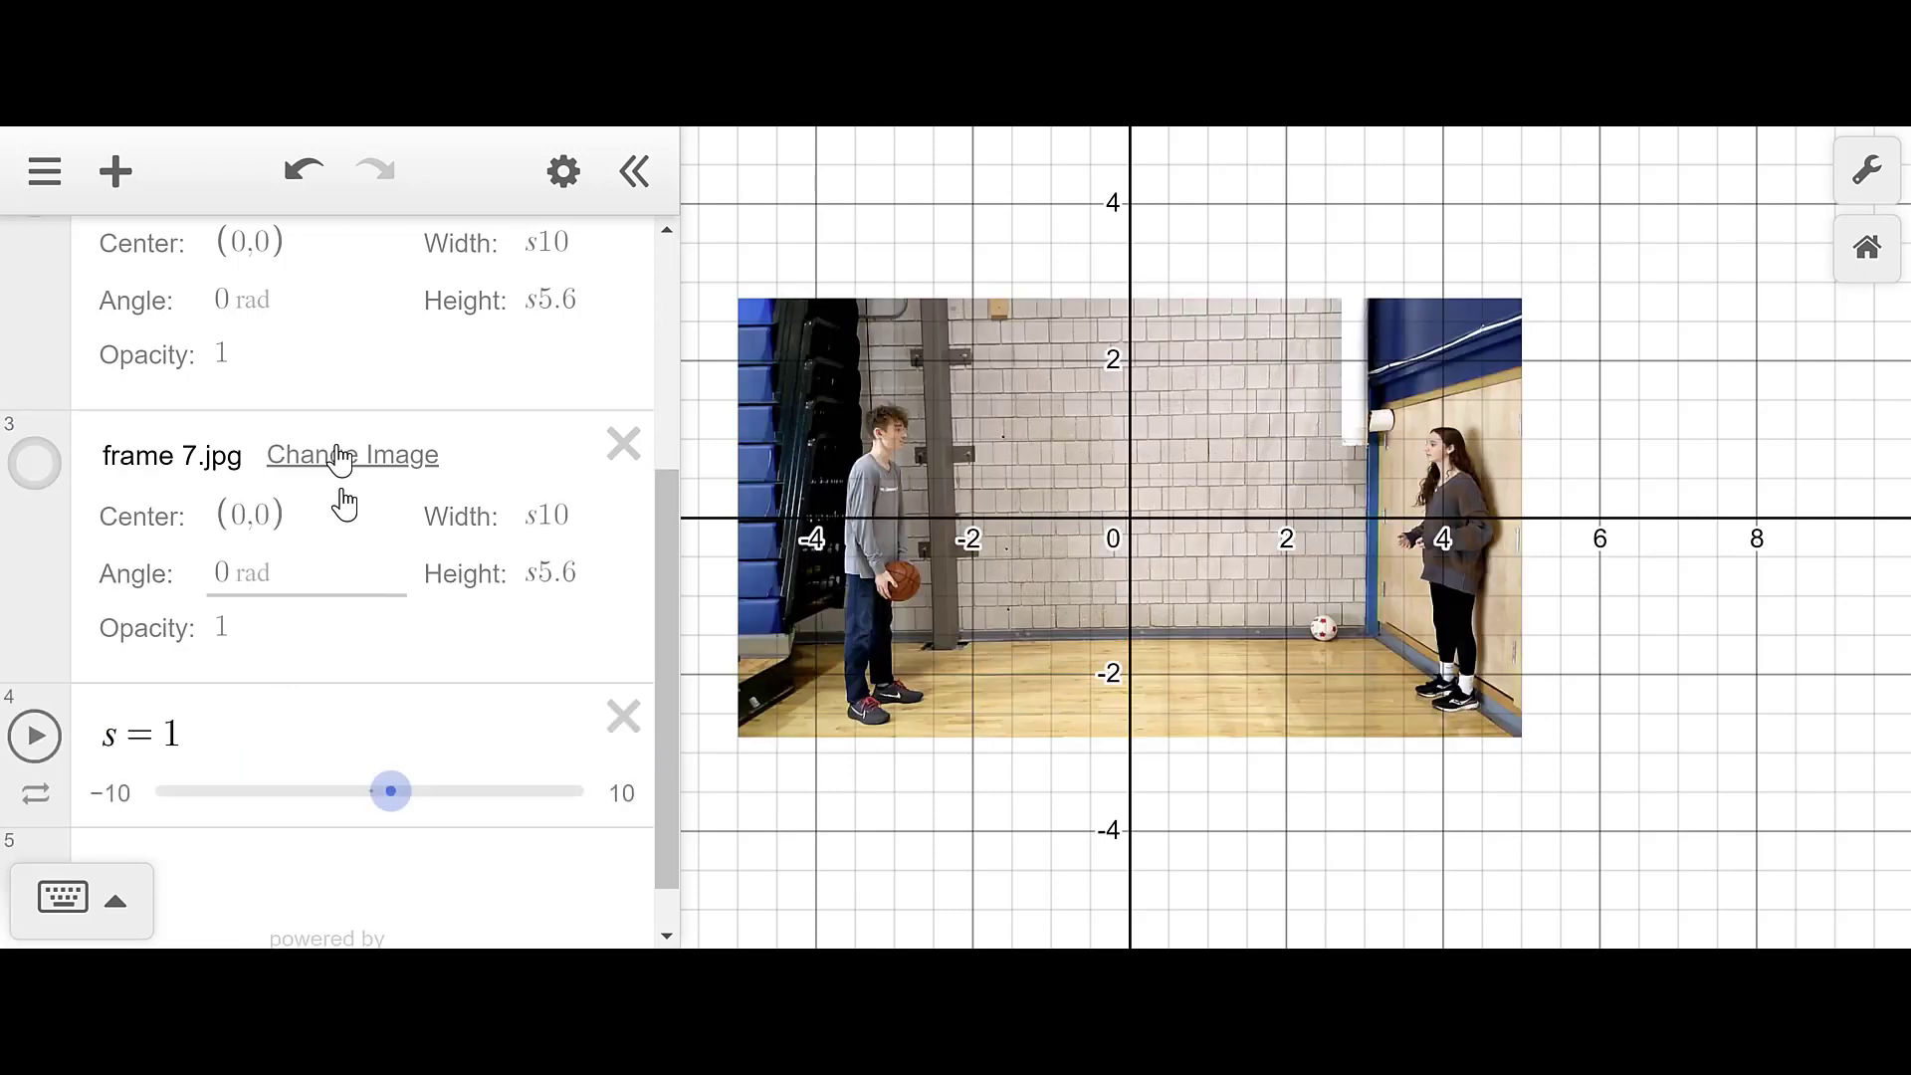
pyautogui.scroll(3, 340, 413)
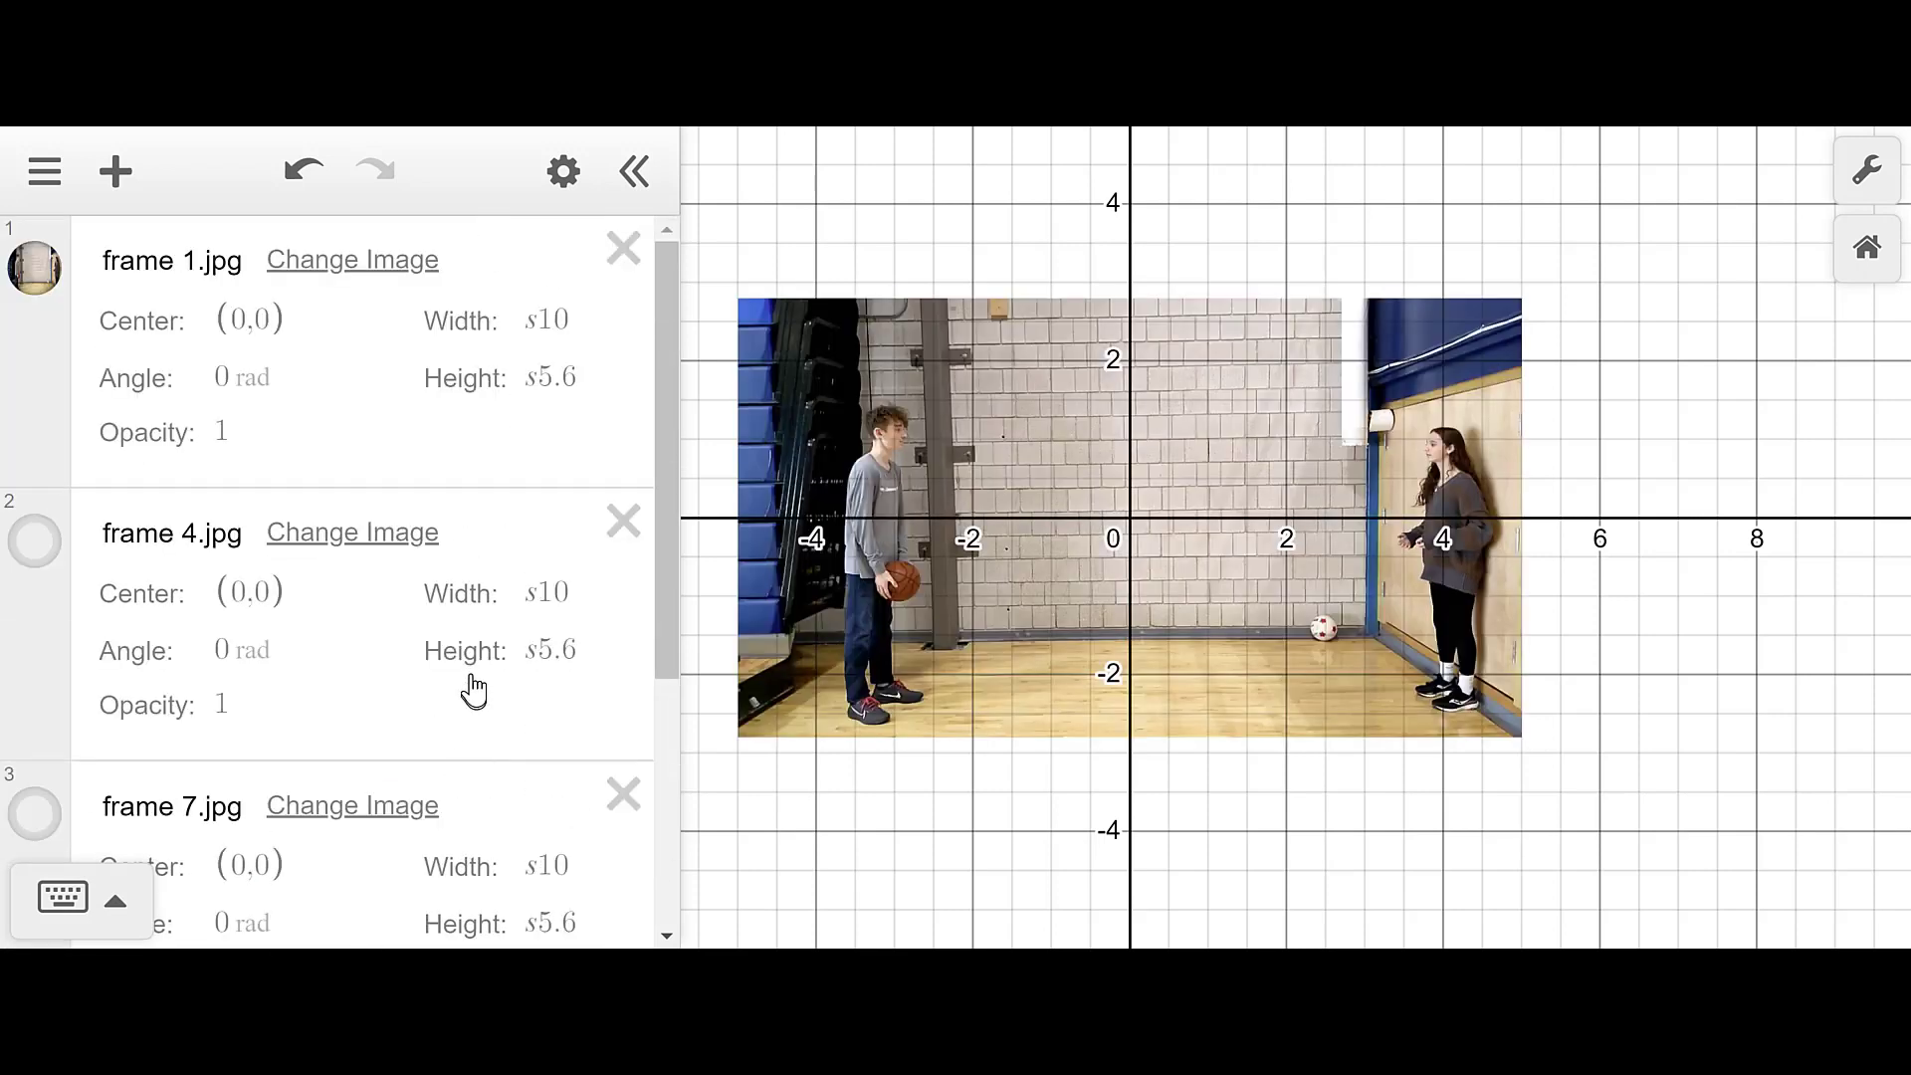
pyautogui.scroll(-2, 469, 682)
pyautogui.scroll(-2, 474, 683)
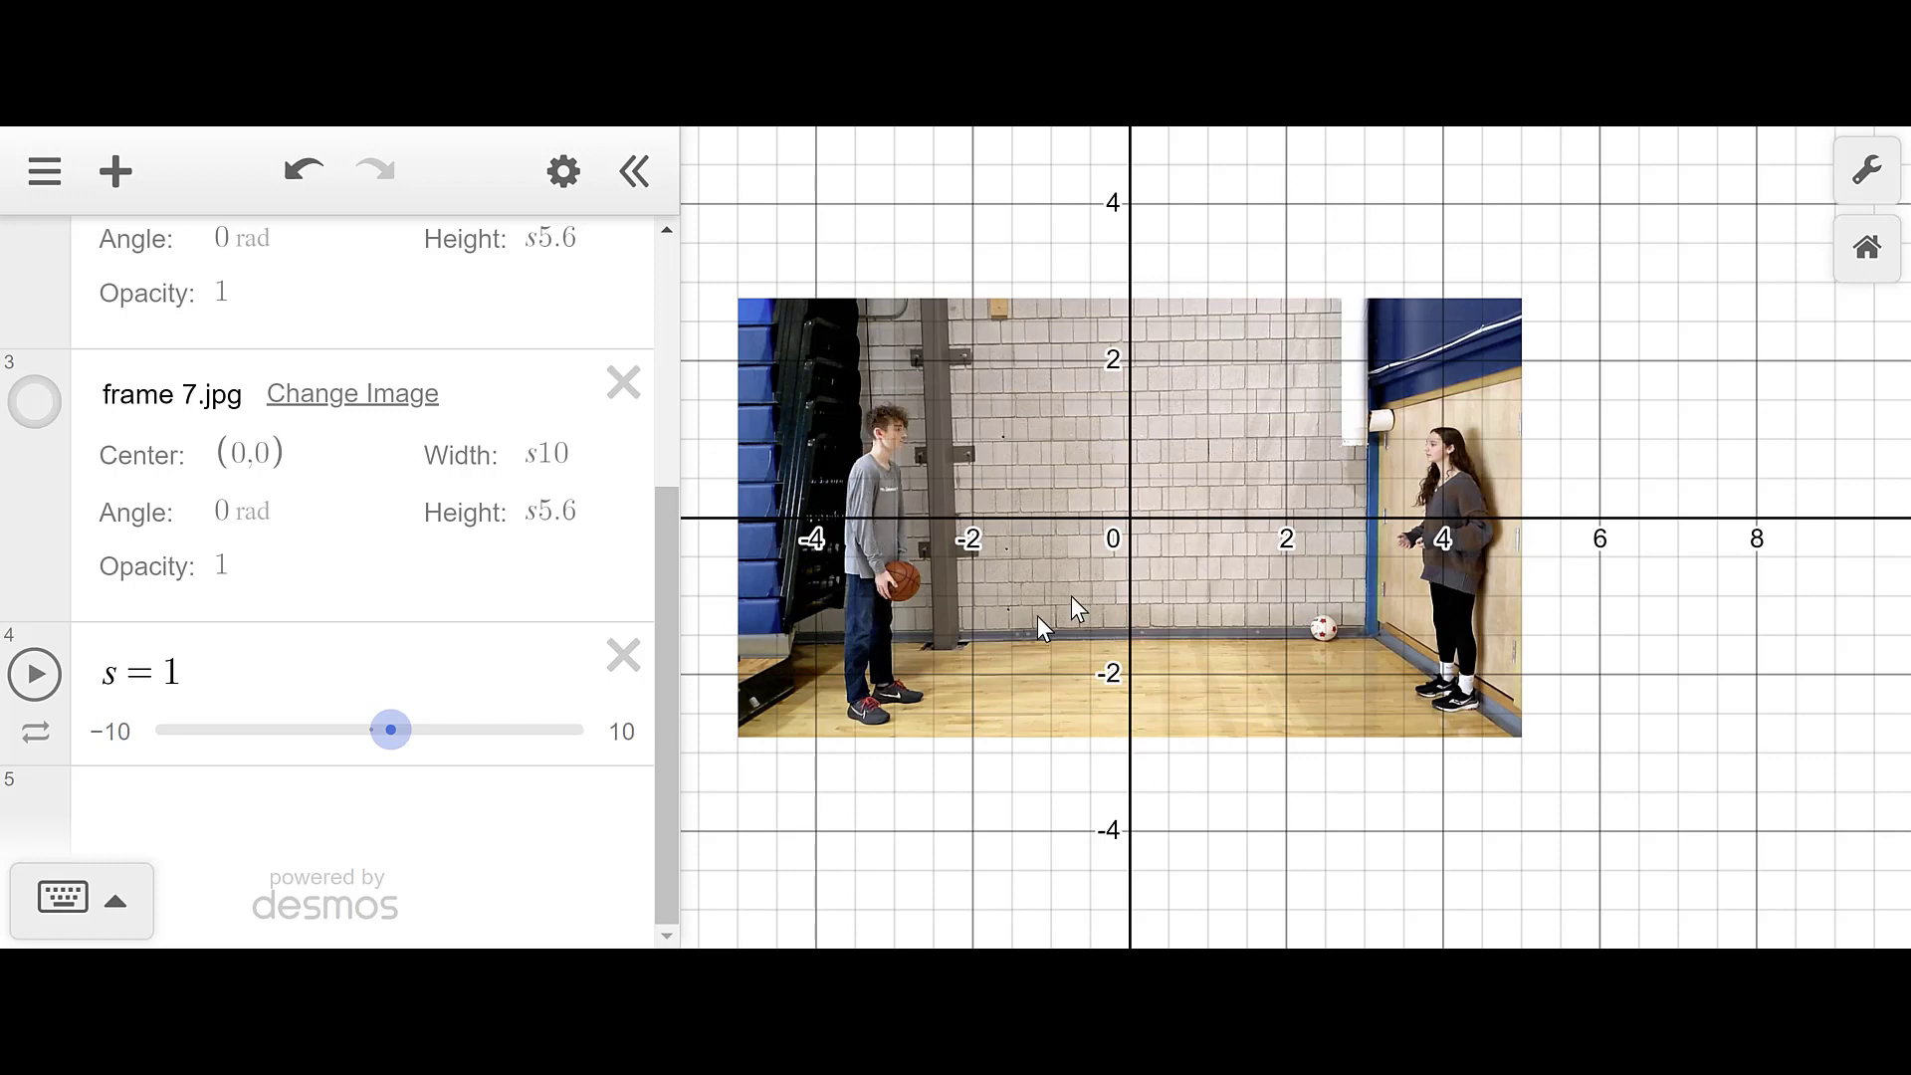
# - Set slider s limits to min 0, max 3, step 0.001
pyautogui.click(114, 745)
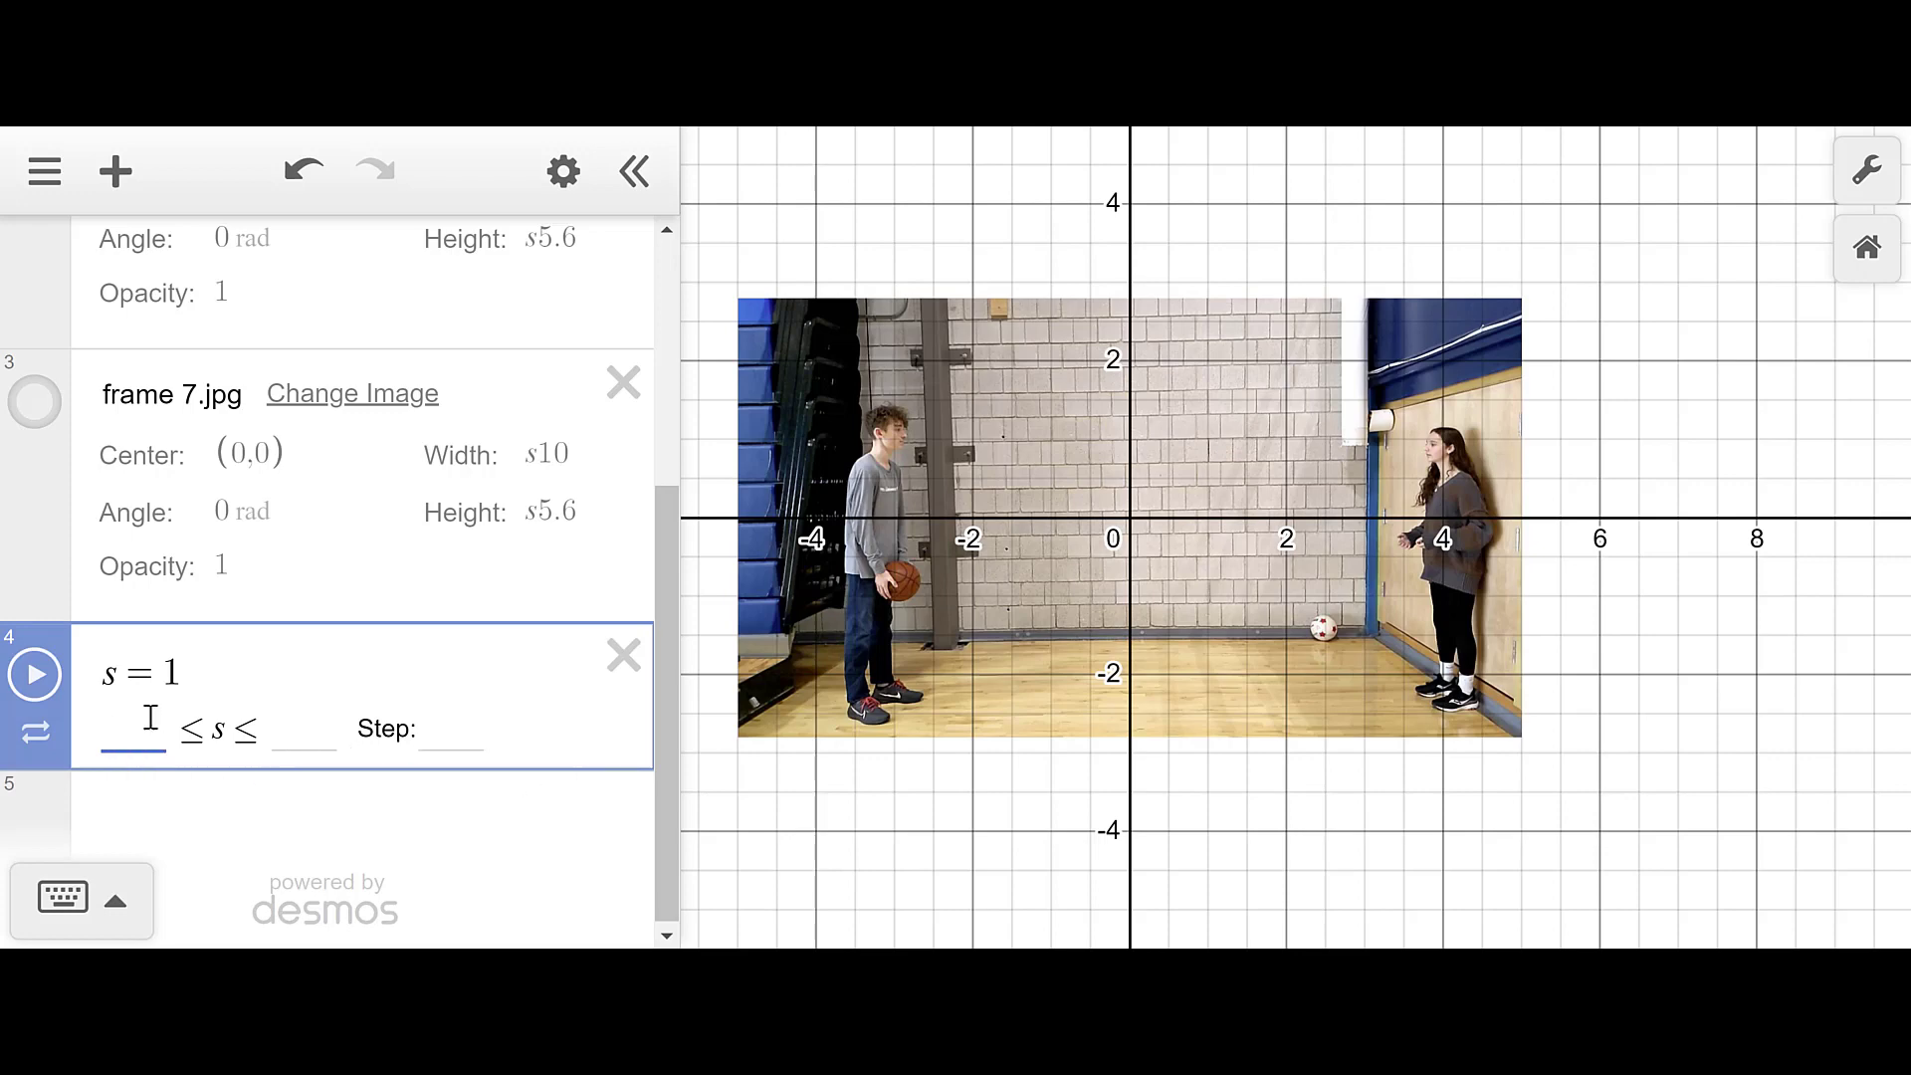
pyautogui.write('0')
pyautogui.click(283, 720)
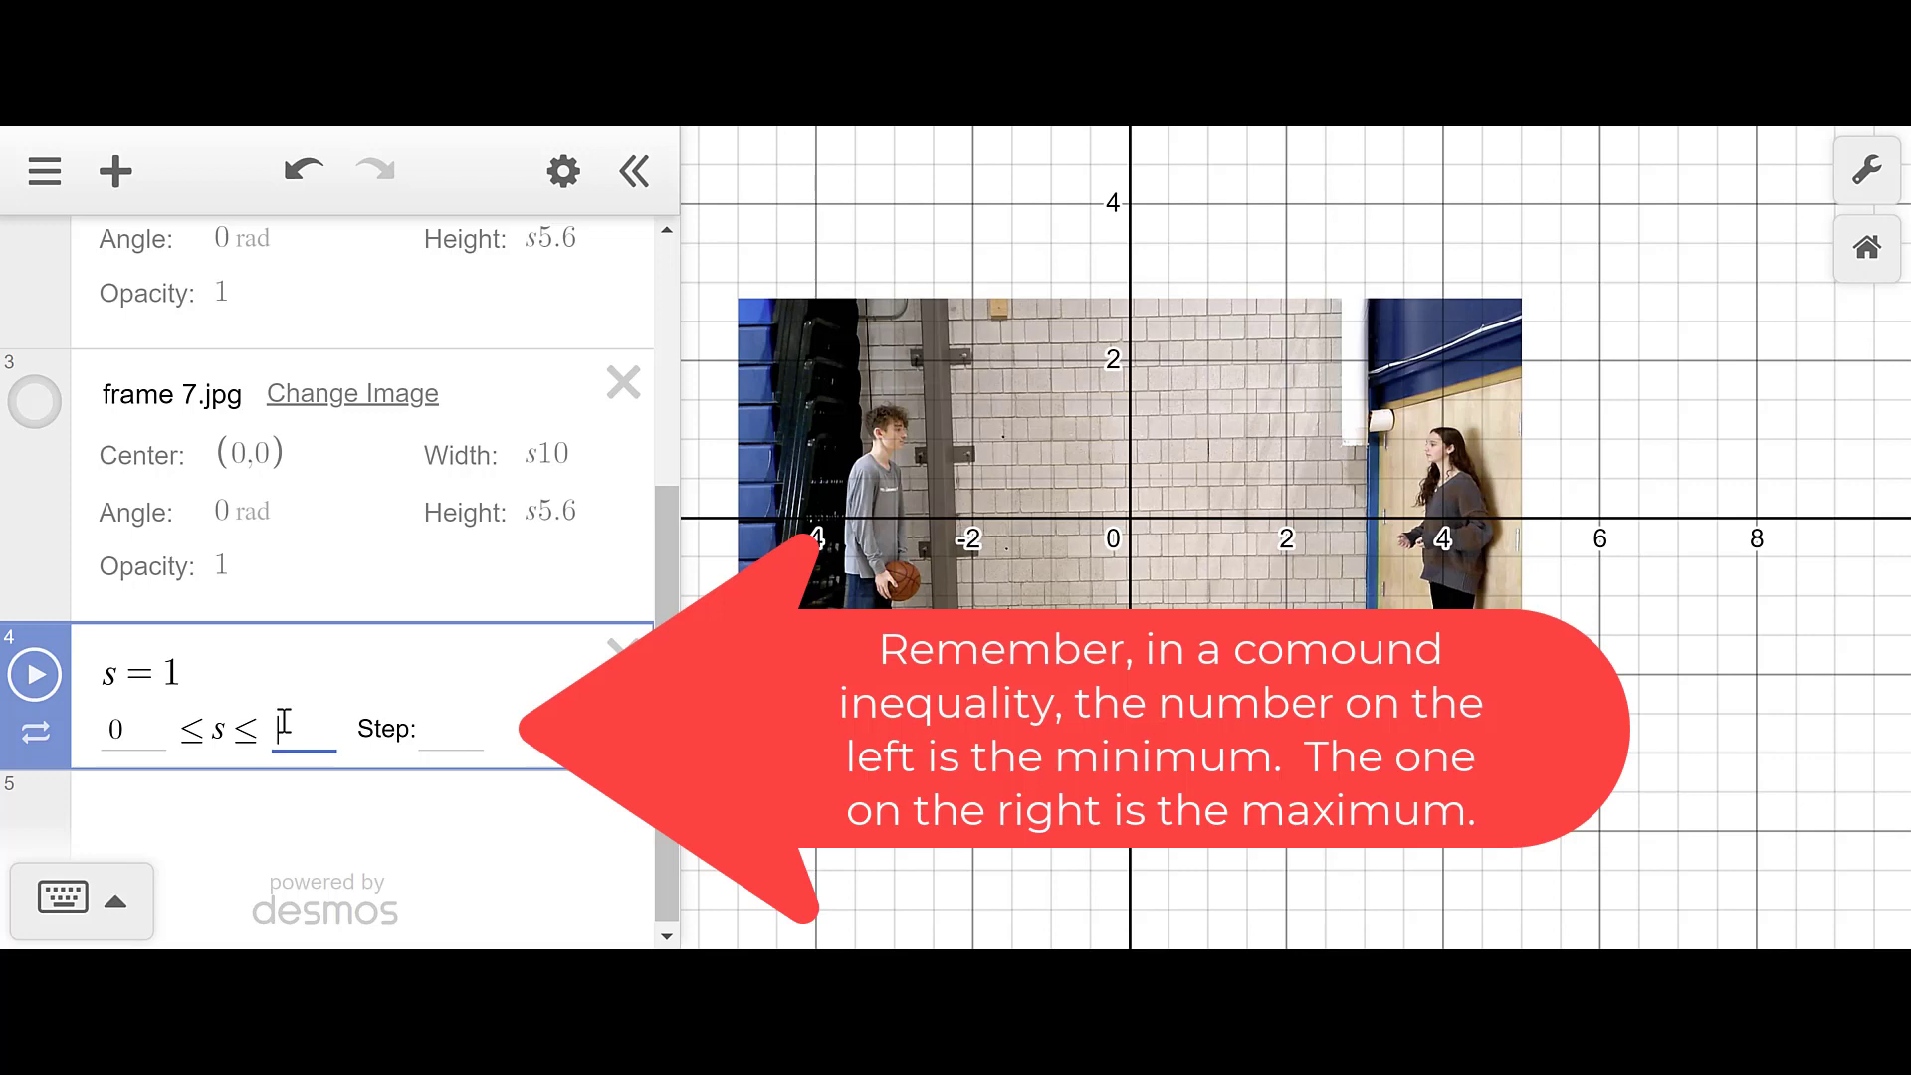
pyautogui.write('3')
pyautogui.click(438, 717)
pyautogui.write('0.001')
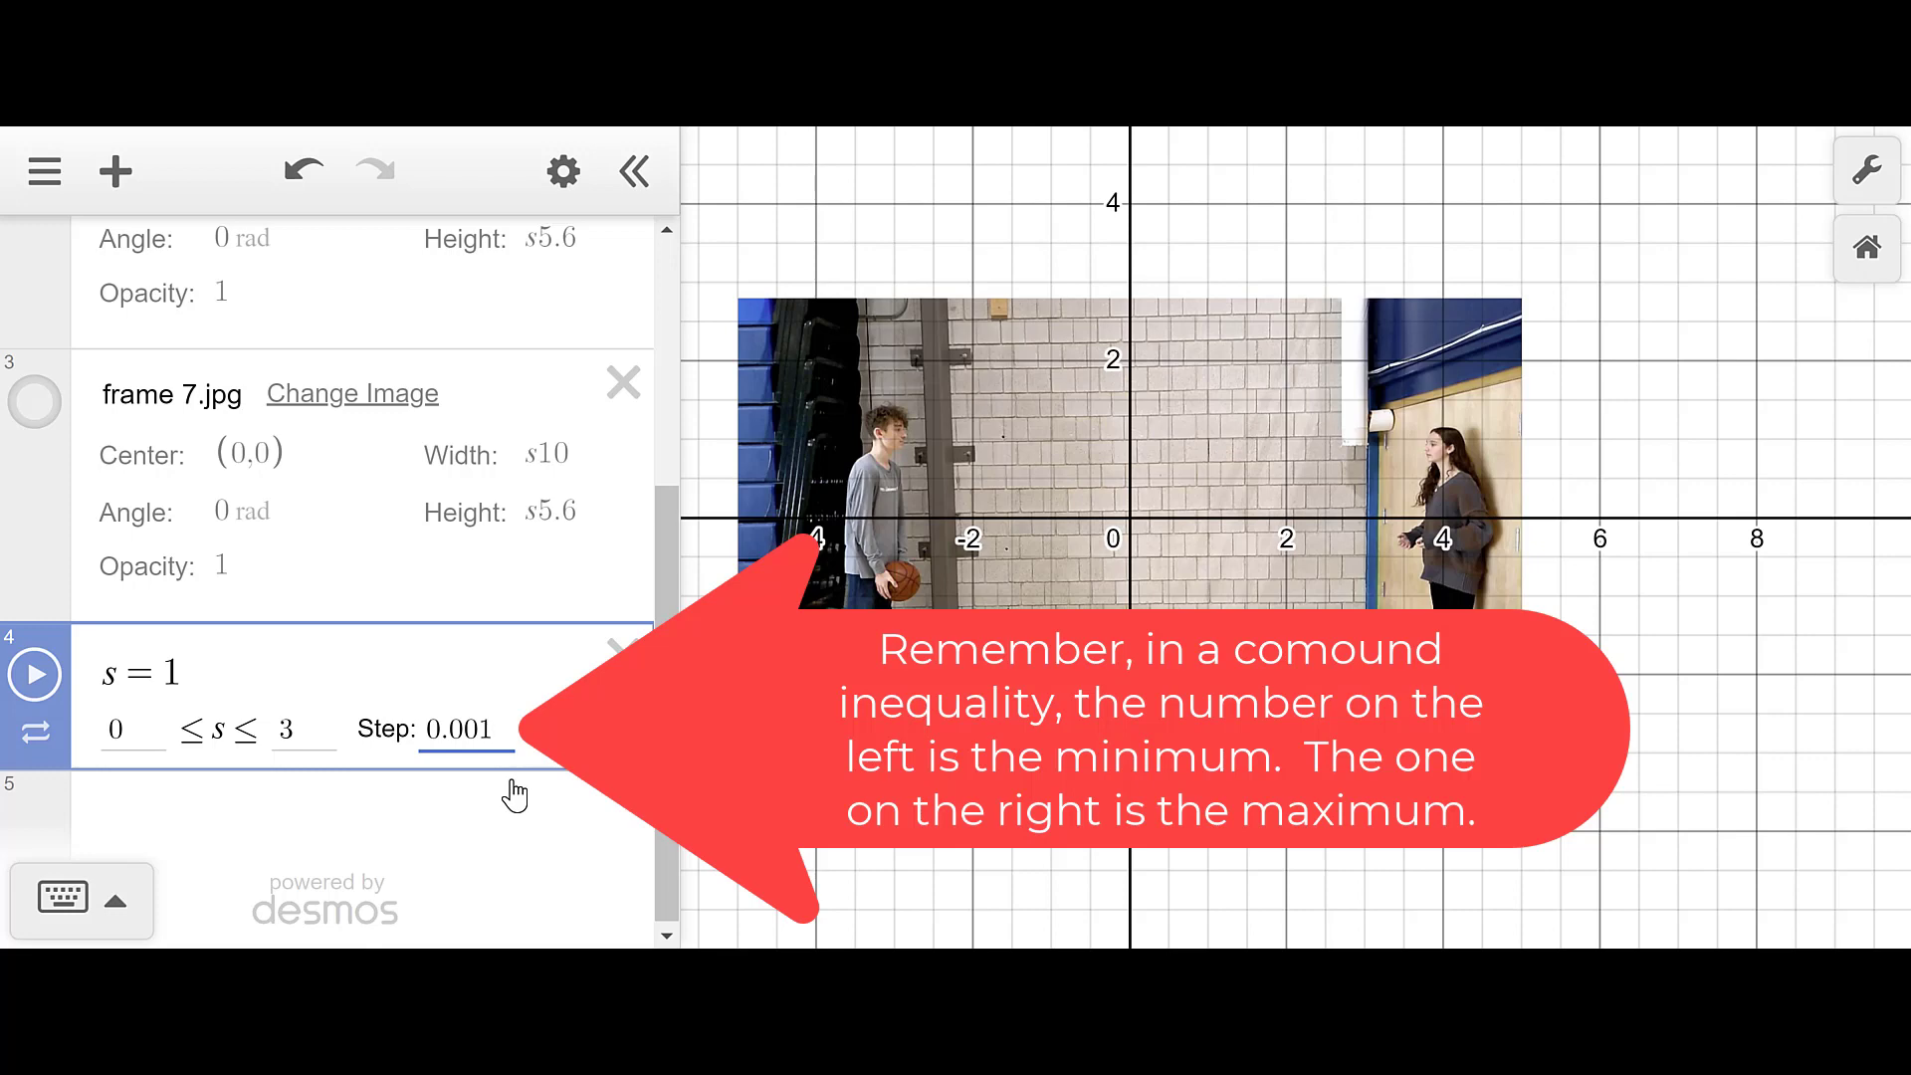
pyautogui.press('Return')
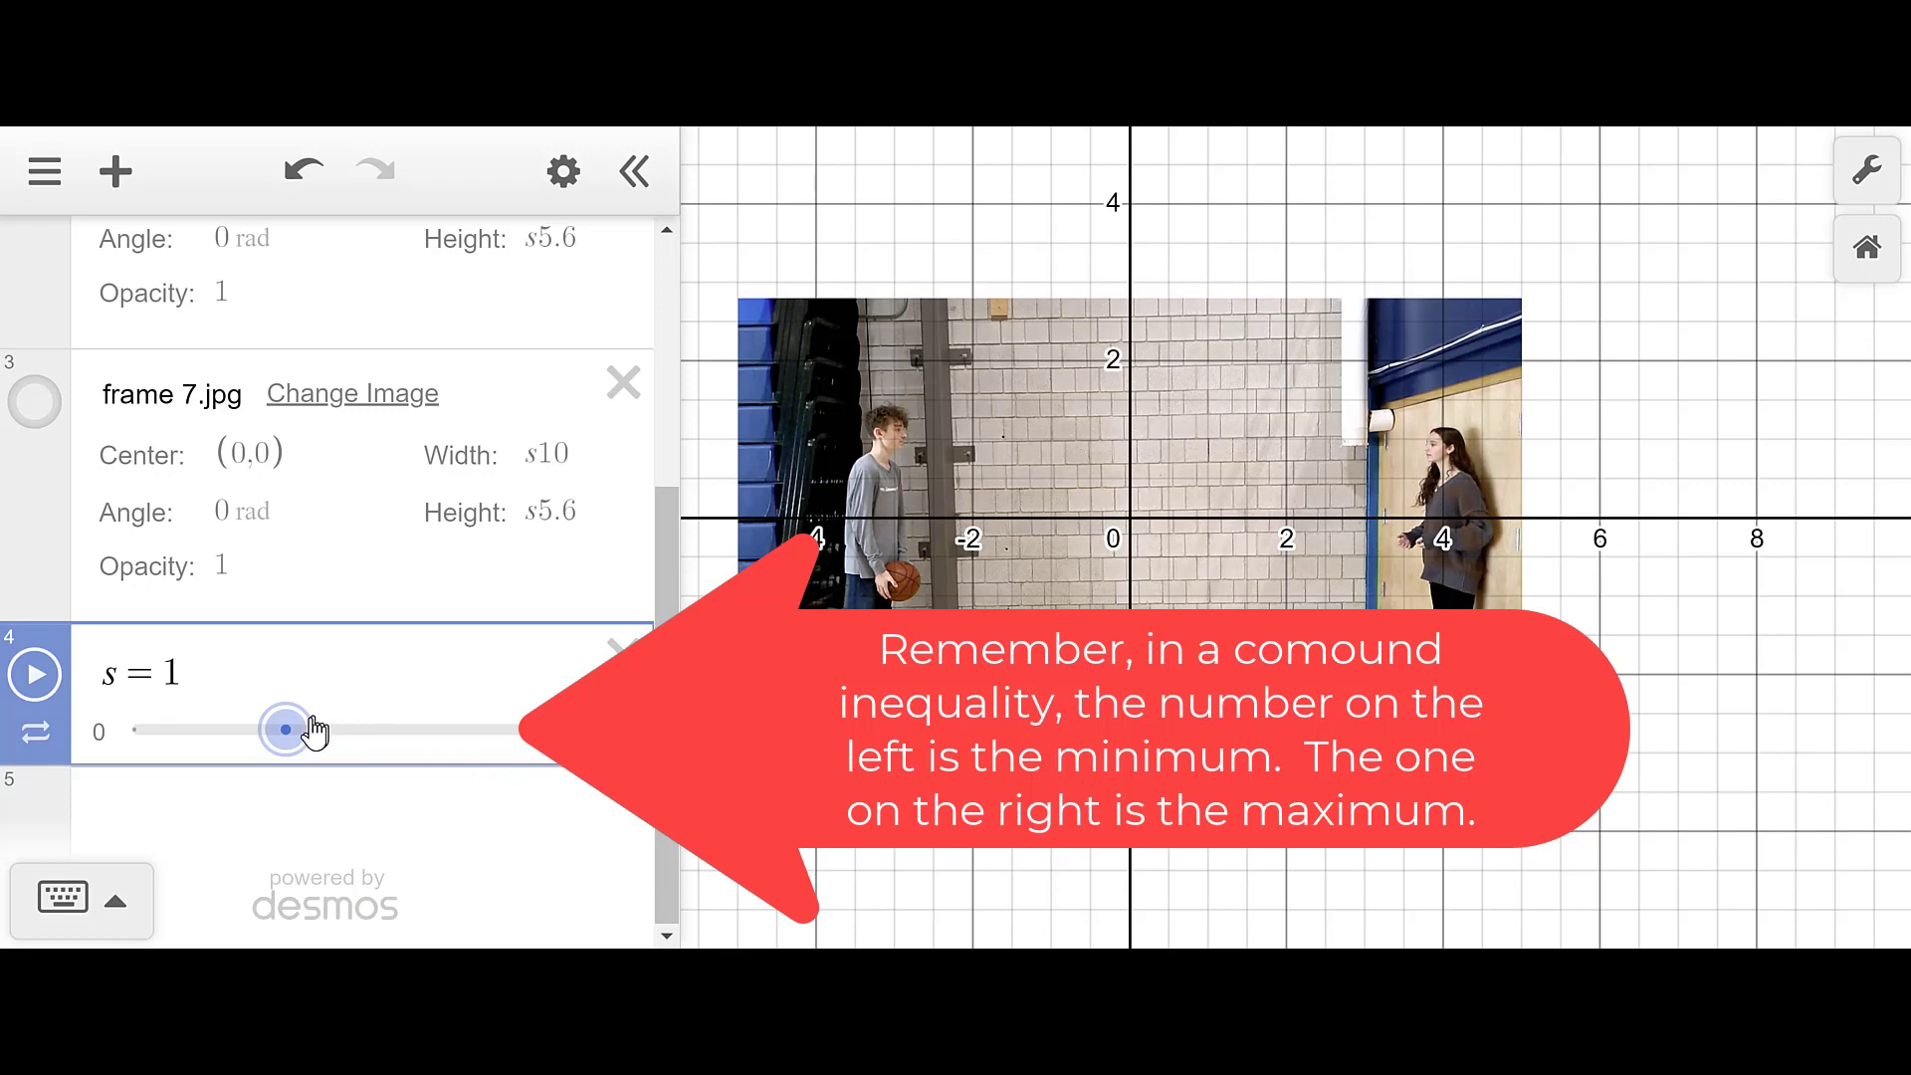
# - Drag slider s to about 1.55, then zoom out and recenter the enlarged photo
pyautogui.moveTo(288, 737); pyautogui.dragTo(324, 745)
pyautogui.moveTo(900, 916); pyautogui.dragTo(1178, 894)
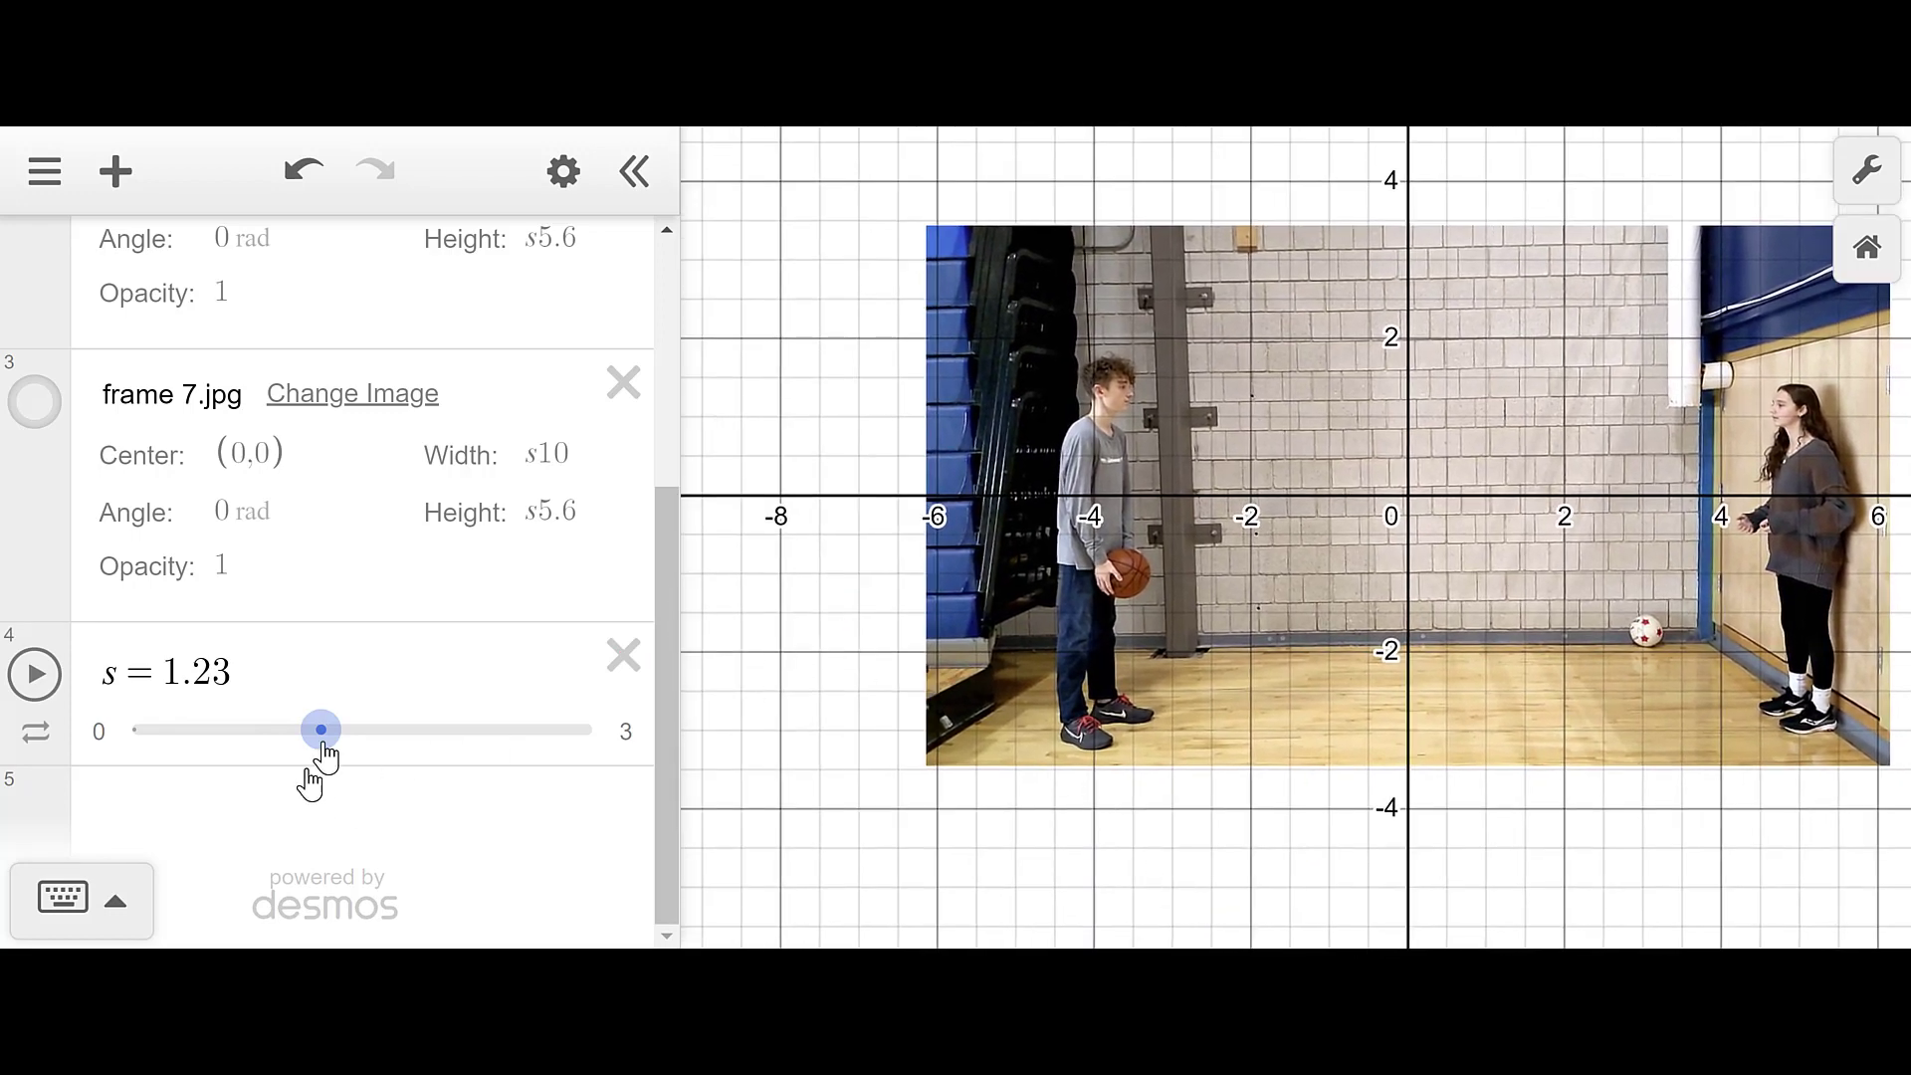
pyautogui.moveTo(320, 731); pyautogui.dragTo(399, 754)
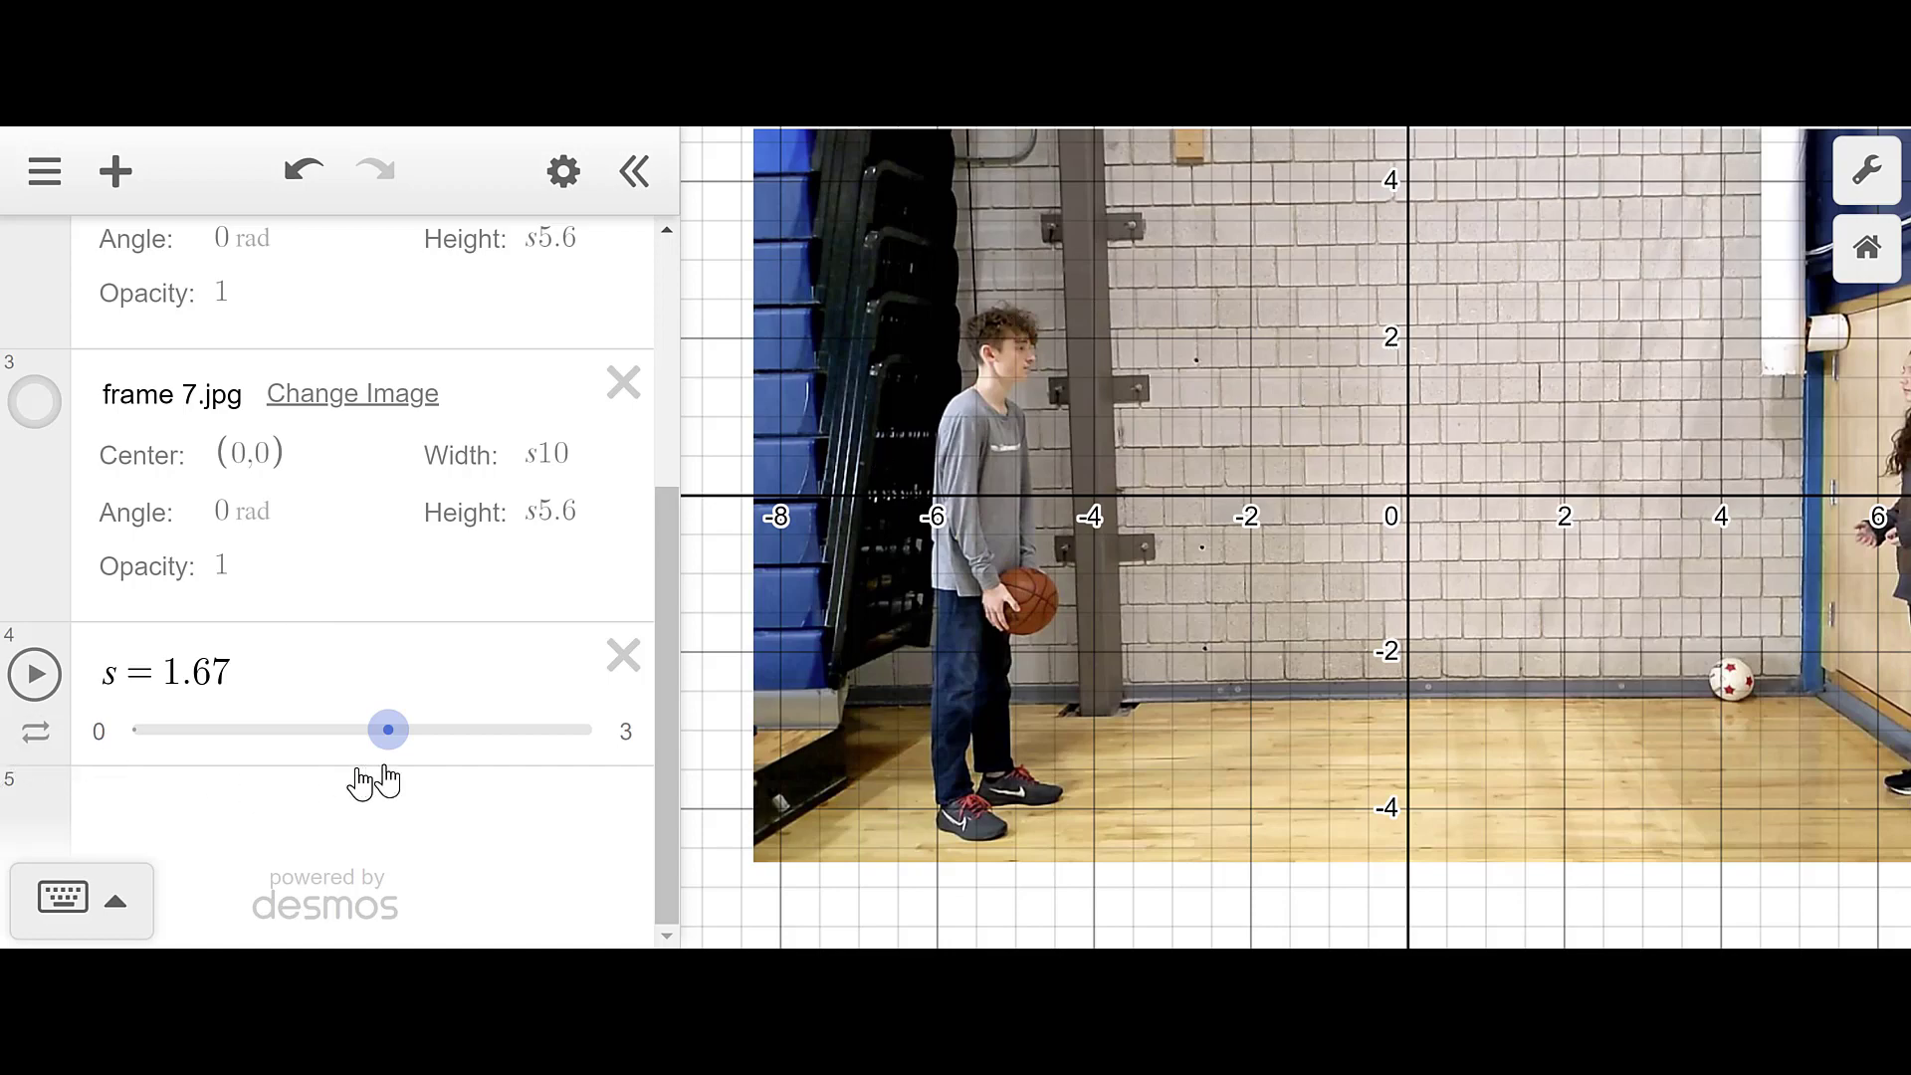
pyautogui.moveTo(396, 754); pyautogui.dragTo(380, 755)
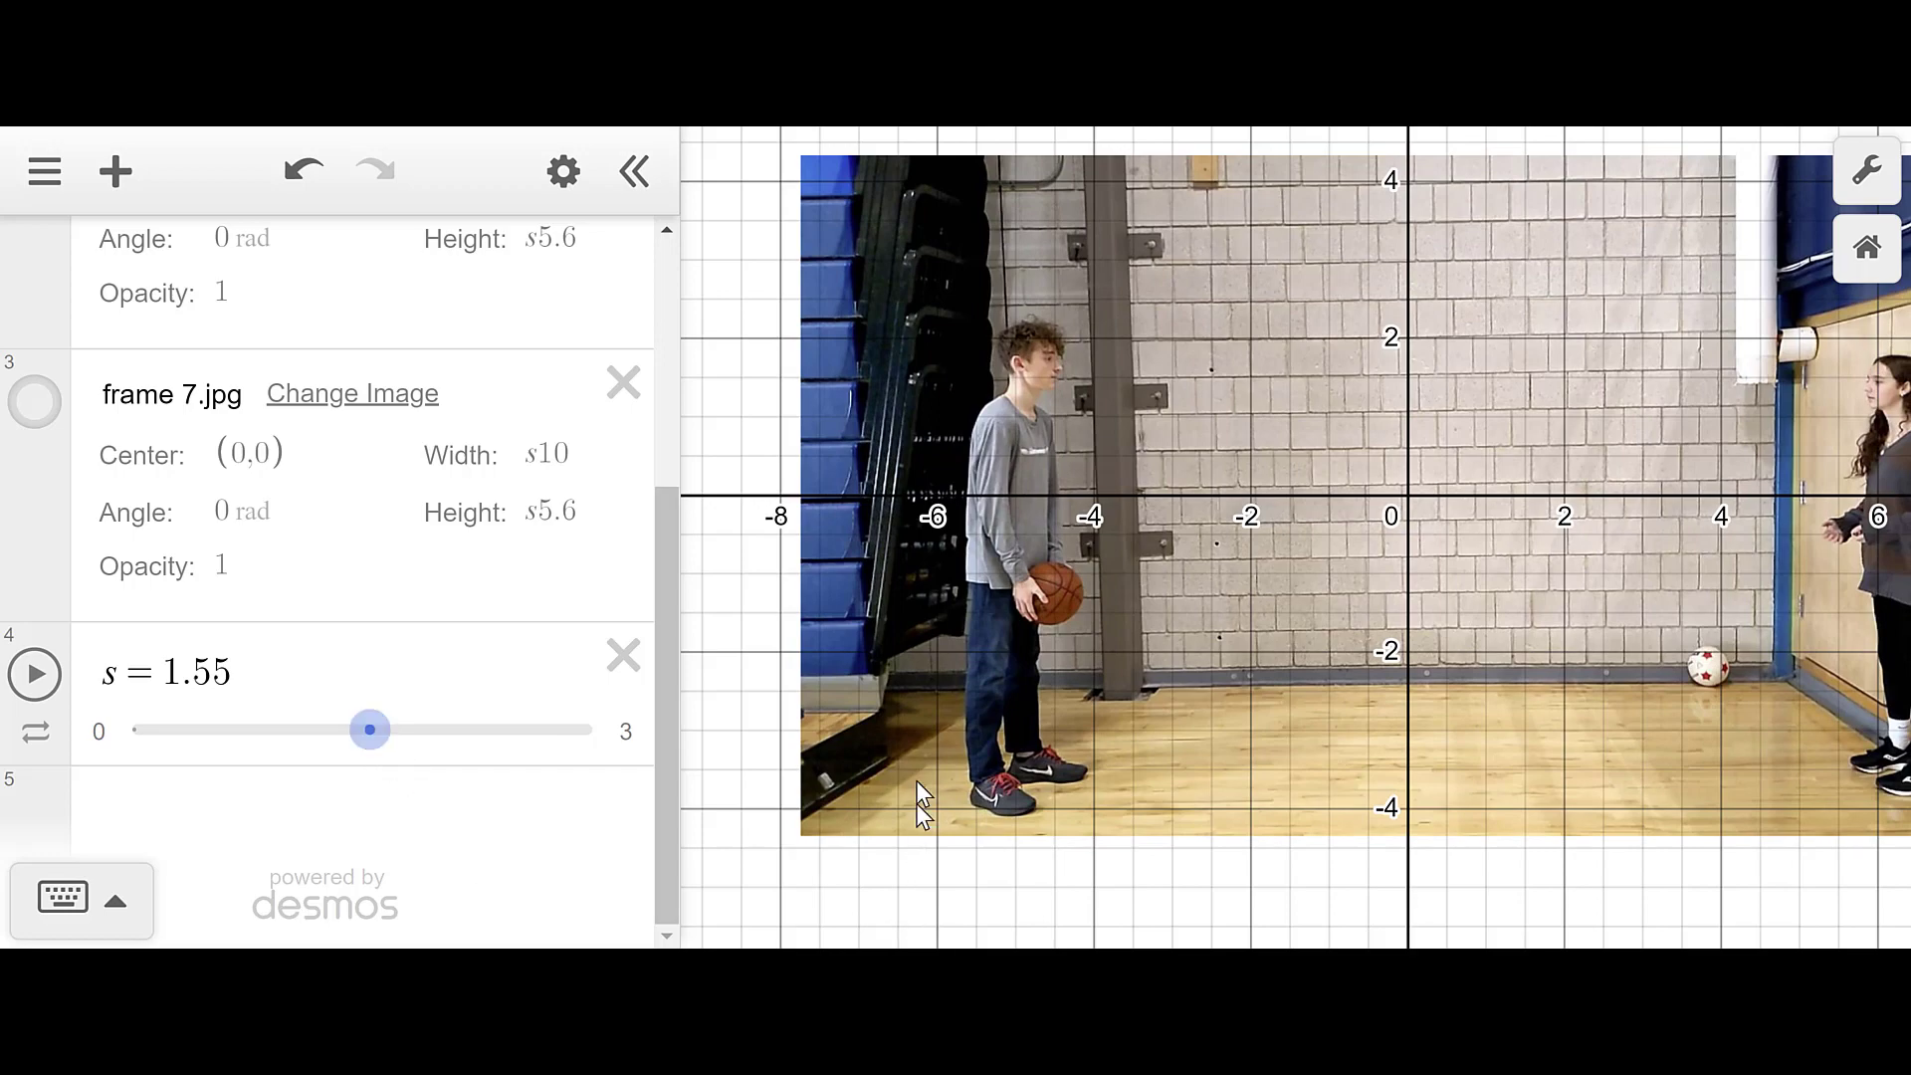
pyautogui.scroll(-3, 913, 904)
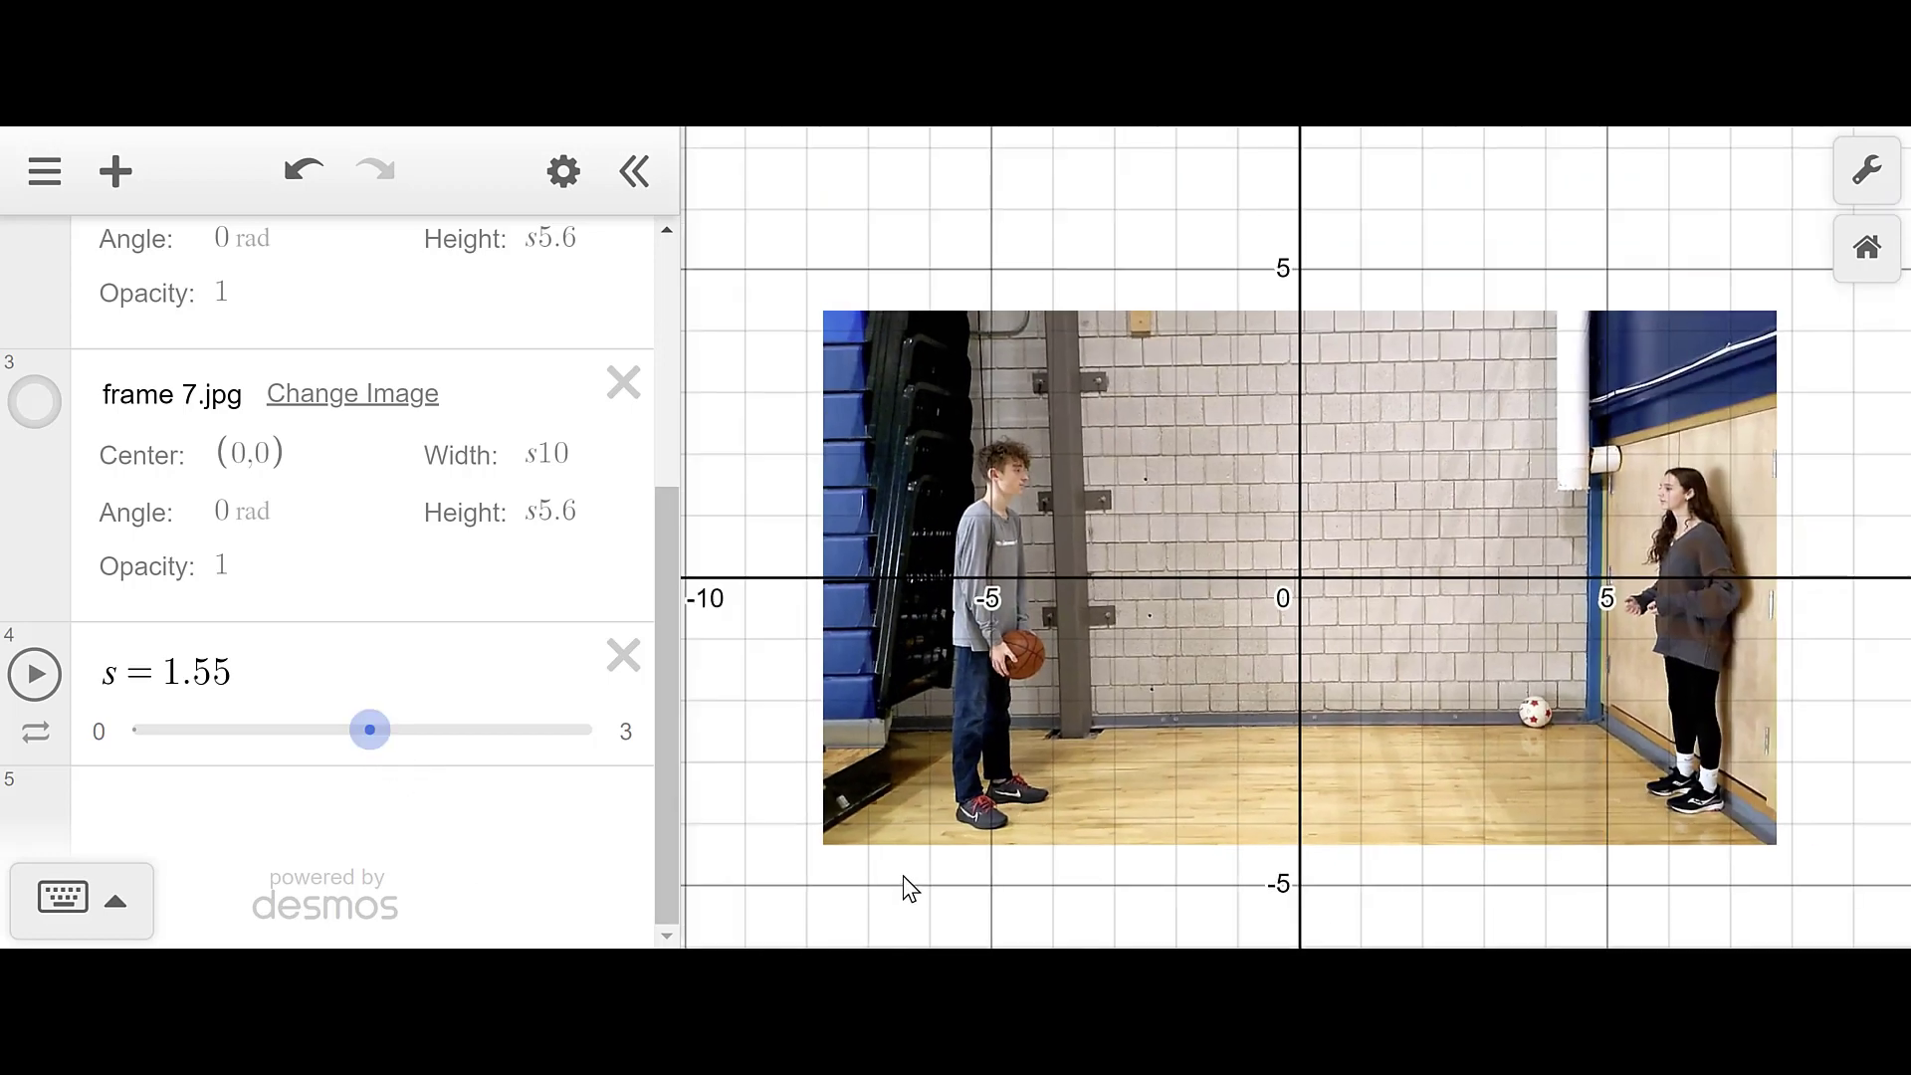
pyautogui.moveTo(748, 443); pyautogui.dragTo(792, 321)
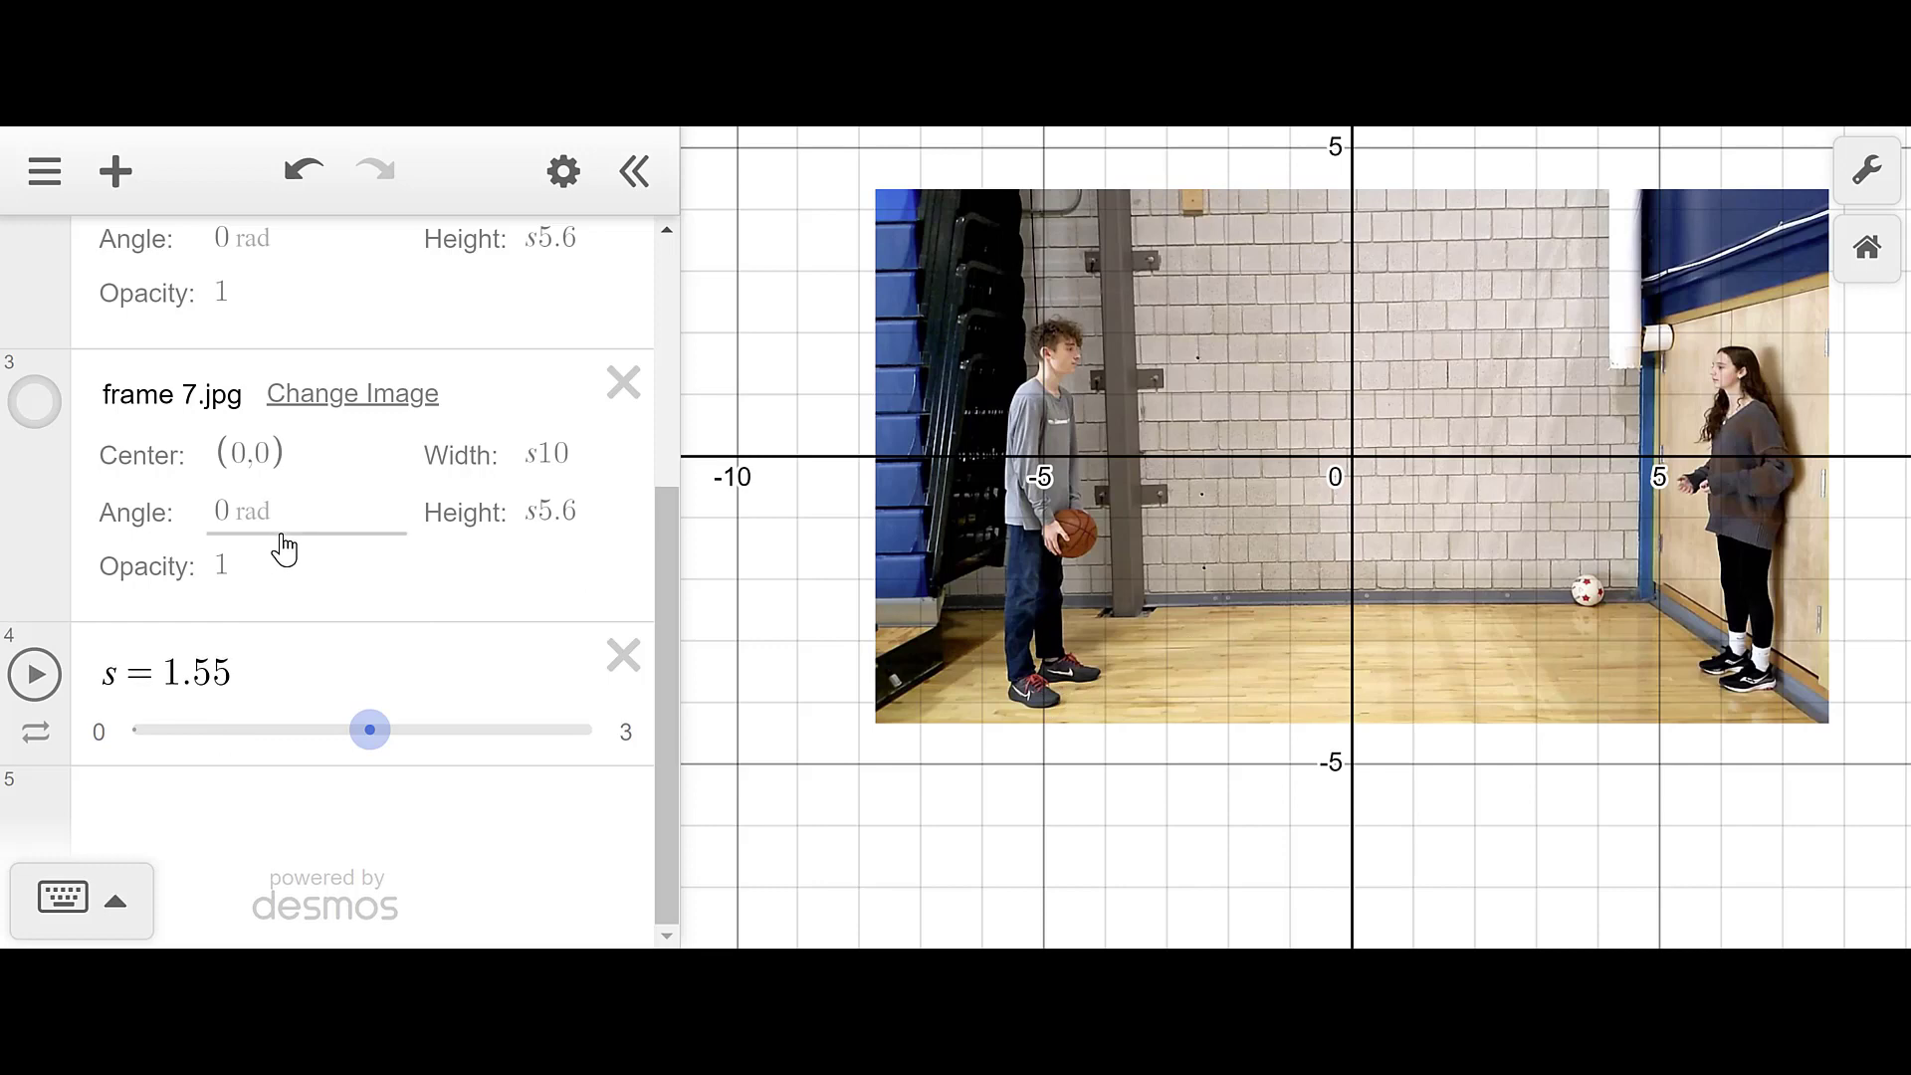
# - Change the Center of frame 1.jpg and frame 4.jpg from (0,0) to (m,n)
pyautogui.scroll(5, 284, 547)
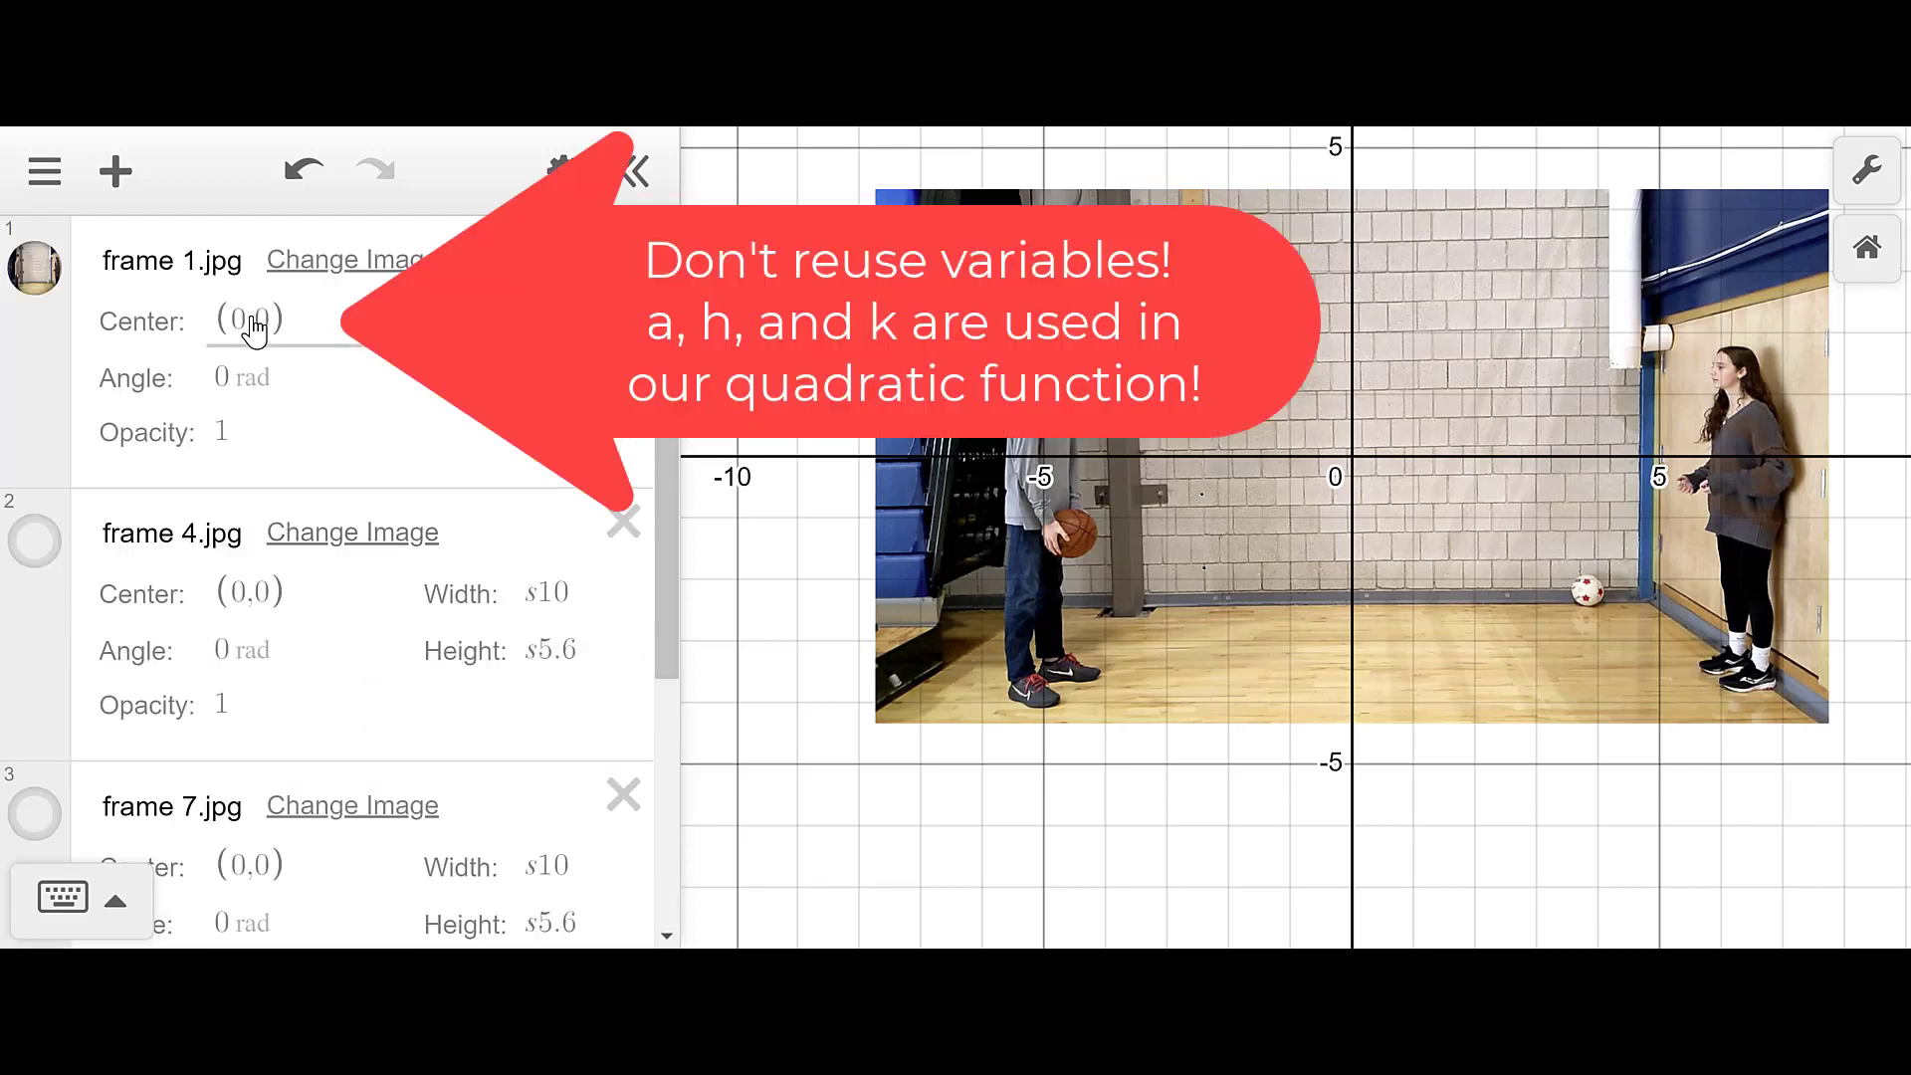
pyautogui.click(252, 329)
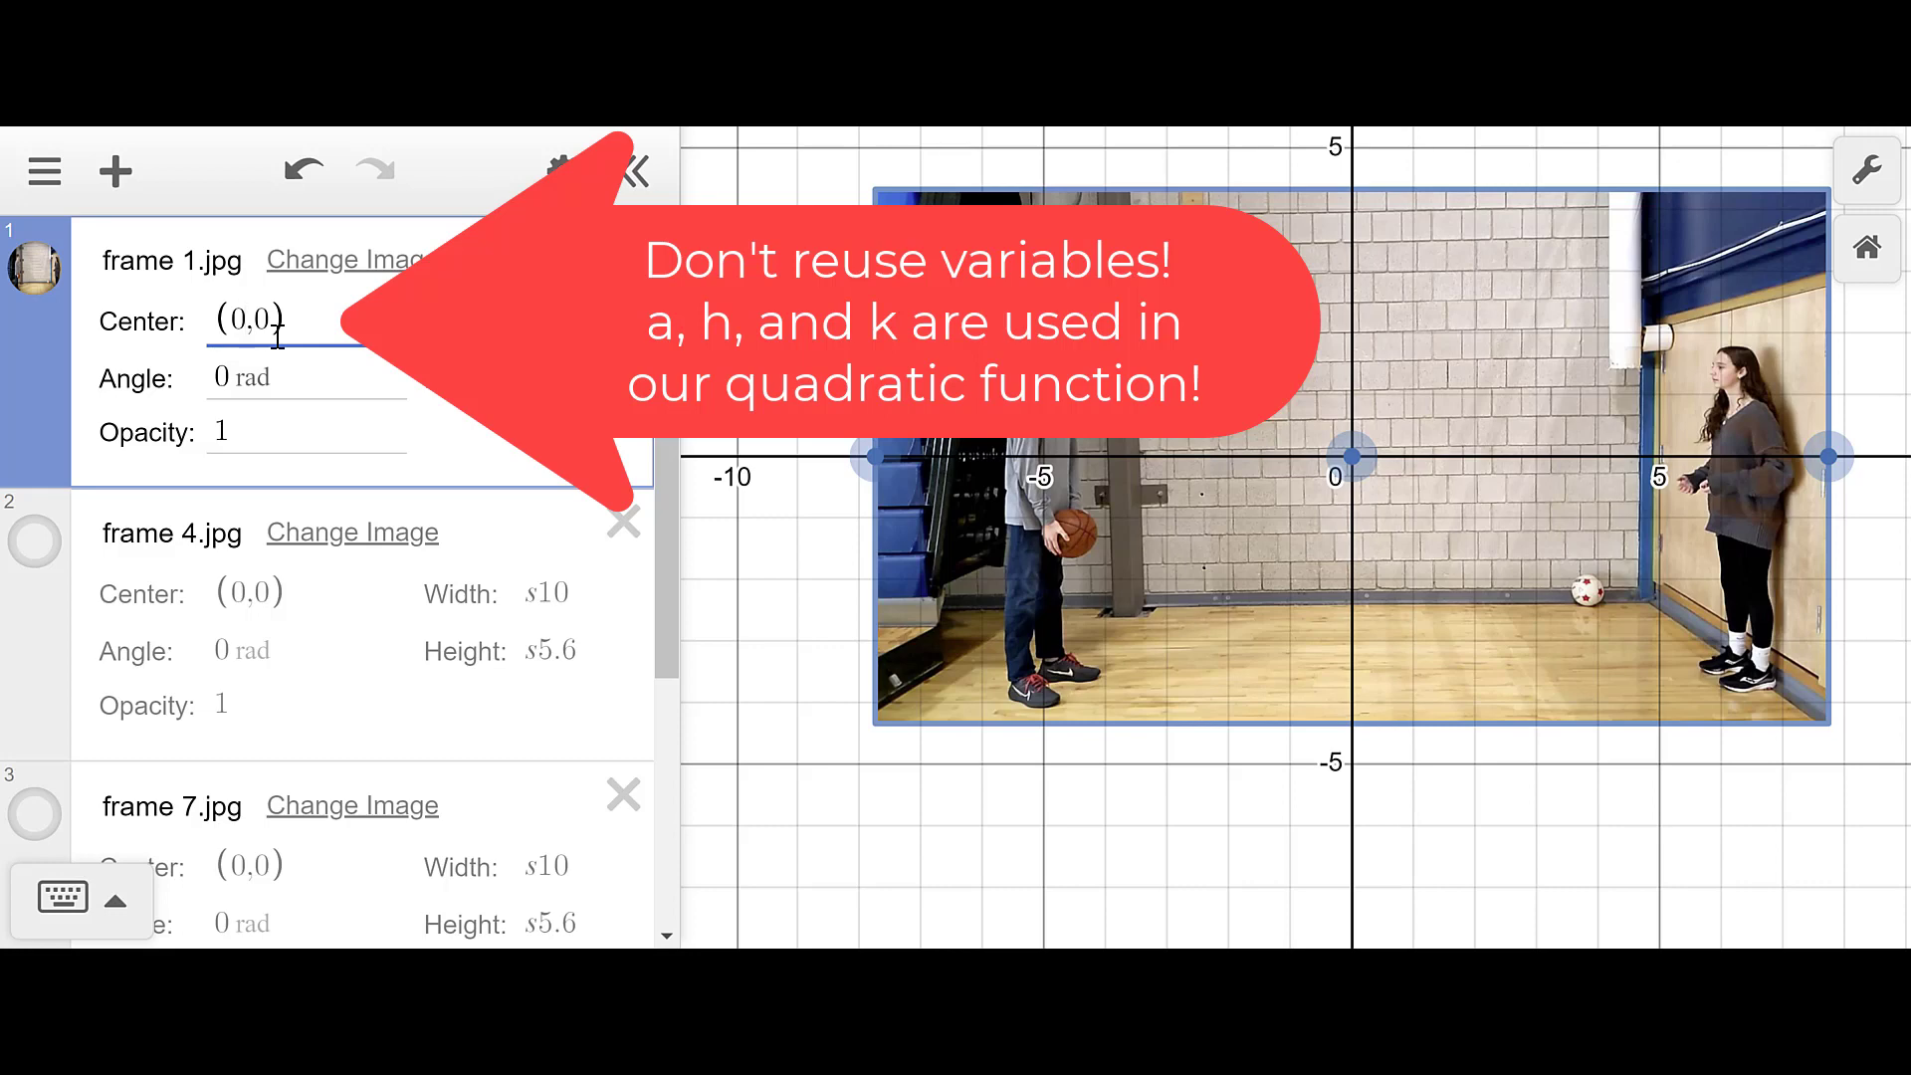
pyautogui.press('BackSpace')
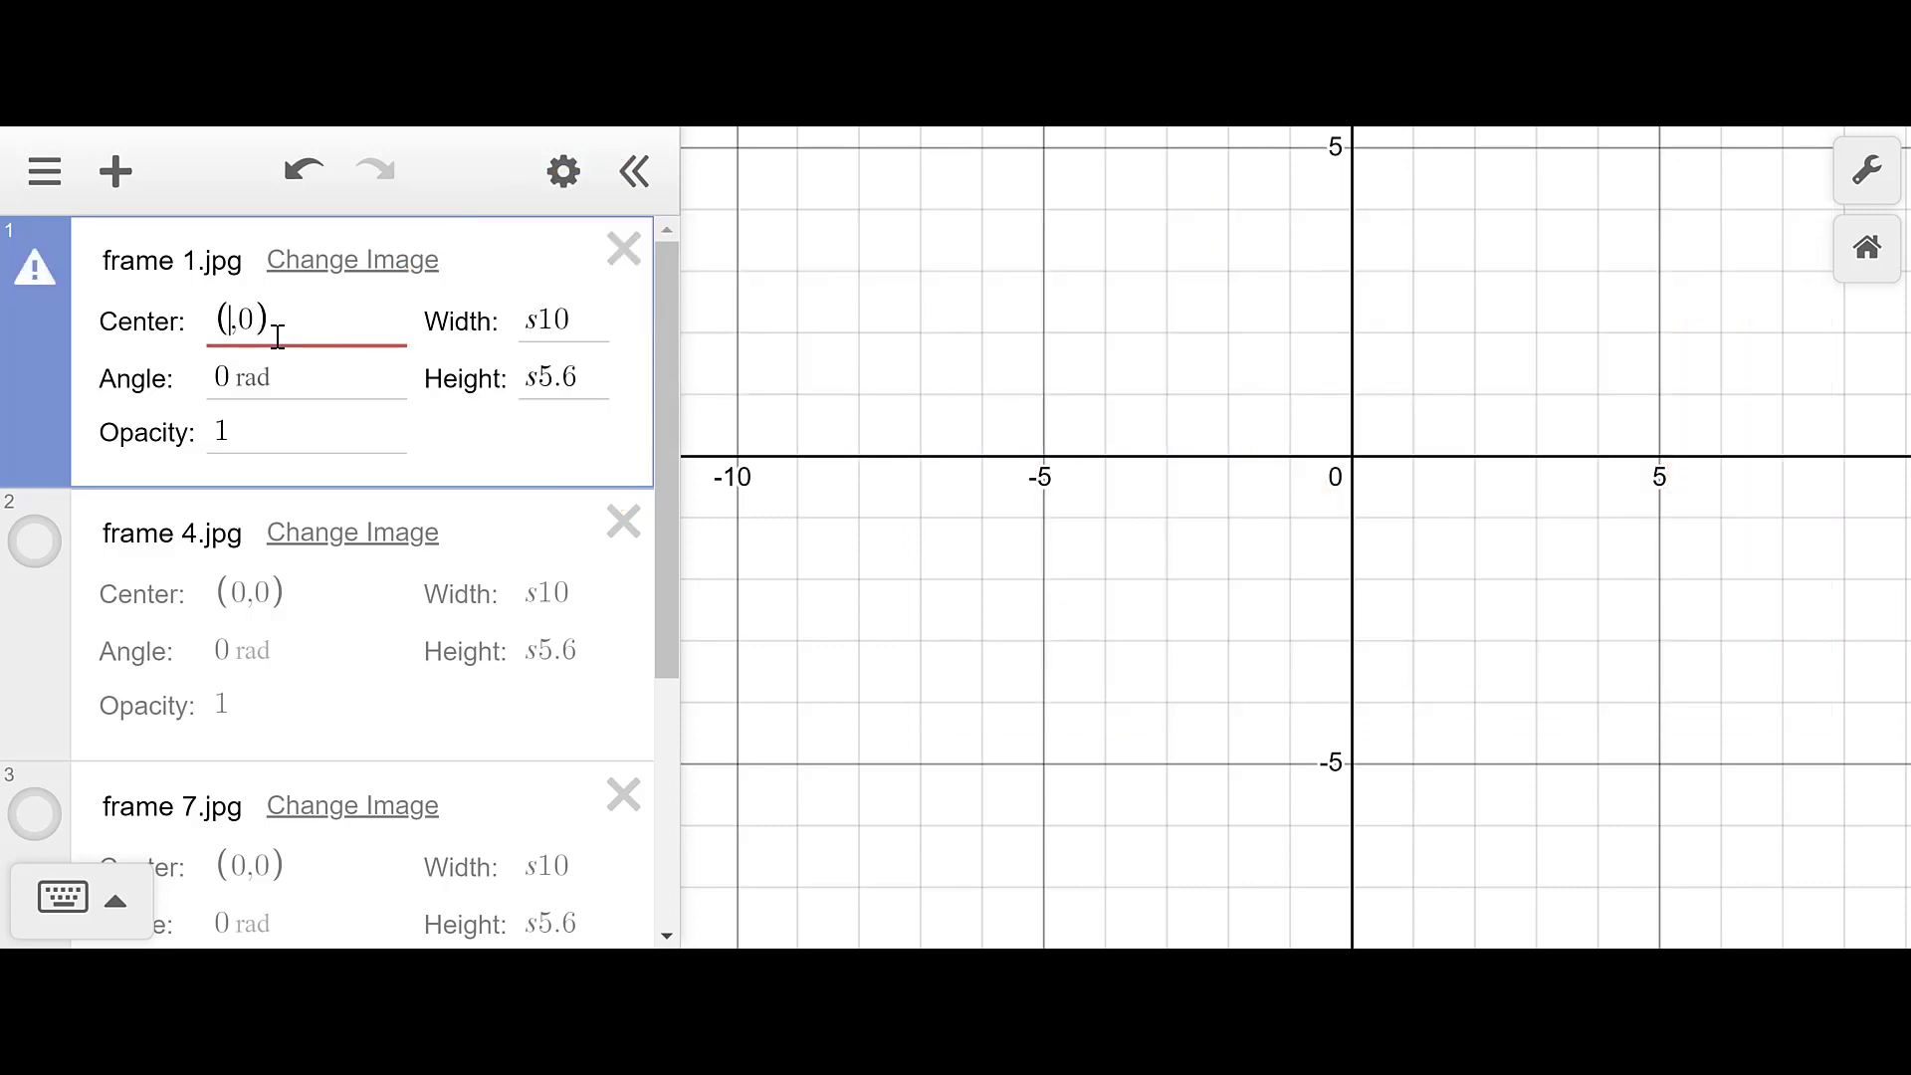
pyautogui.write('m')
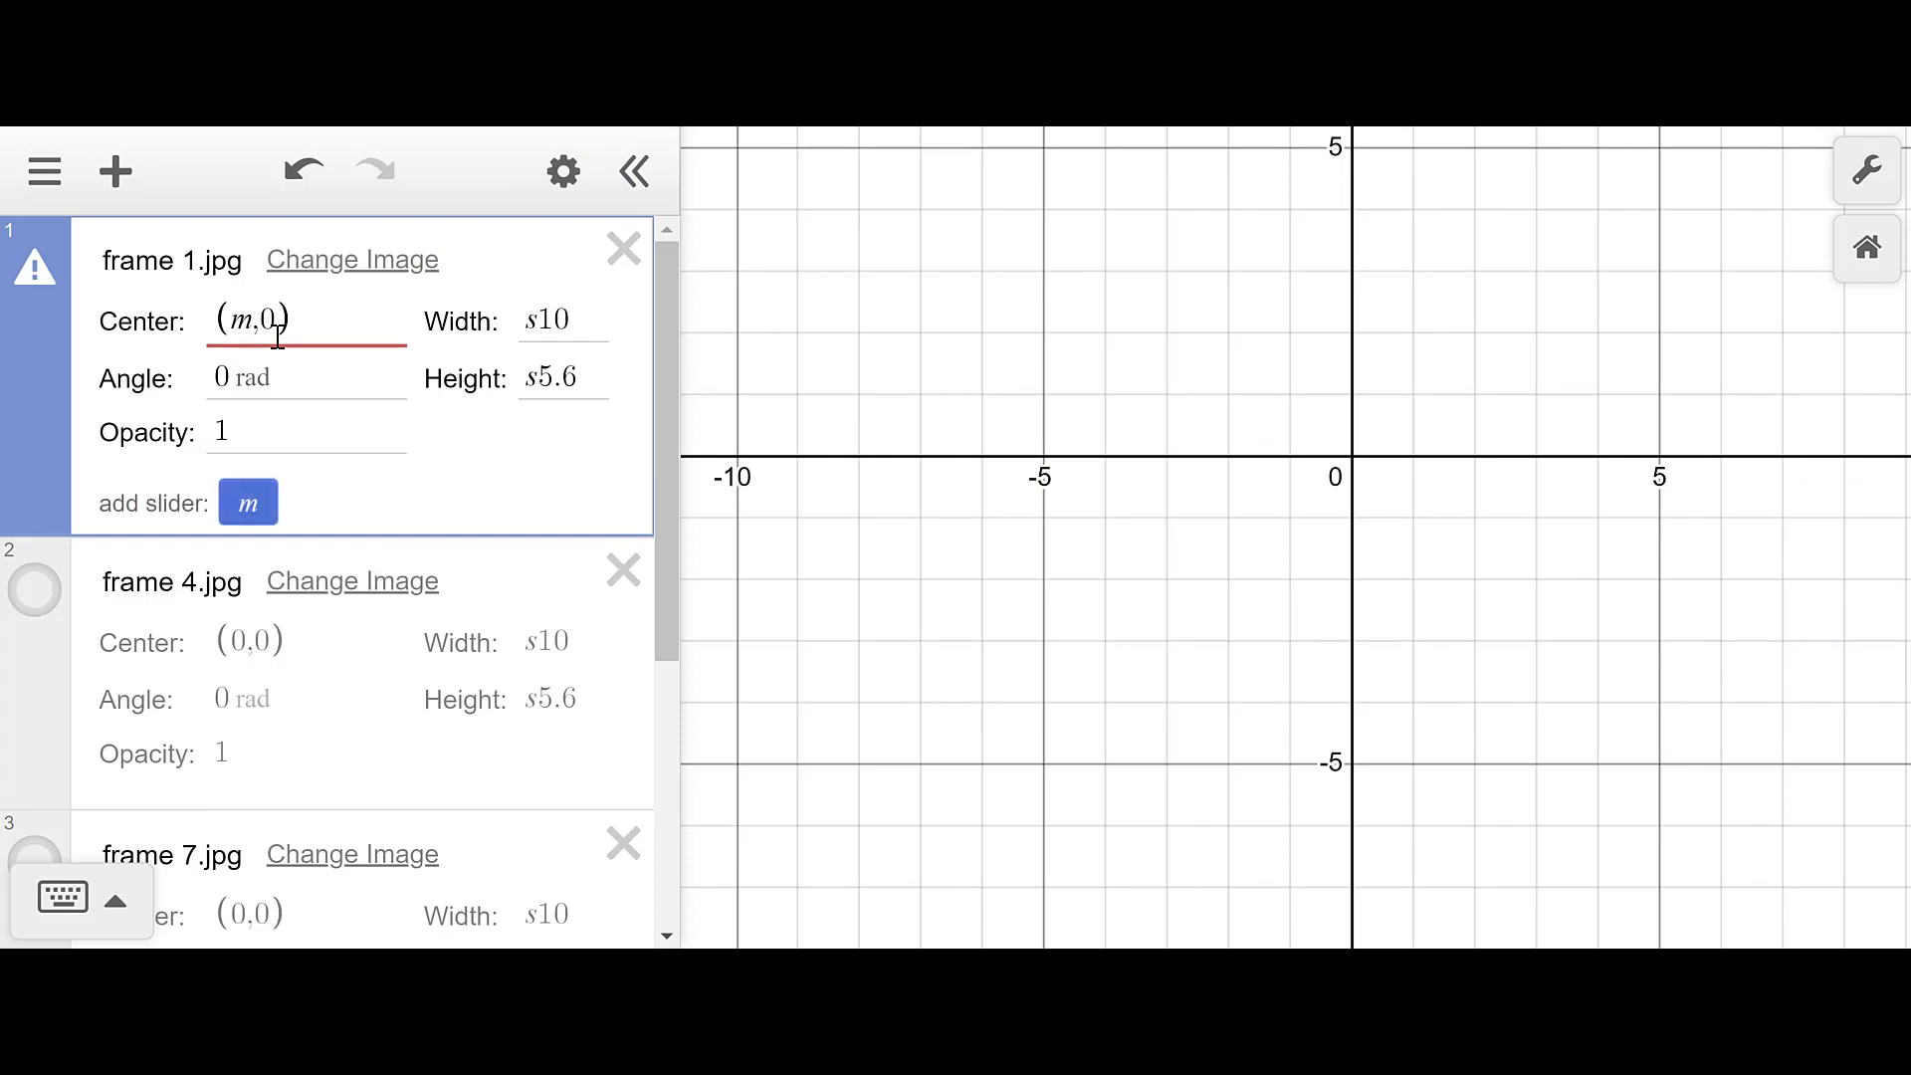
pyautogui.press('BackSpace')
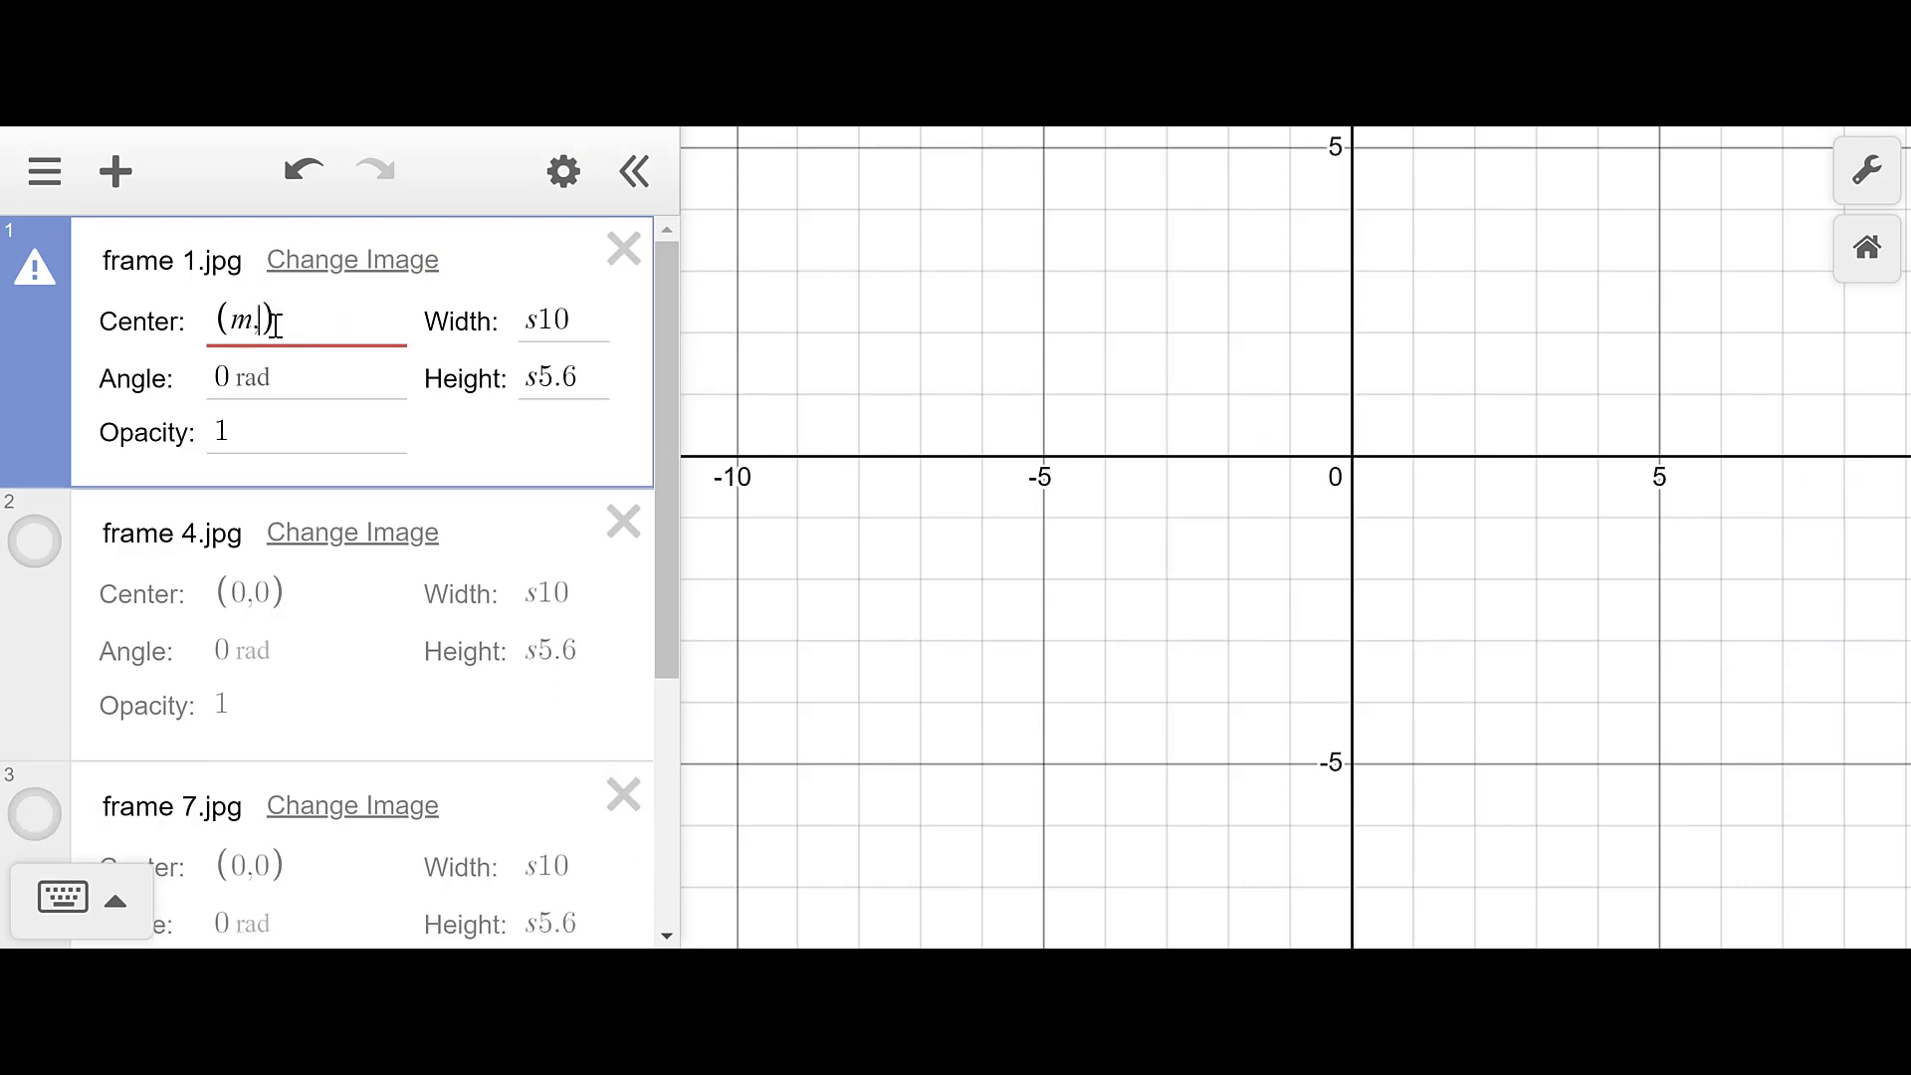
pyautogui.write('n')
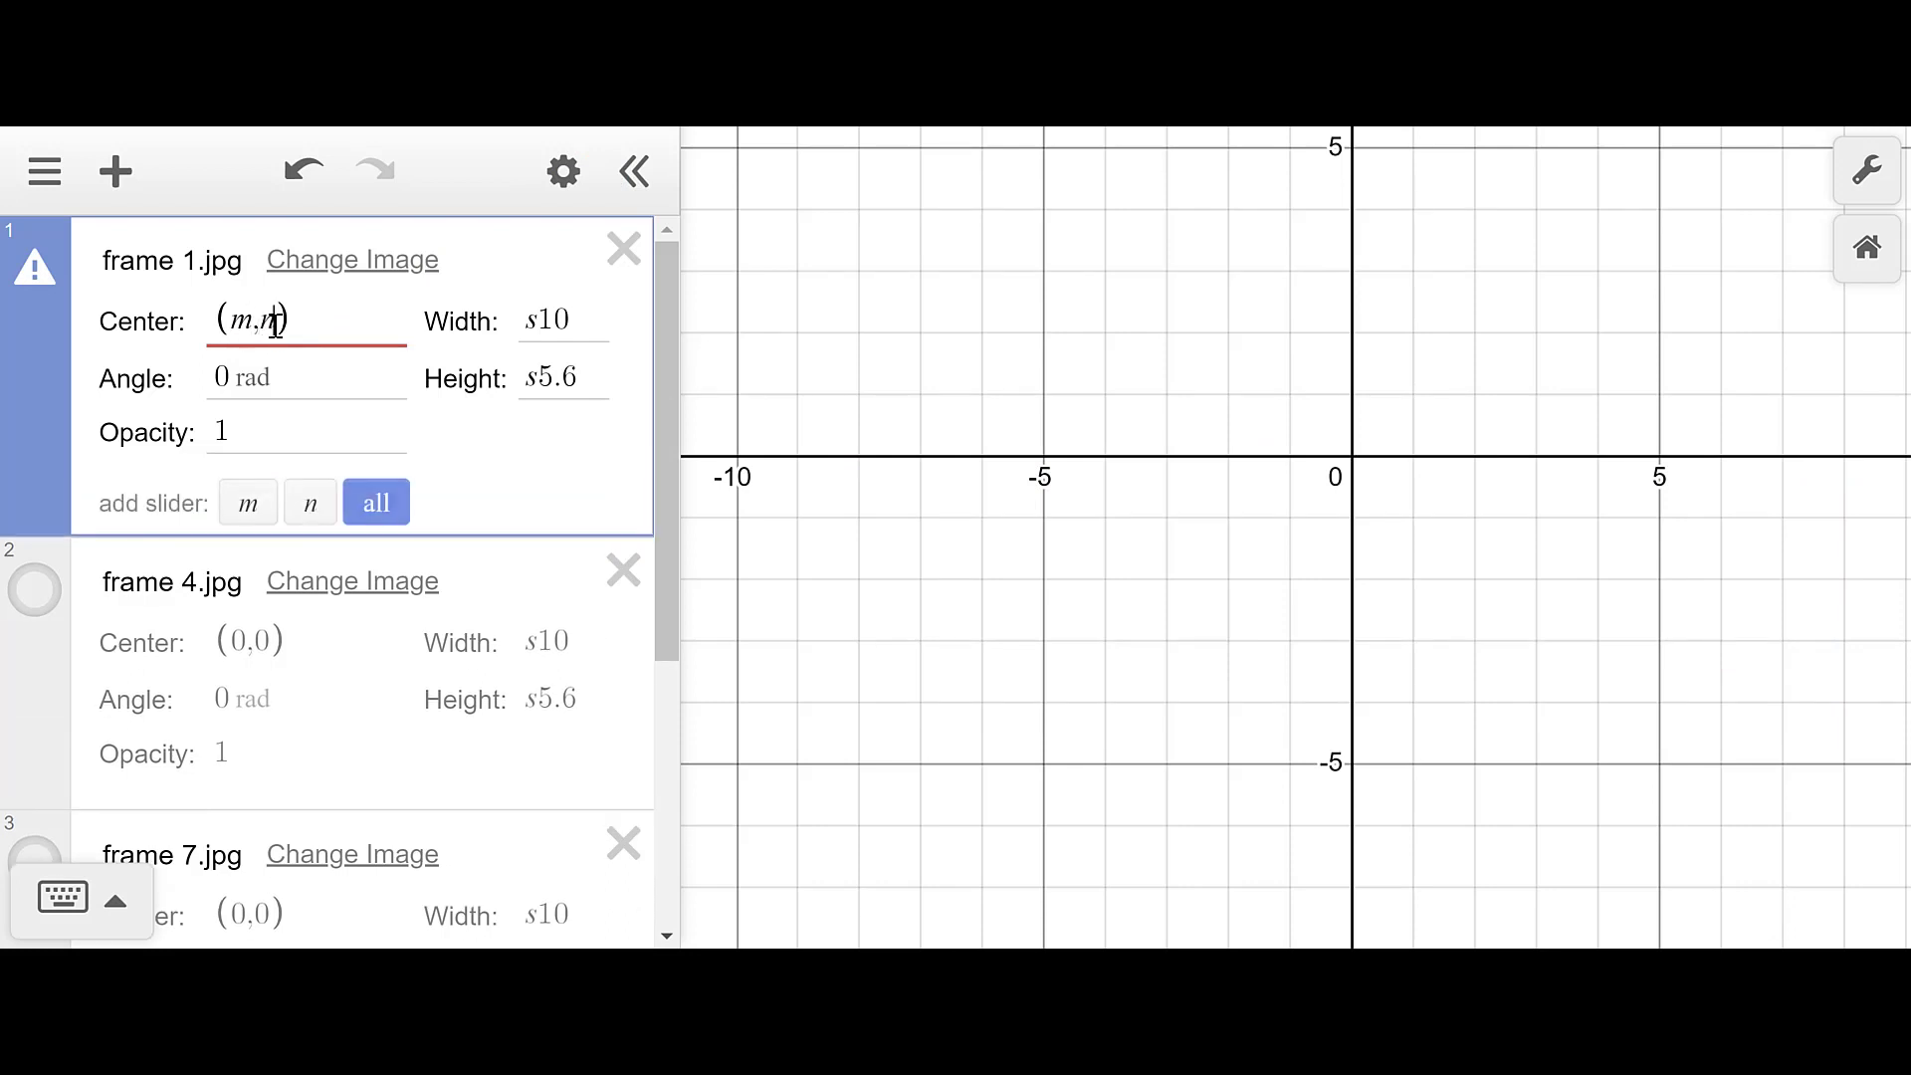
pyautogui.click(249, 643)
pyautogui.press('BackSpace')
pyautogui.write('m')
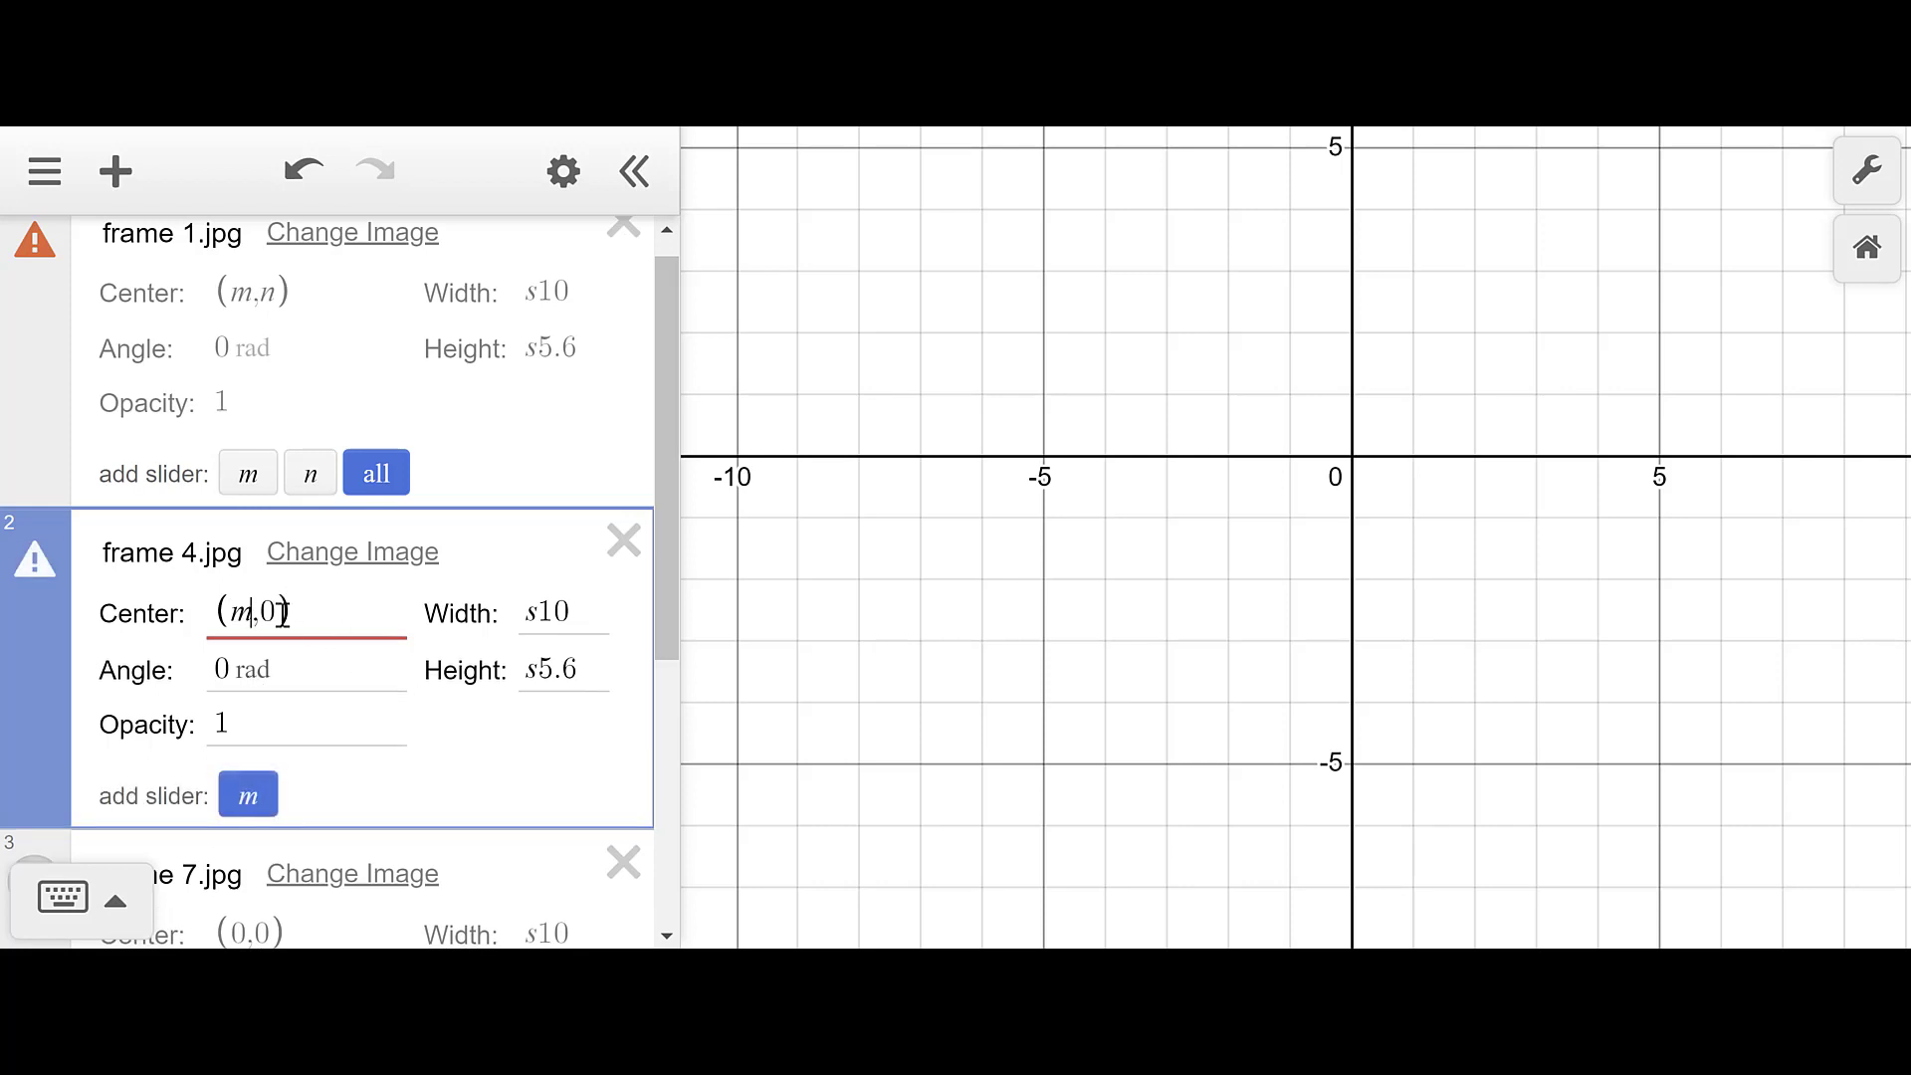
pyautogui.click(282, 614)
pyautogui.press('BackSpace')
pyautogui.write('n')
# - Center frame 7.jpg at (m,n) and add sliders m = 1 and n = 1
pyautogui.scroll(-3, 287, 694)
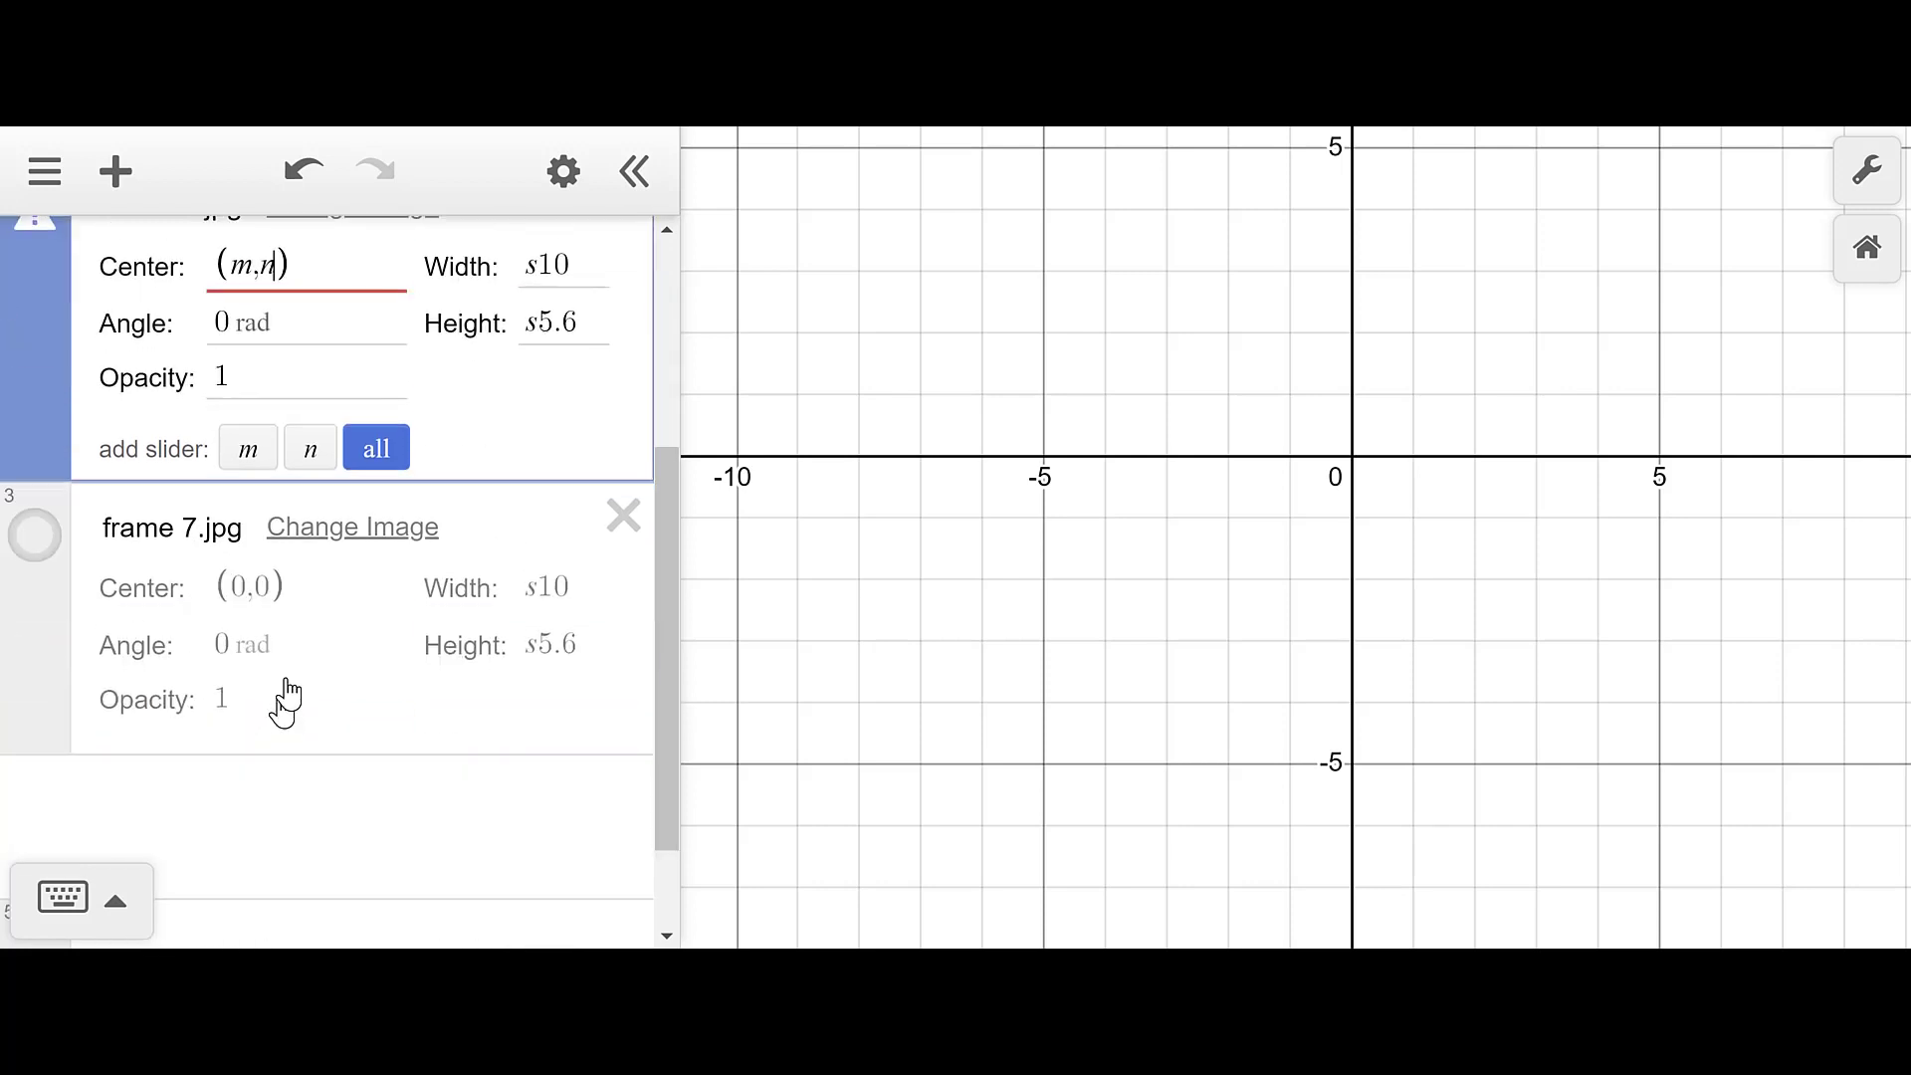
pyautogui.click(239, 584)
pyautogui.press('BackSpace')
pyautogui.write('m')
pyautogui.click(275, 584)
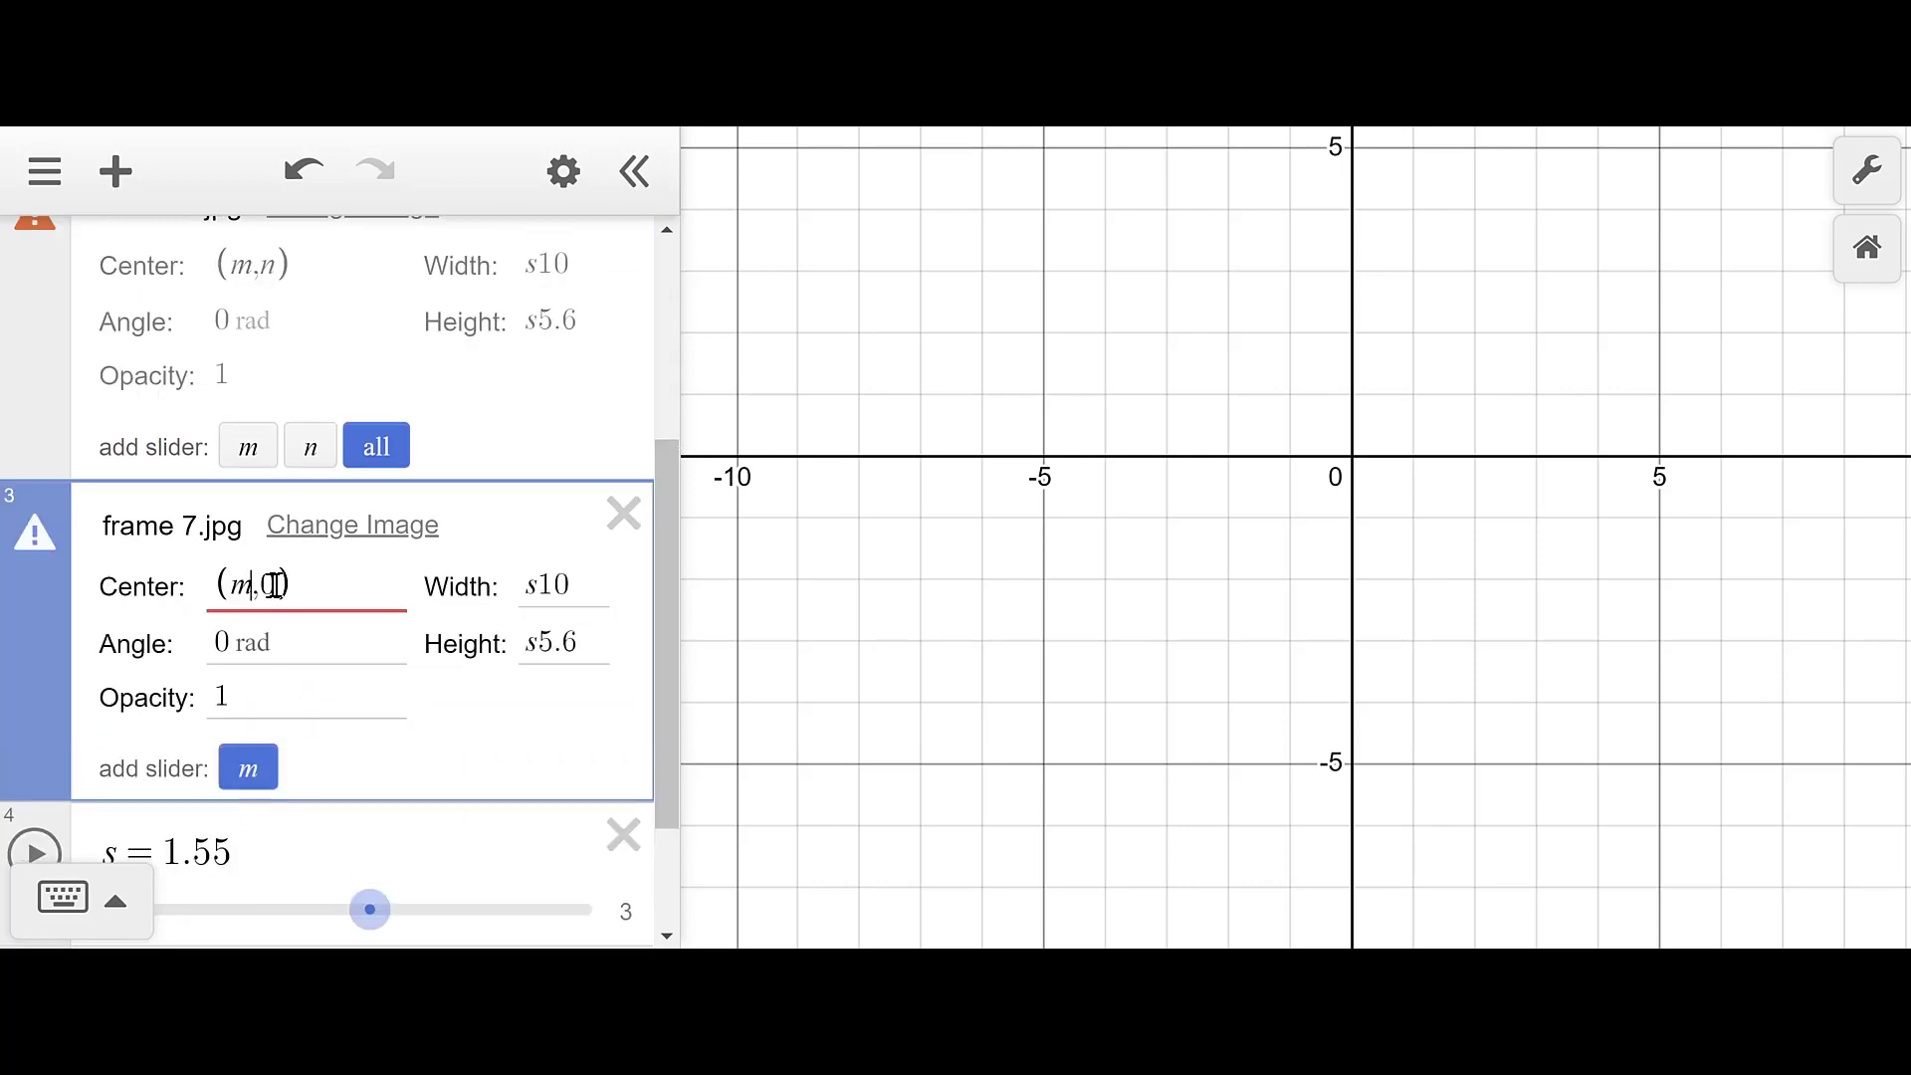
pyautogui.press('BackSpace')
pyautogui.write('n')
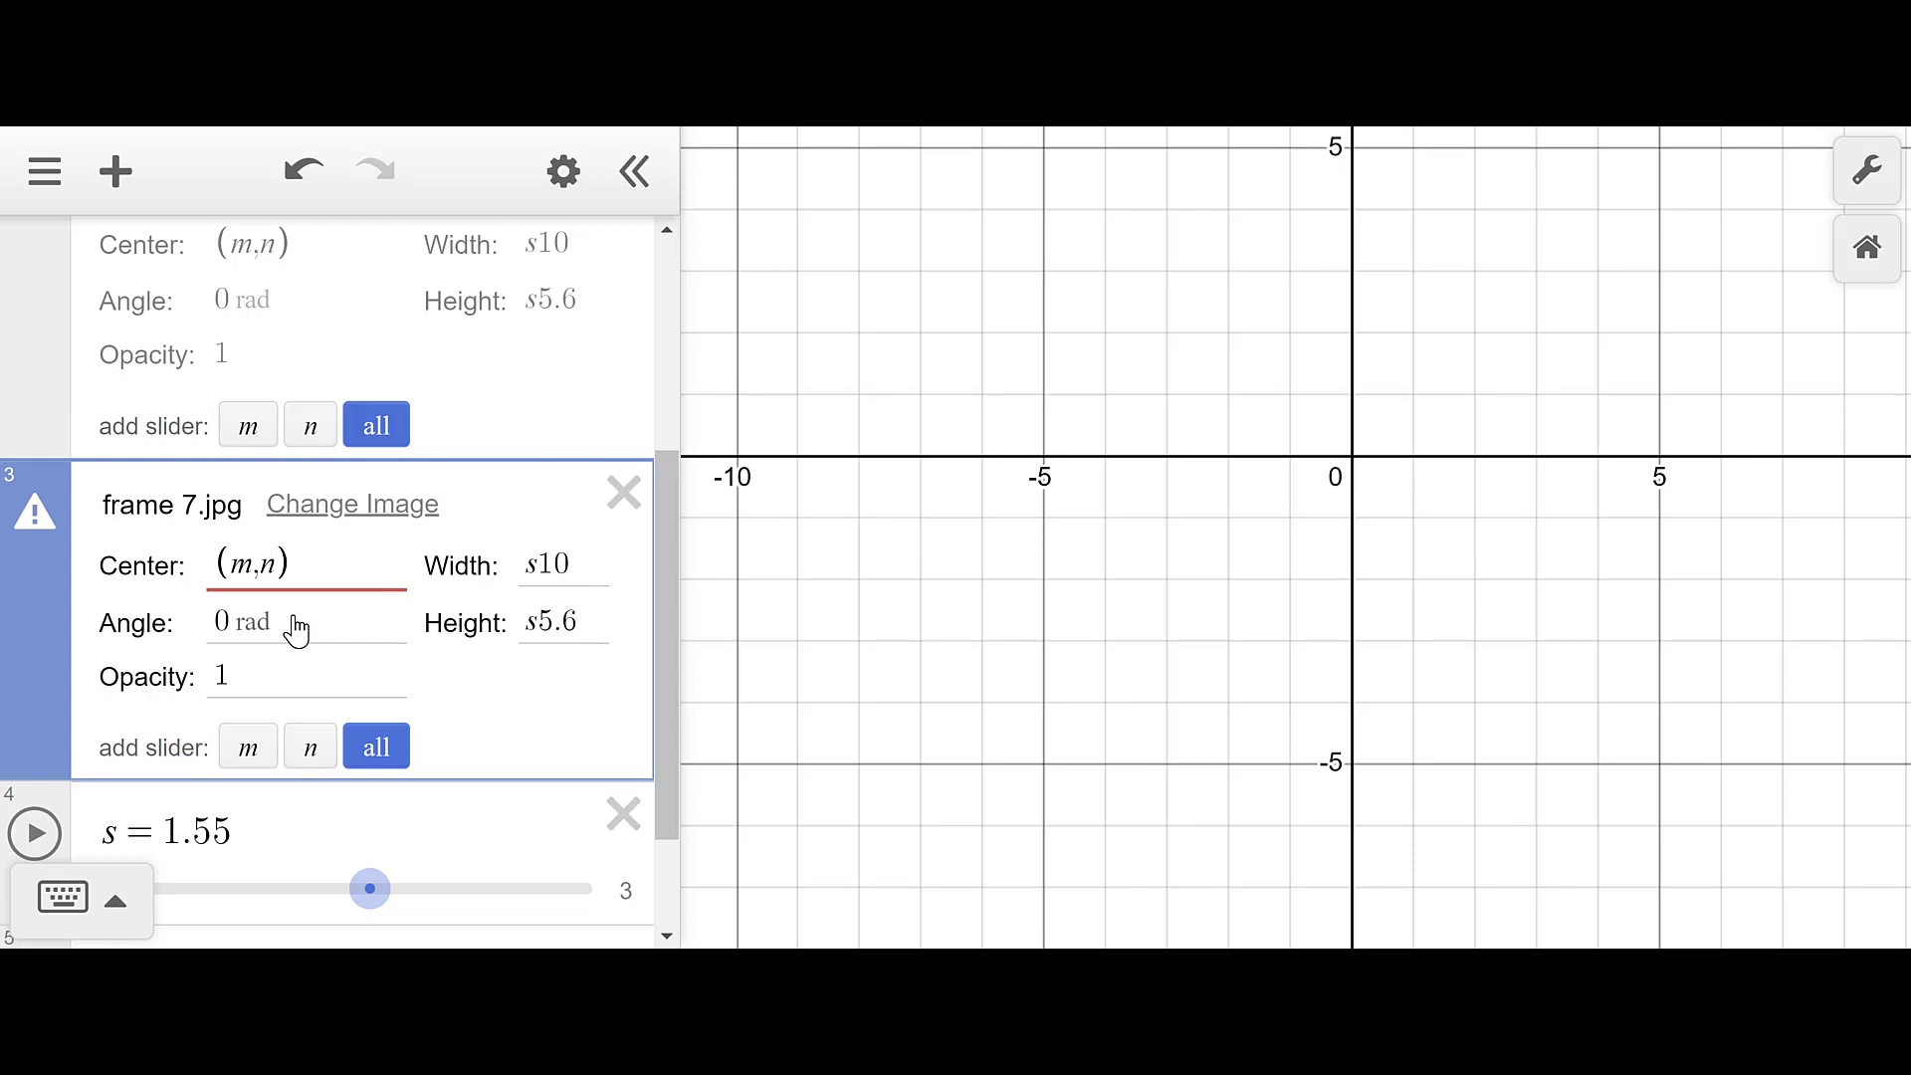
pyautogui.click(374, 747)
pyautogui.scroll(-3, 392, 717)
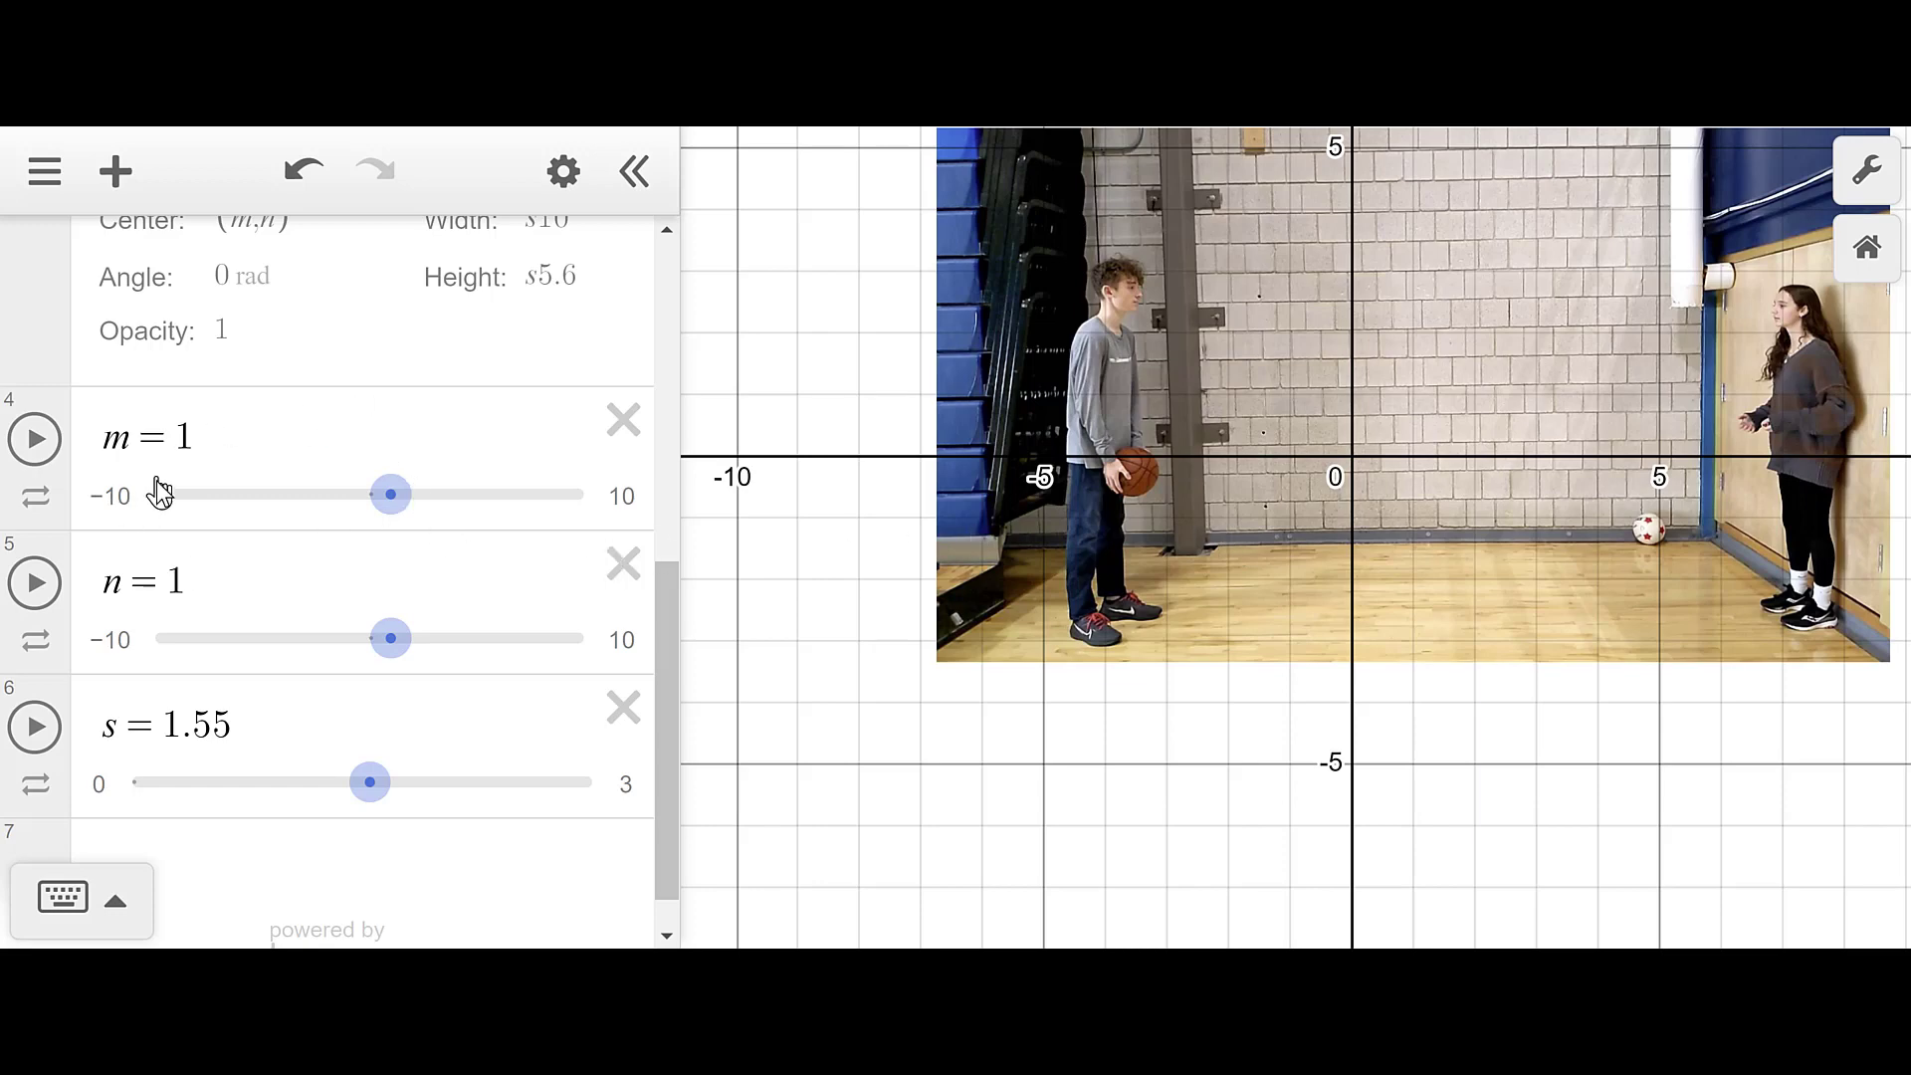
# - Give slider m a 0 to 5 range and slider n a 0 to 5 range with step 0.01
pyautogui.click(124, 500)
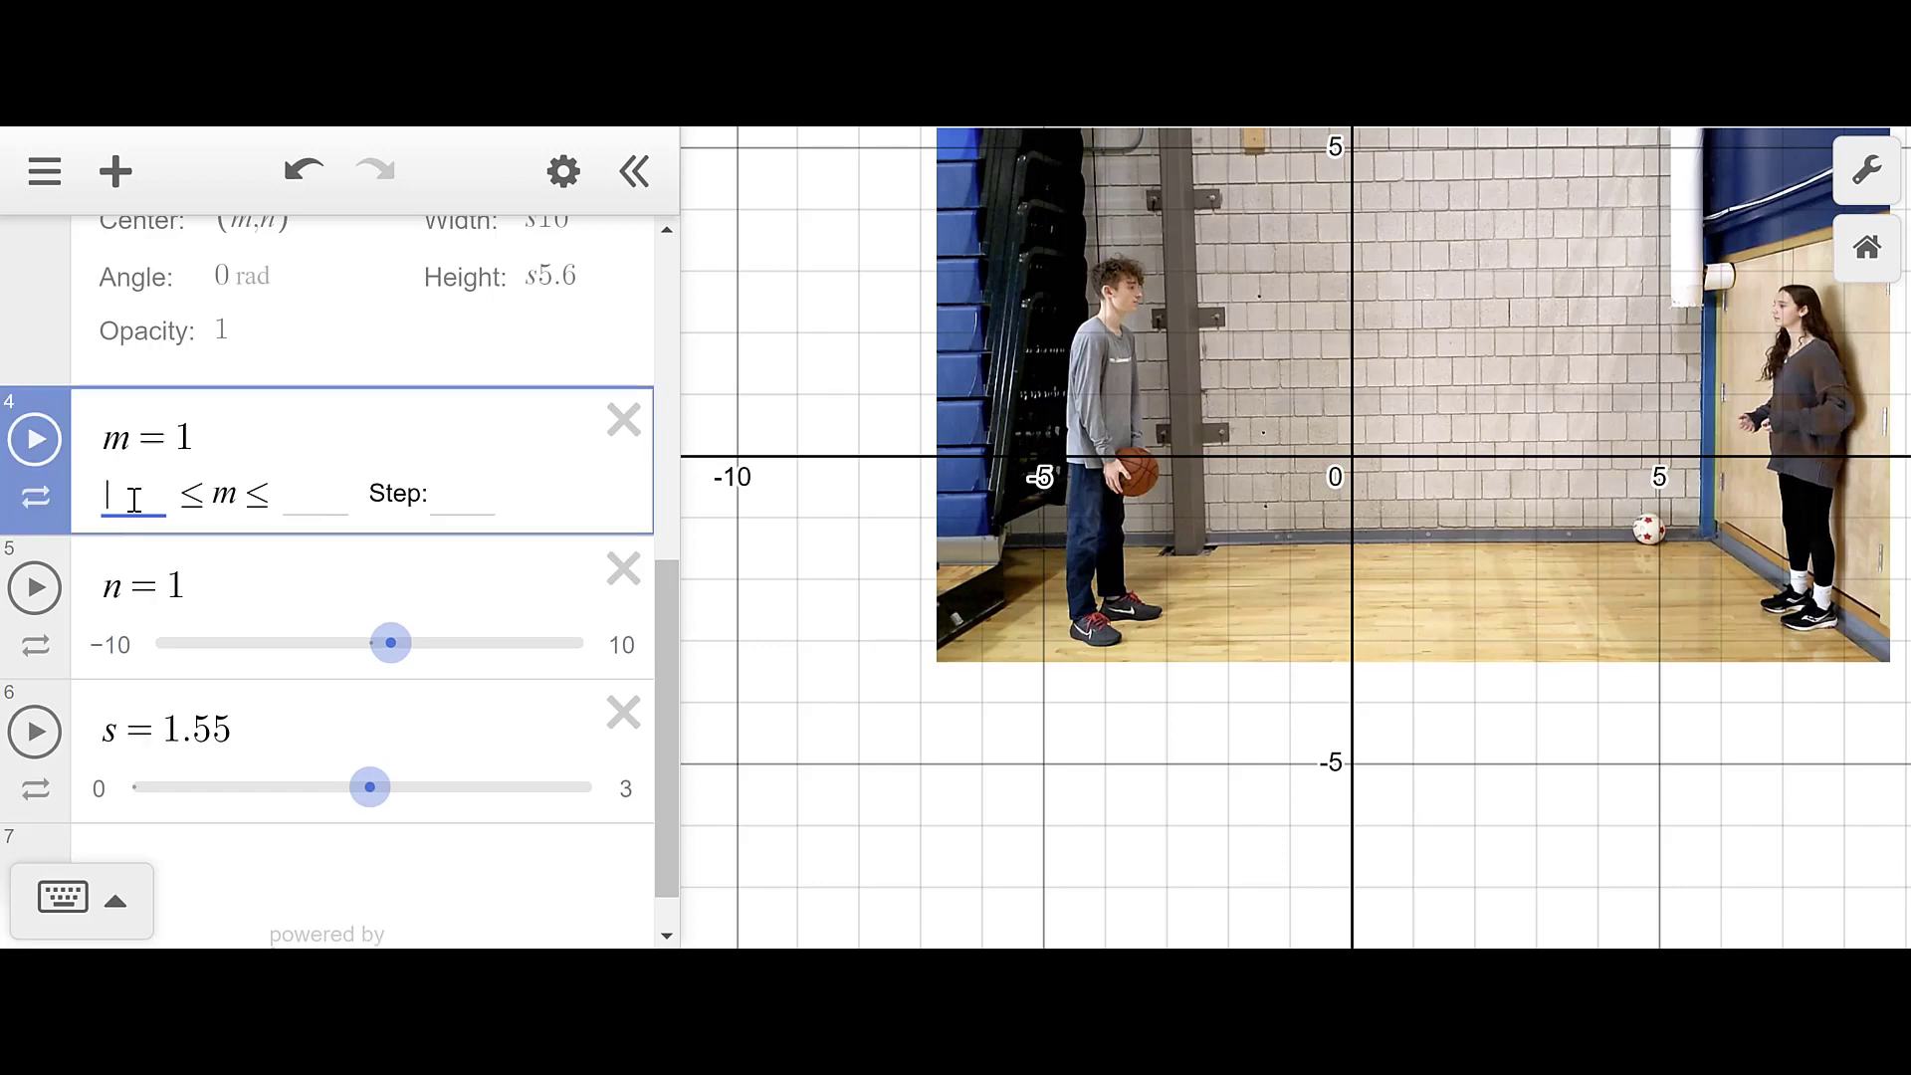
pyautogui.write('0')
pyautogui.click(289, 498)
pyautogui.write('5')
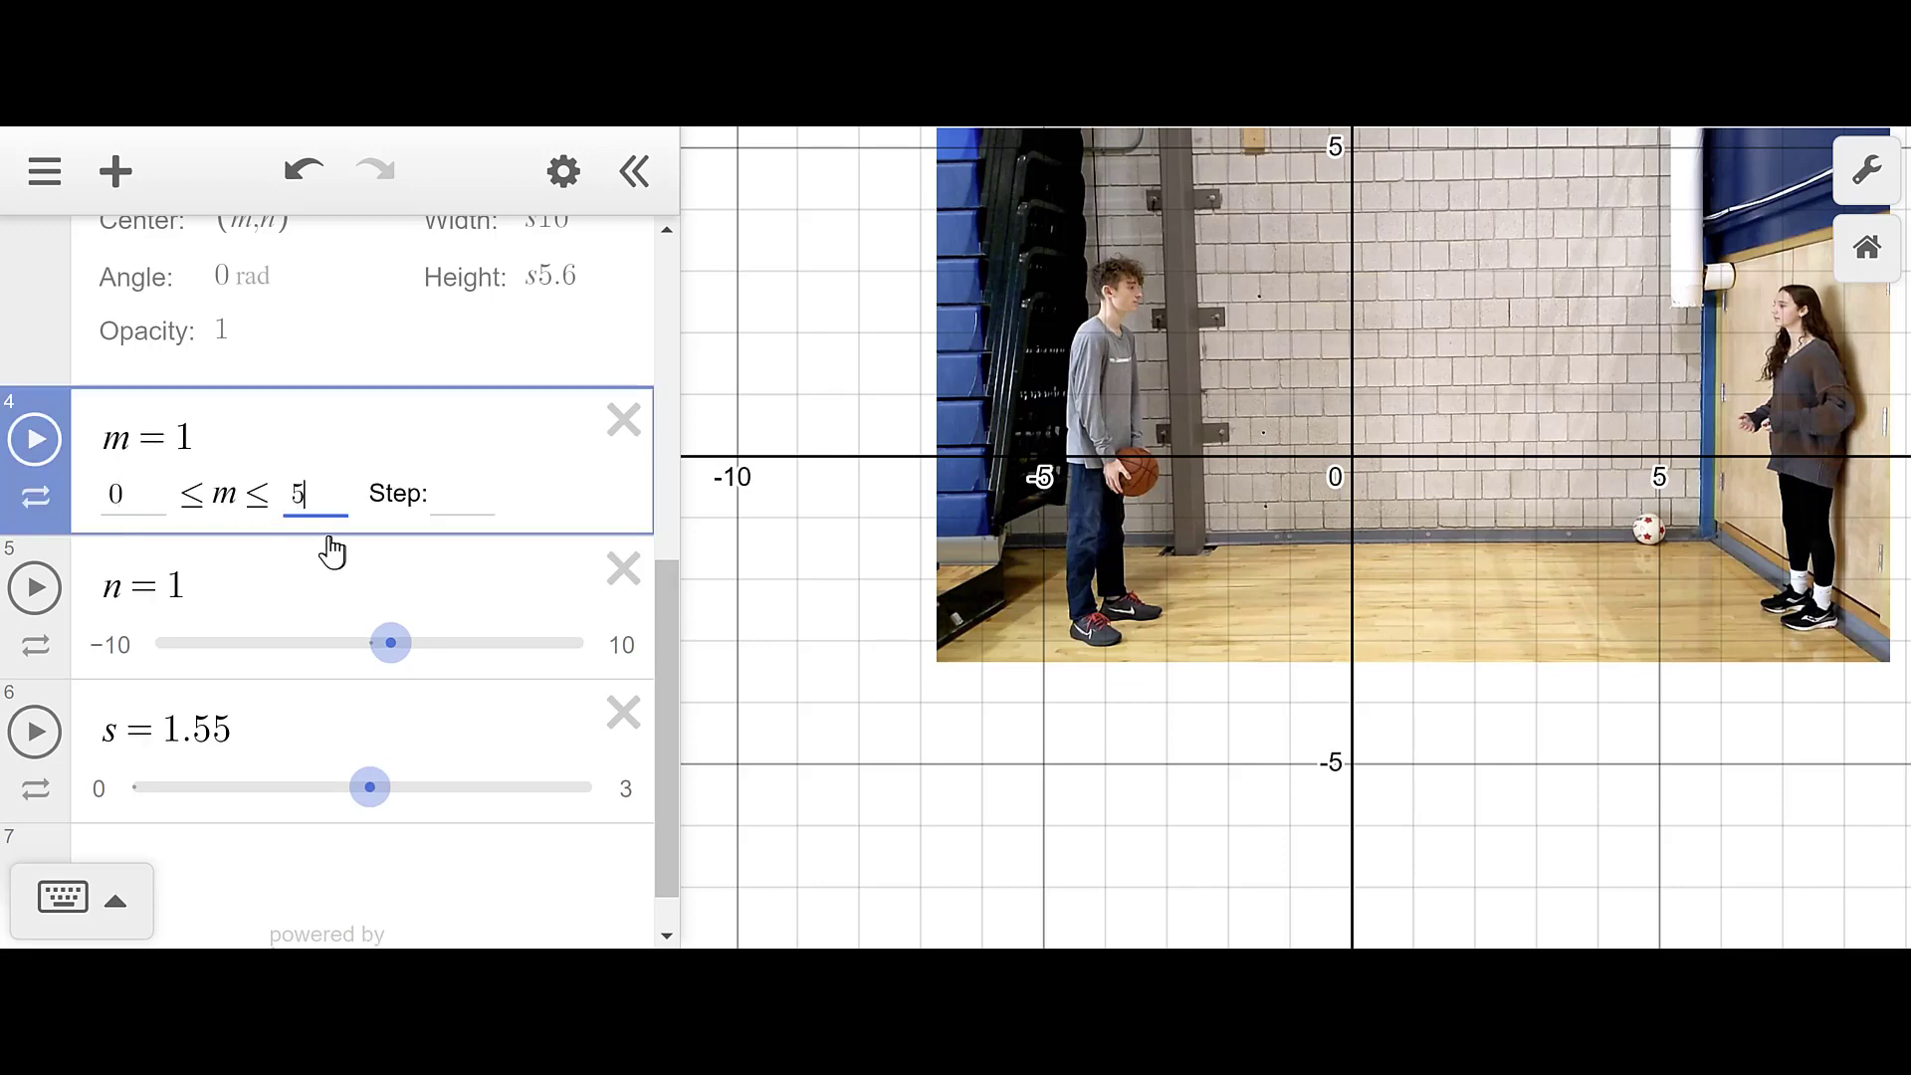
pyautogui.click(116, 667)
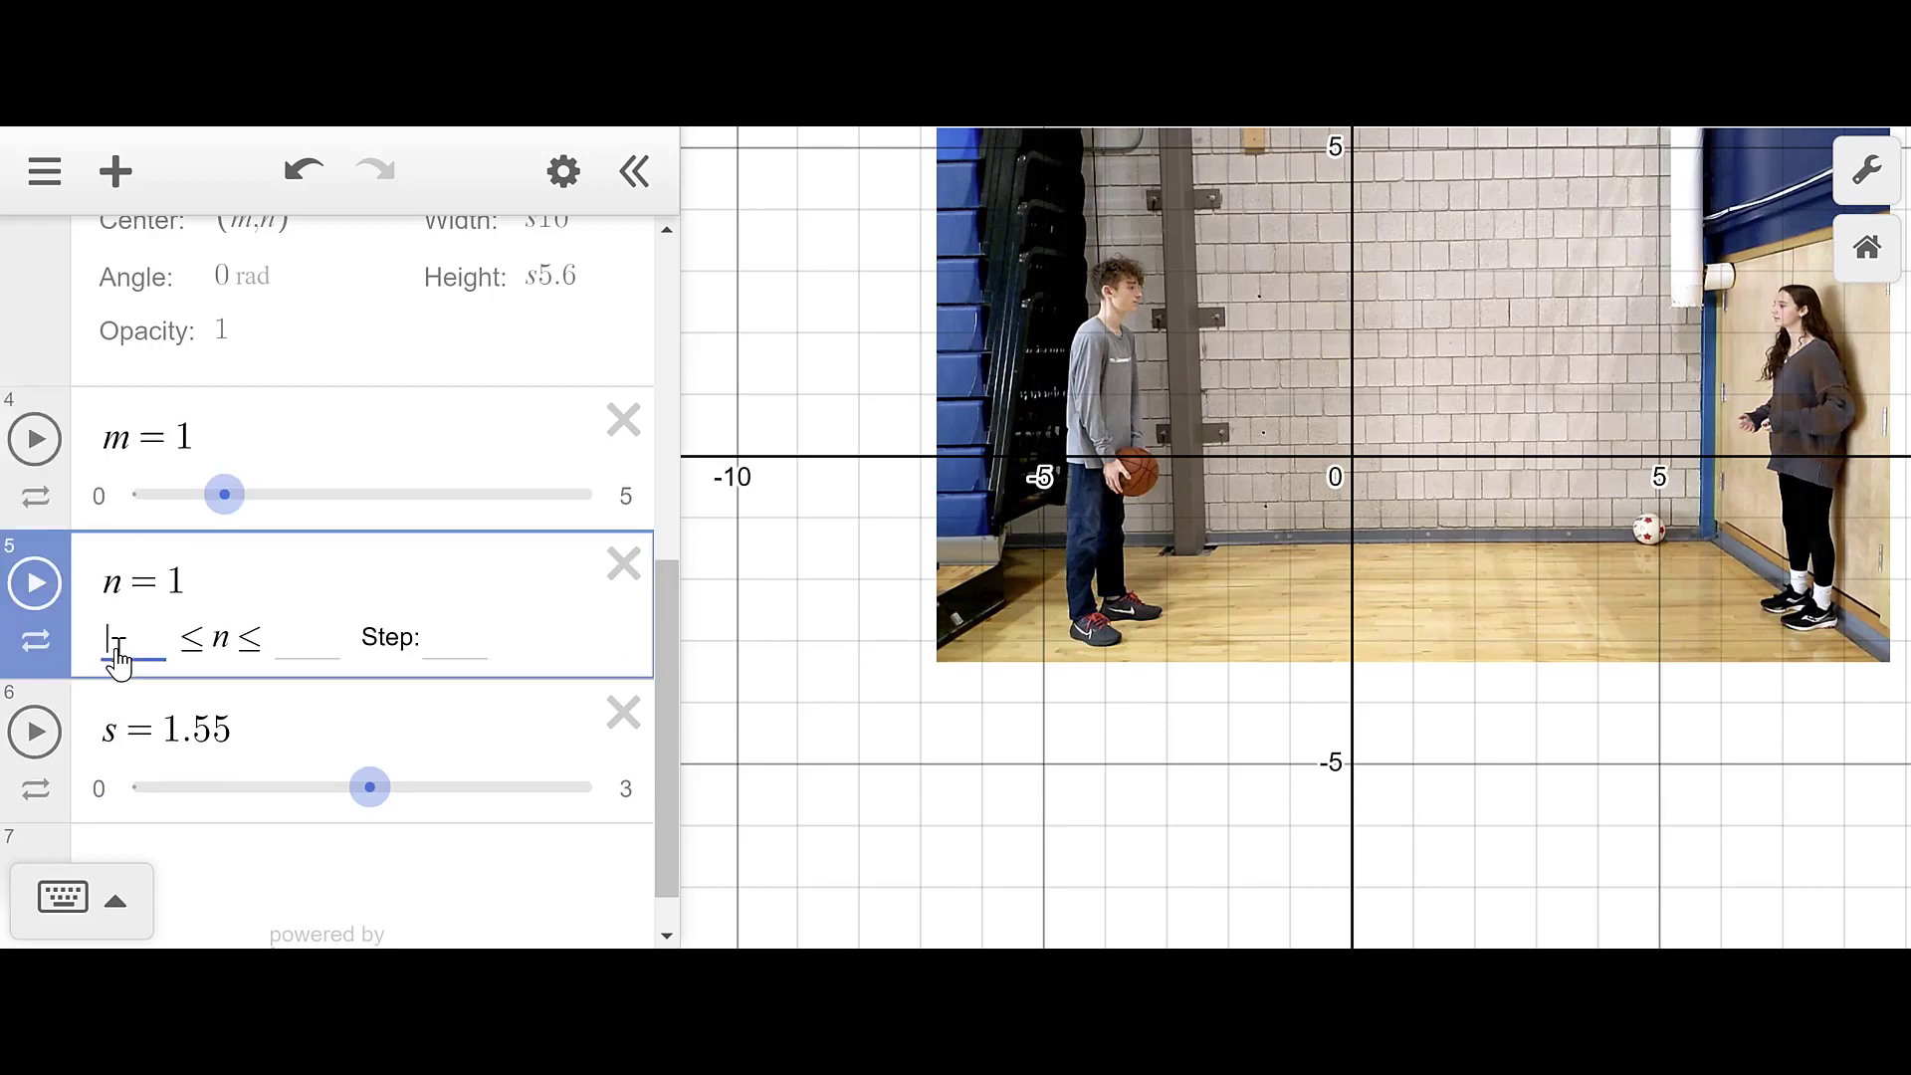
pyautogui.write('0')
pyautogui.click(308, 642)
pyautogui.write('5')
pyautogui.click(463, 644)
pyautogui.write('0.01')
pyautogui.press('Return')
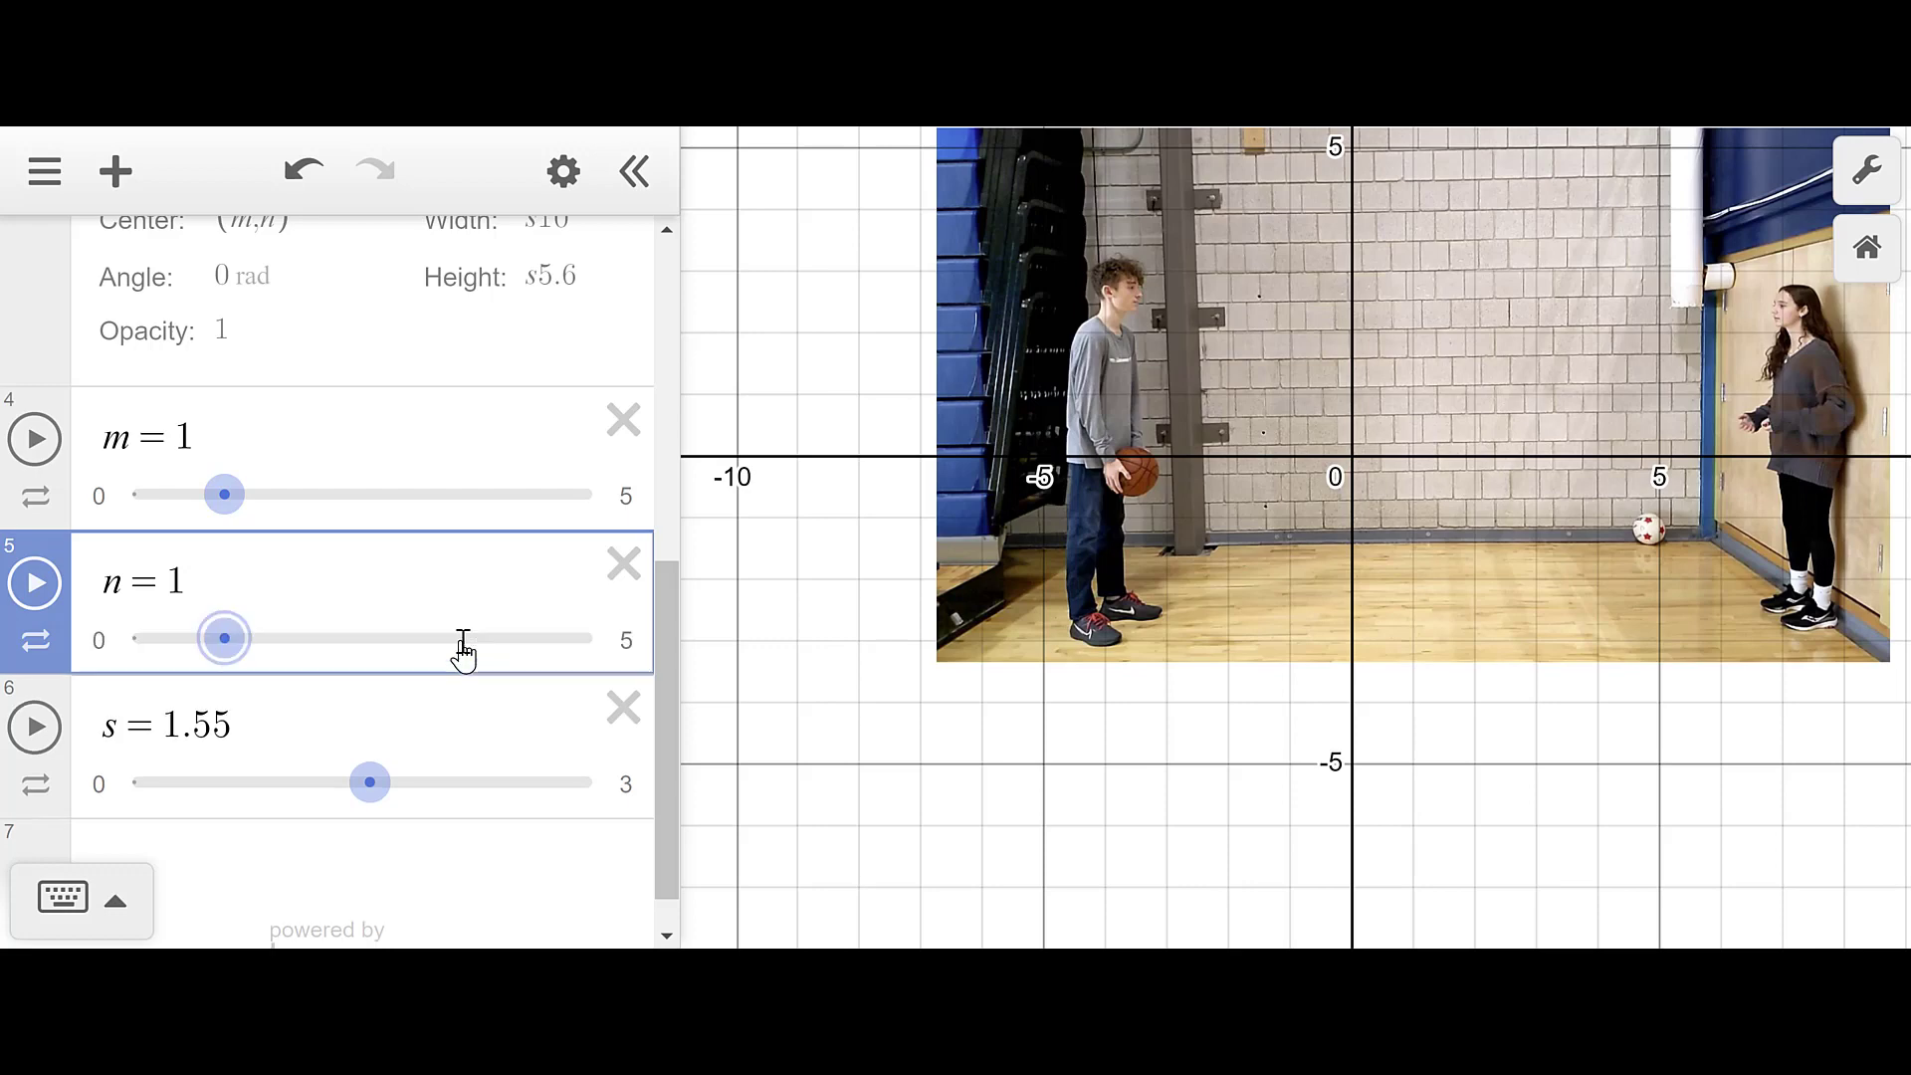
# - Set slider m's step to 0.01
pyautogui.click(627, 497)
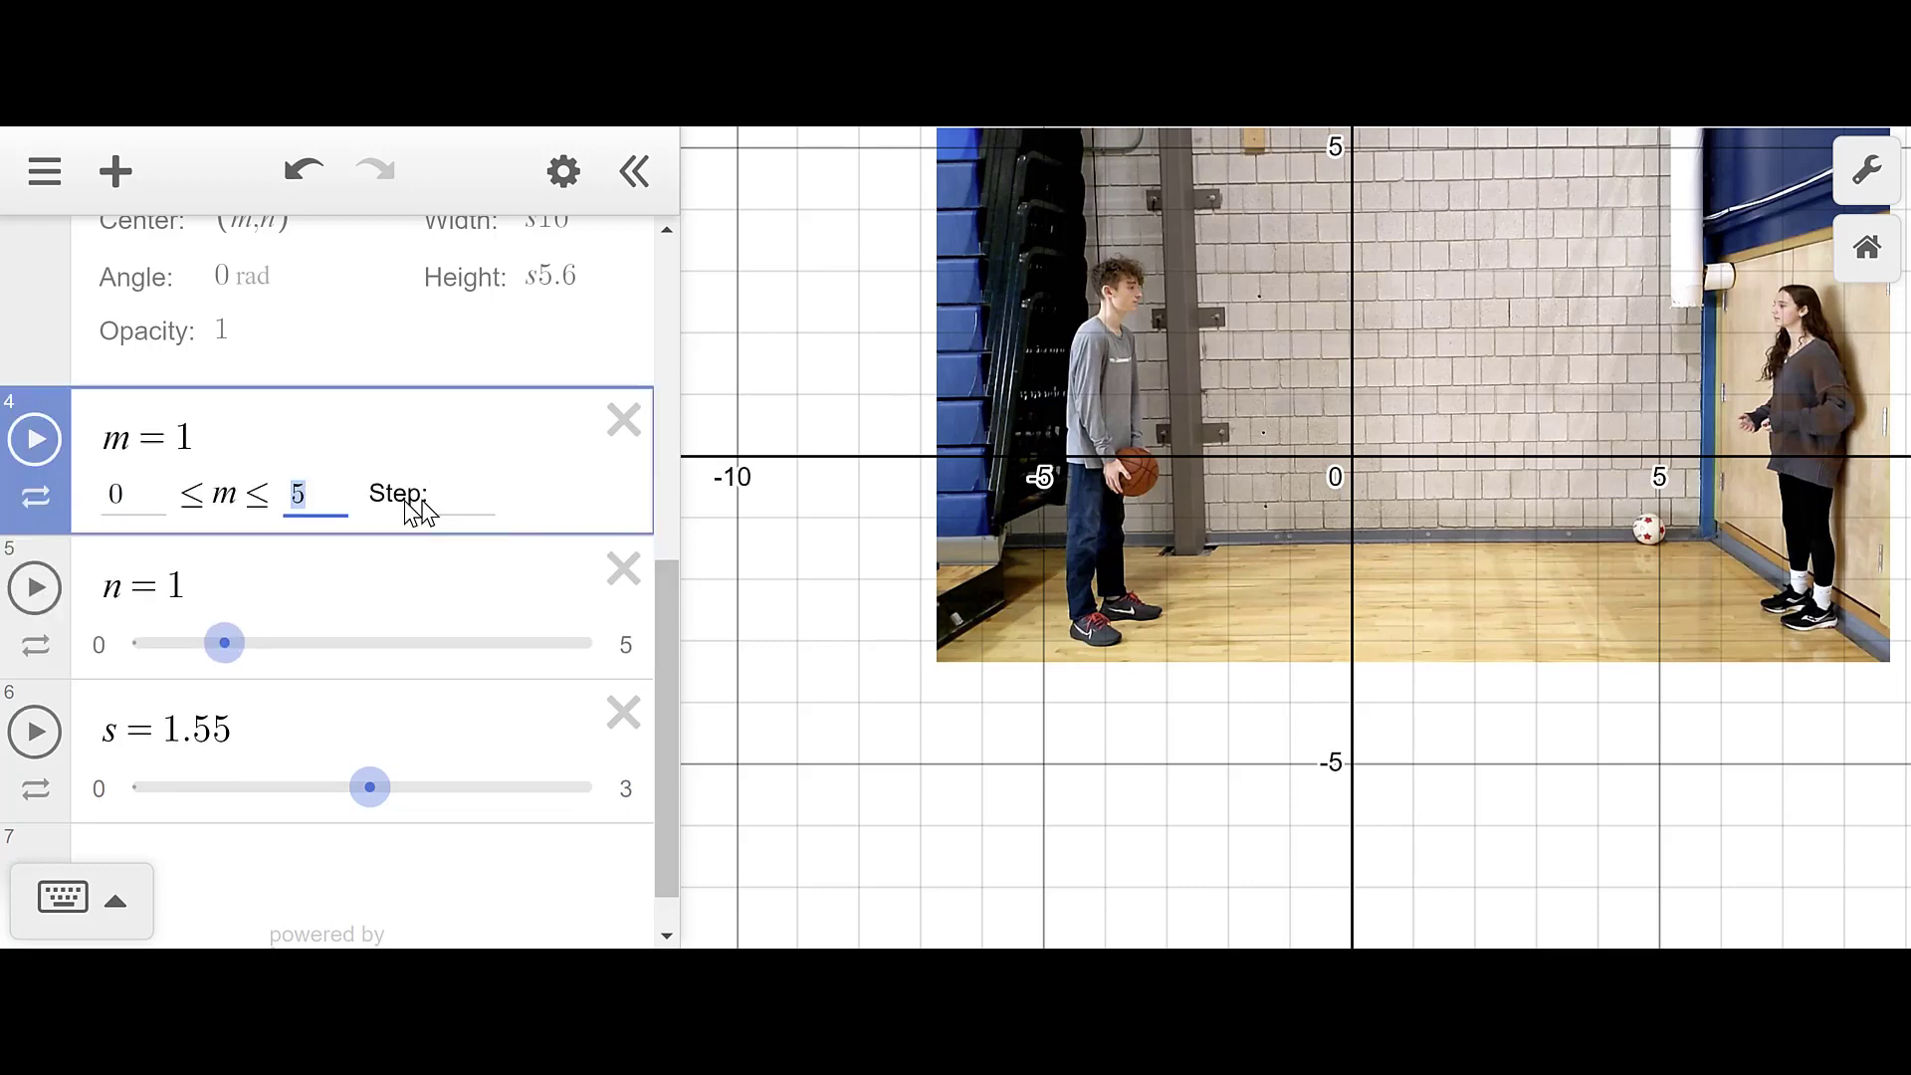
pyautogui.click(453, 497)
pyautogui.write('0.')
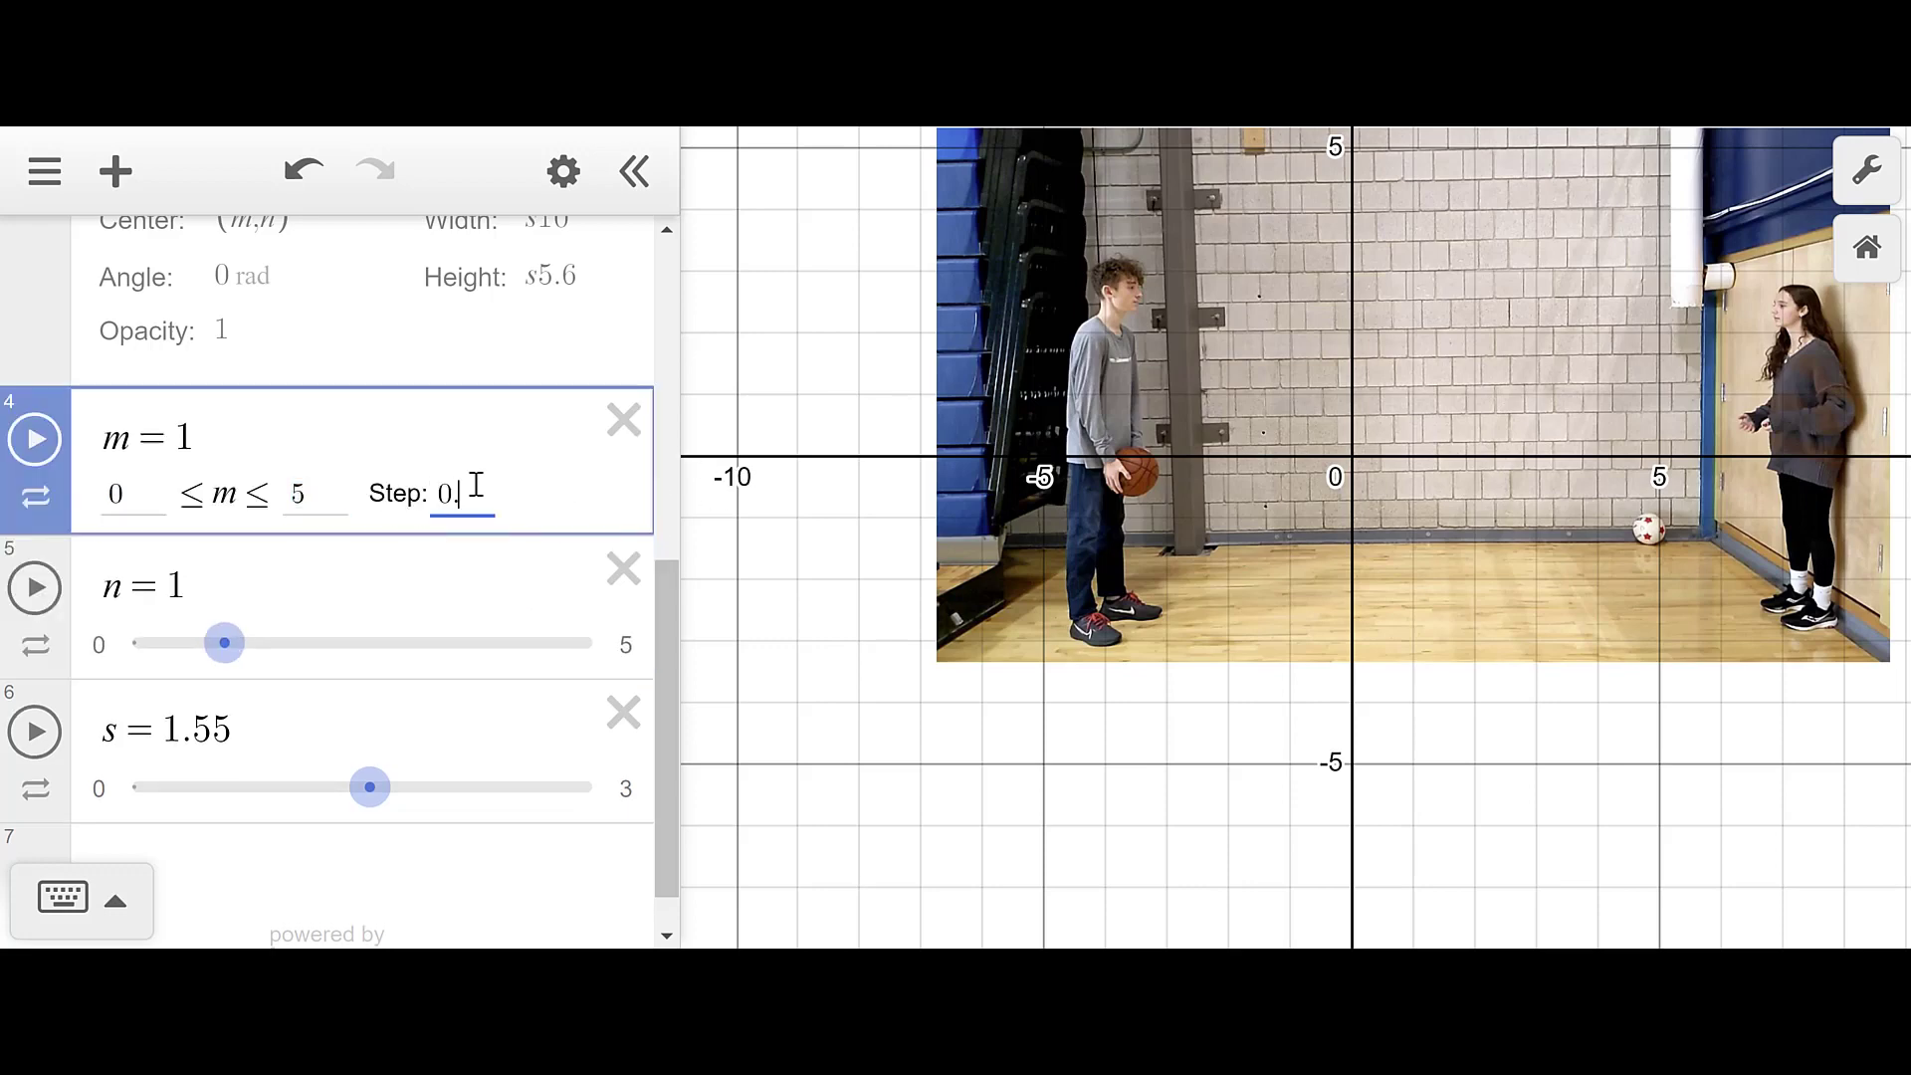
pyautogui.write('01')
pyautogui.press('Return')
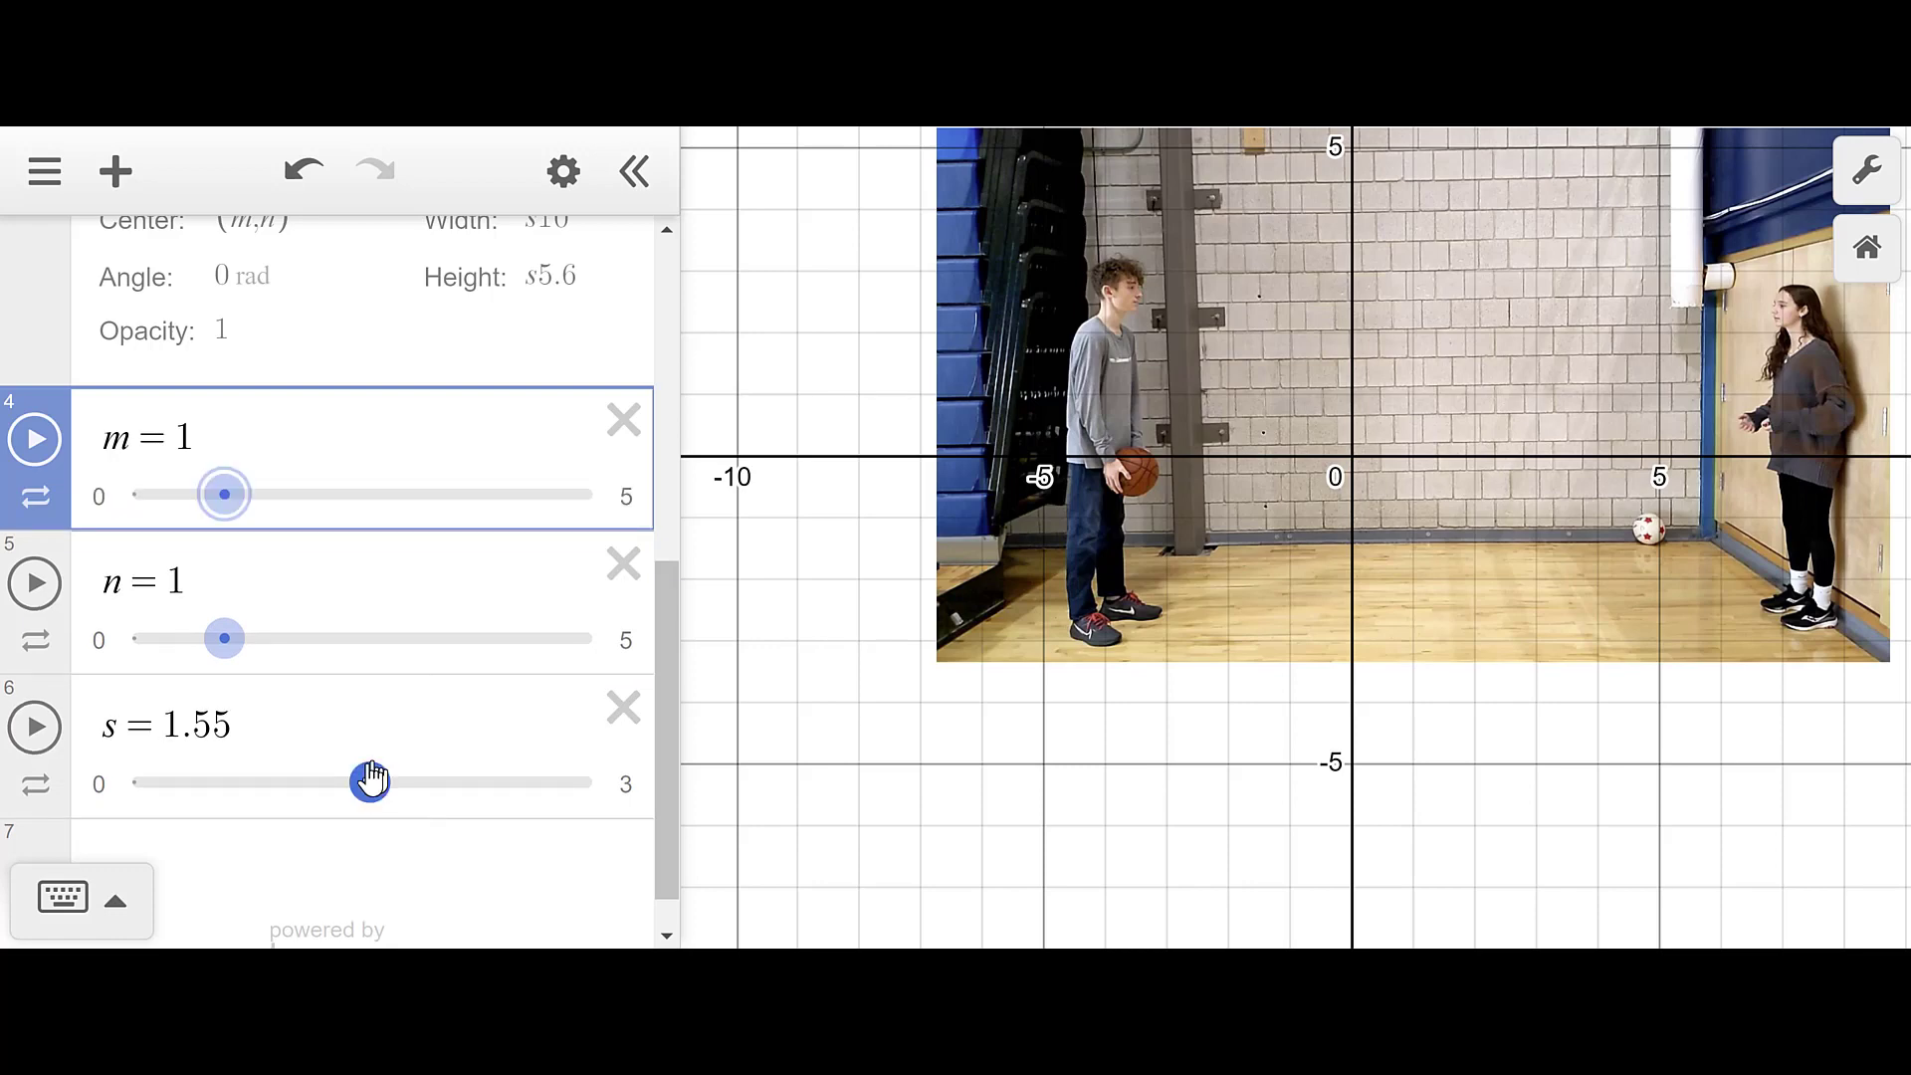
# - Drag sliders to m = 4.66, n = 3.76 and s = 1.6, aligning the shooter's feet with the origin
pyautogui.moveTo(1109, 777); pyautogui.dragTo(964, 860)
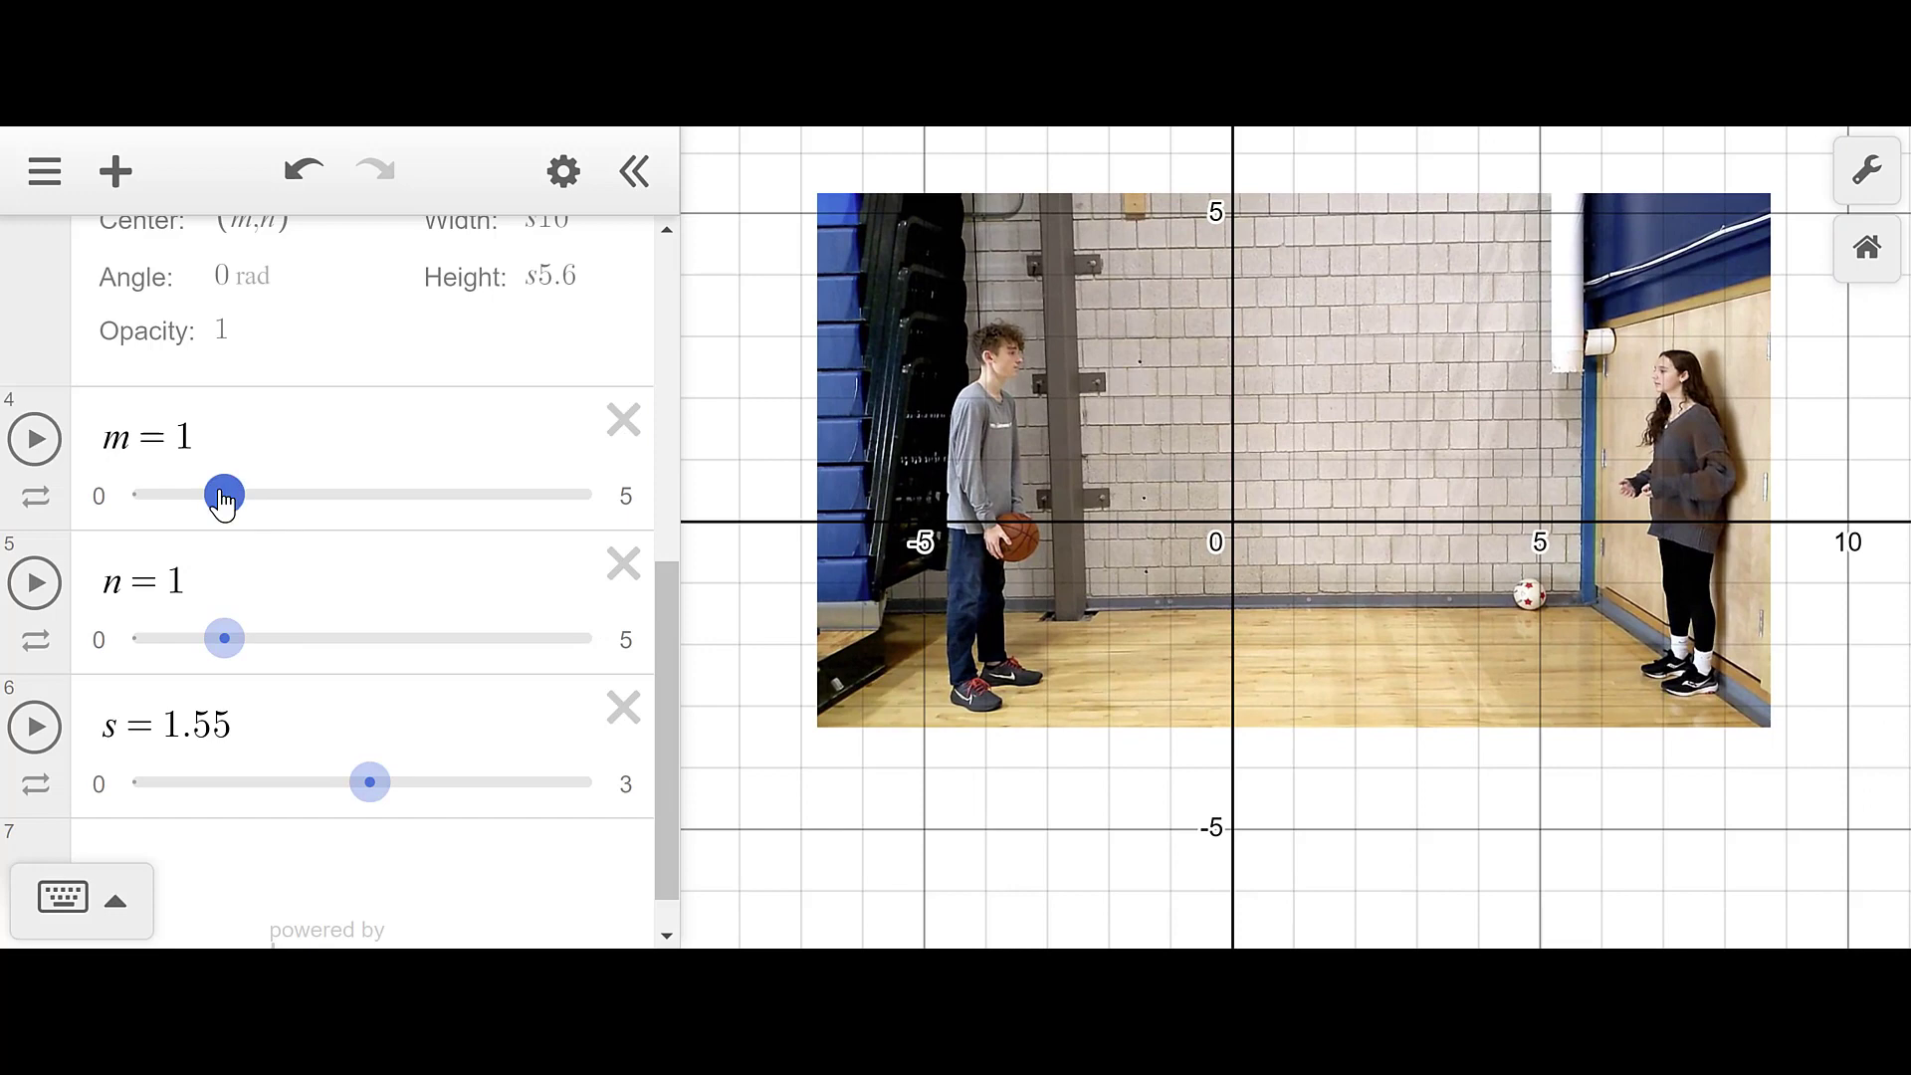
pyautogui.moveTo(223, 498); pyautogui.dragTo(546, 564)
pyautogui.moveTo(227, 639); pyautogui.dragTo(487, 687)
pyautogui.scroll(5, 993, 763)
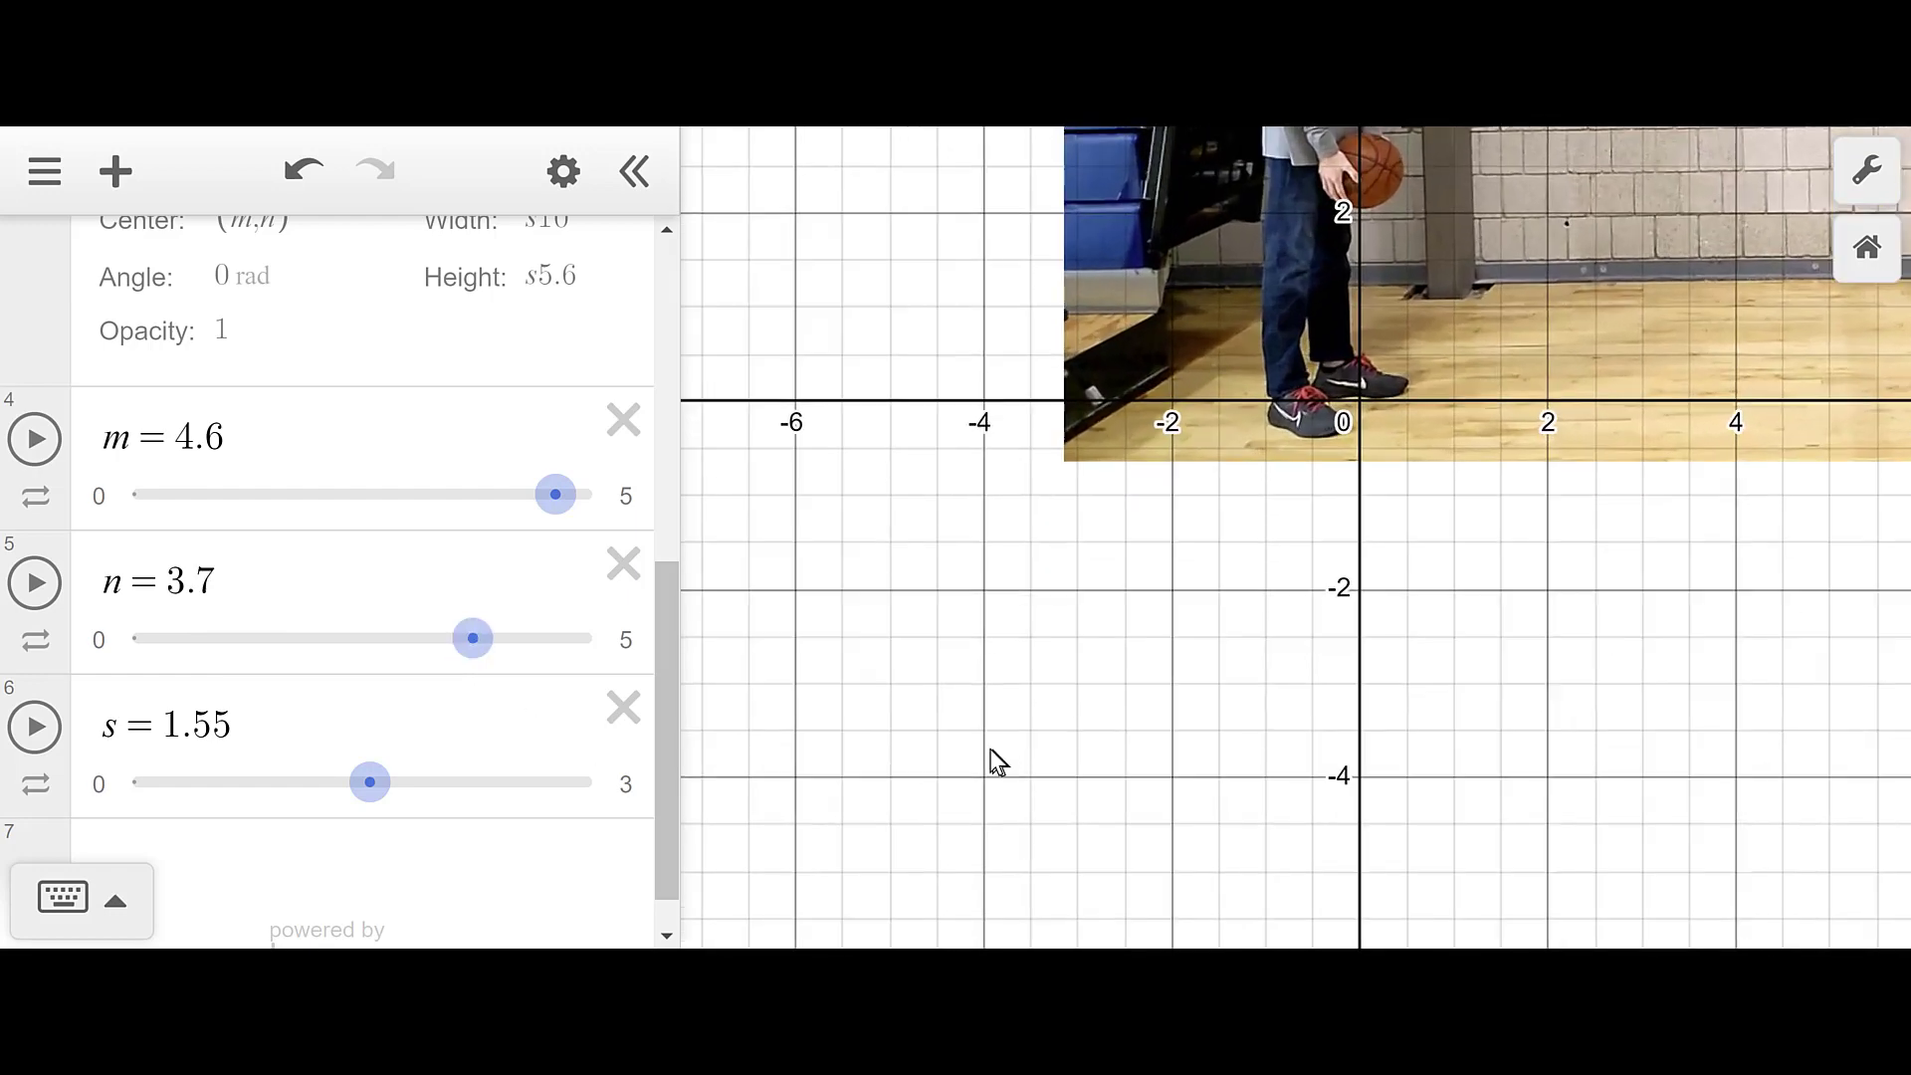
pyautogui.moveTo(1205, 572); pyautogui.dragTo(1207, 768)
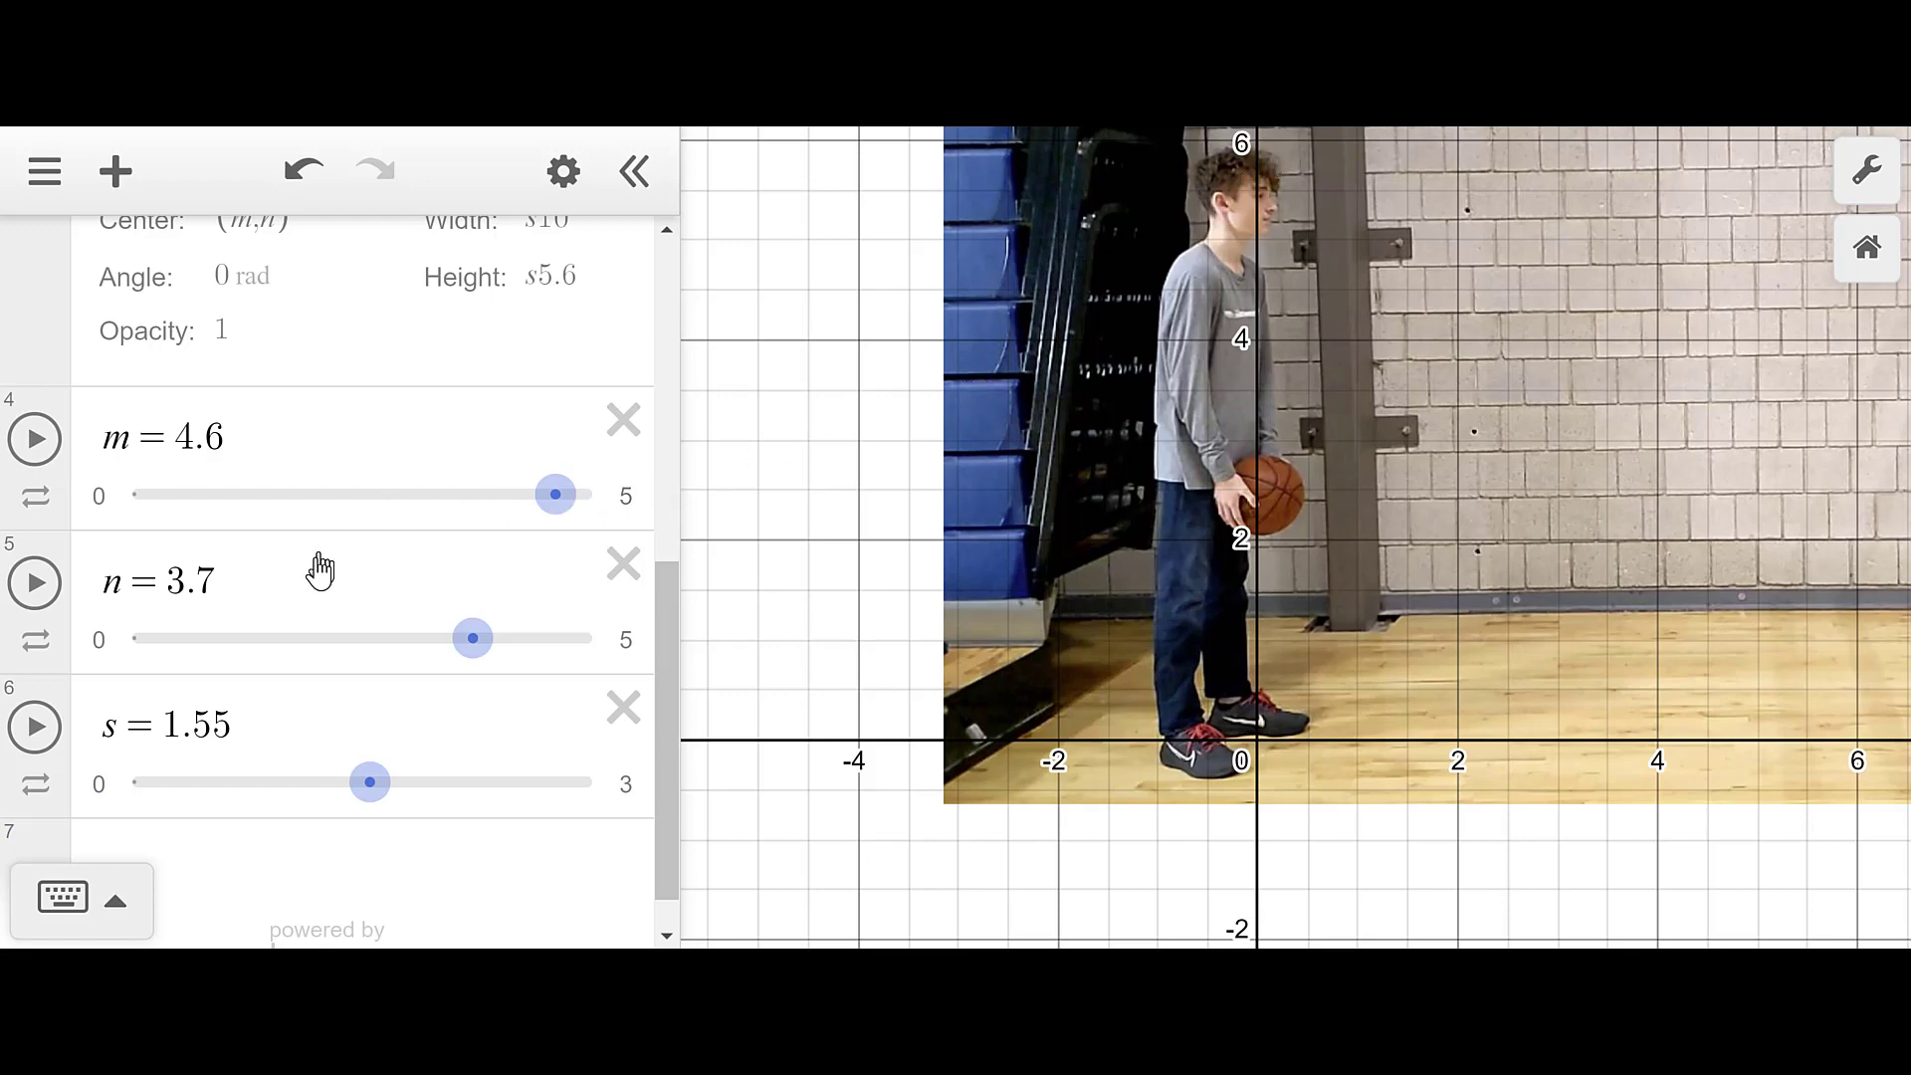
pyautogui.moveTo(379, 792); pyautogui.dragTo(389, 787)
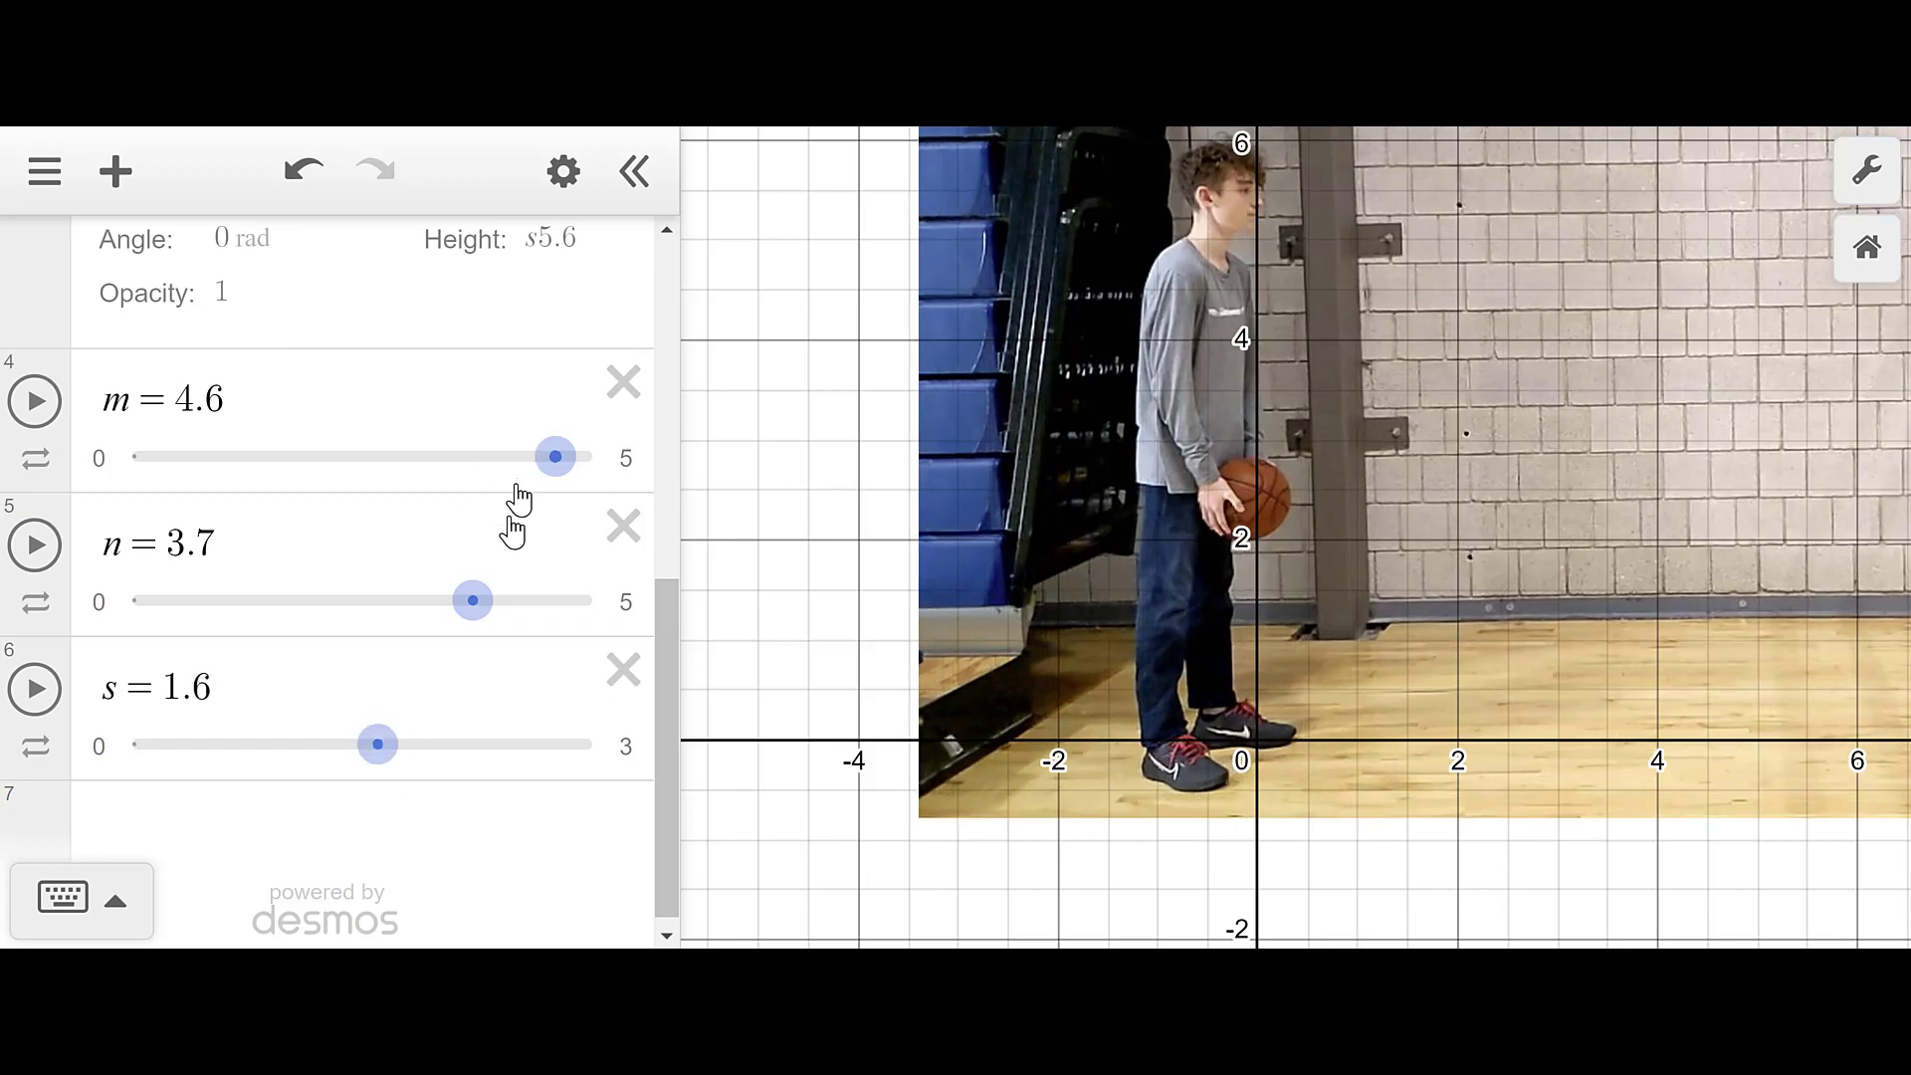
pyautogui.moveTo(489, 619)
pyautogui.mouseDown()
pyautogui.moveTo(524, 627)
pyautogui.moveTo(475, 631)
pyautogui.mouseUp()
pyautogui.moveTo(563, 467); pyautogui.dragTo(571, 459)
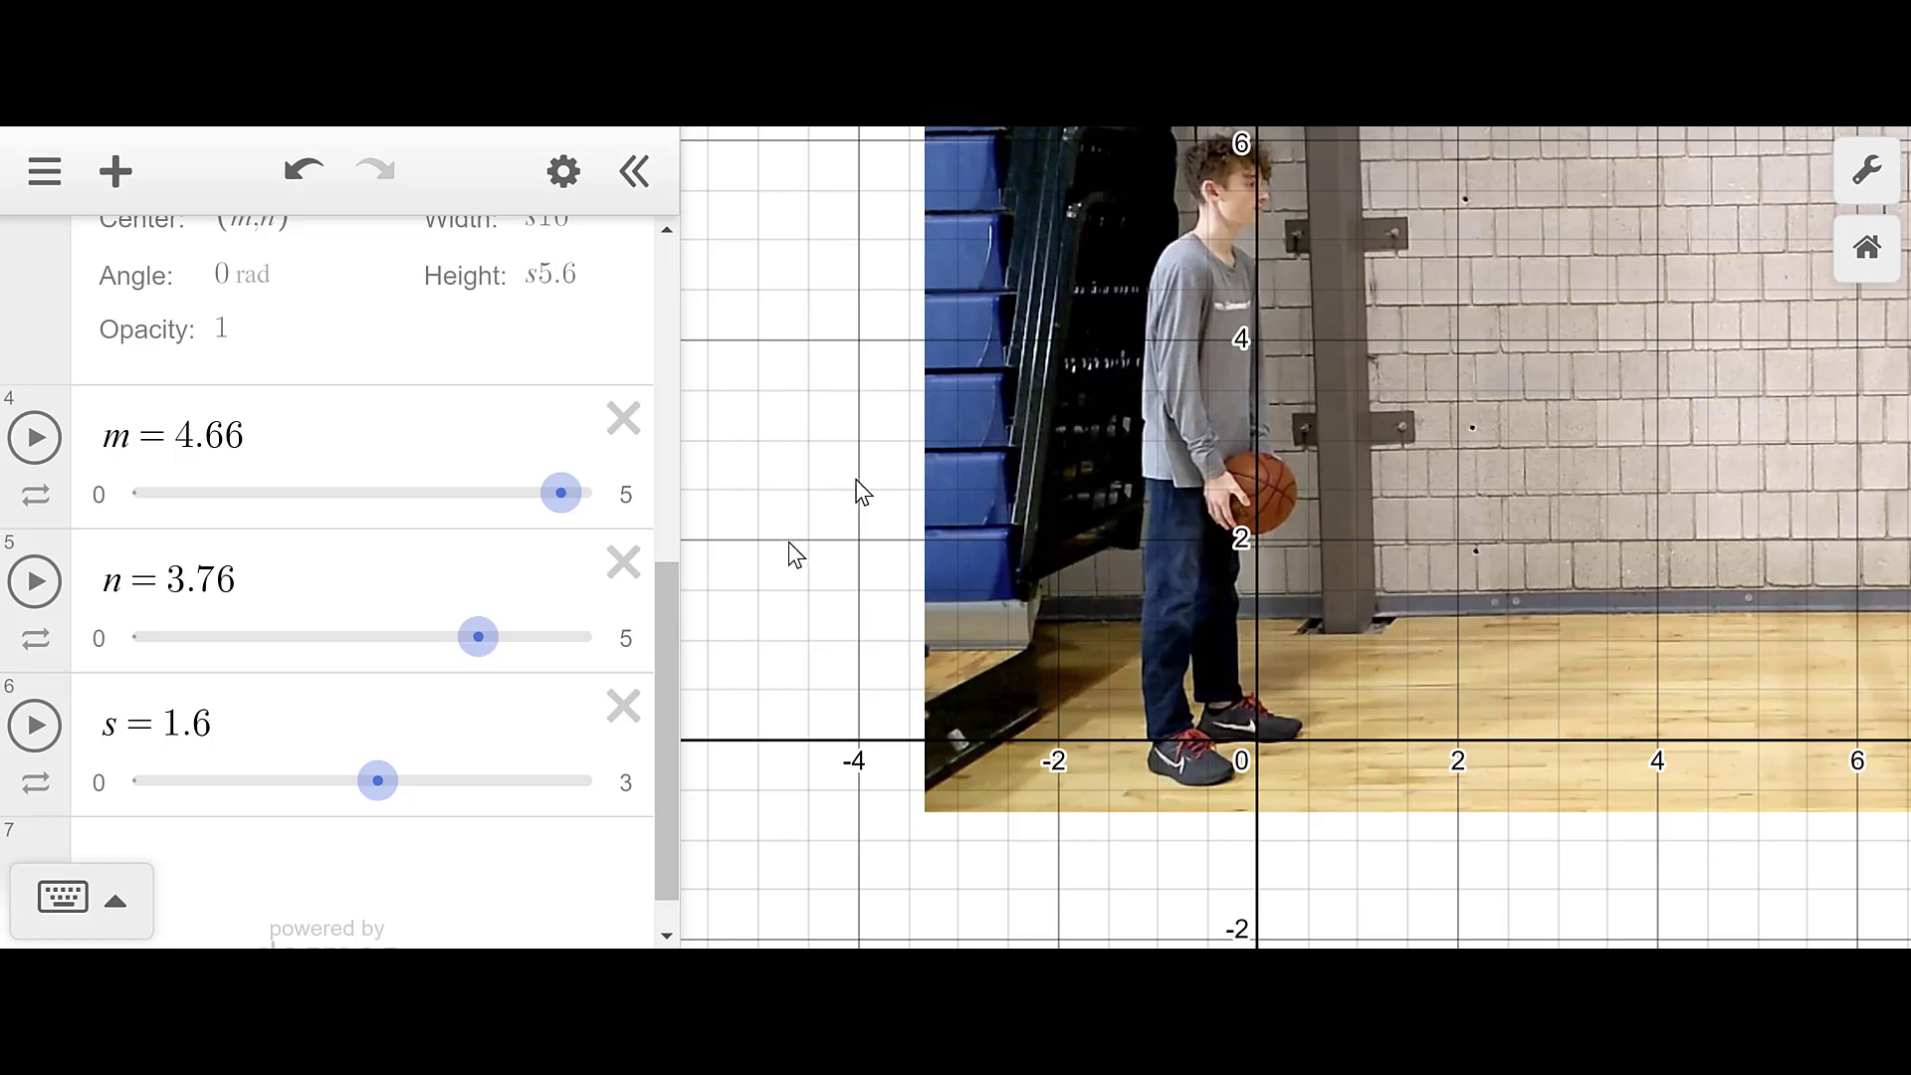
# - Zoom out to show the entire gym photo and select empty expression row 7
pyautogui.scroll(-4, 862, 491)
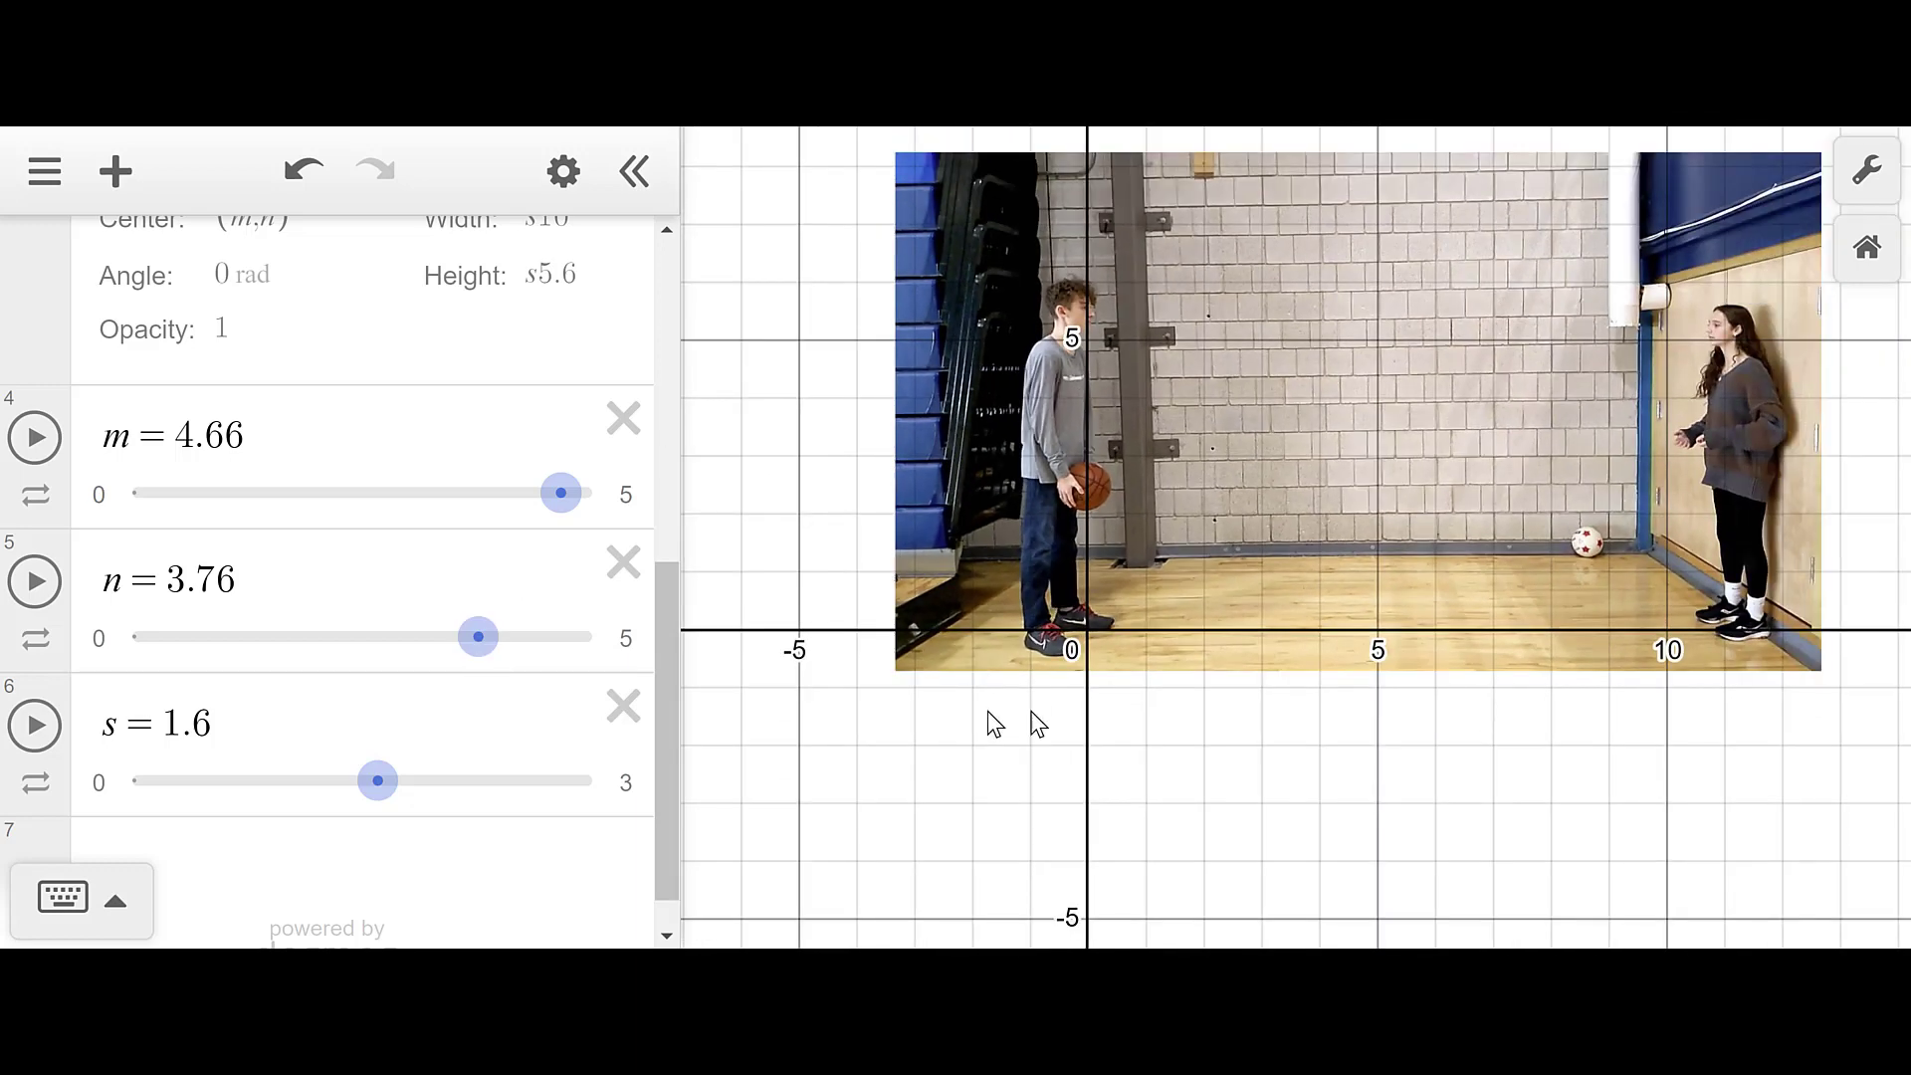
pyautogui.scroll(-1, 478, 548)
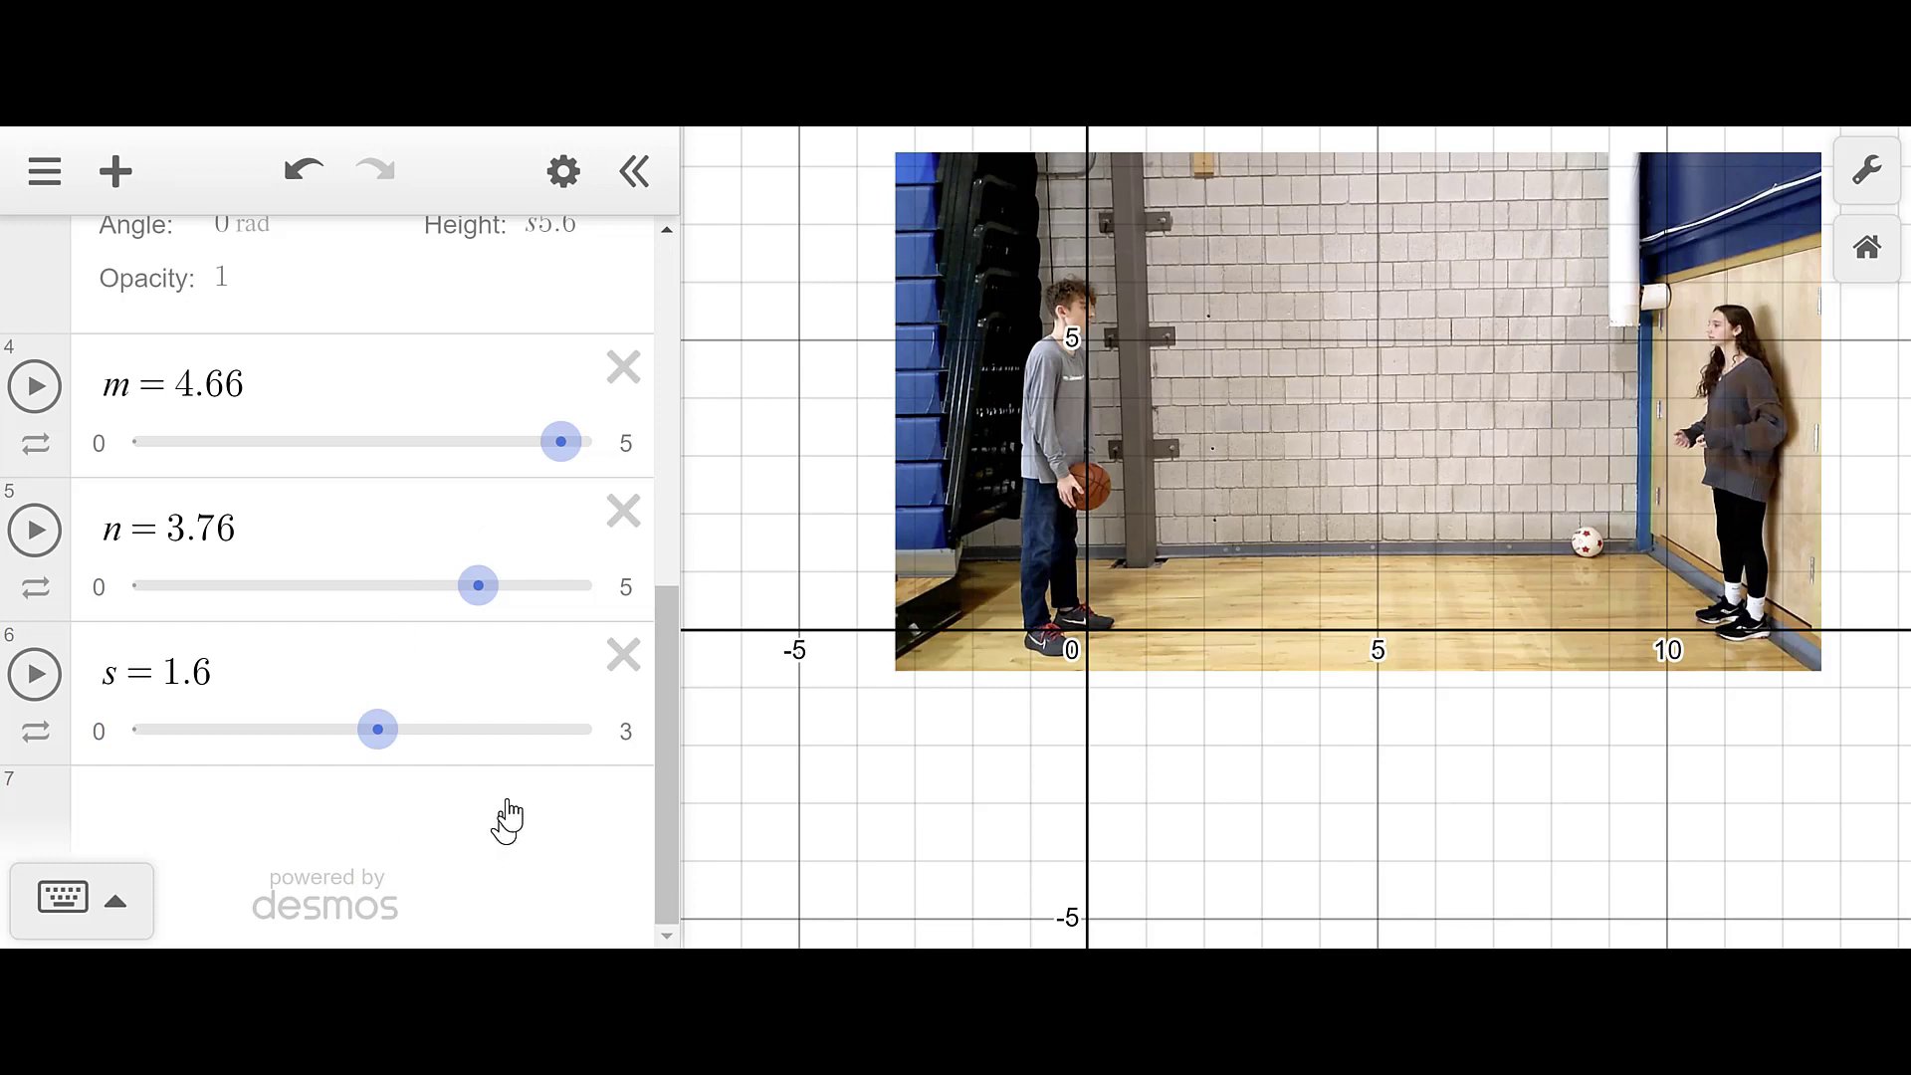
pyautogui.click(284, 811)
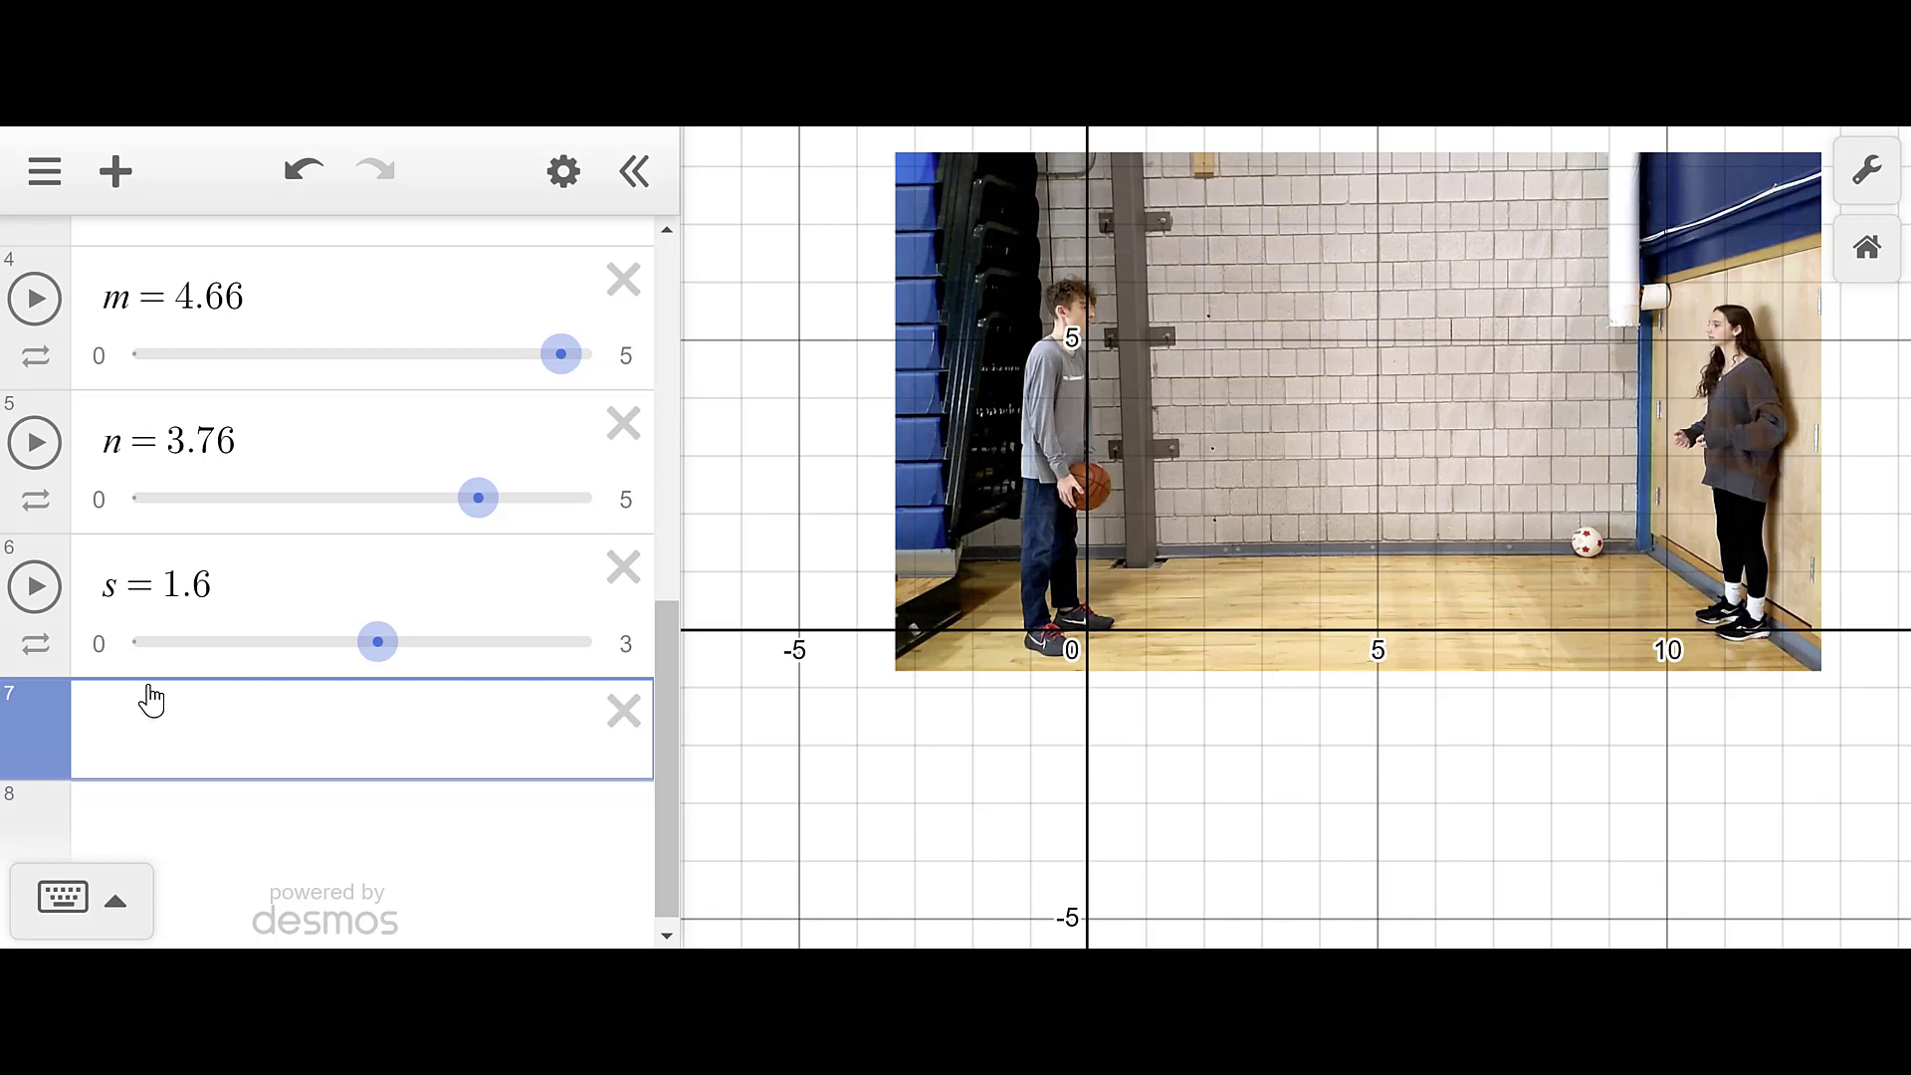
# - Enter the point (p, l) and create sliders p and l, both starting at 1
pyautogui.write('(')
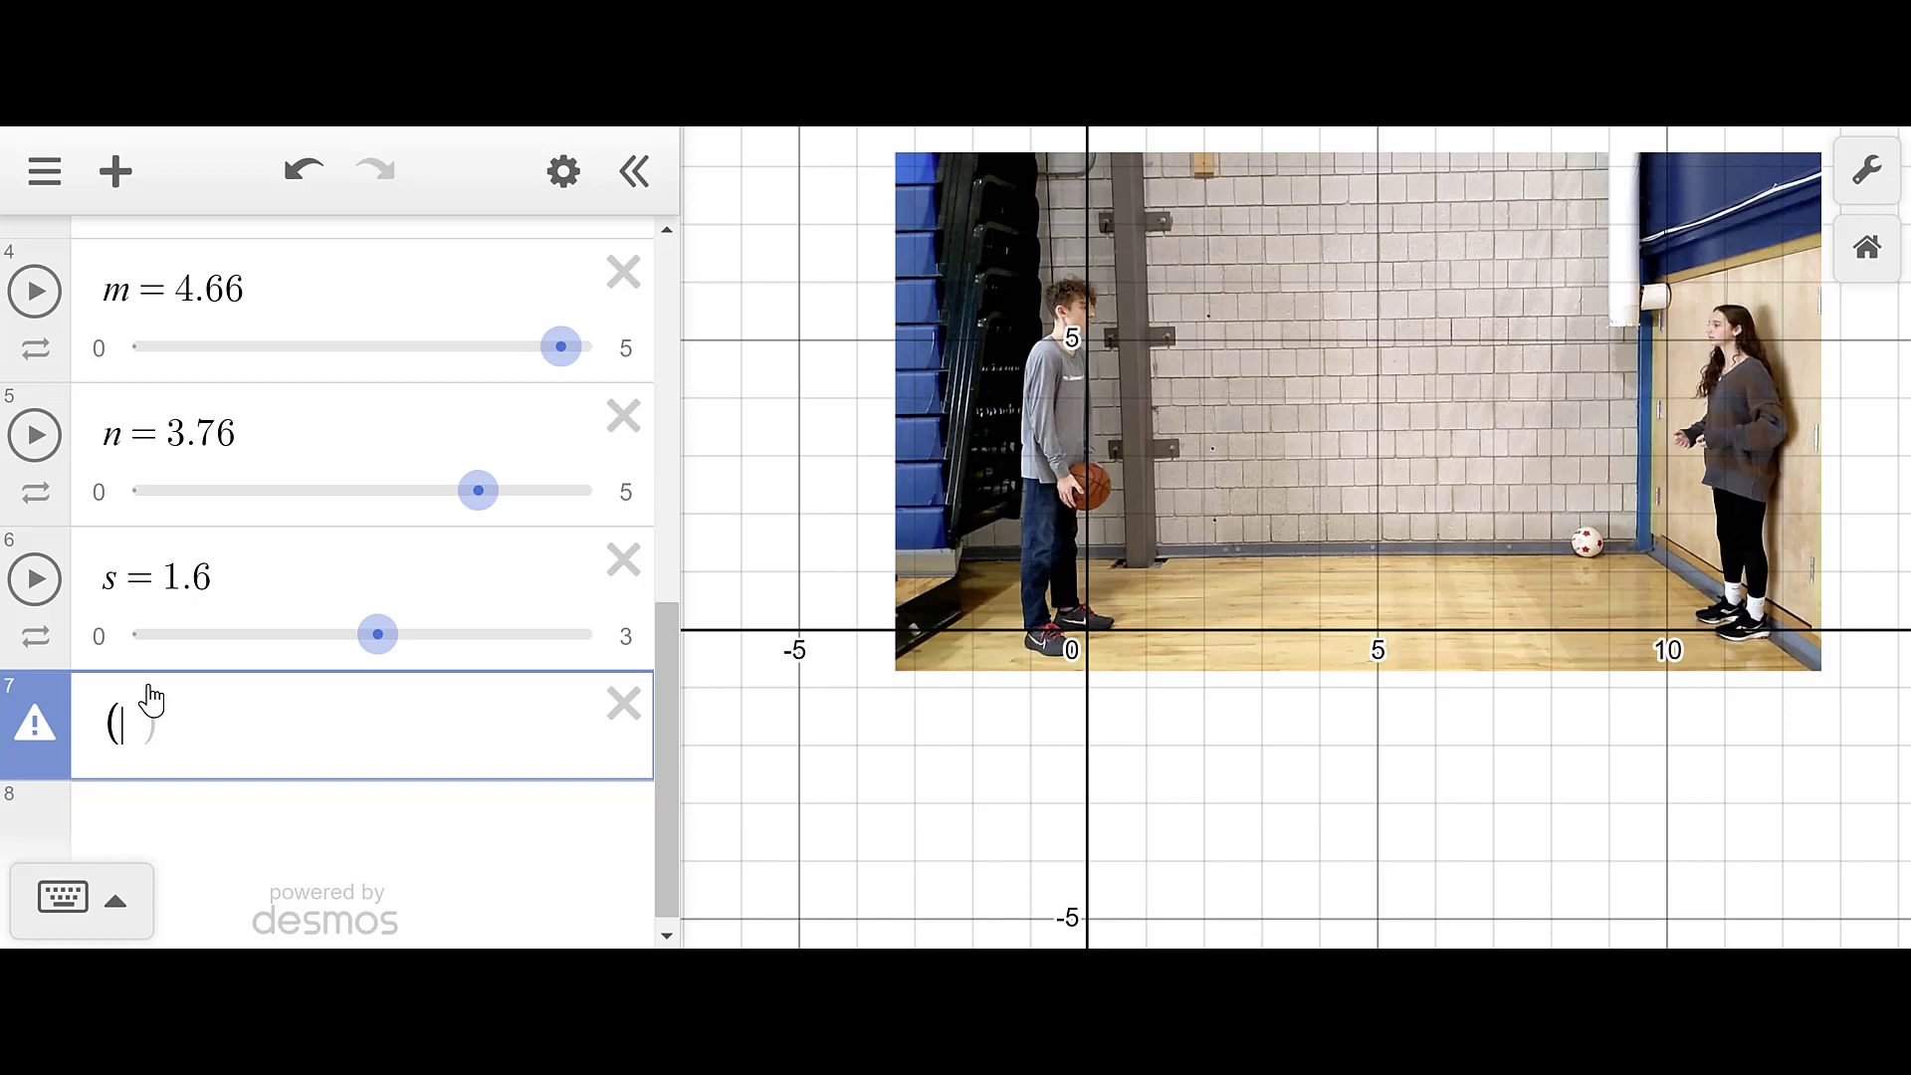
pyautogui.write('p,')
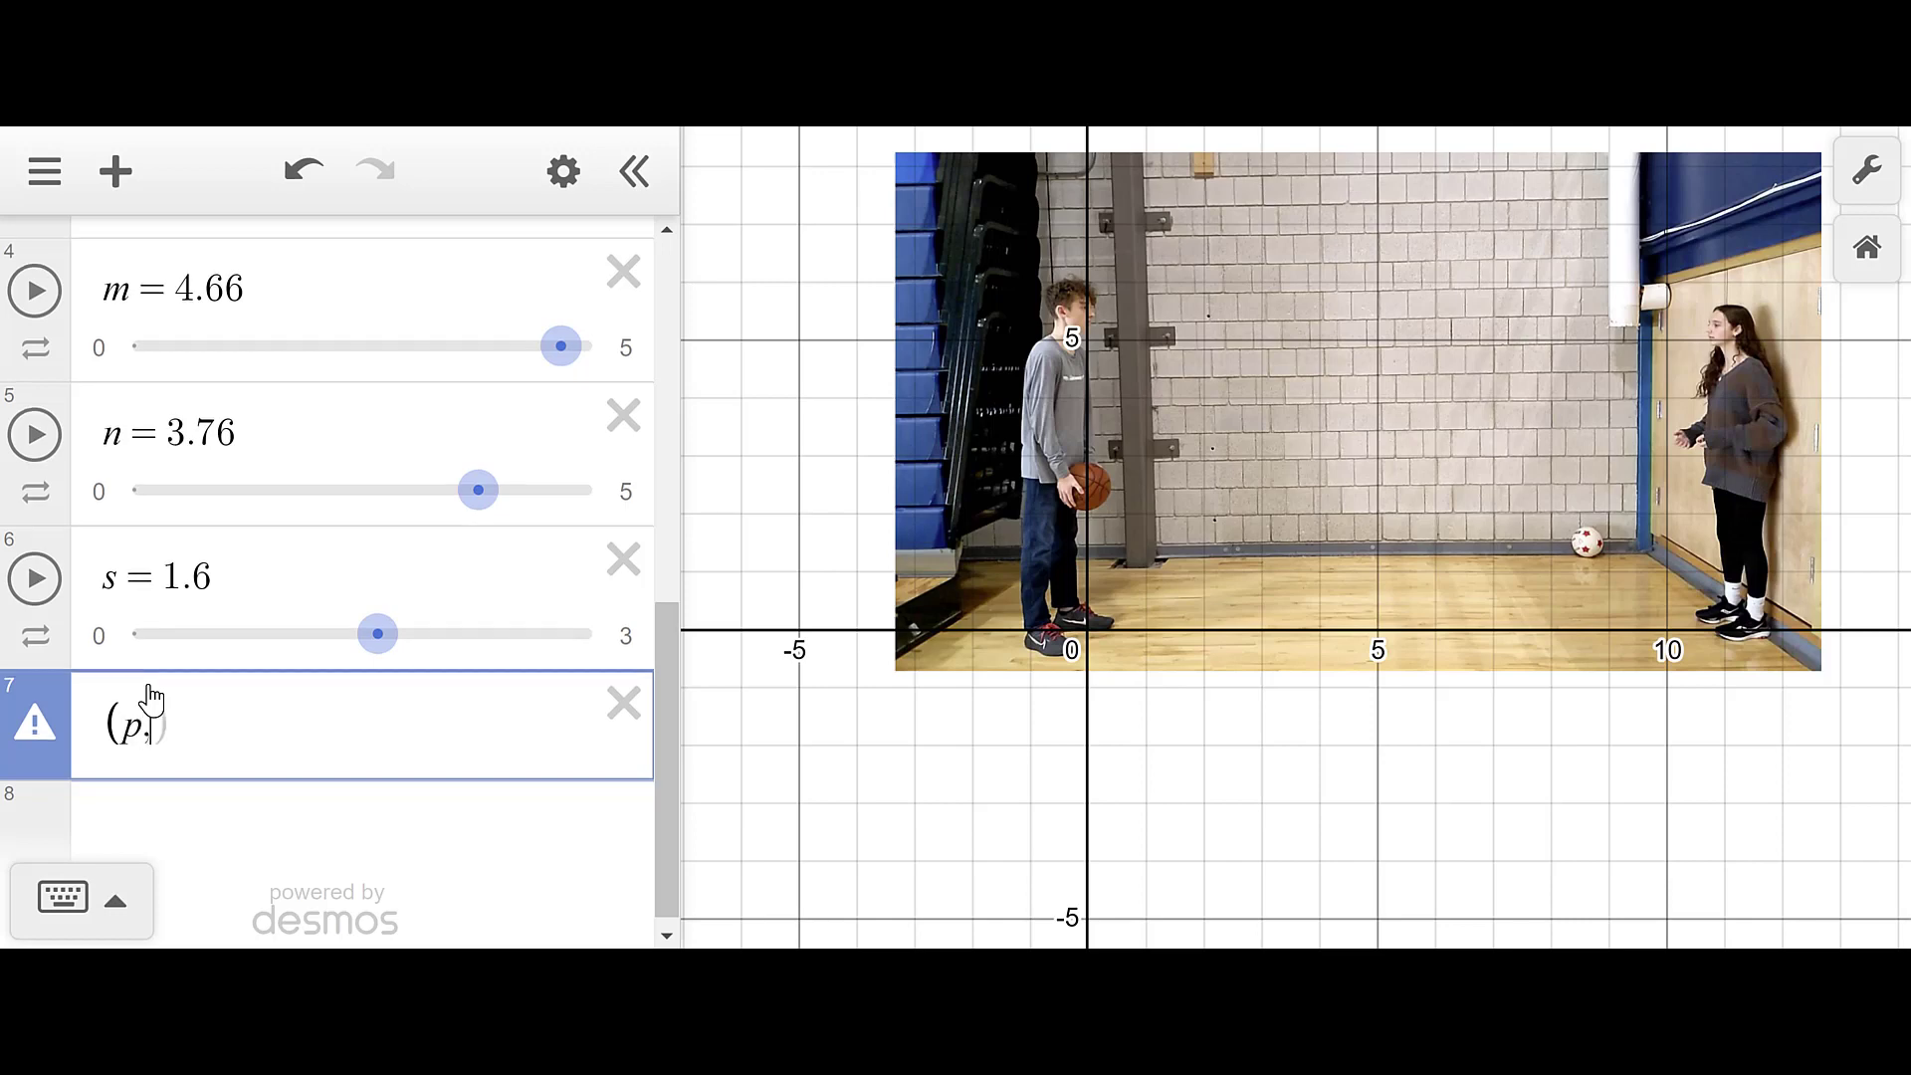
pyautogui.write('l)')
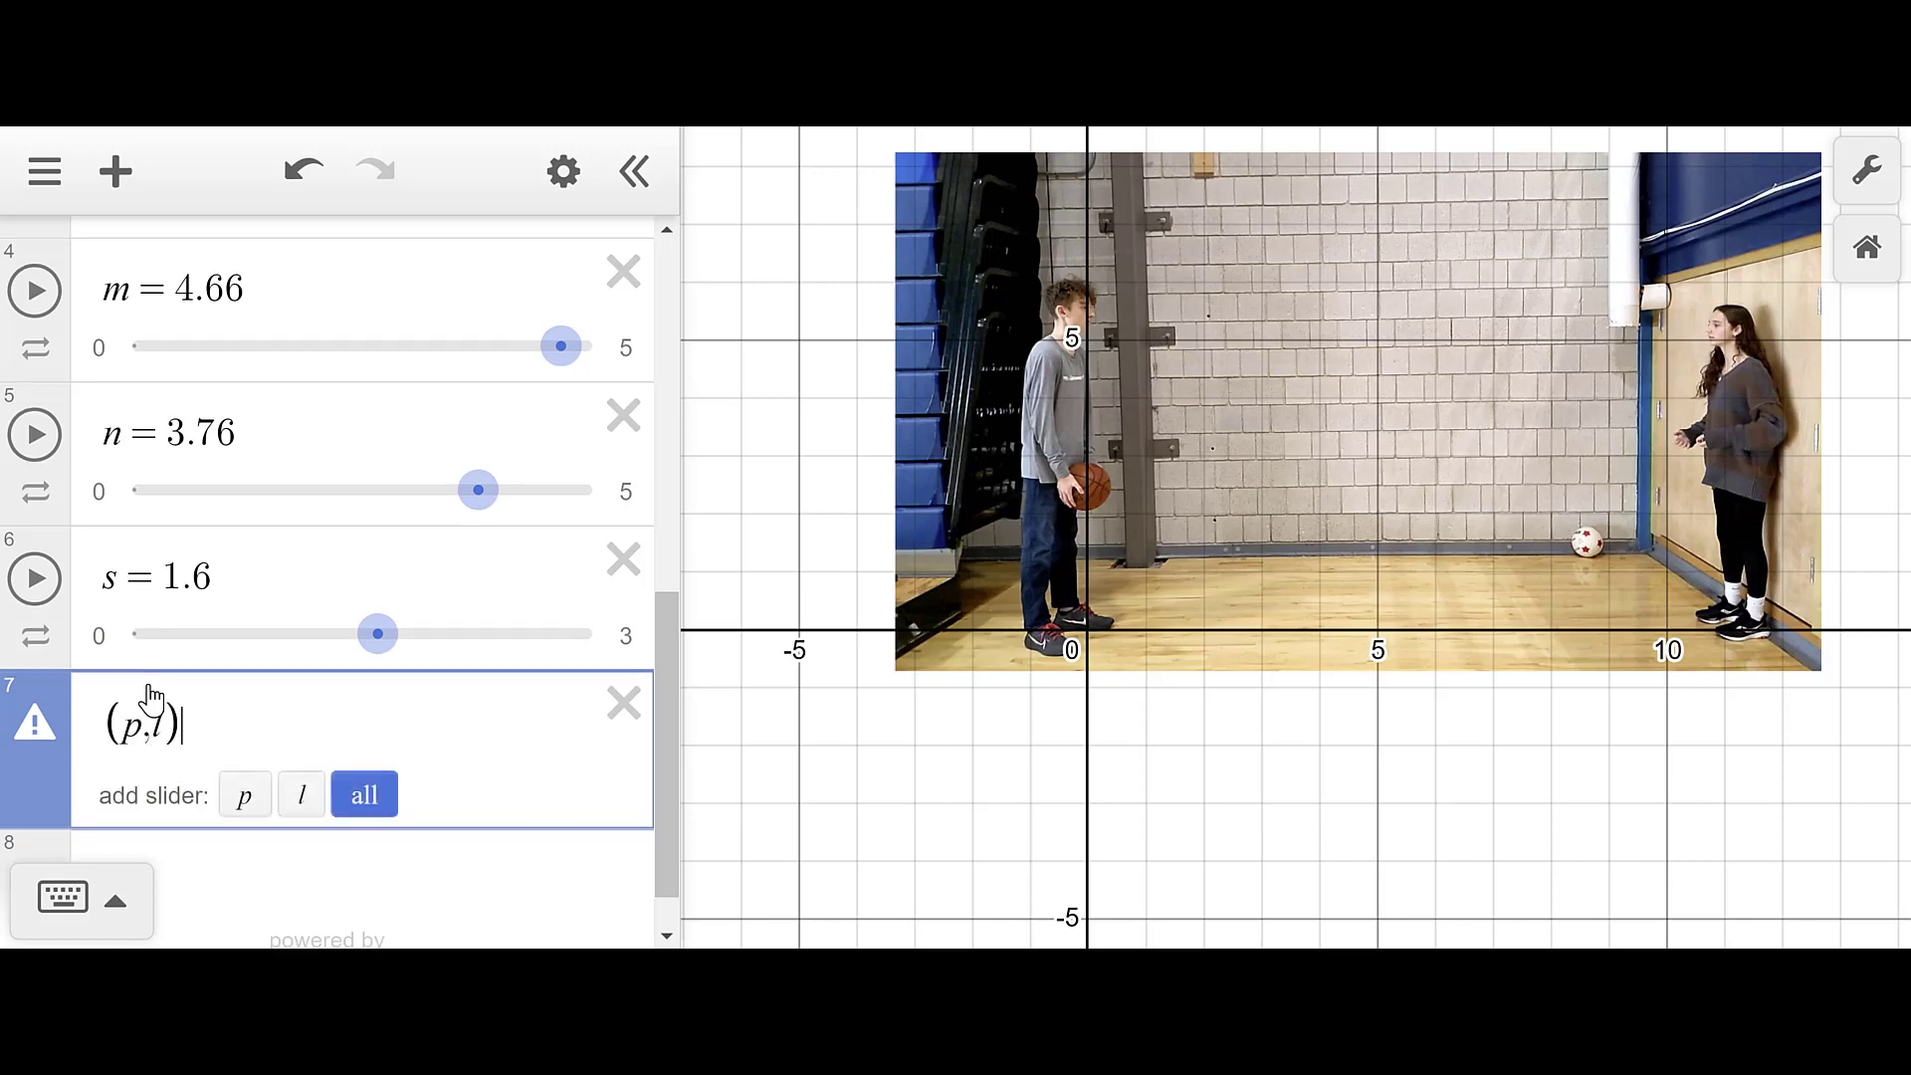
pyautogui.click(374, 798)
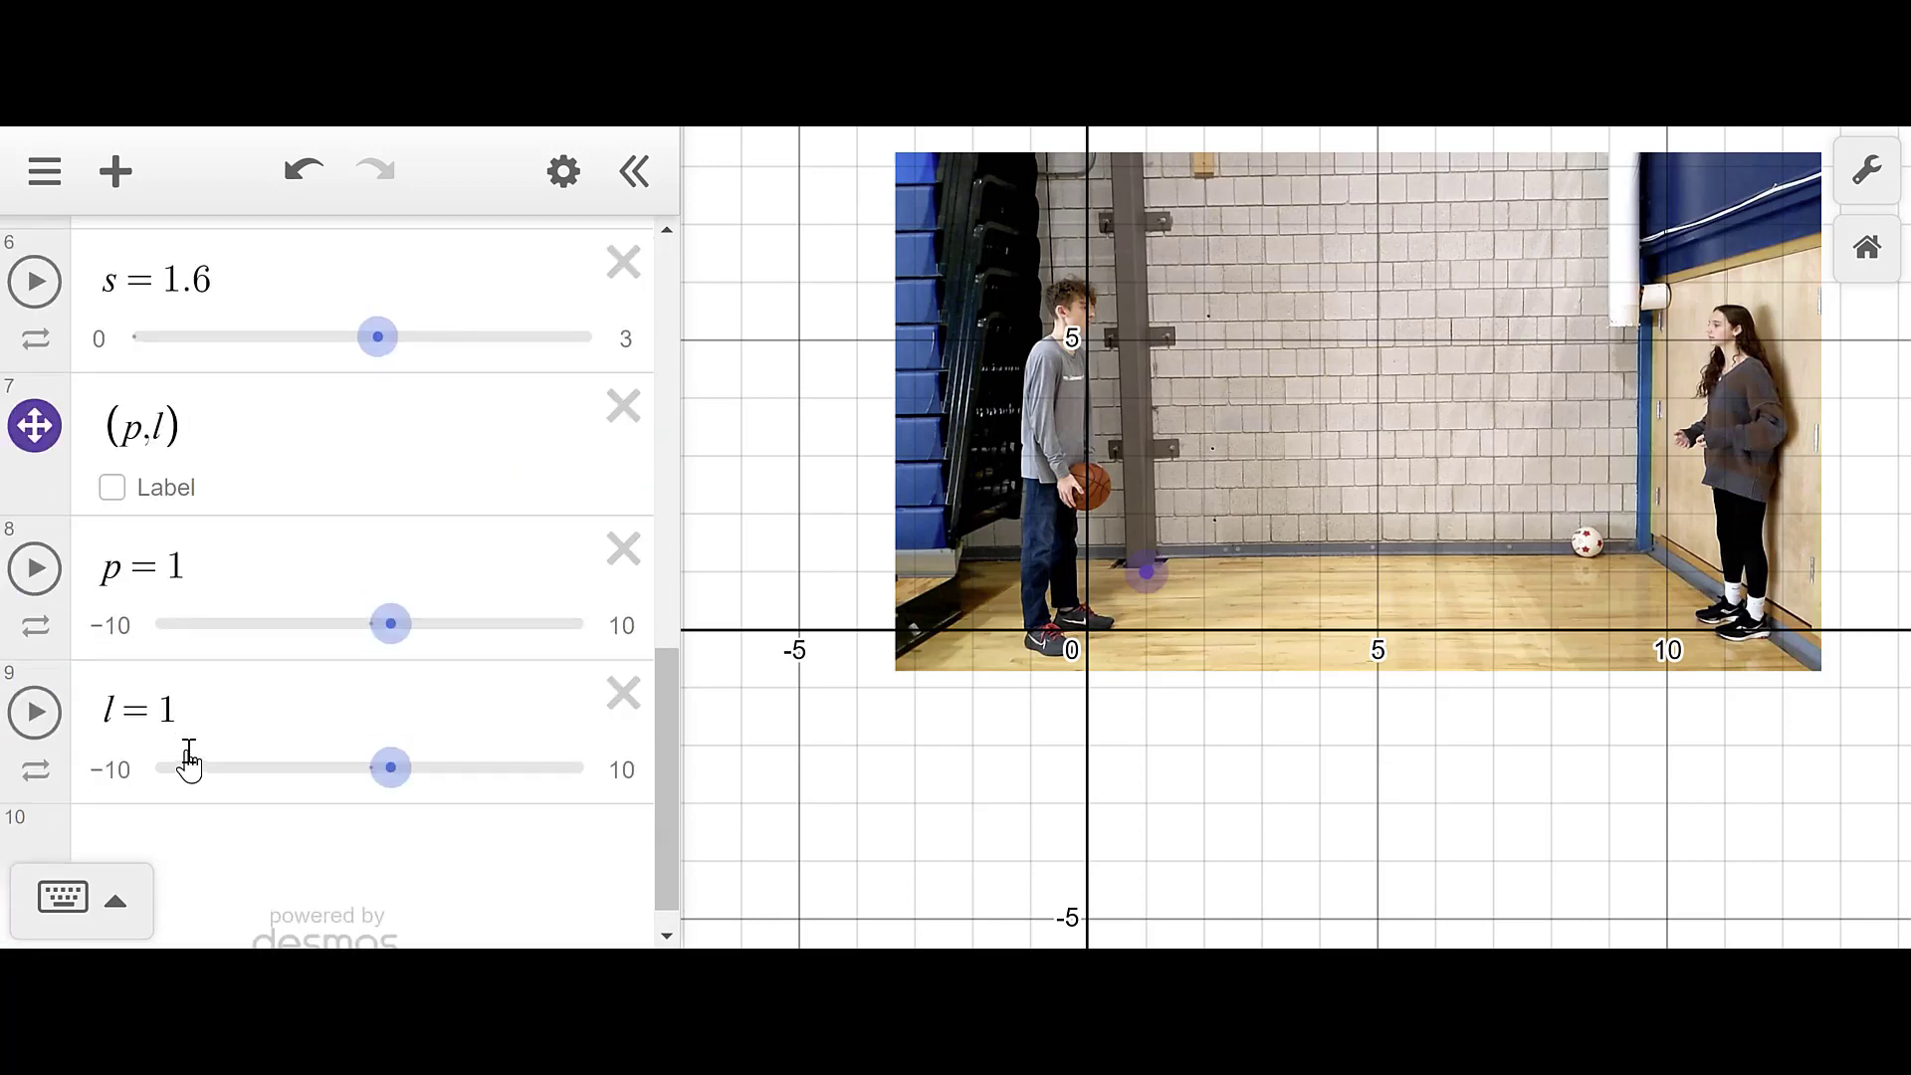
pyautogui.scroll(-3, 185, 761)
pyautogui.scroll(3, 185, 762)
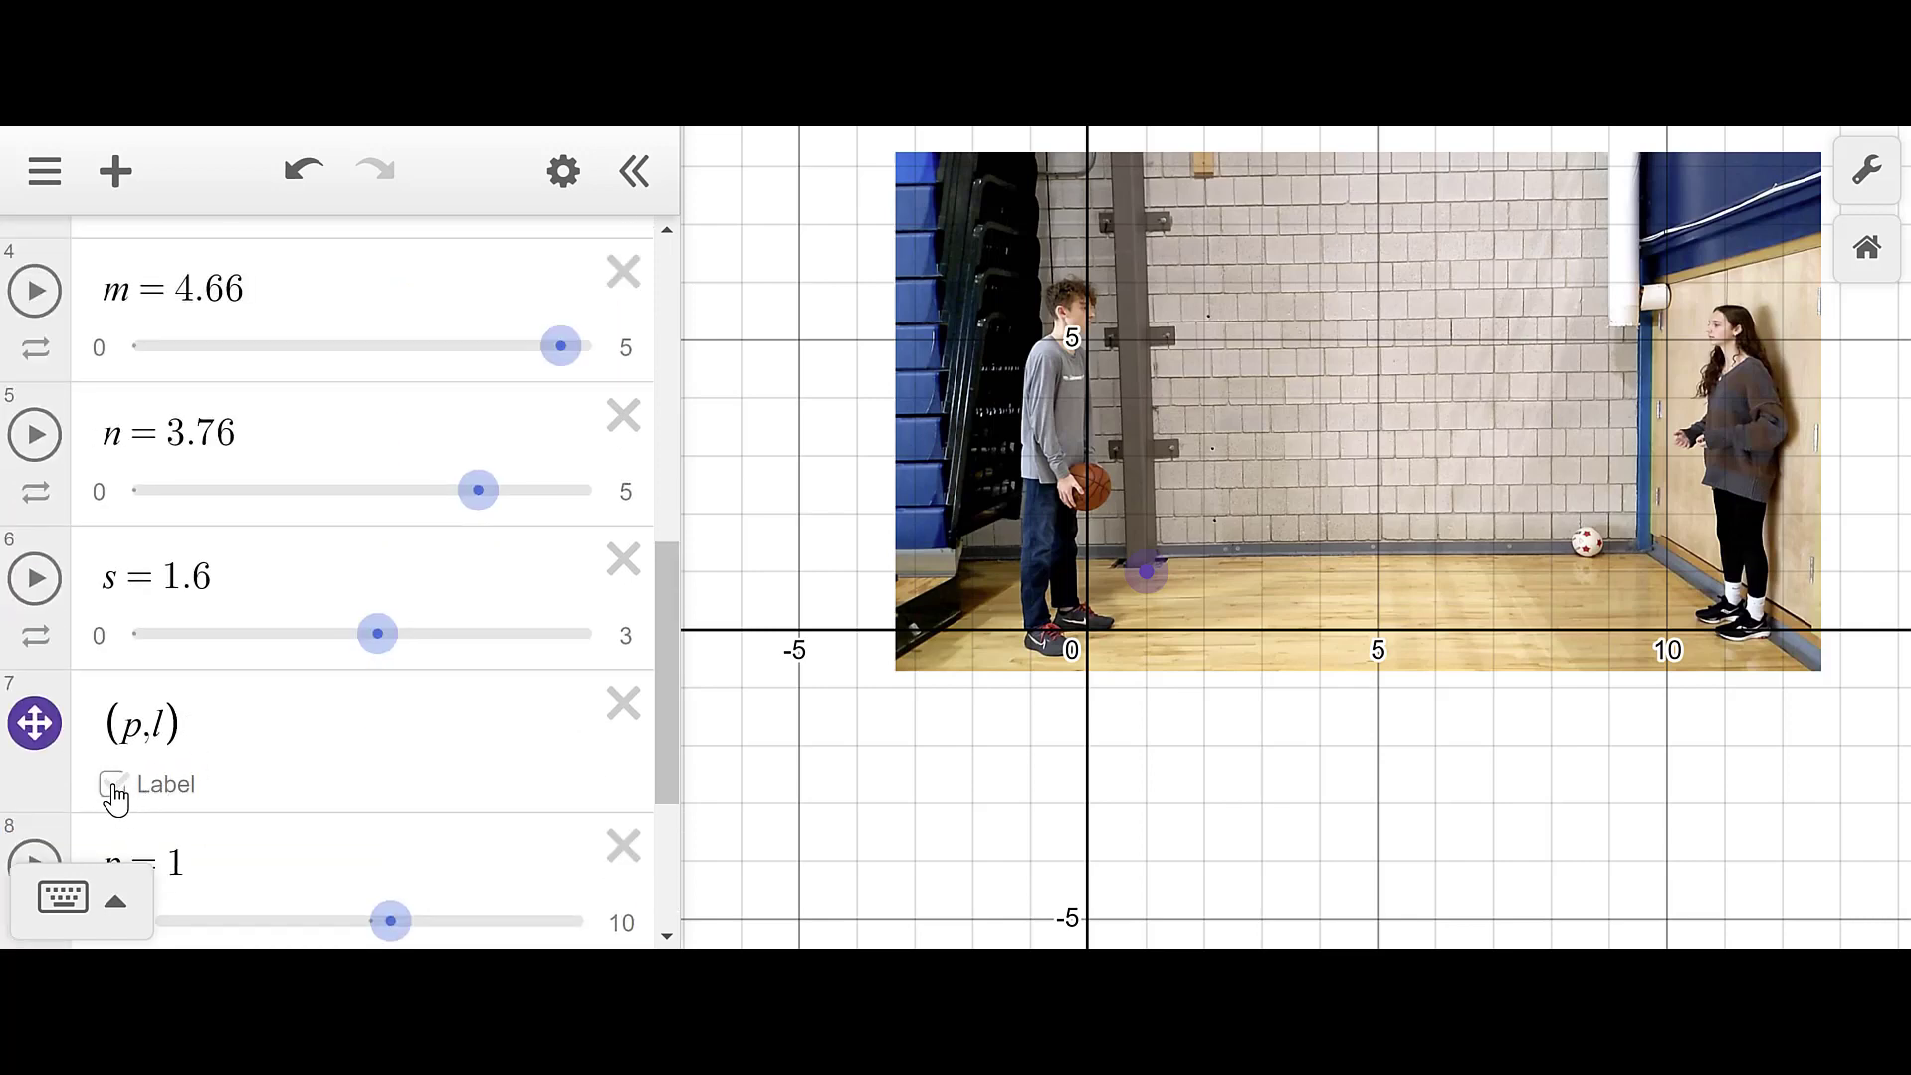
# - Label the point (p, l) with its (1, 1) coordinates and colour it green
pyautogui.click(113, 785)
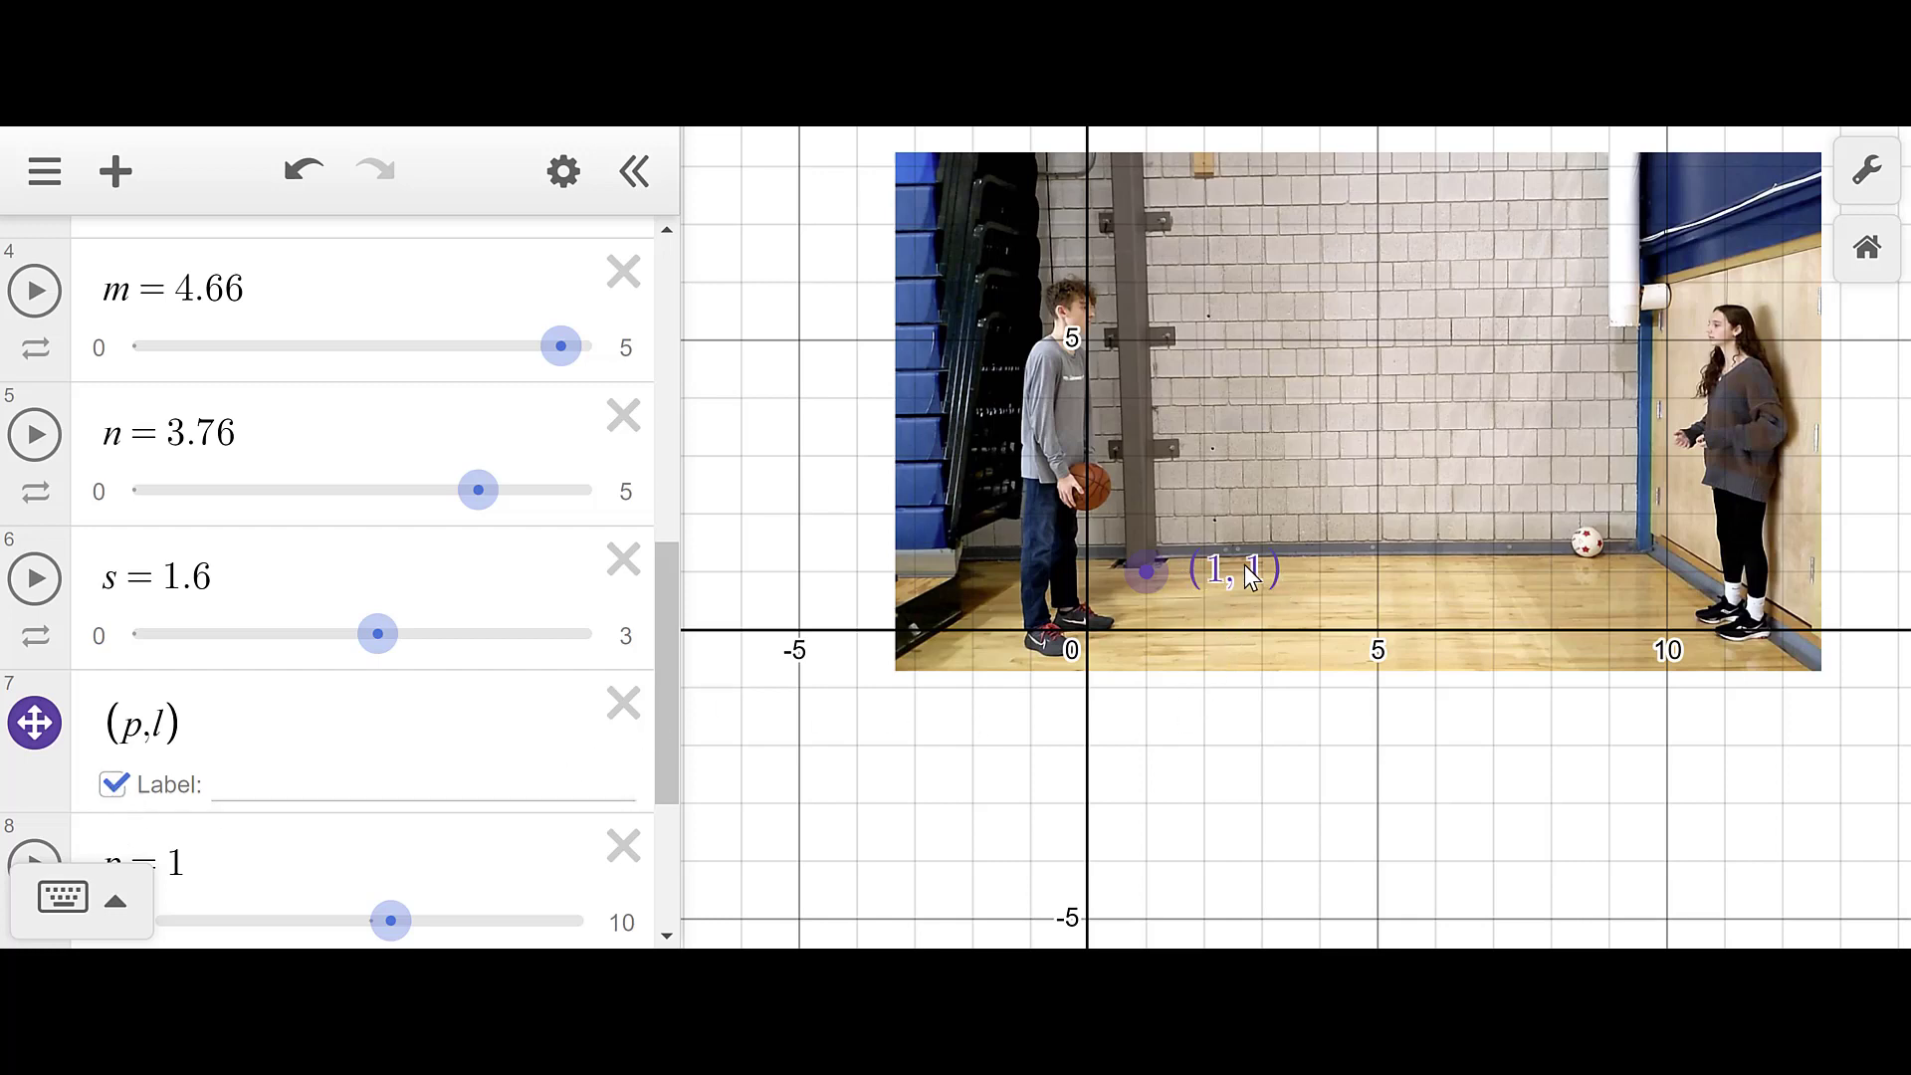
pyautogui.scroll(-3, 302, 794)
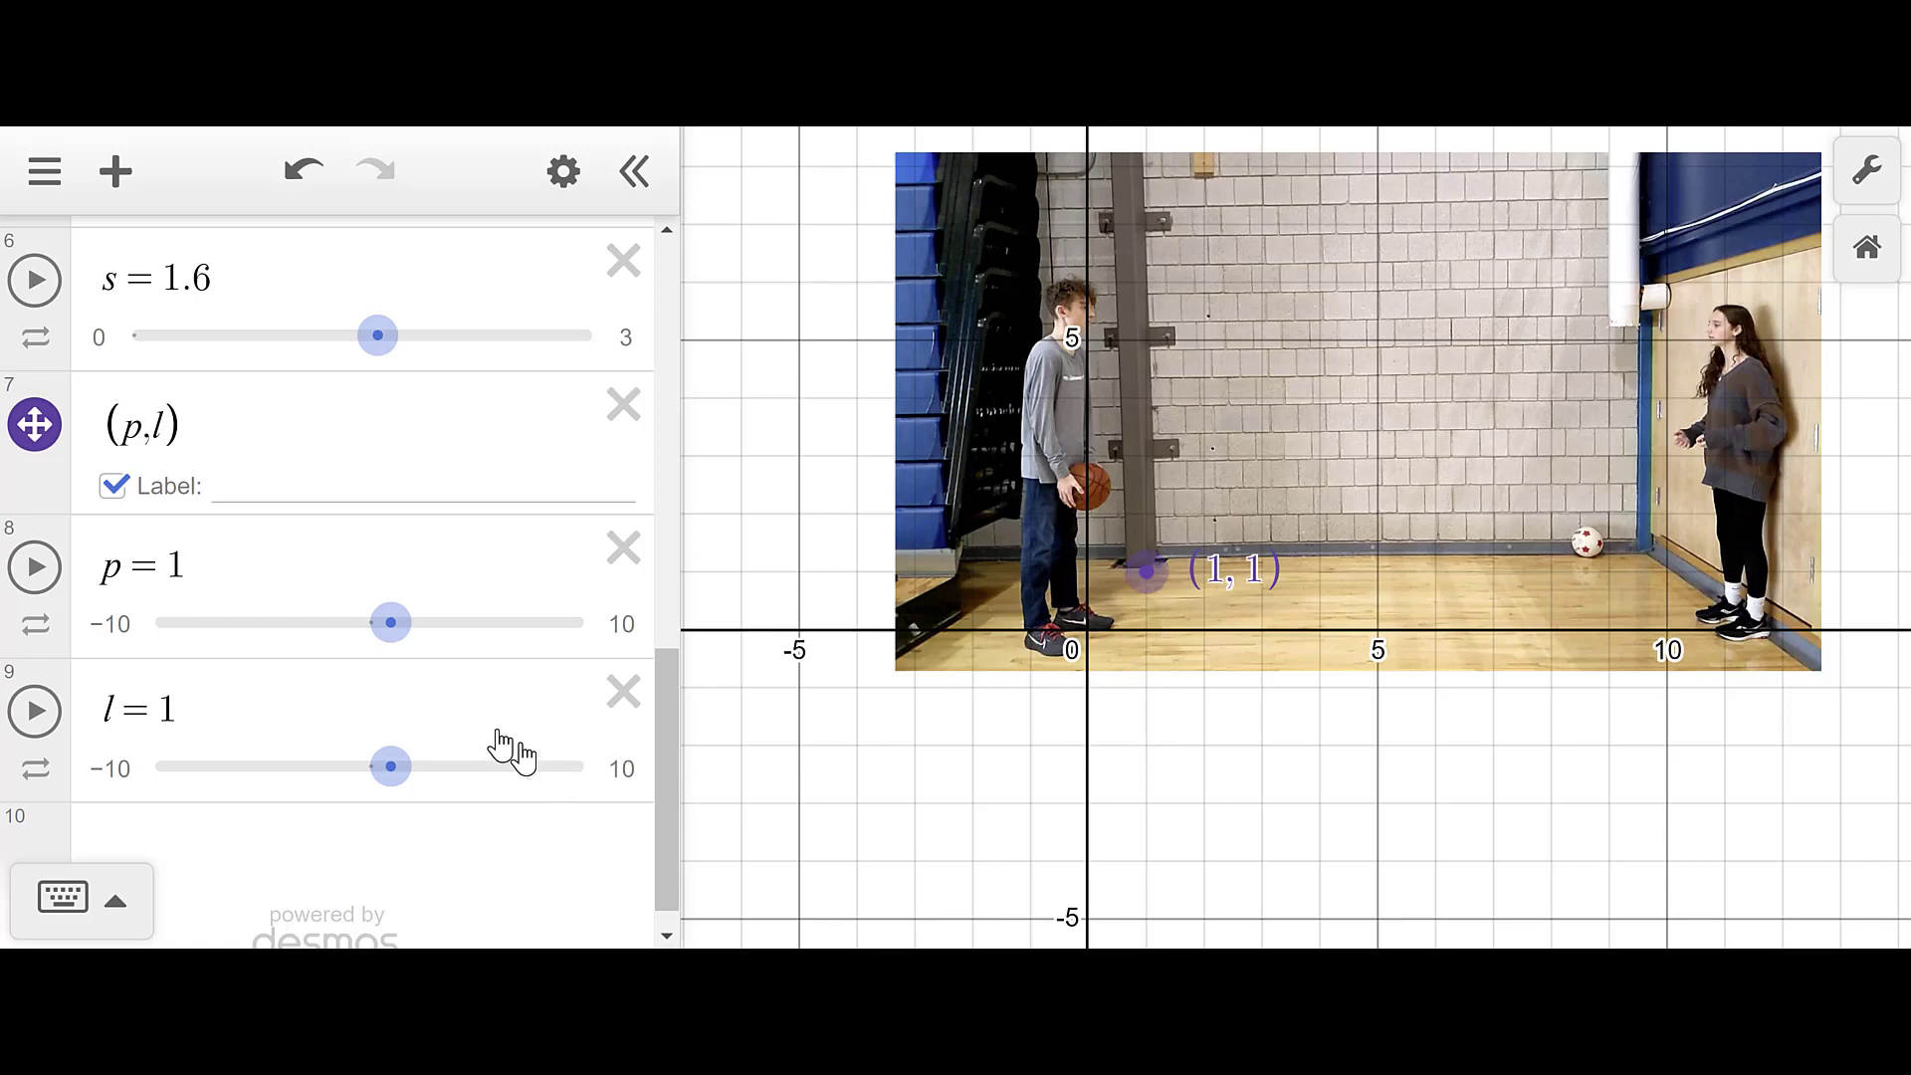
pyautogui.click(34, 451)
pyautogui.click(27, 451)
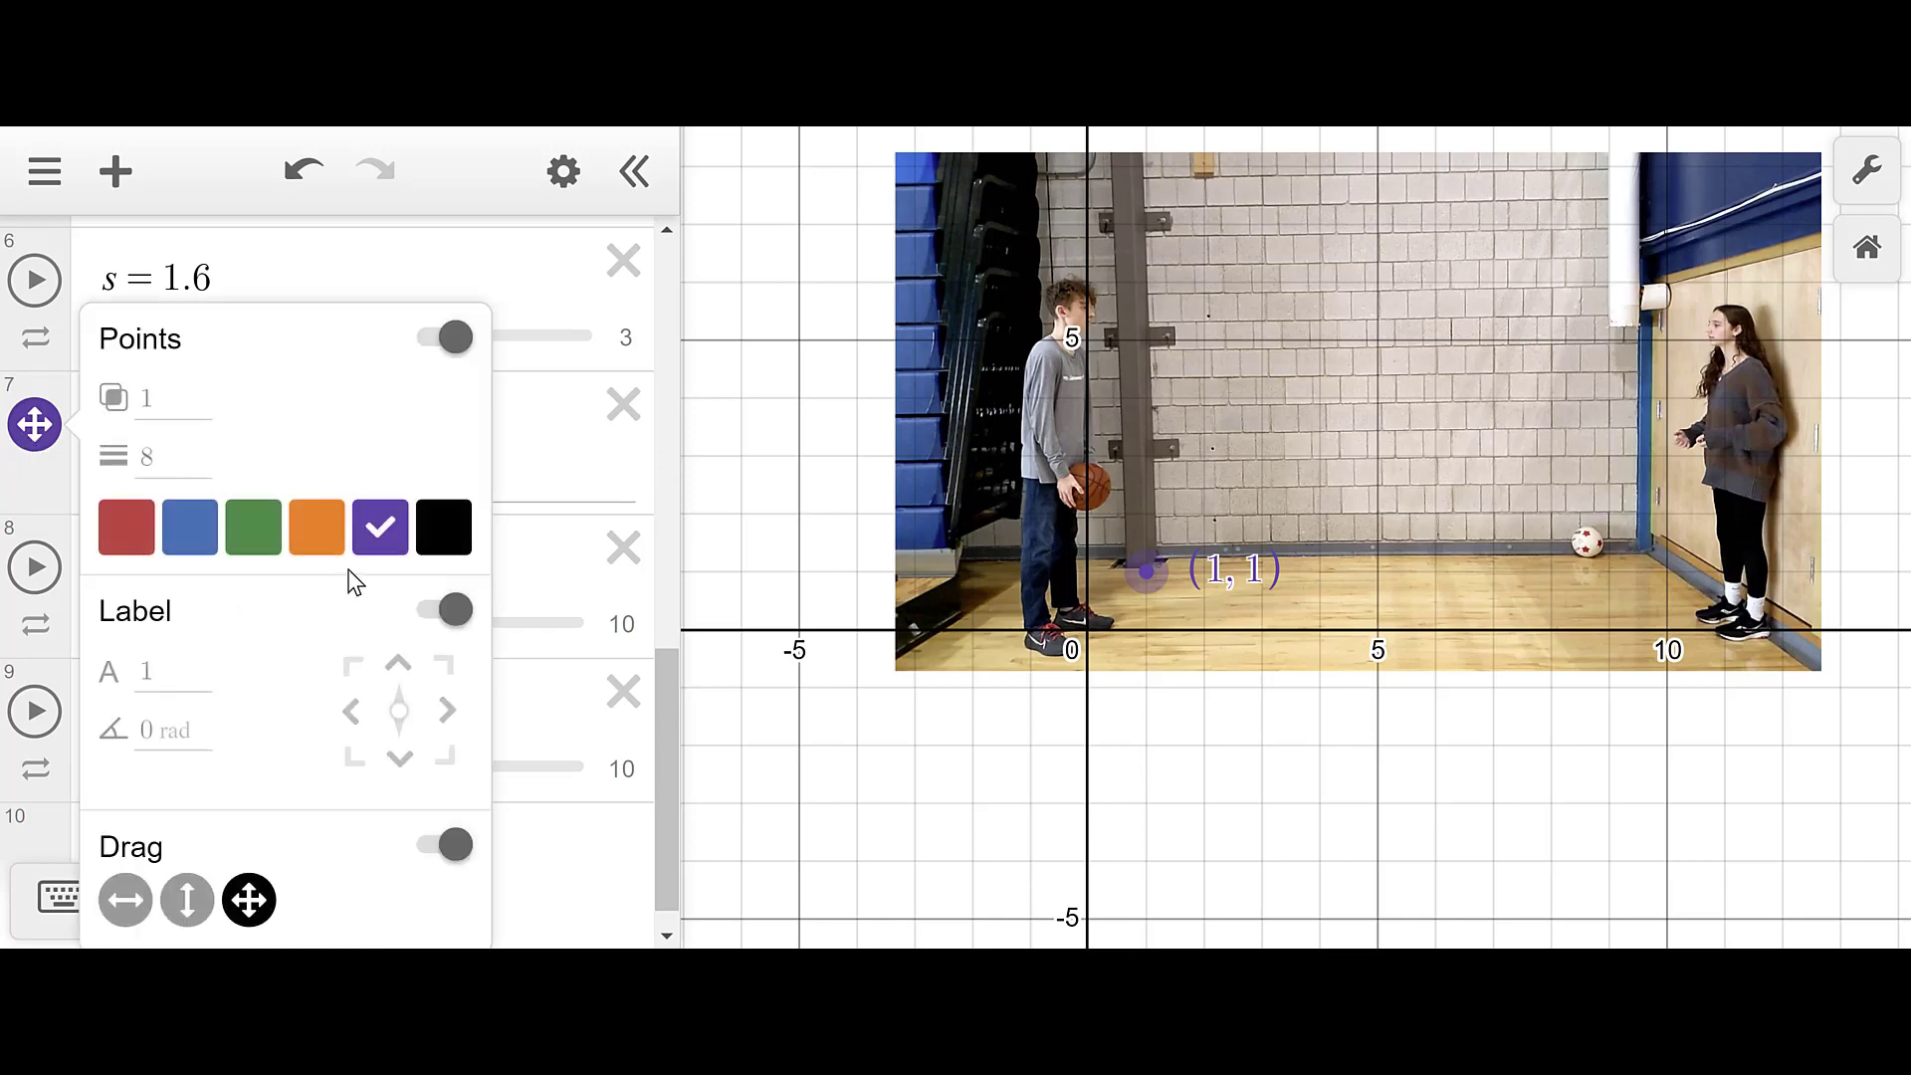
pyautogui.click(309, 530)
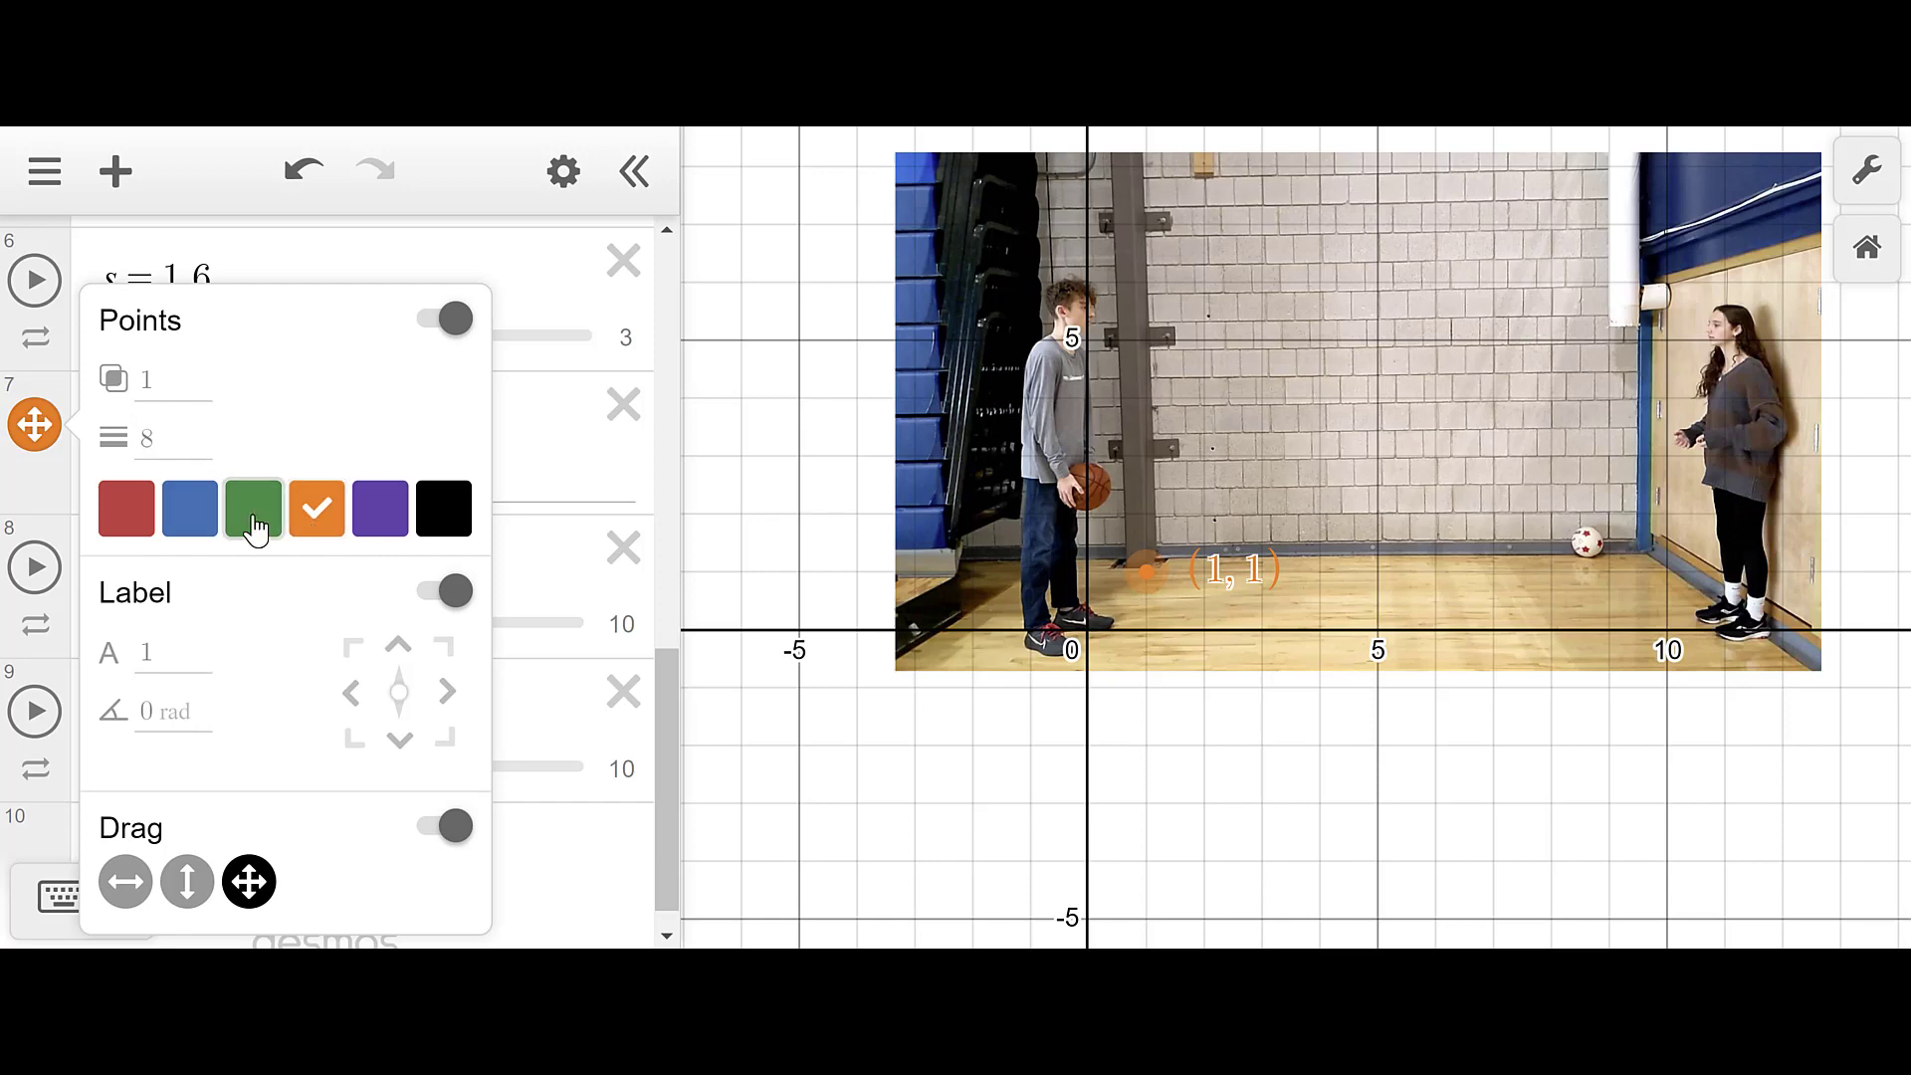
pyautogui.click(255, 525)
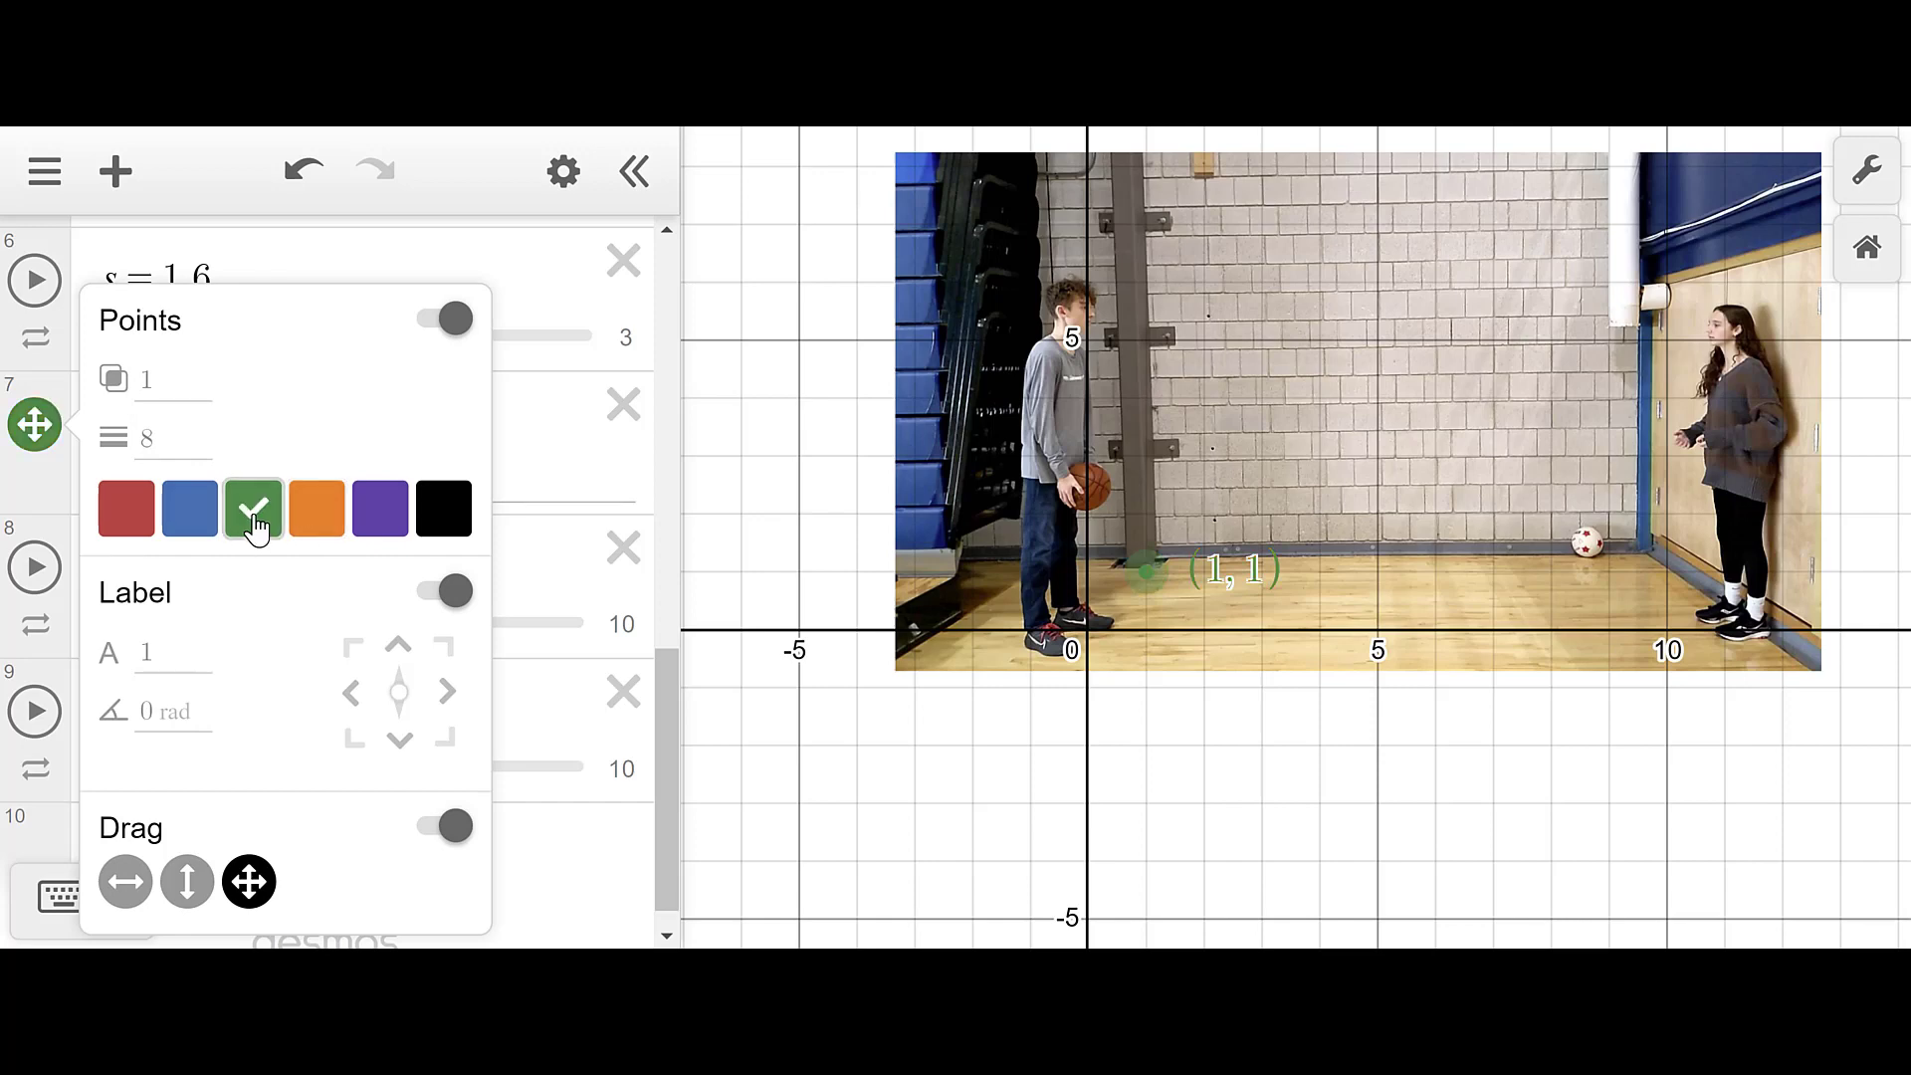
pyautogui.click(730, 758)
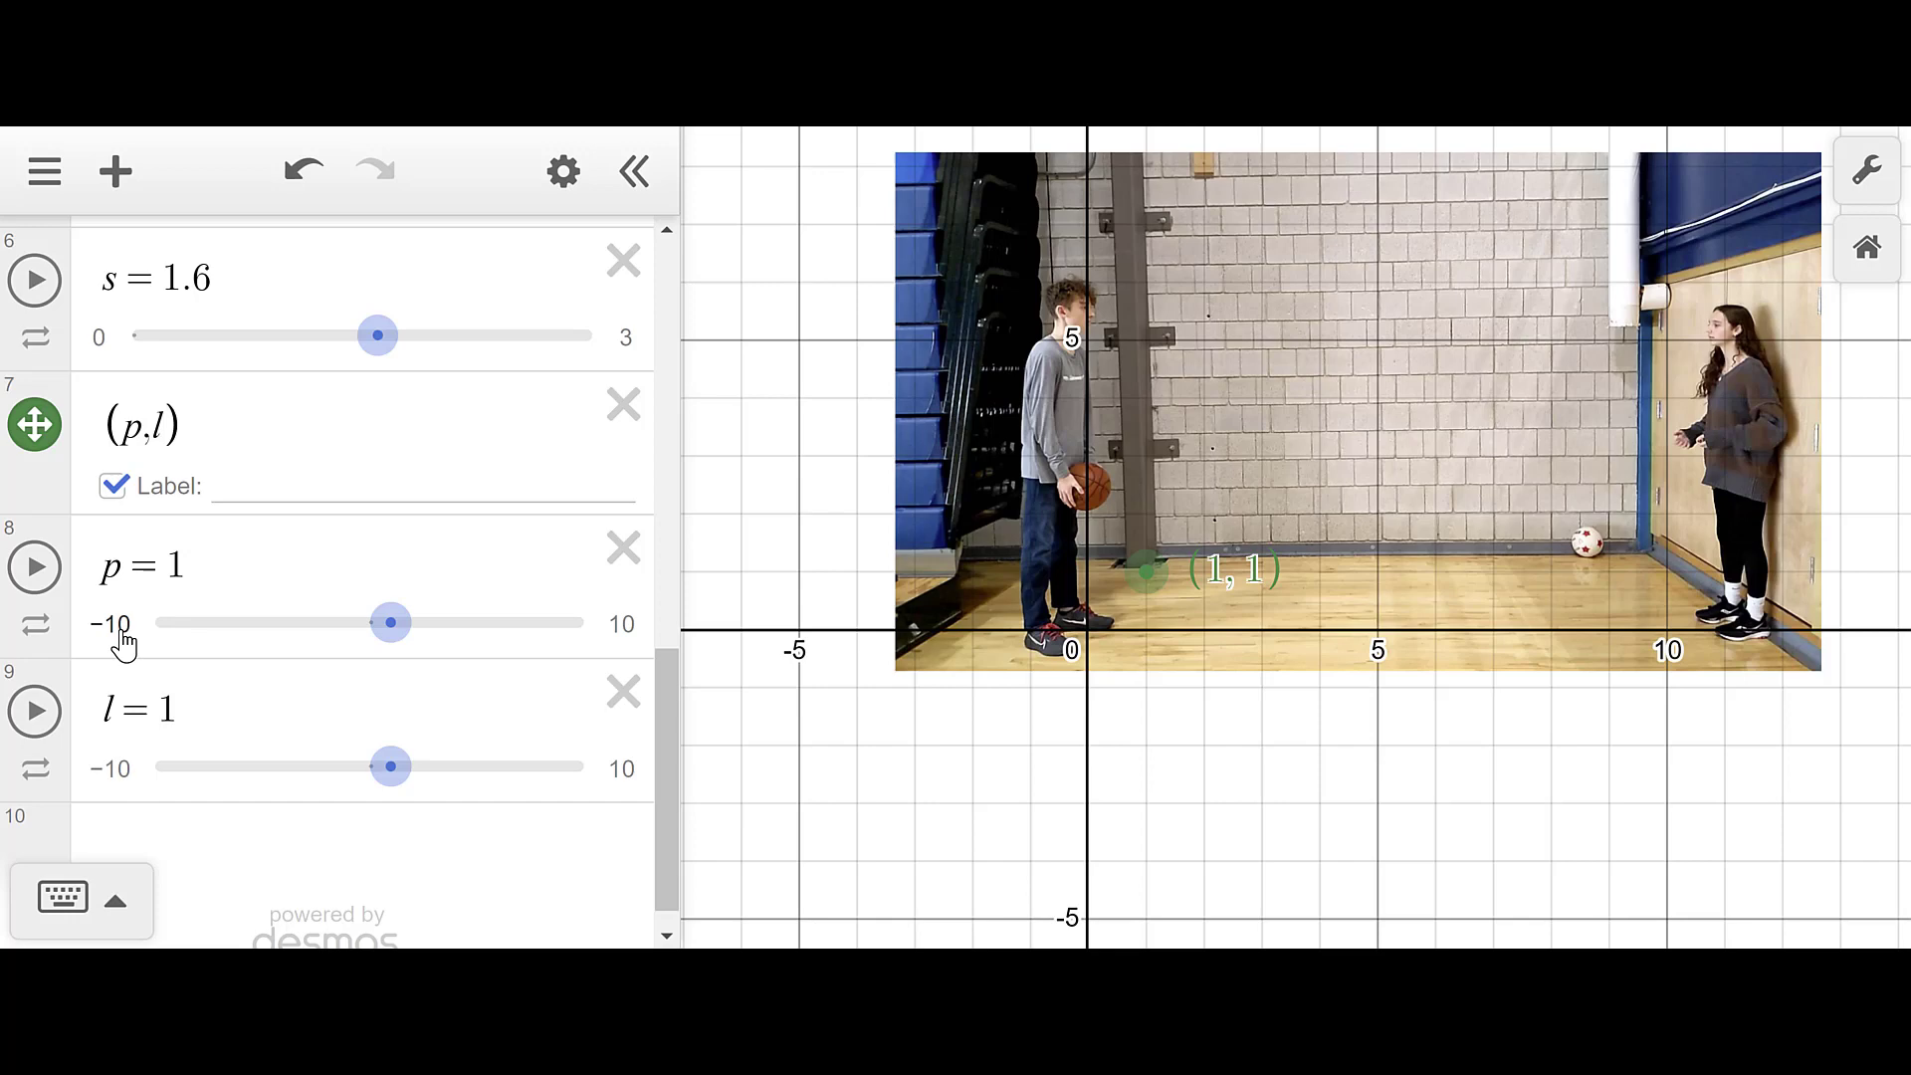
# - Give slider p a range of −10 to 10 with step 0.01
pyautogui.click(621, 637)
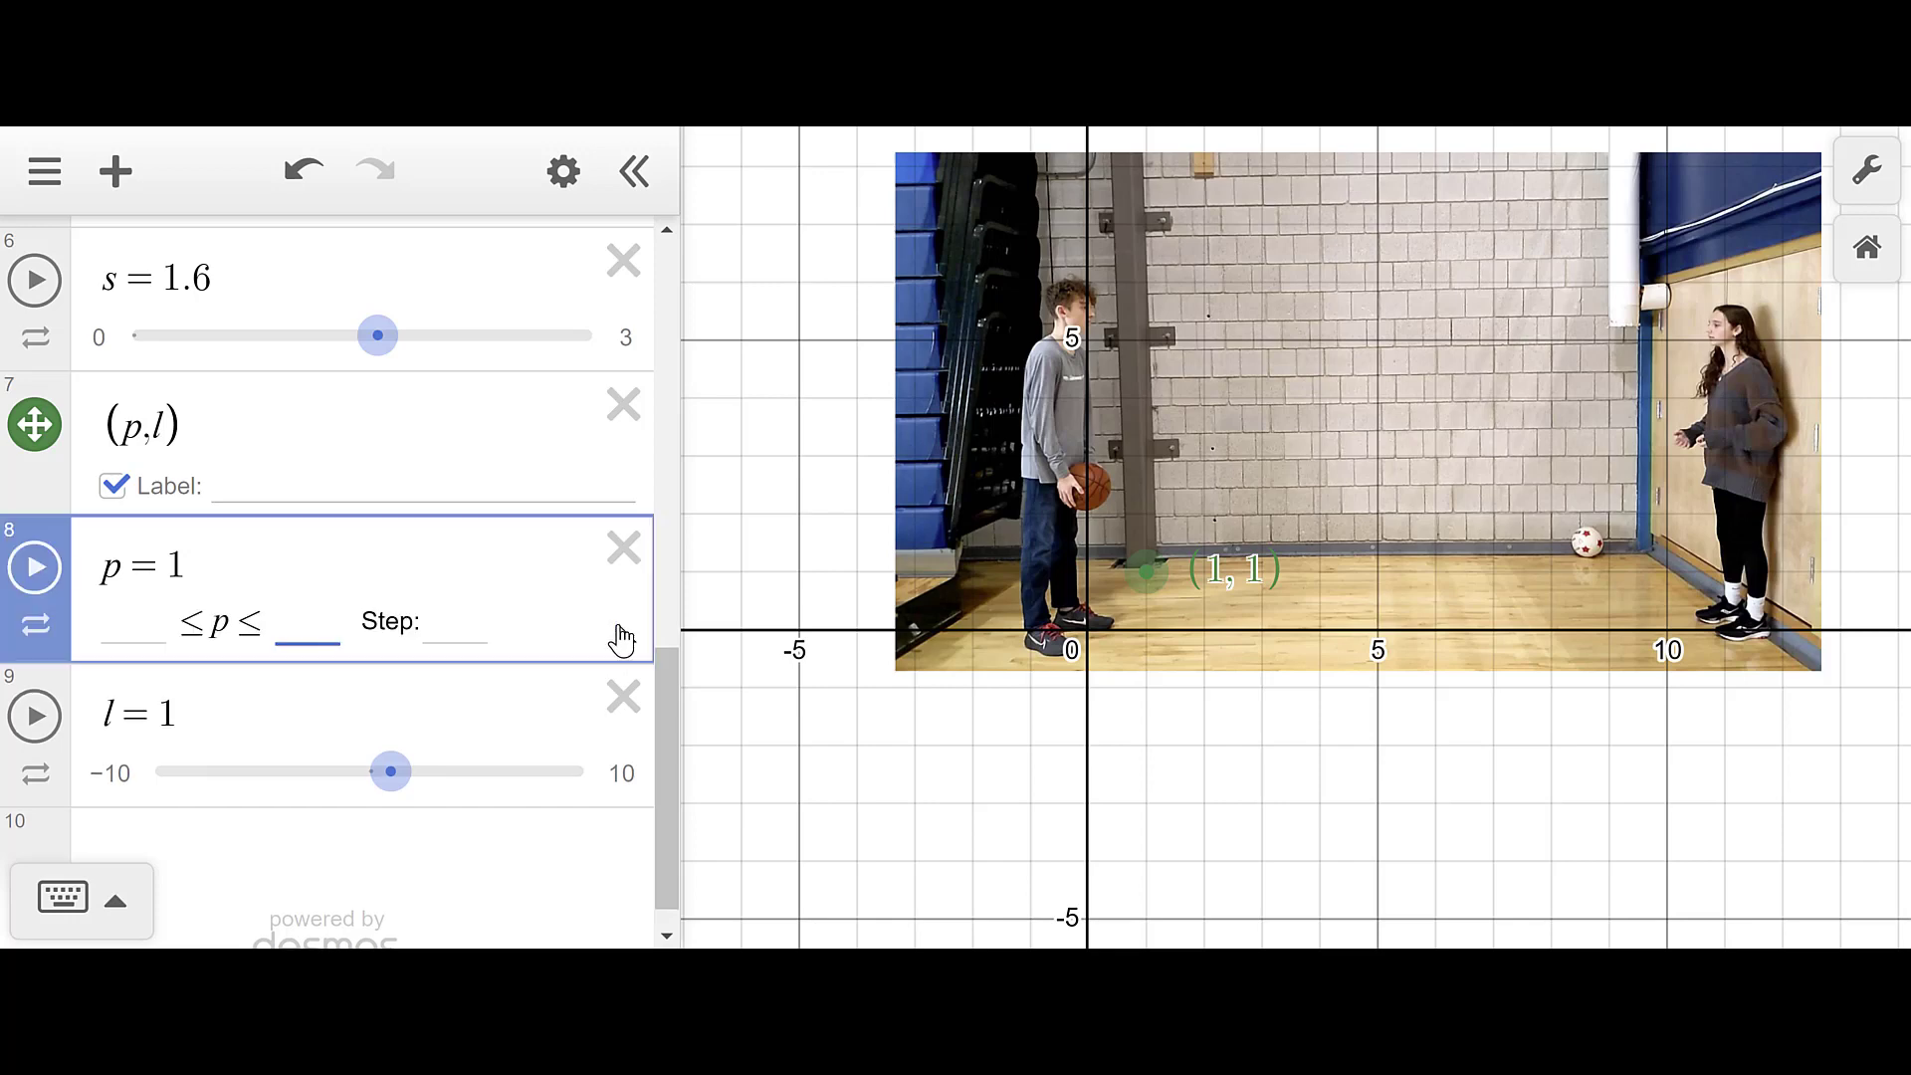
pyautogui.click(157, 623)
pyautogui.write('-10')
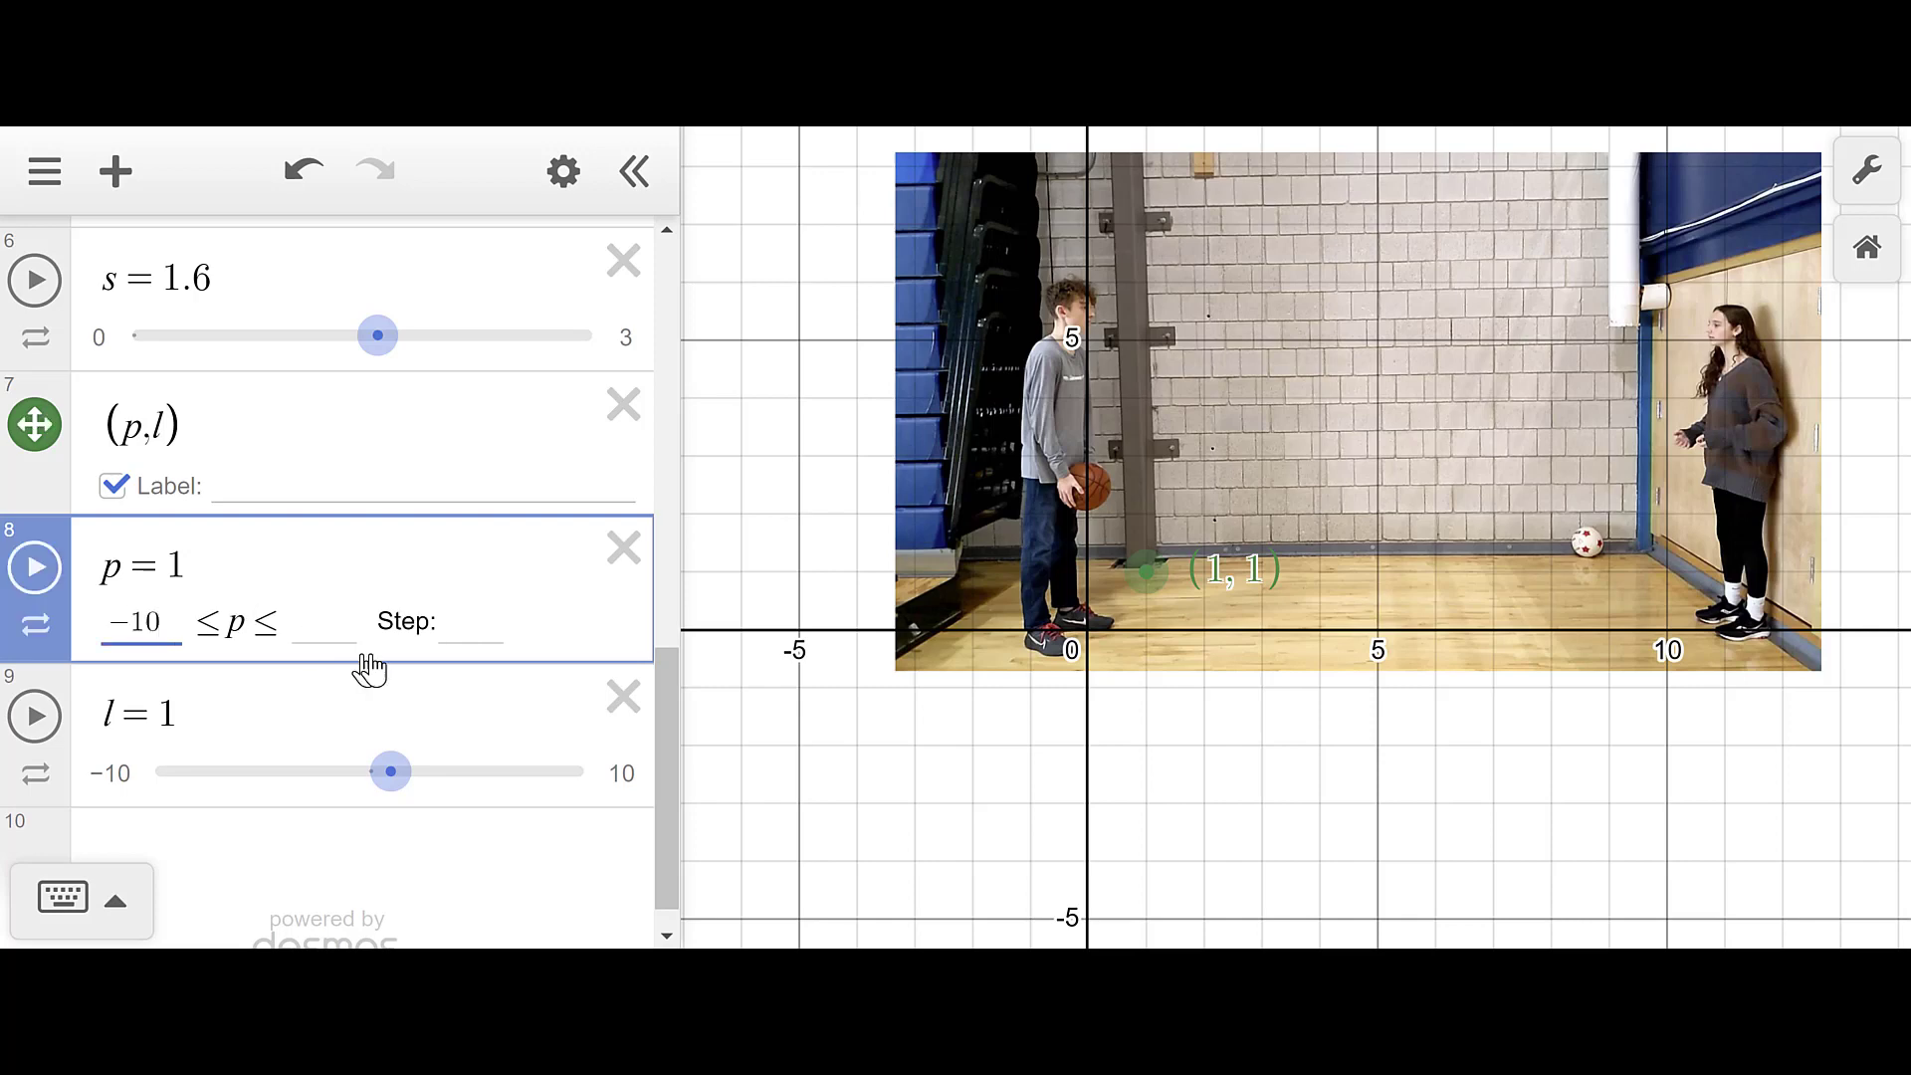
pyautogui.click(326, 622)
pyautogui.write('10')
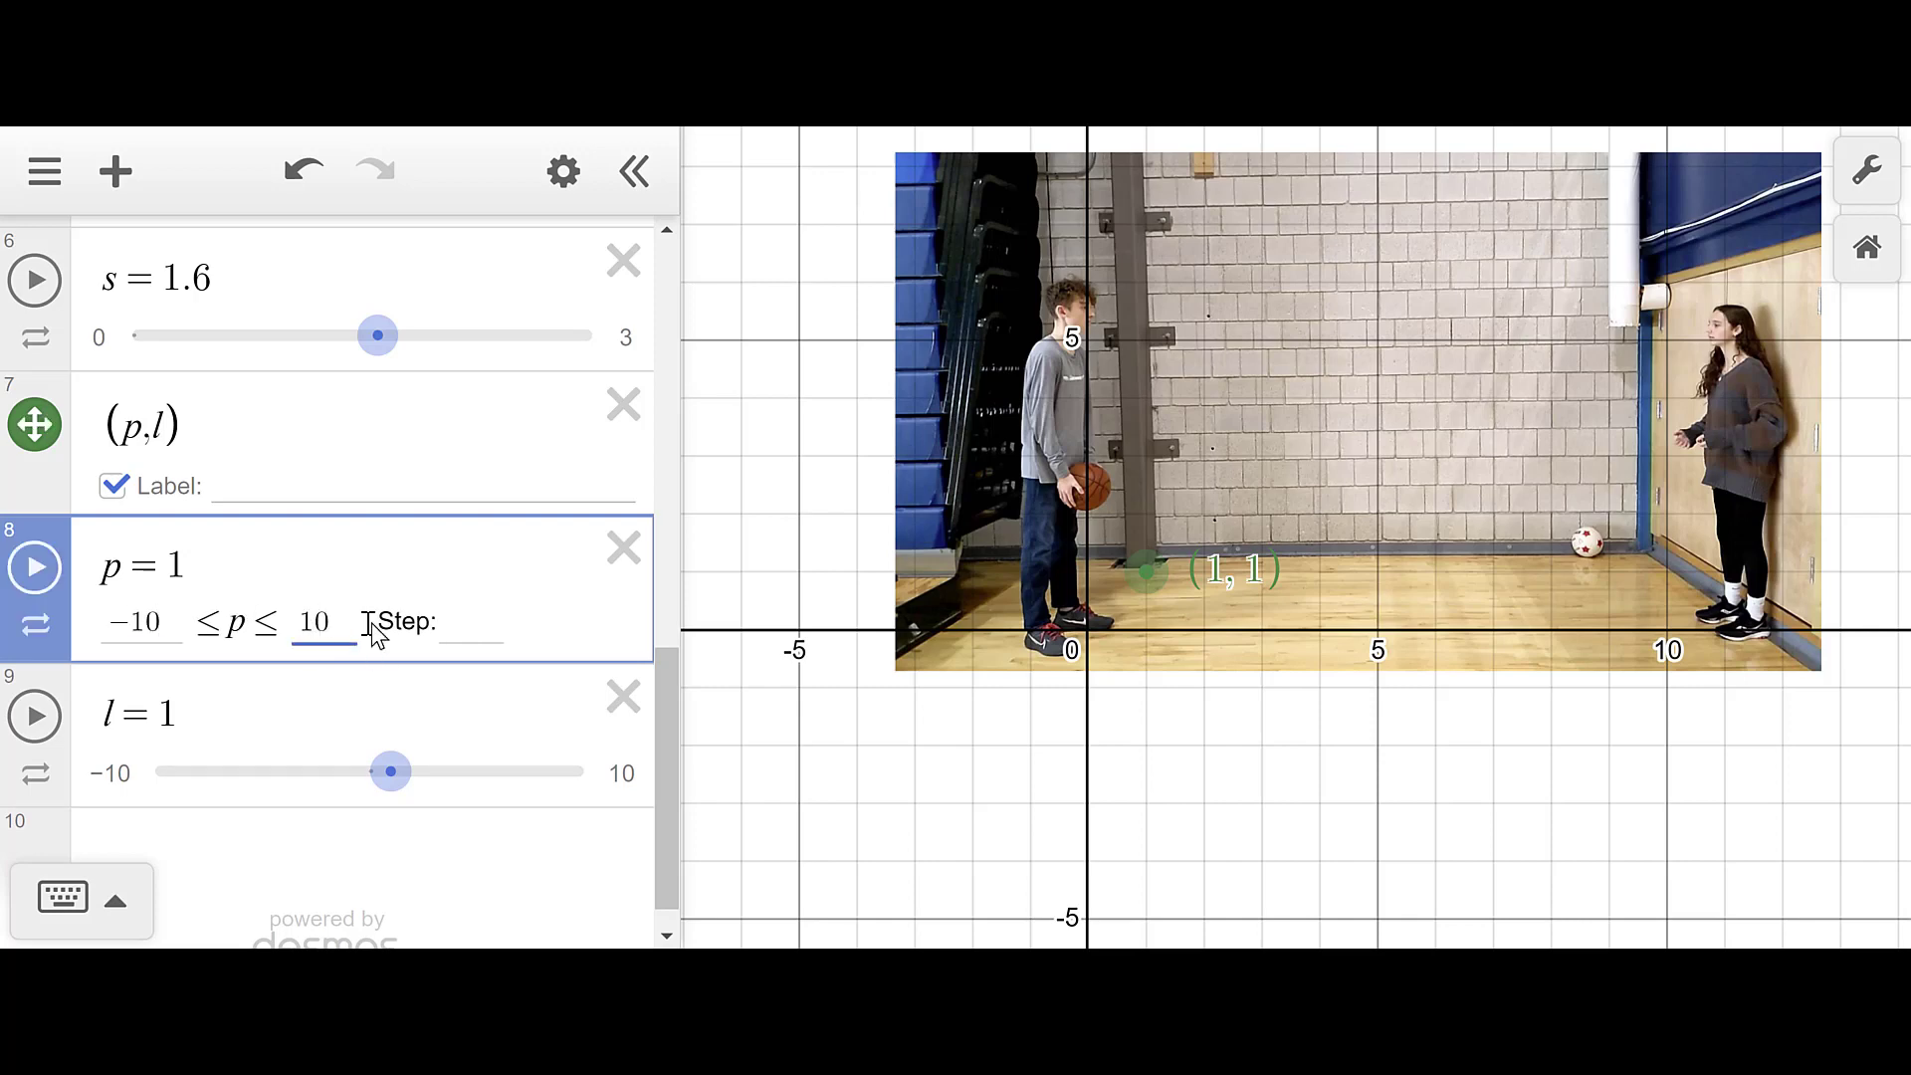
pyautogui.click(448, 619)
pyautogui.write('0.01')
pyautogui.press('Return')
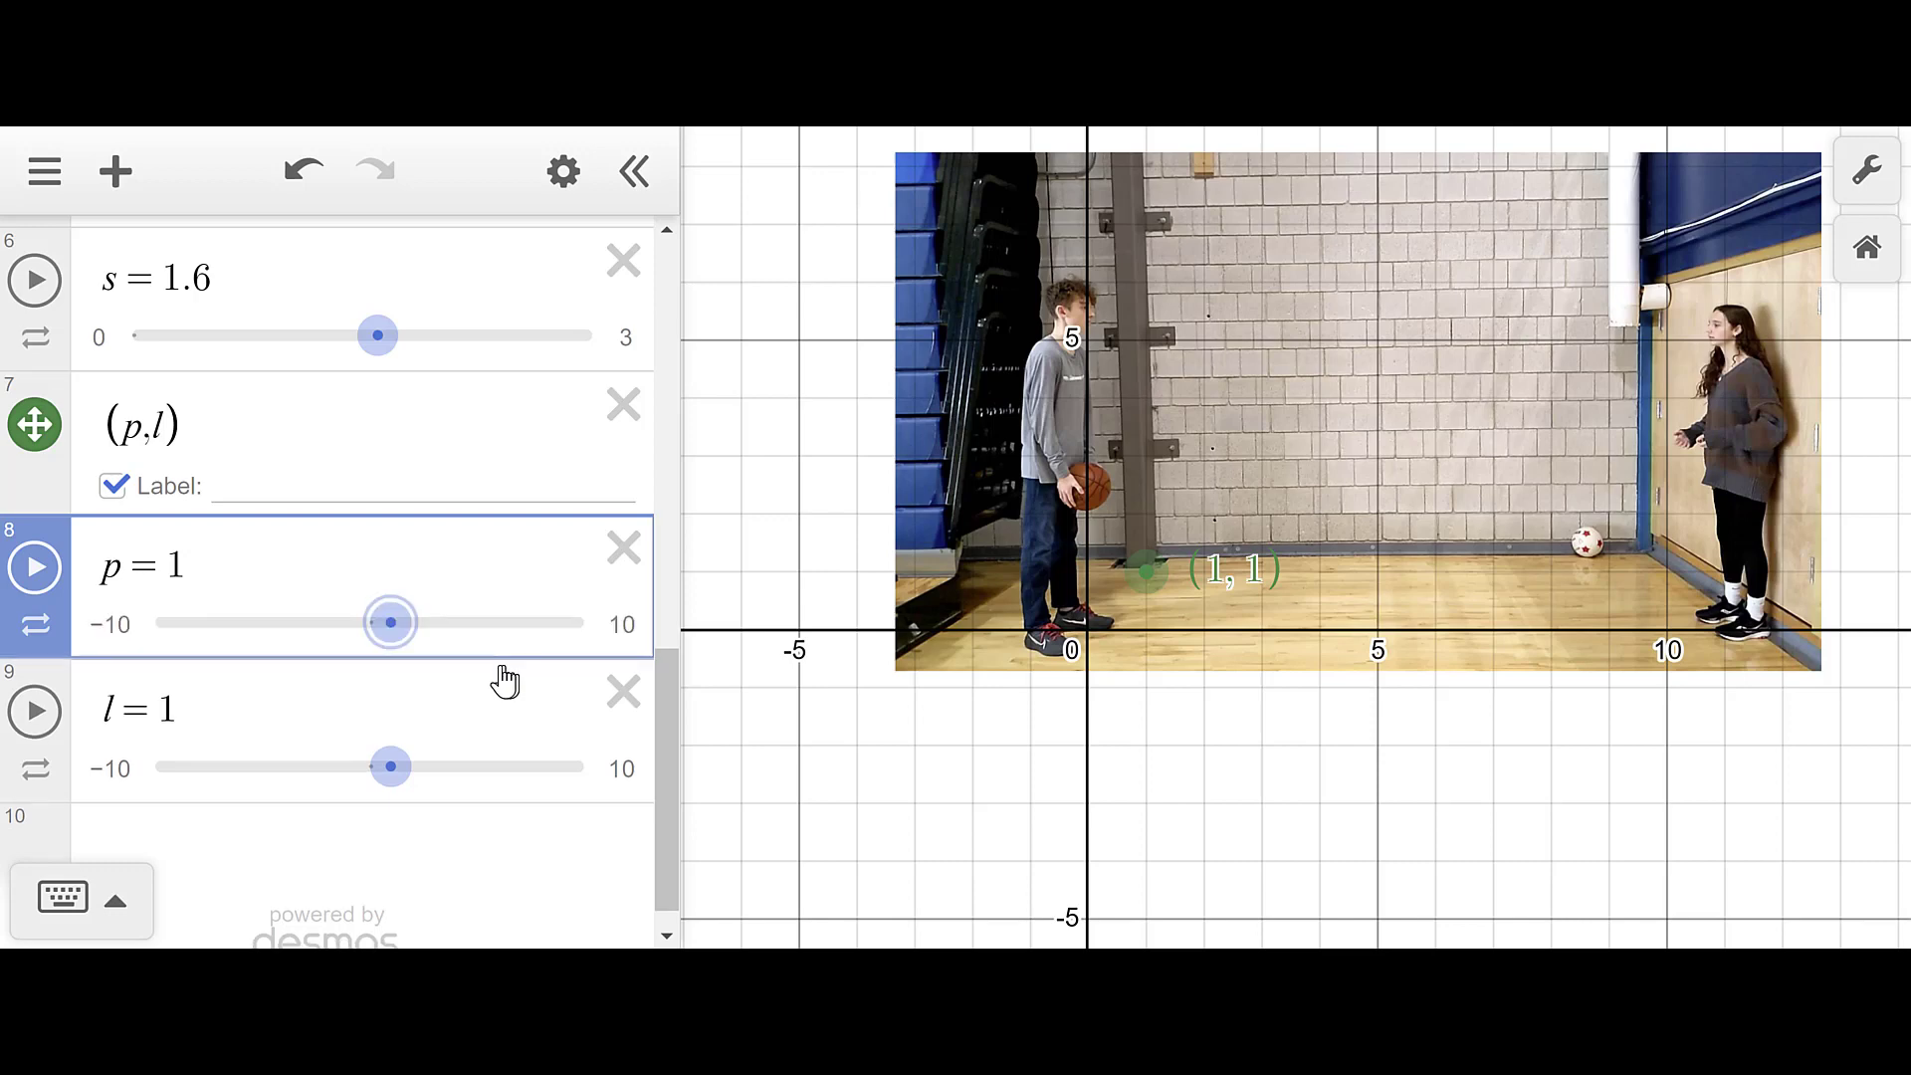
# - Give slider l the same −10 to 10 range with step 0.01
pyautogui.click(114, 778)
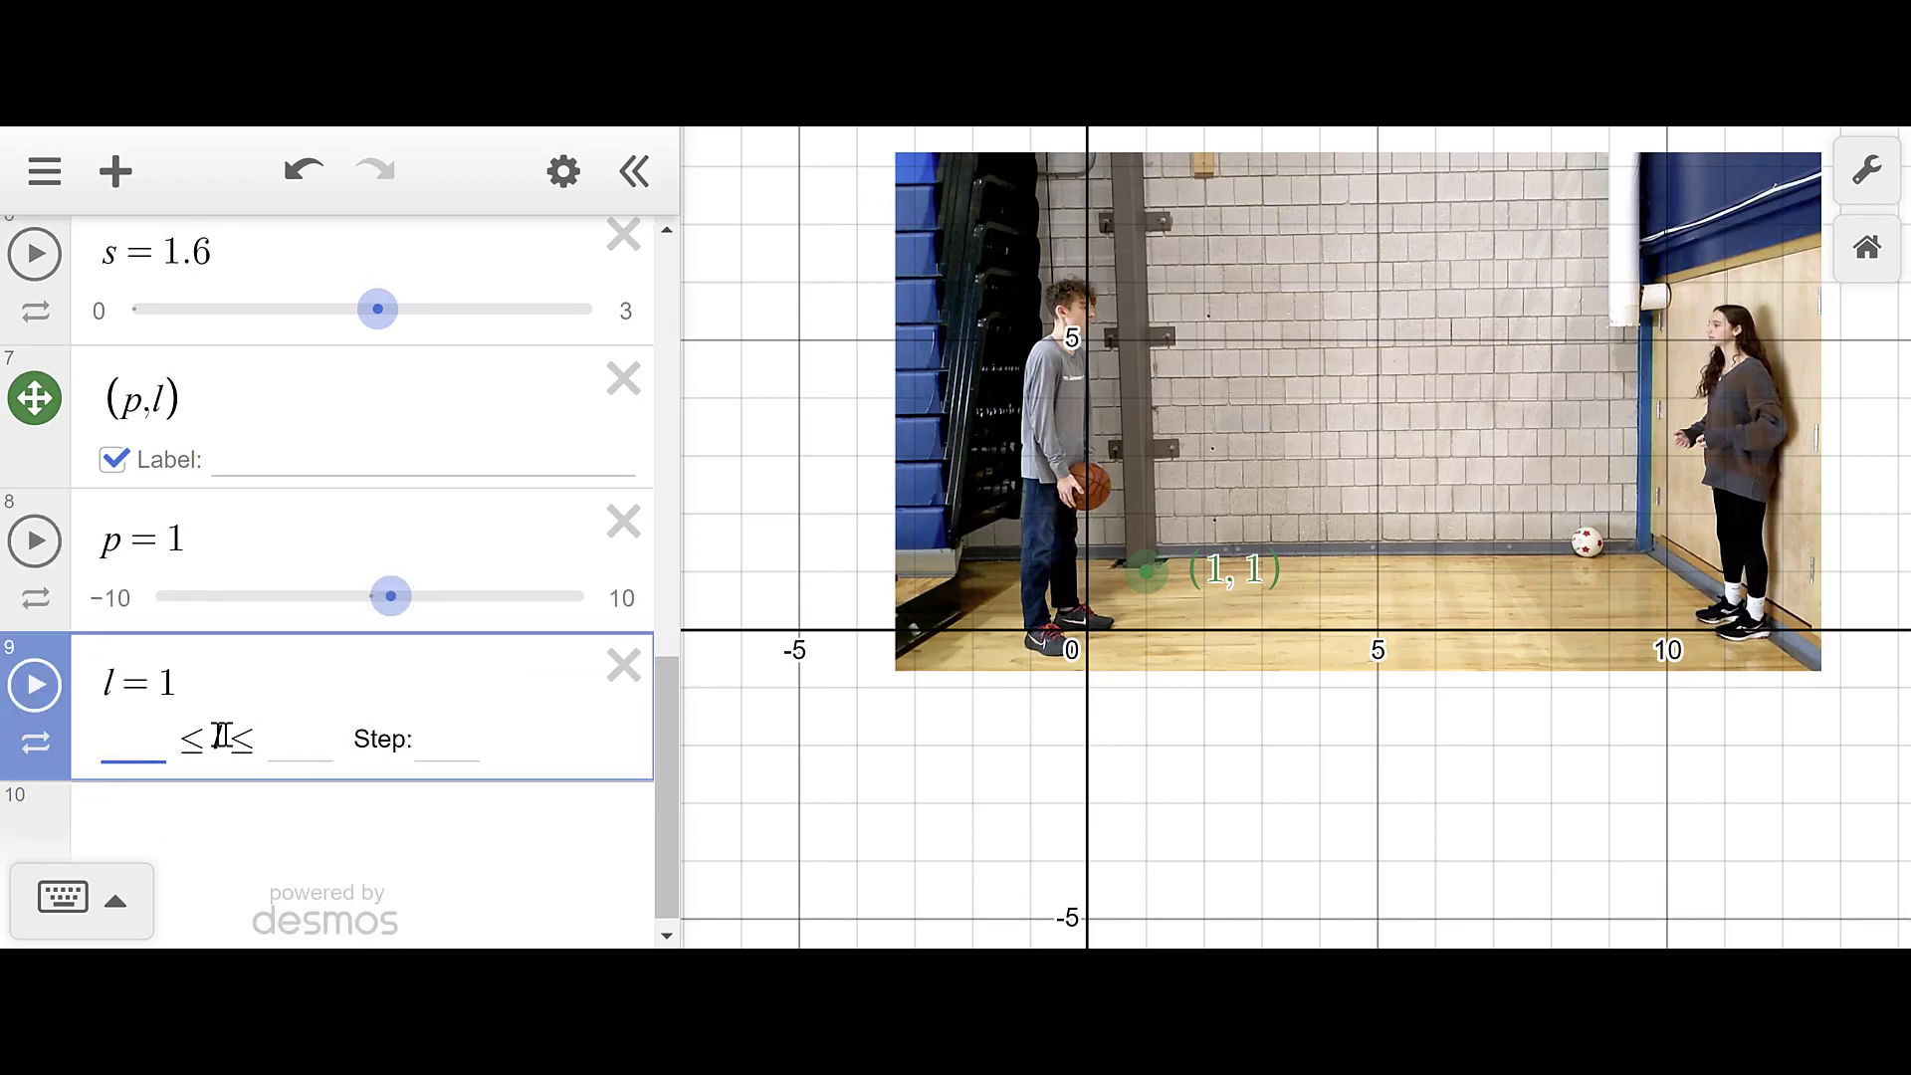
pyautogui.write('-10')
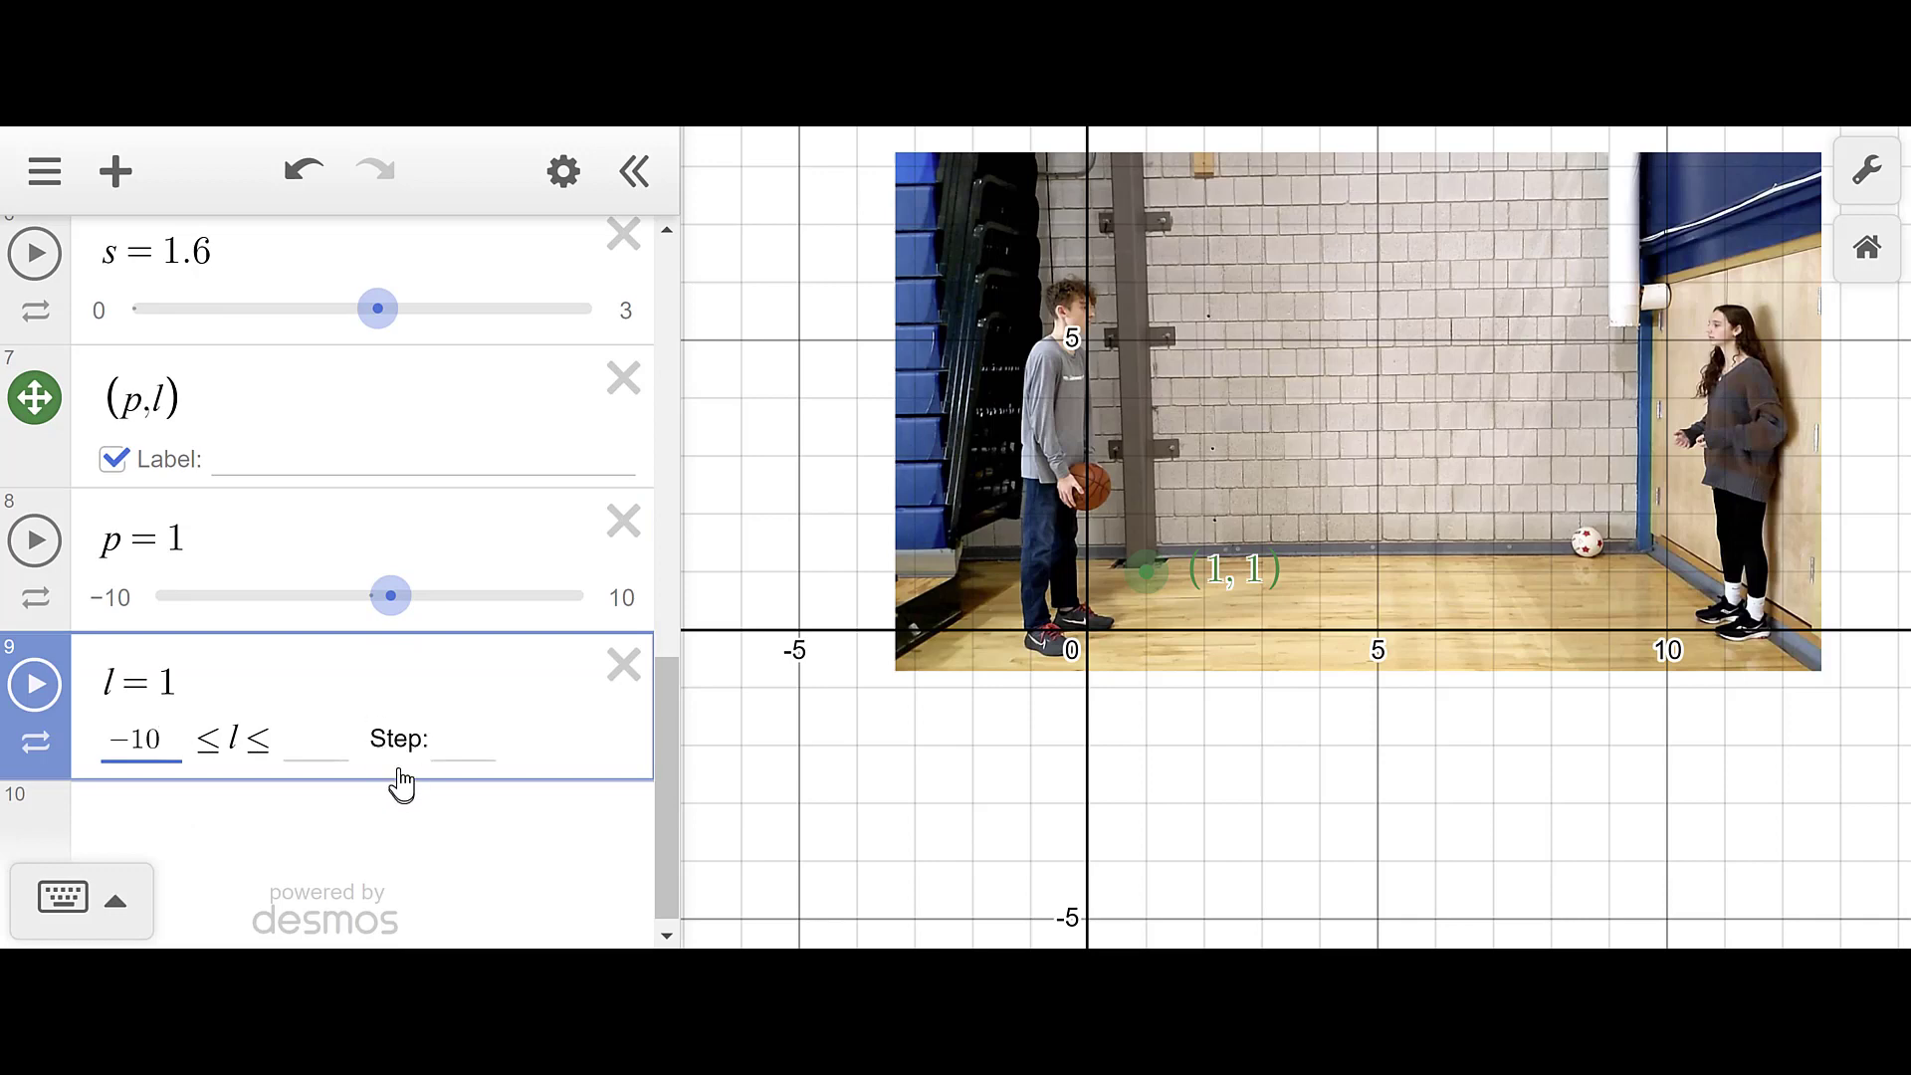
pyautogui.click(308, 744)
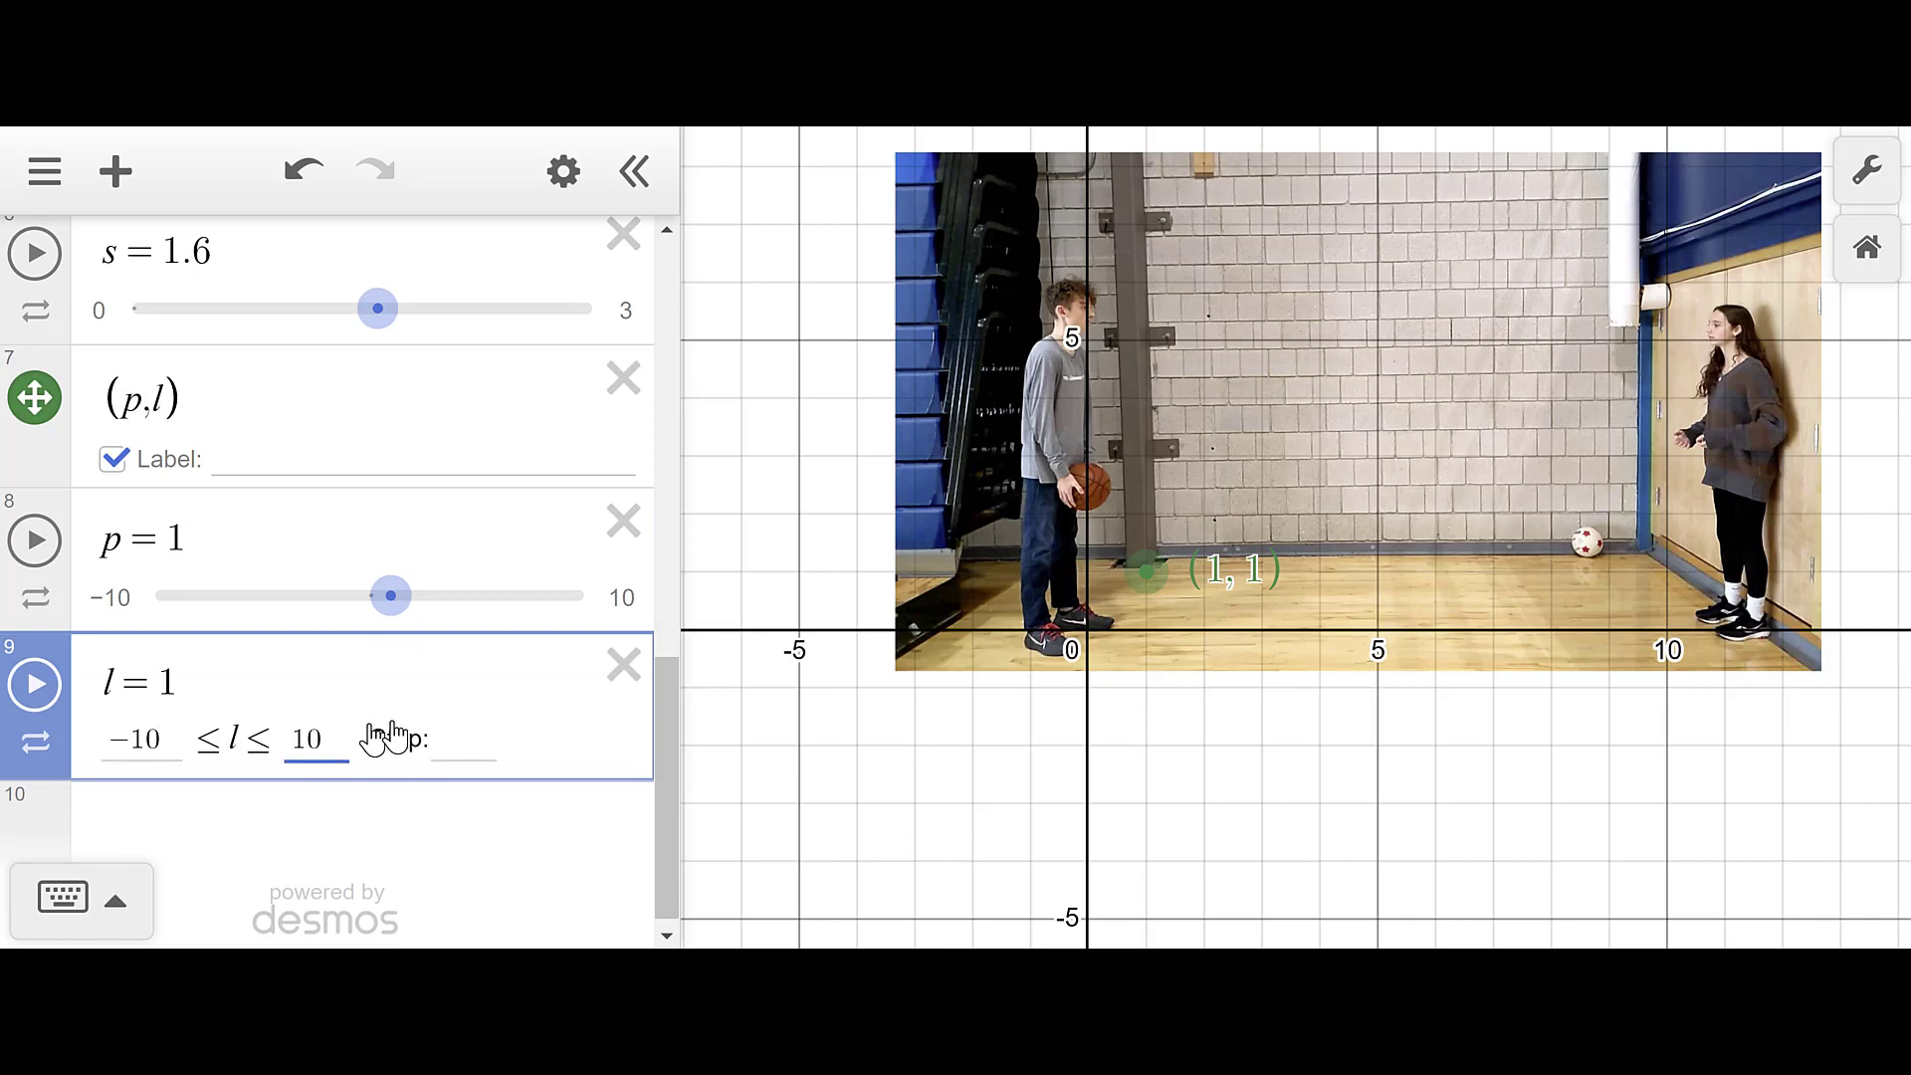
pyautogui.click(444, 740)
pyautogui.write('0.0')
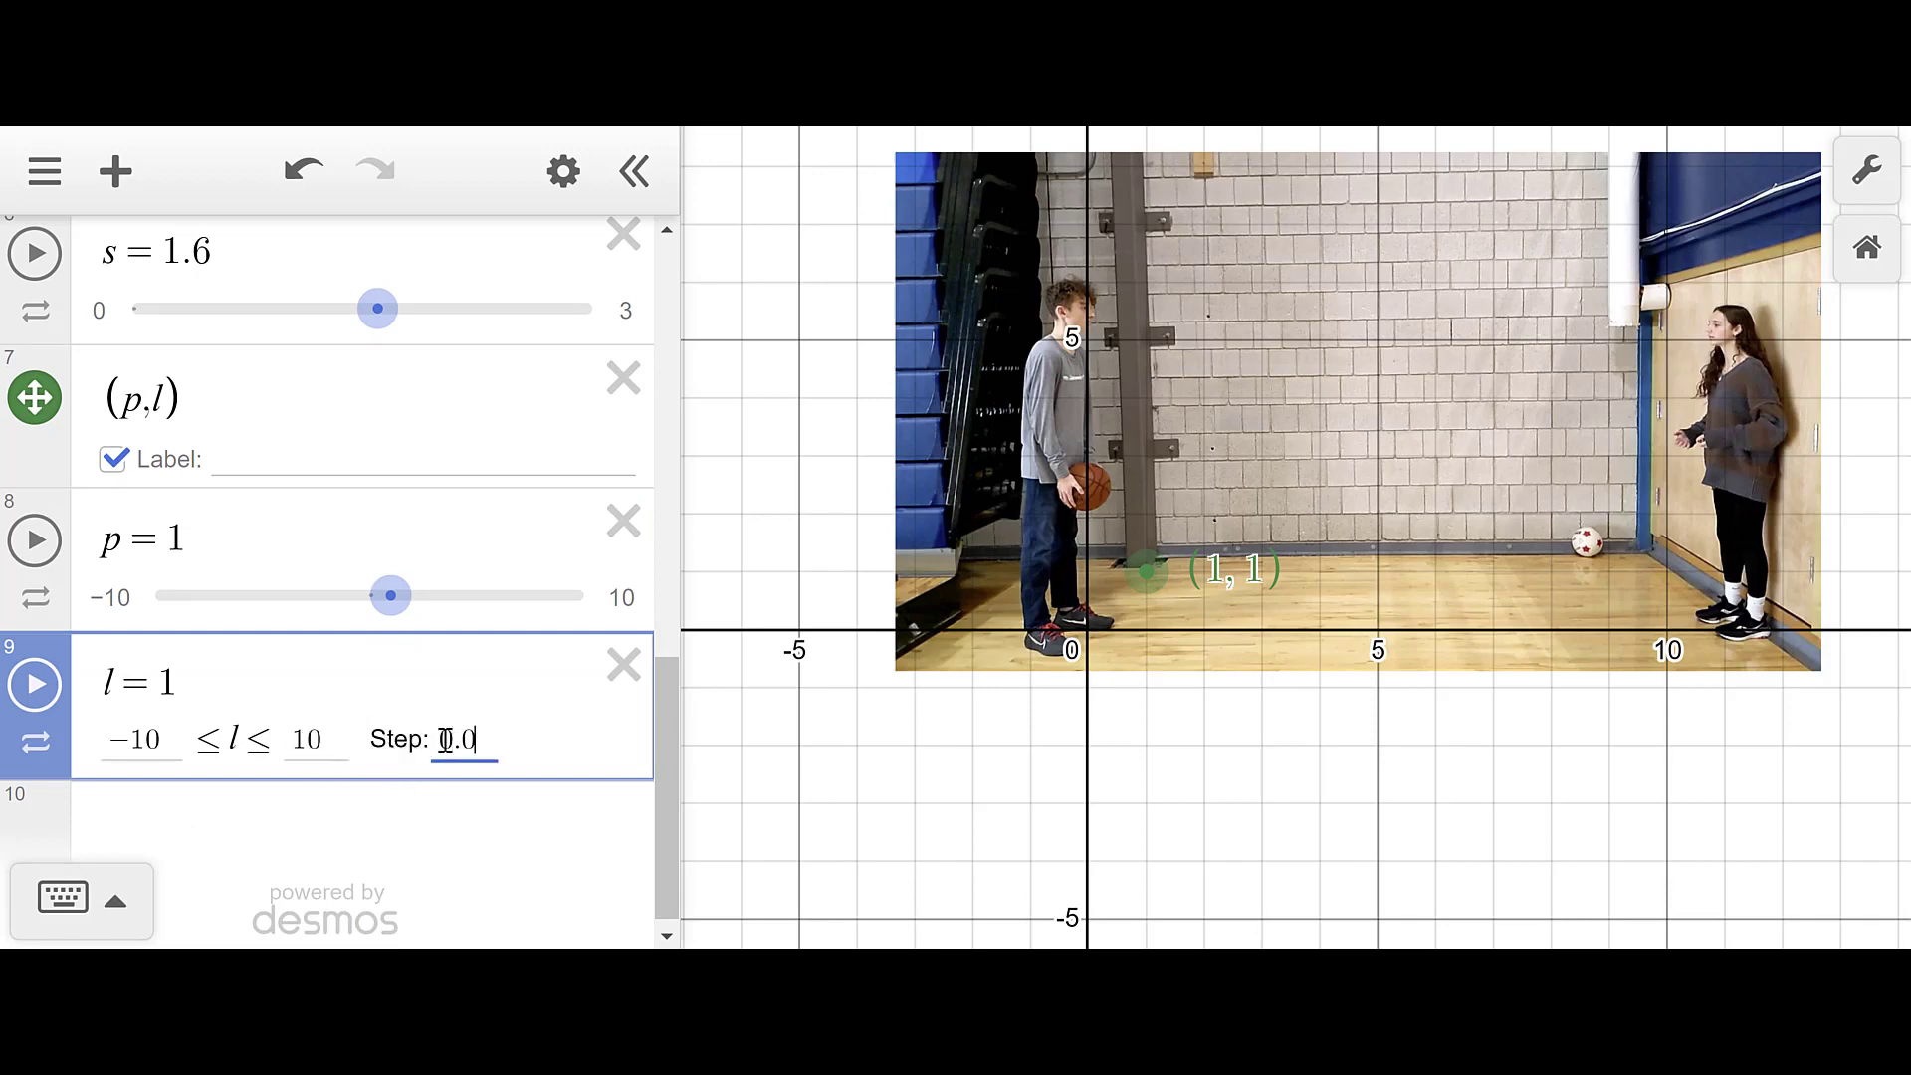
pyautogui.write('1')
pyautogui.press('Return')
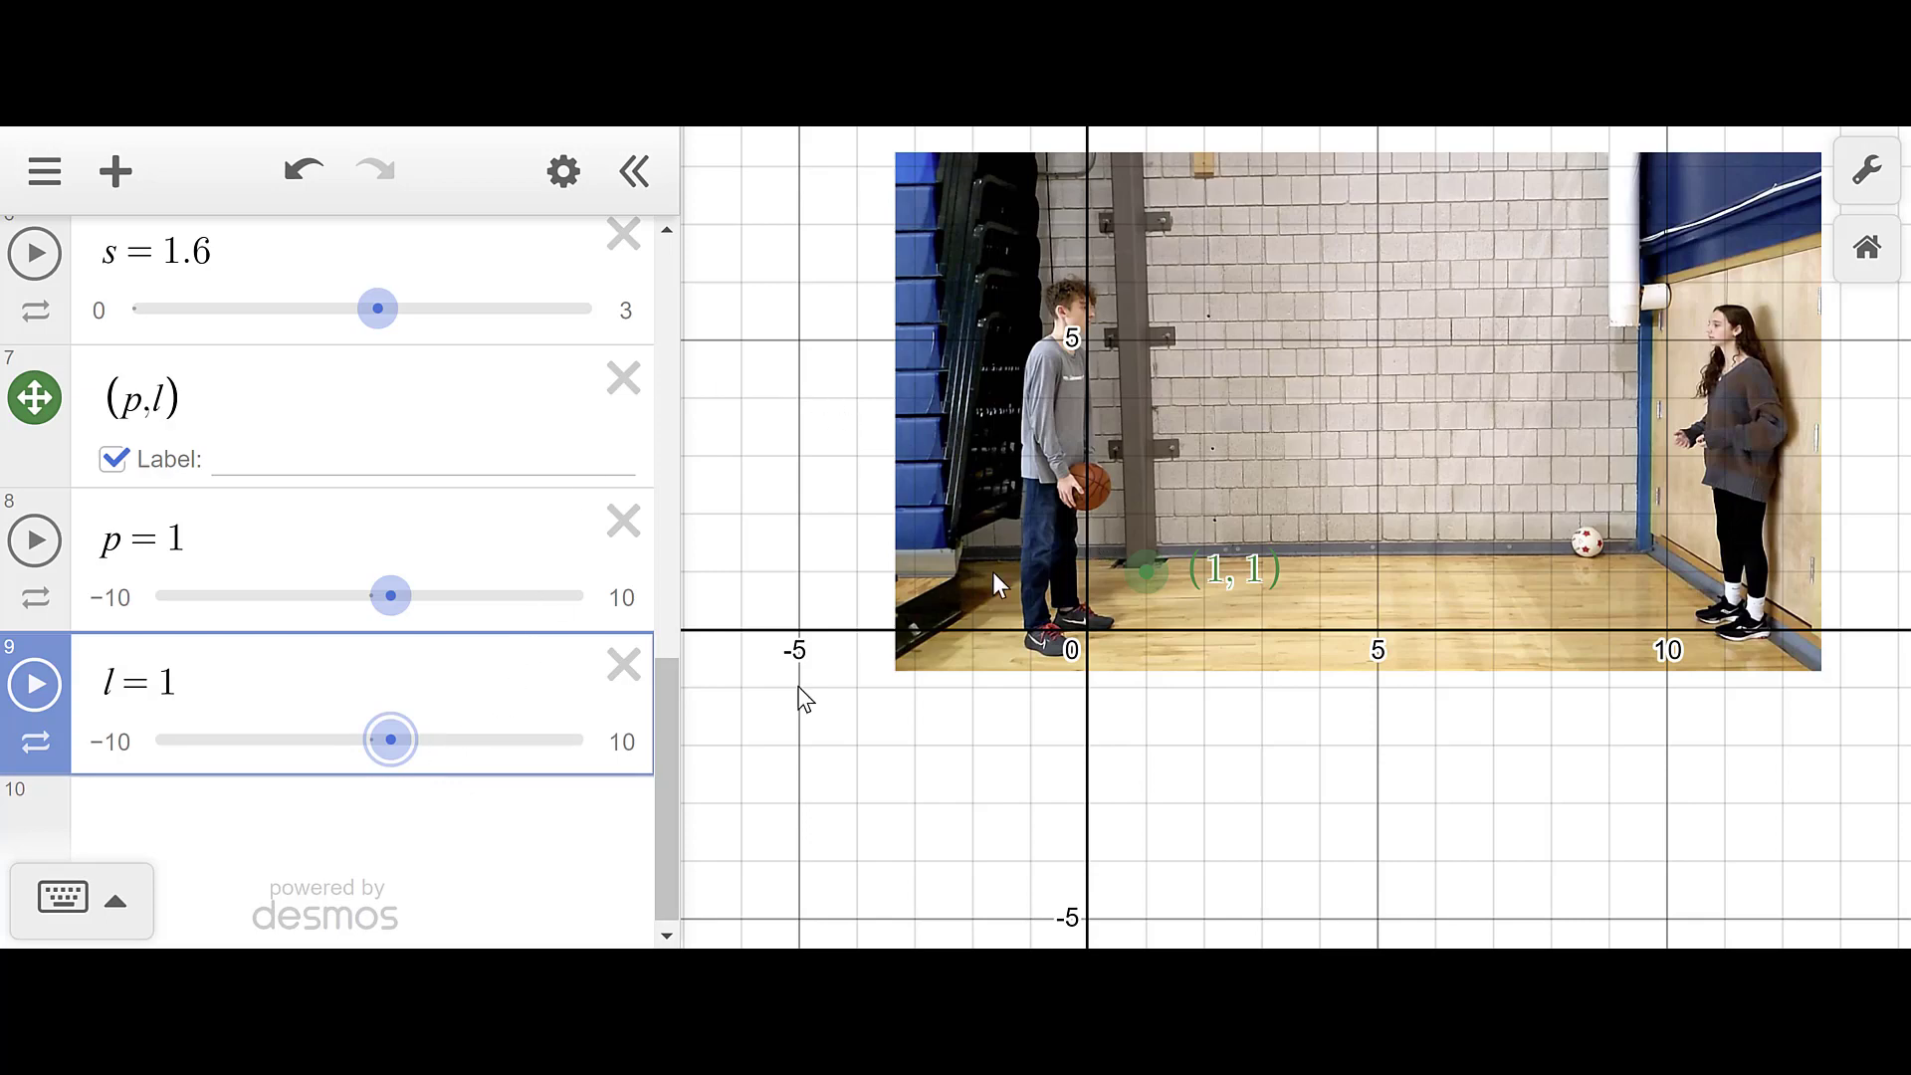
# - Zoom in on the boy and set p = 0, l = 2.4 so the point sits on the ball
pyautogui.scroll(5, 840, 597)
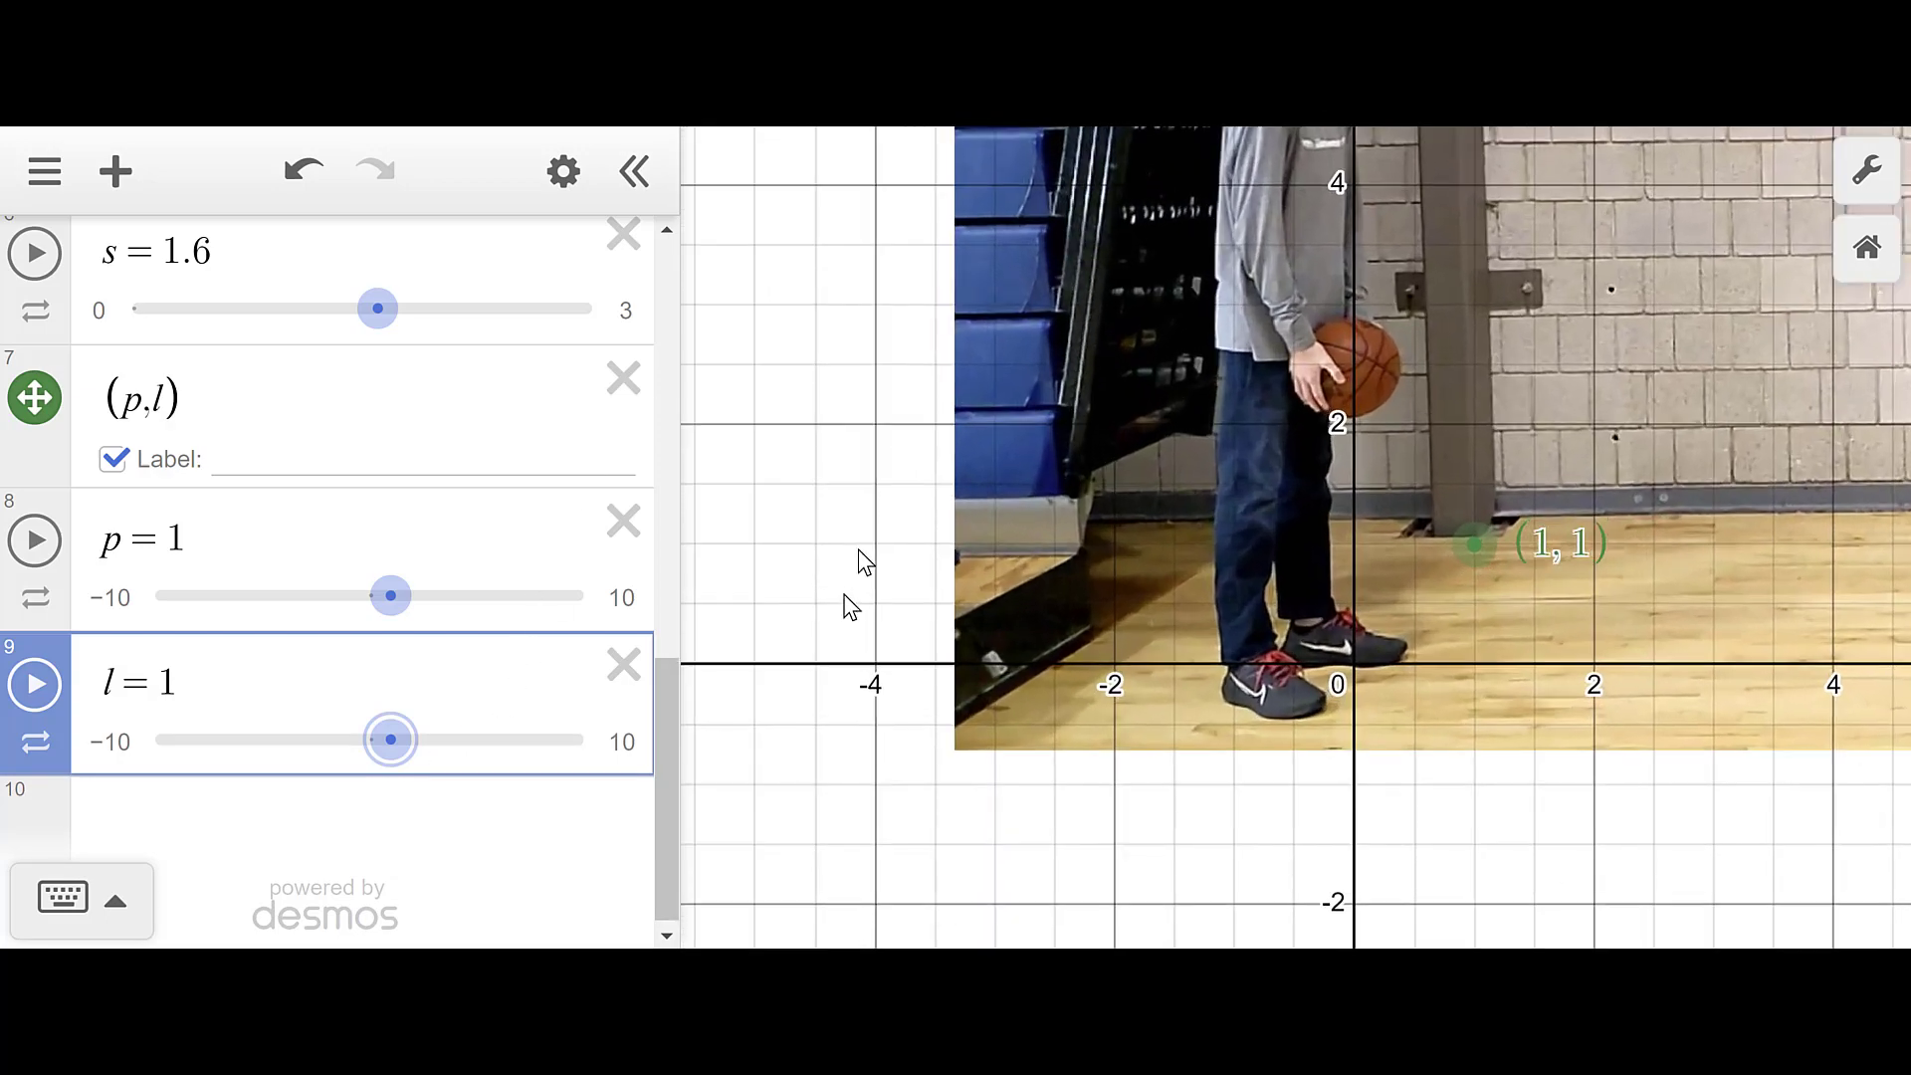
pyautogui.scroll(2, 858, 498)
pyautogui.moveTo(953, 430); pyautogui.dragTo(738, 548)
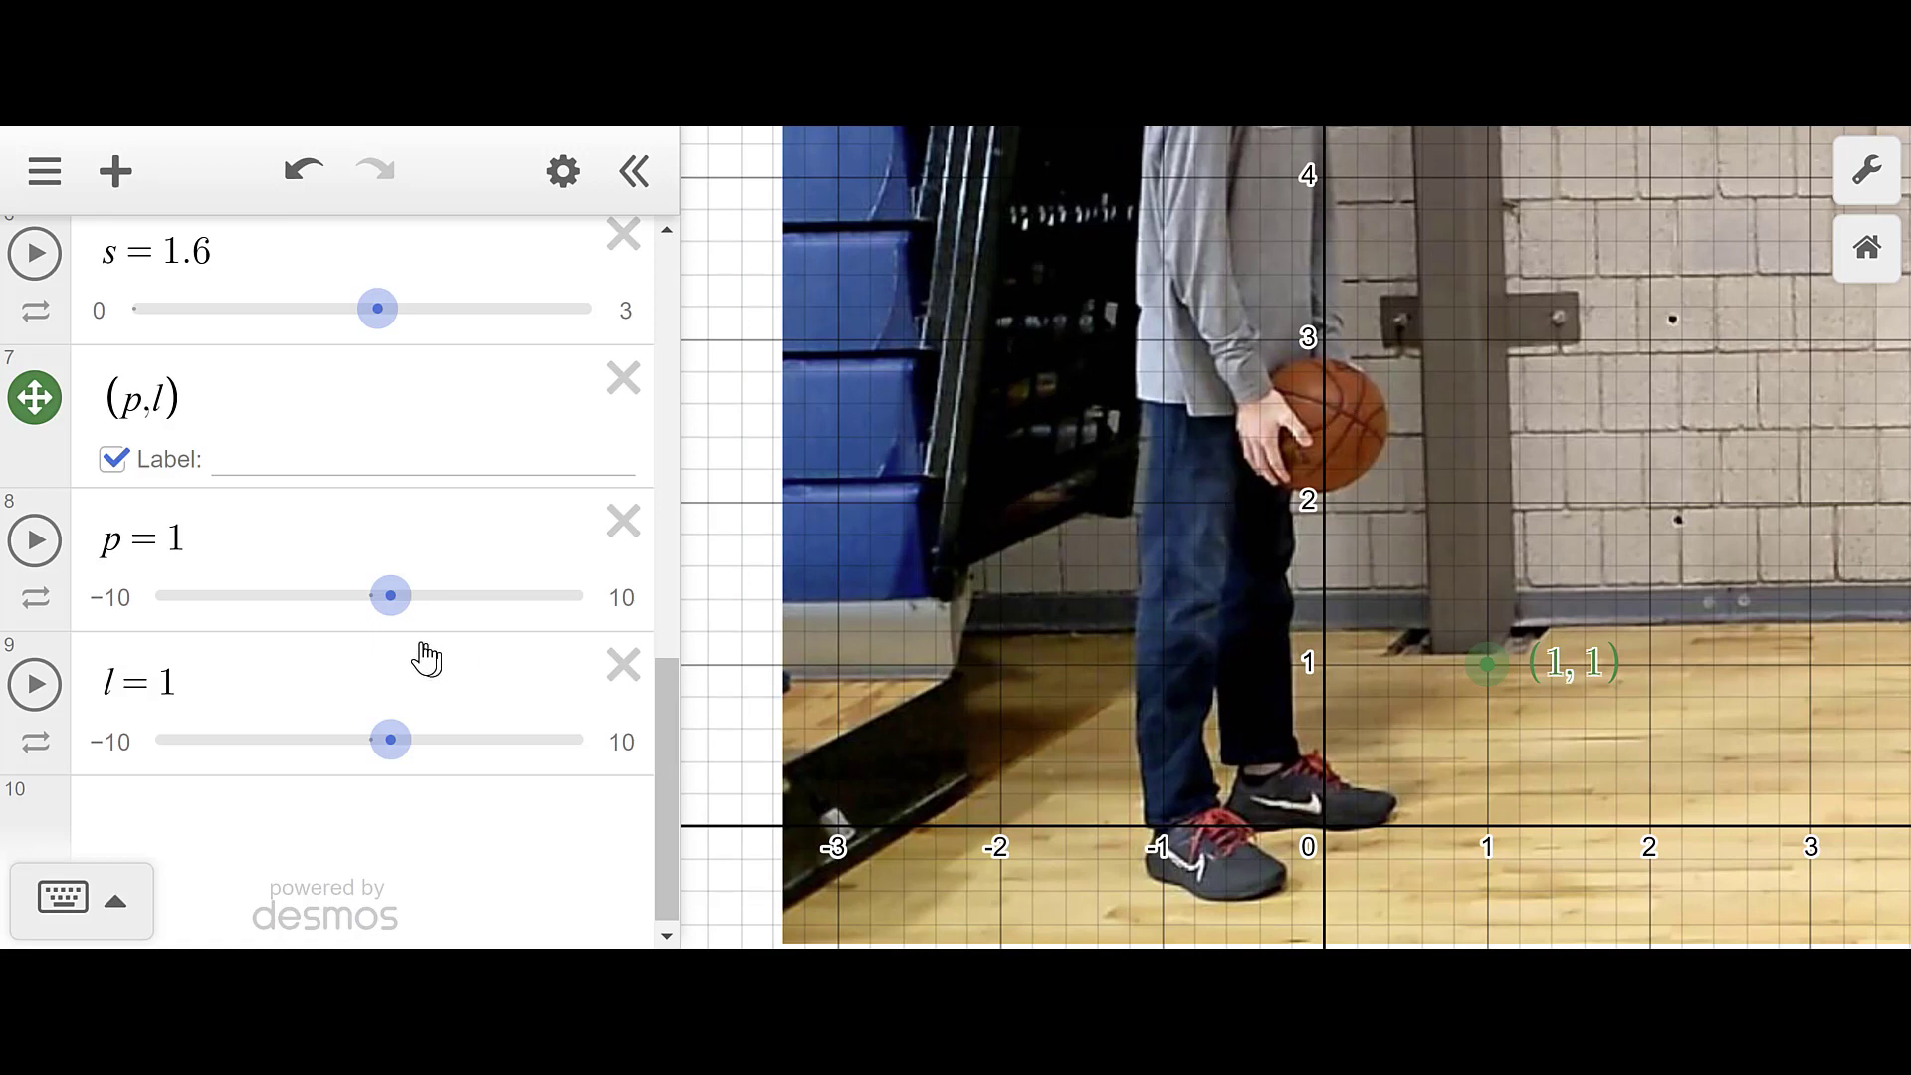
pyautogui.moveTo(391, 603)
pyautogui.mouseDown()
pyautogui.moveTo(348, 603)
pyautogui.moveTo(371, 618)
pyautogui.mouseUp()
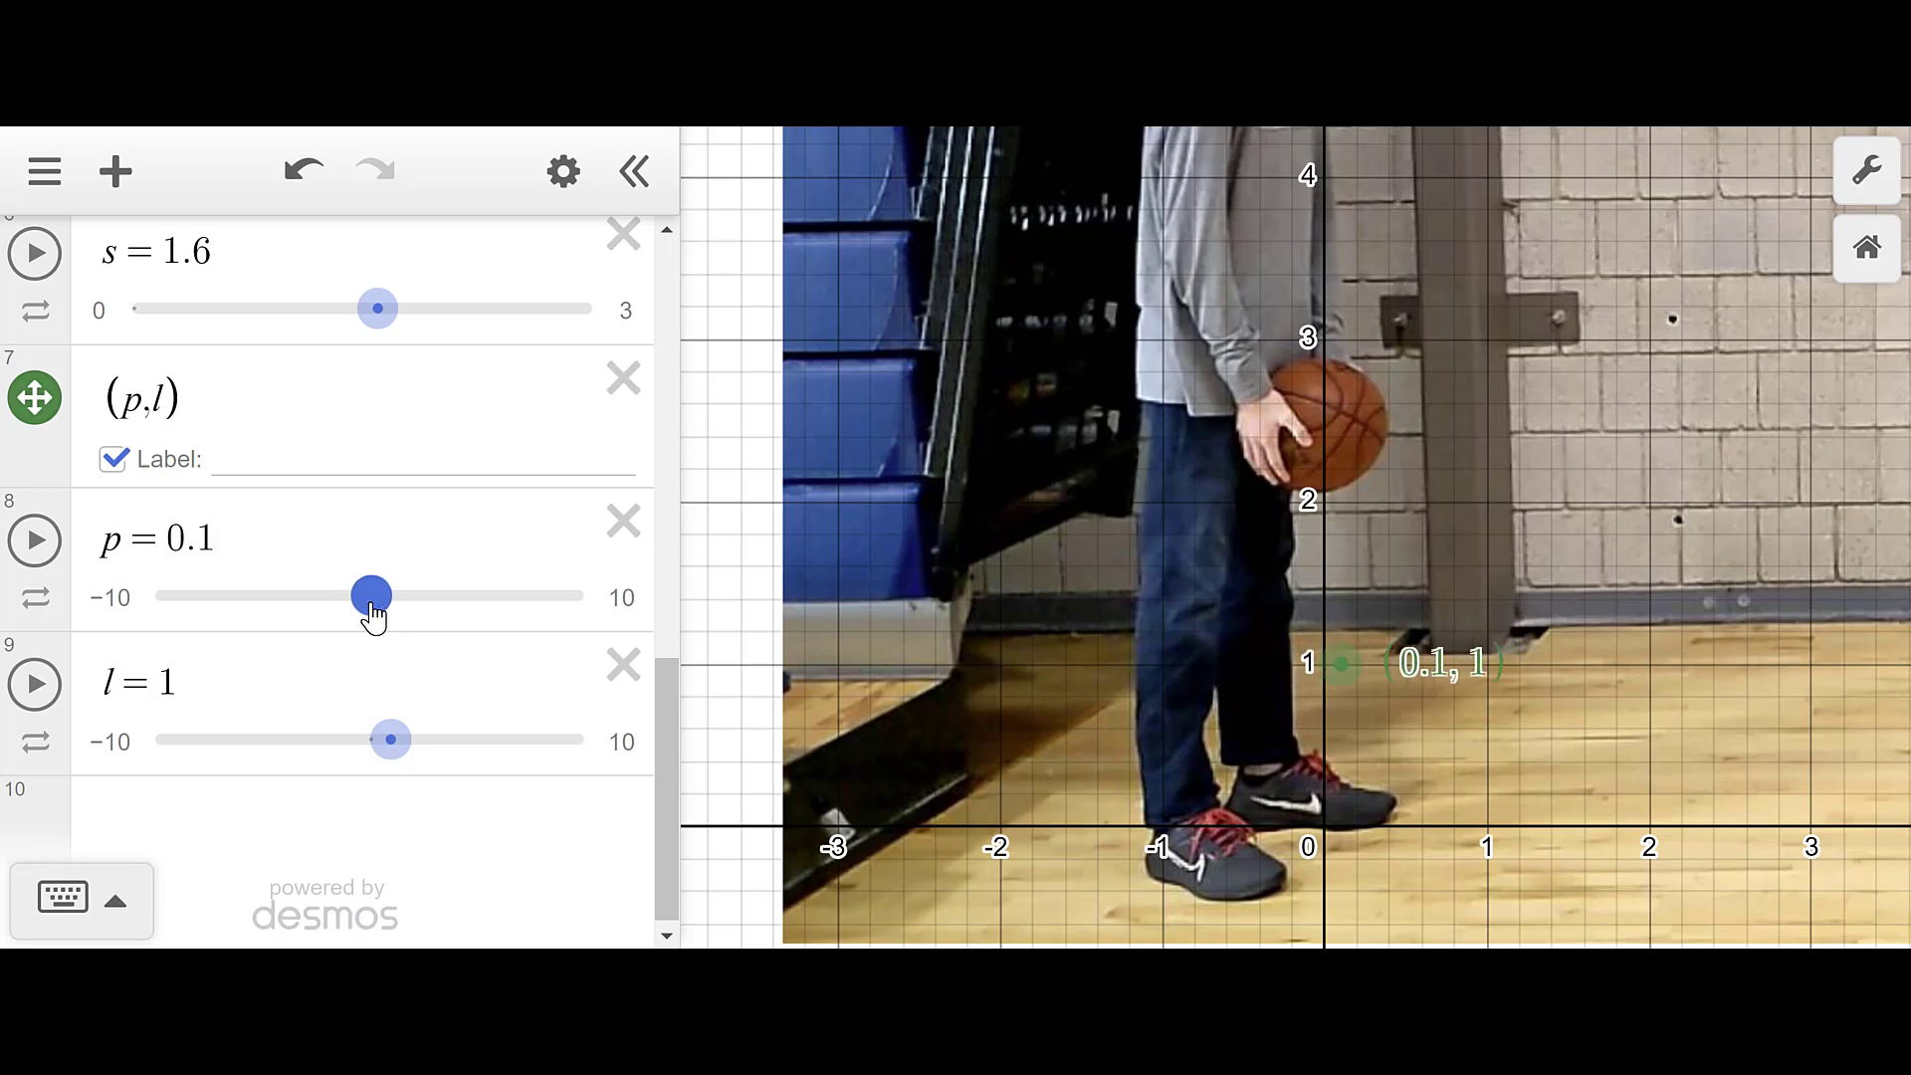
pyautogui.moveTo(420, 738); pyautogui.dragTo(428, 736)
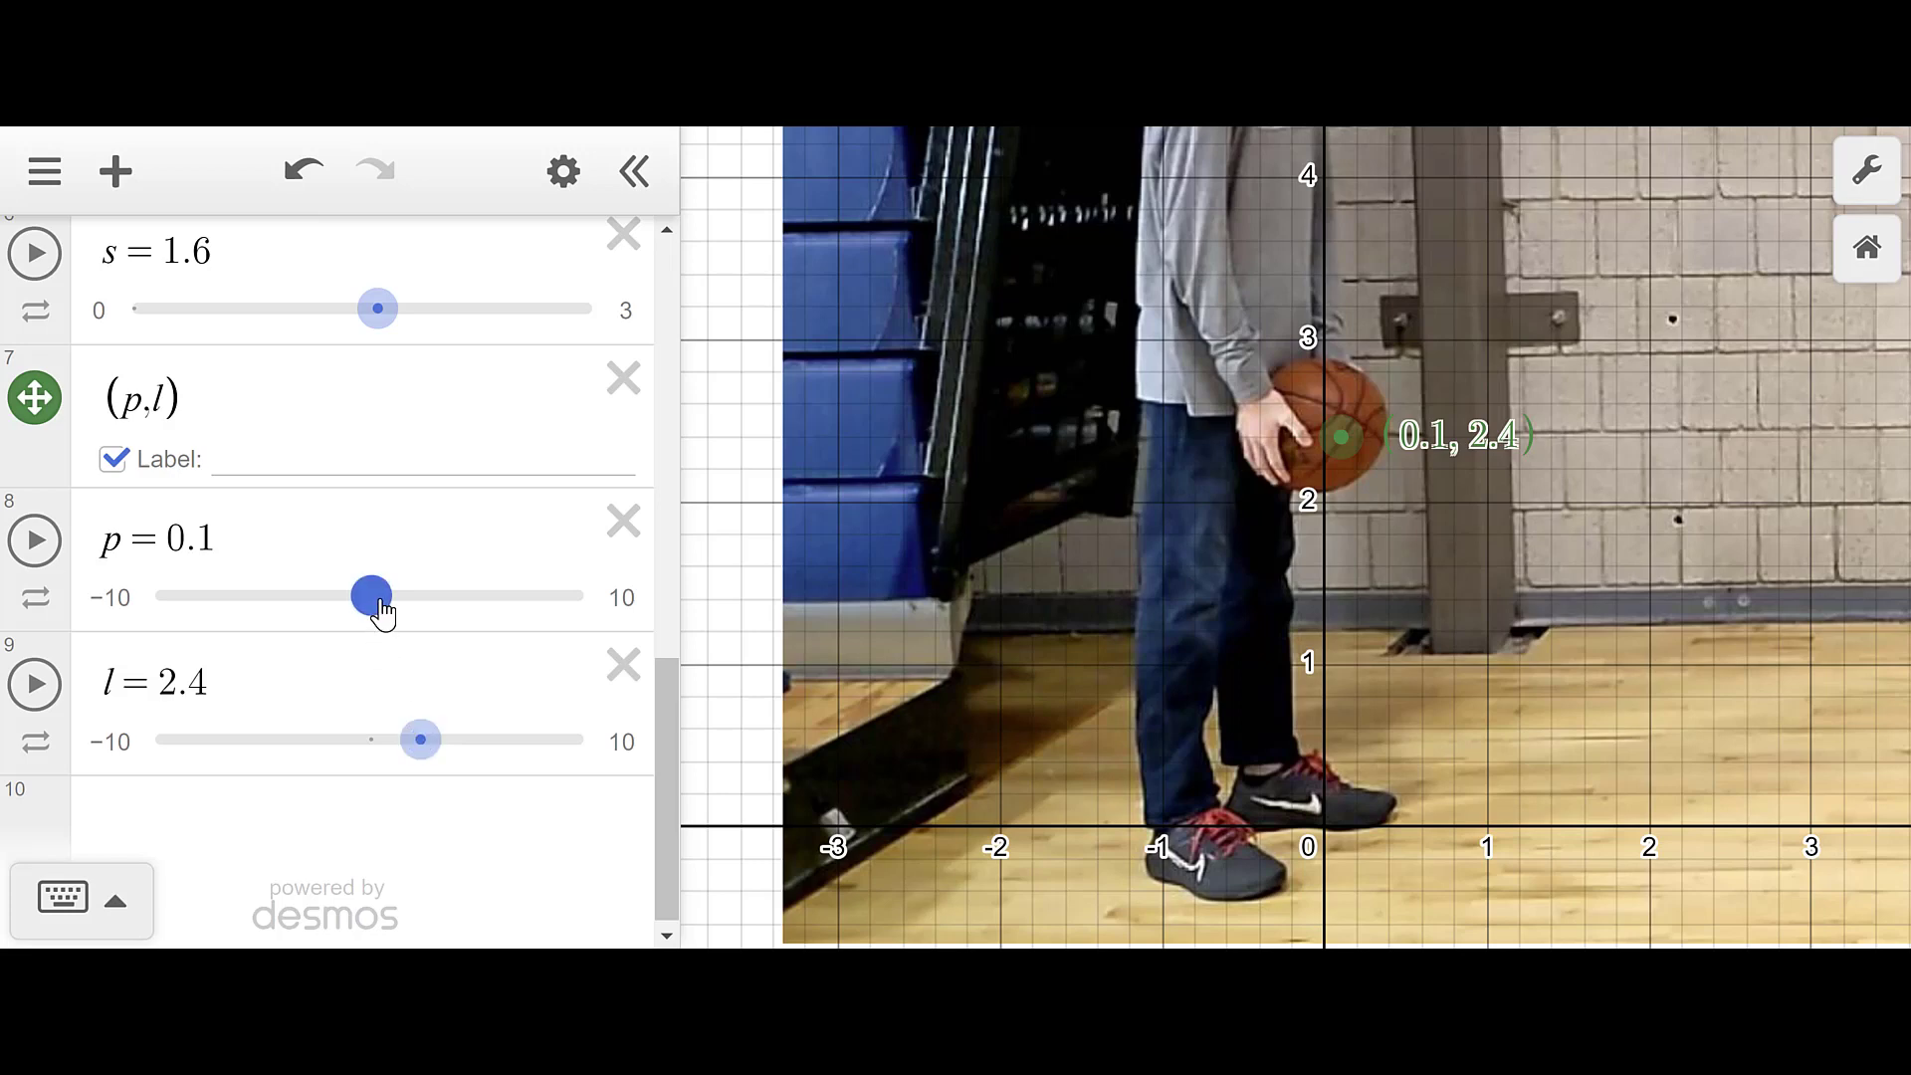
pyautogui.moveTo(382, 613); pyautogui.dragTo(378, 613)
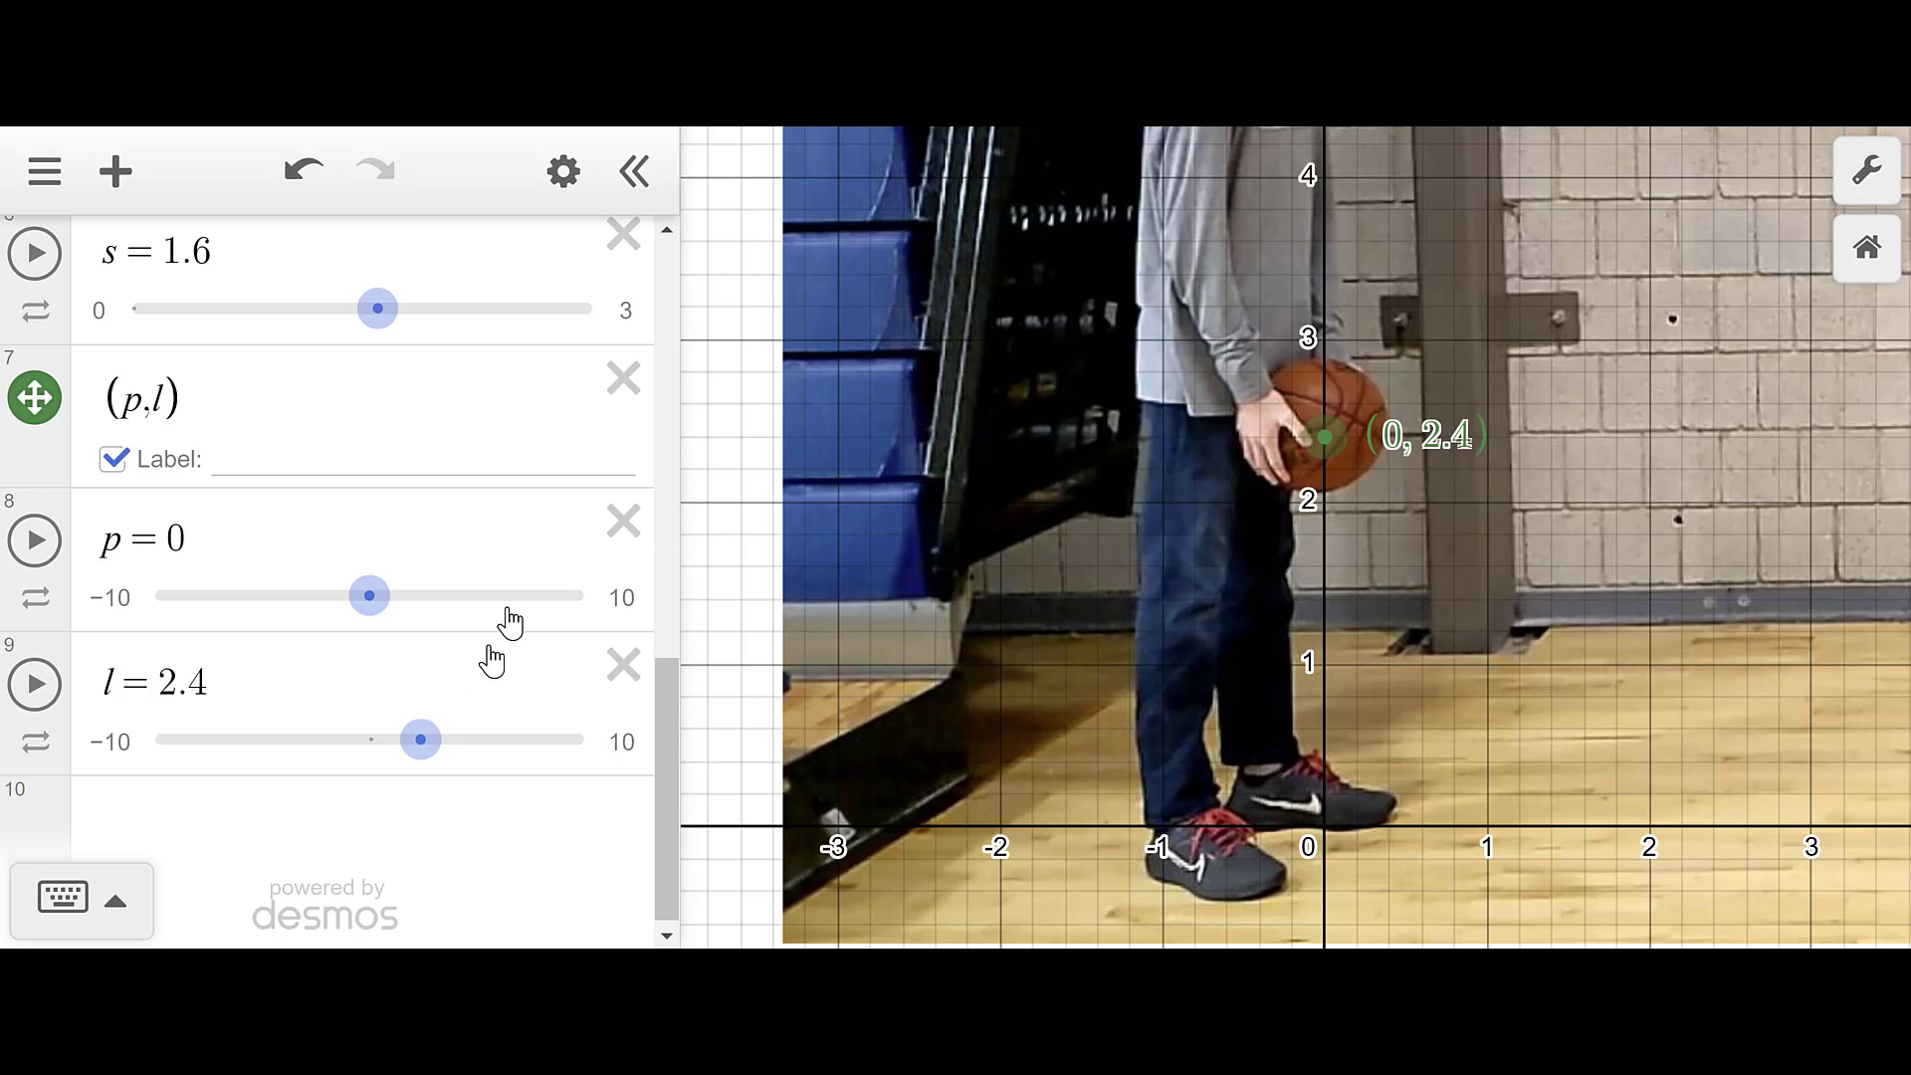
pyautogui.scroll(-1, 409, 523)
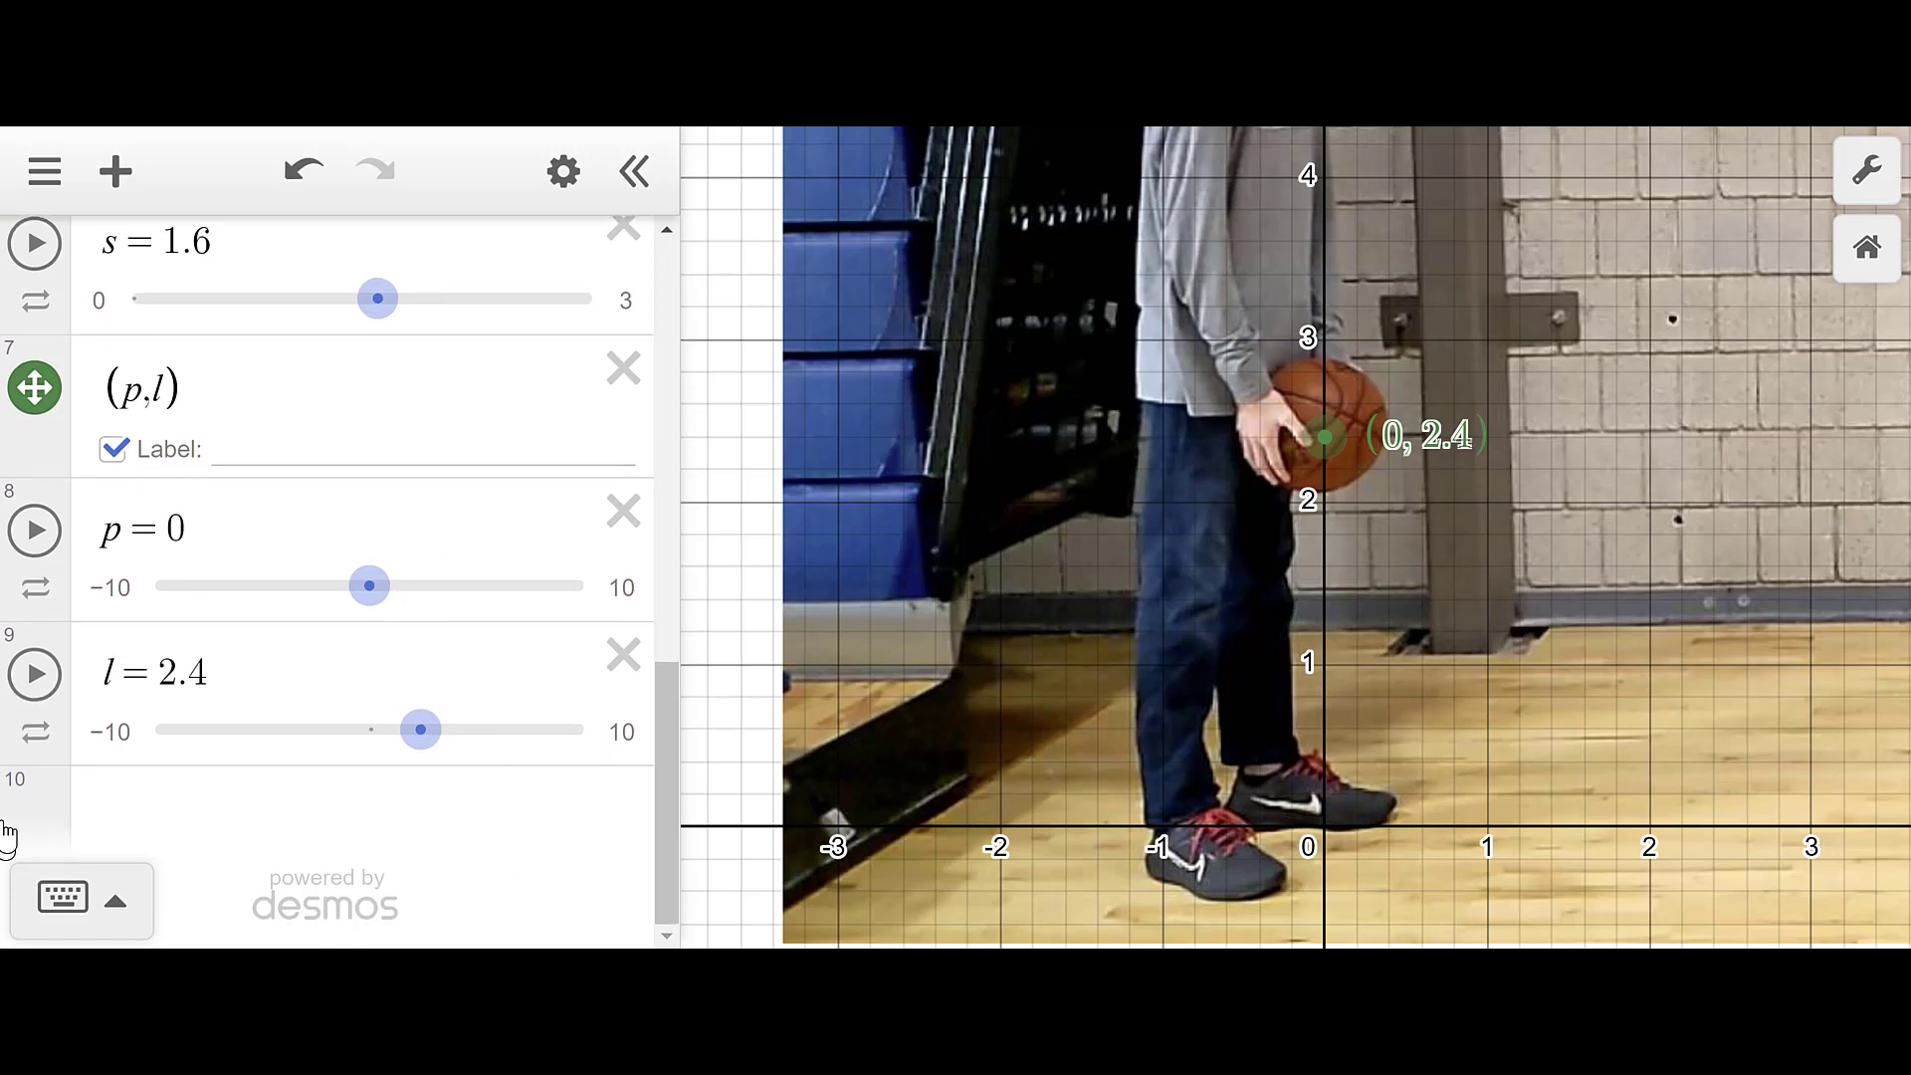
# - Add an x1–y1 table with first row (0, 2.4), then zoom out to the whole gym photo
pyautogui.click(202, 814)
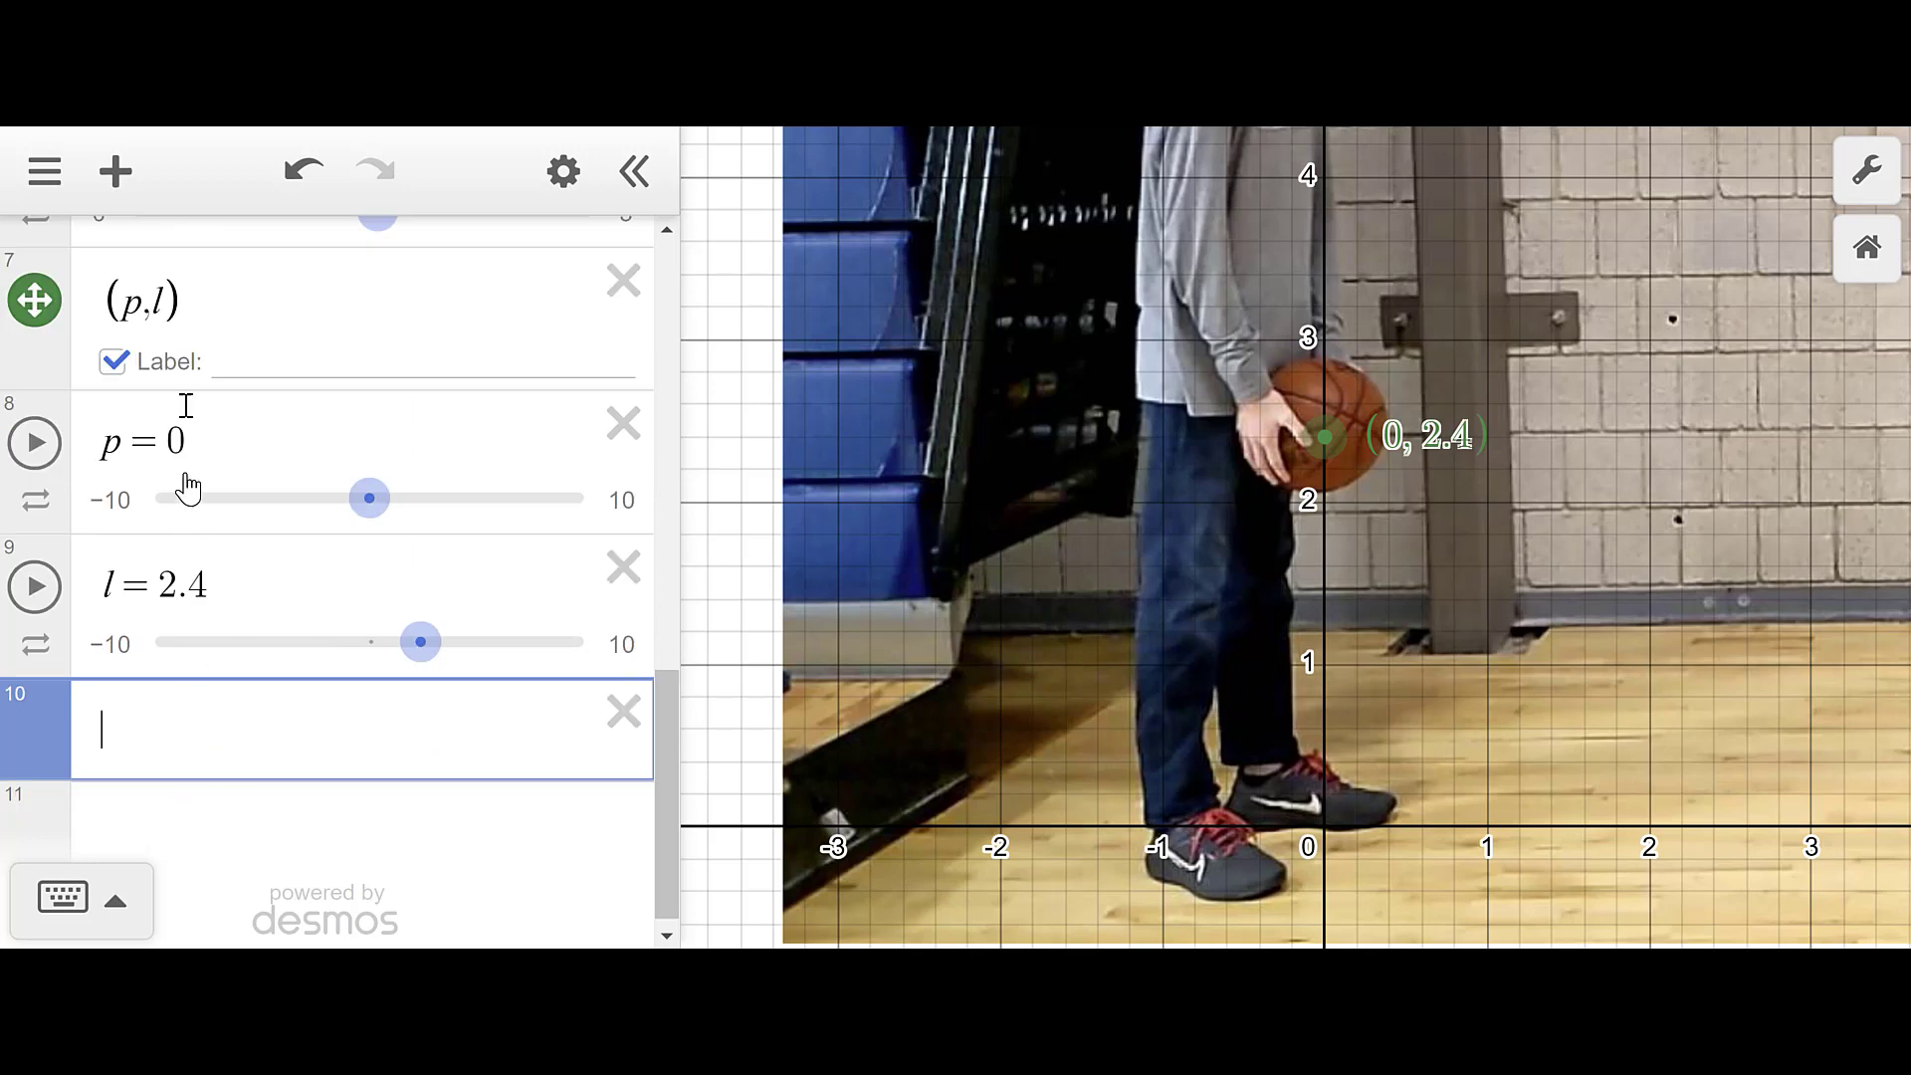
pyautogui.click(117, 177)
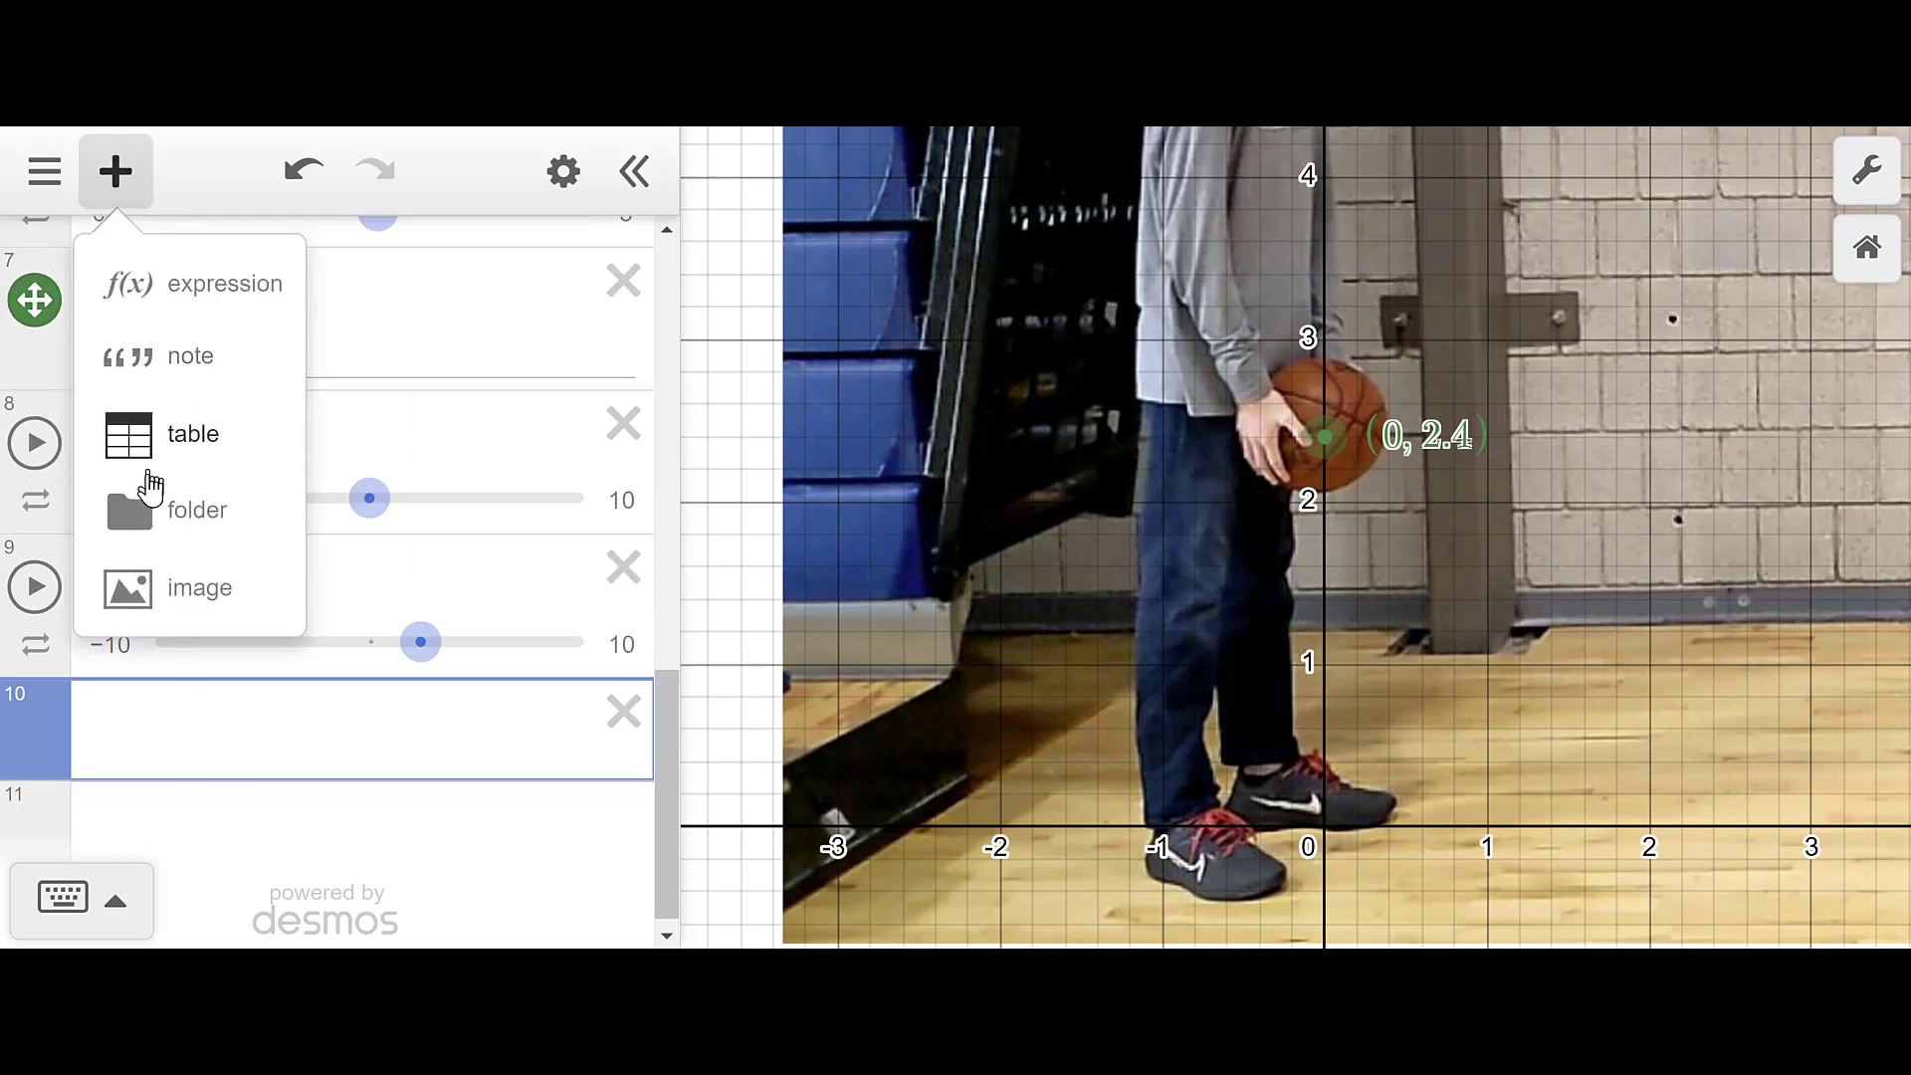
pyautogui.click(139, 460)
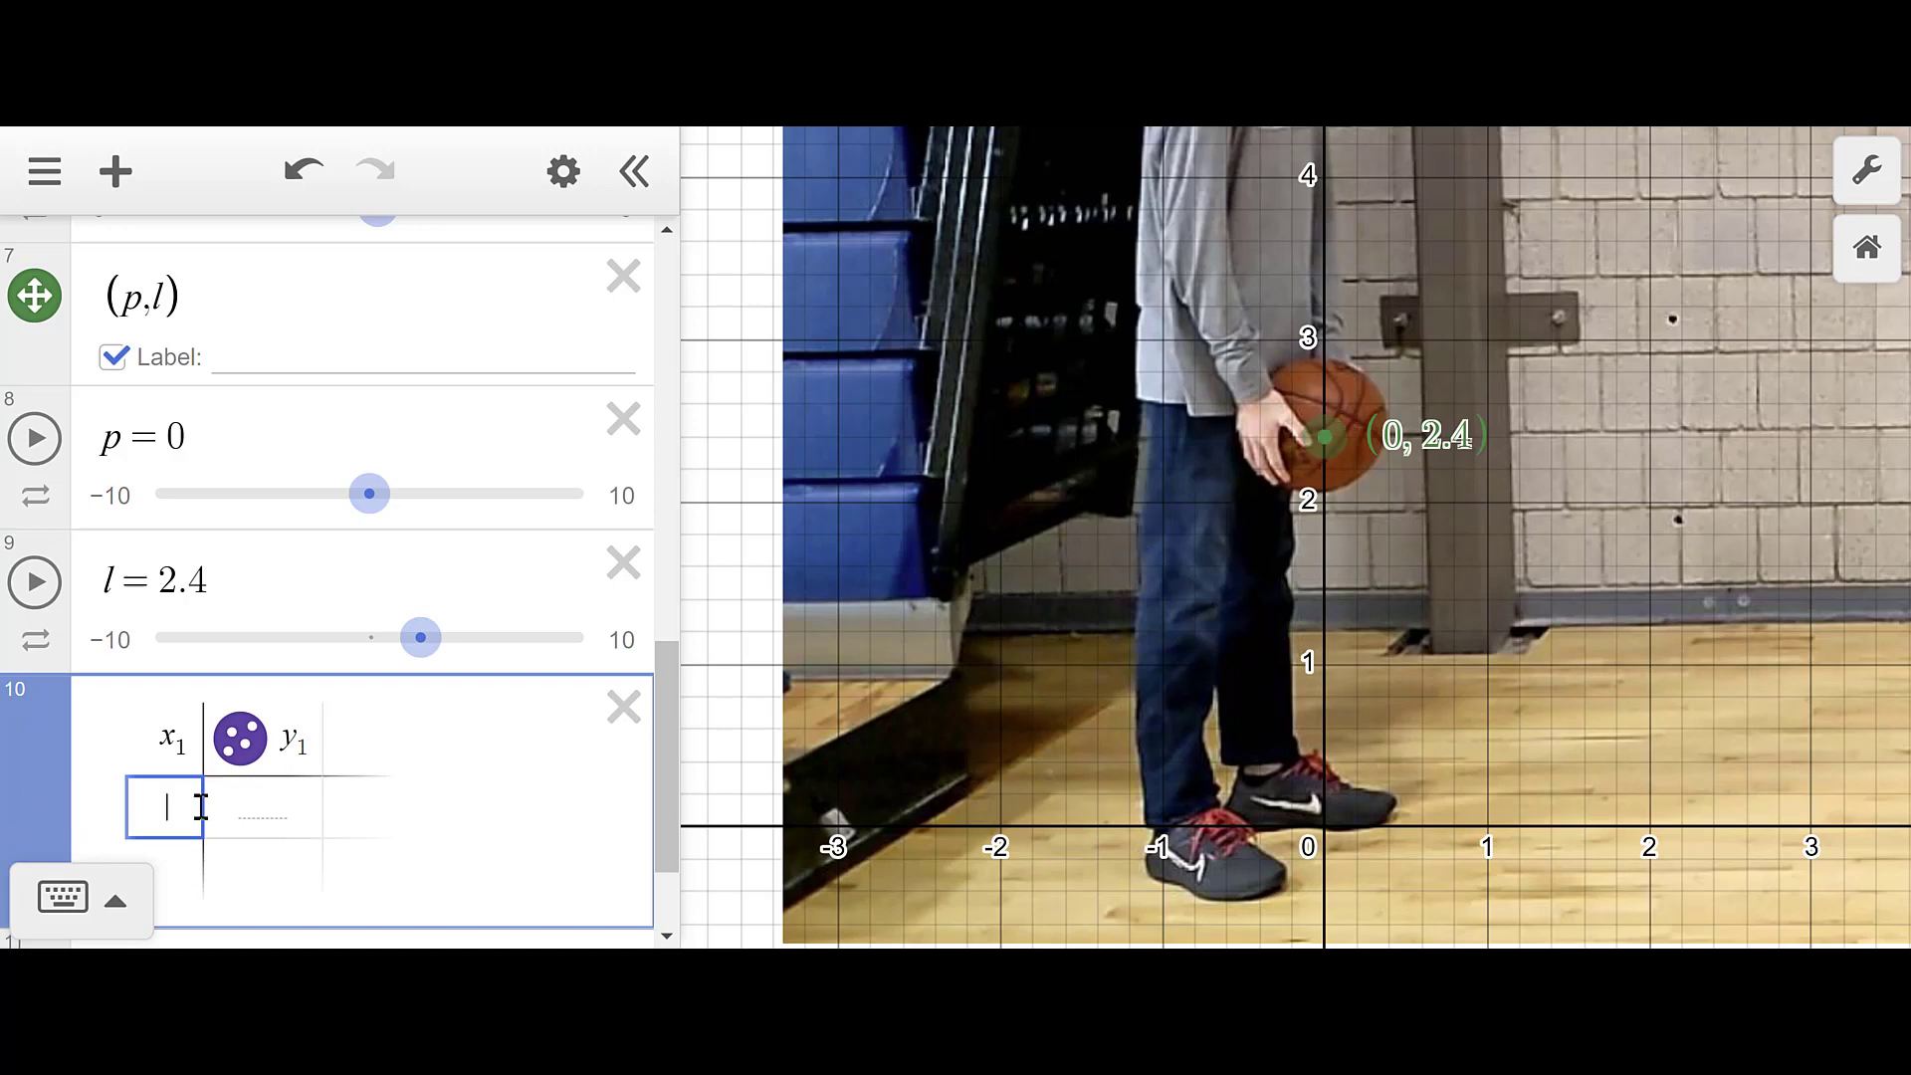
pyautogui.write('0')
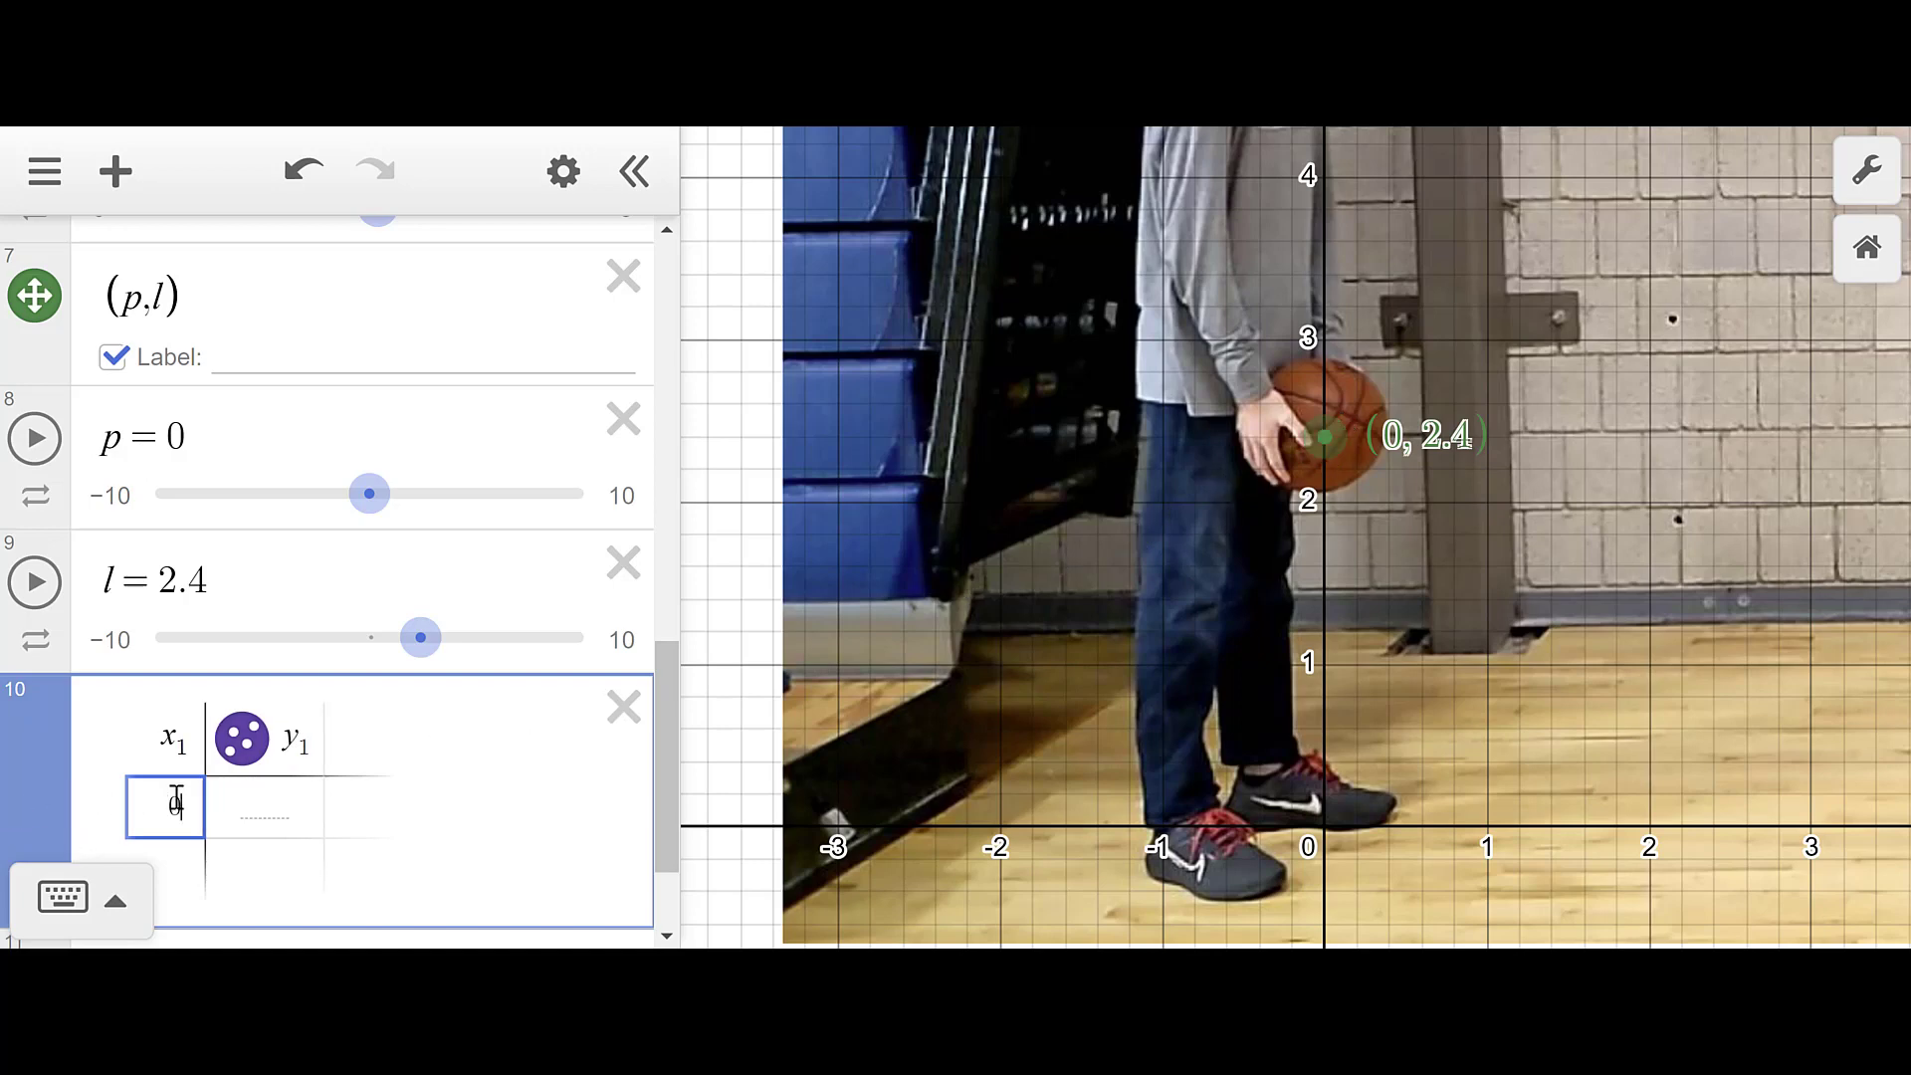
pyautogui.click(246, 794)
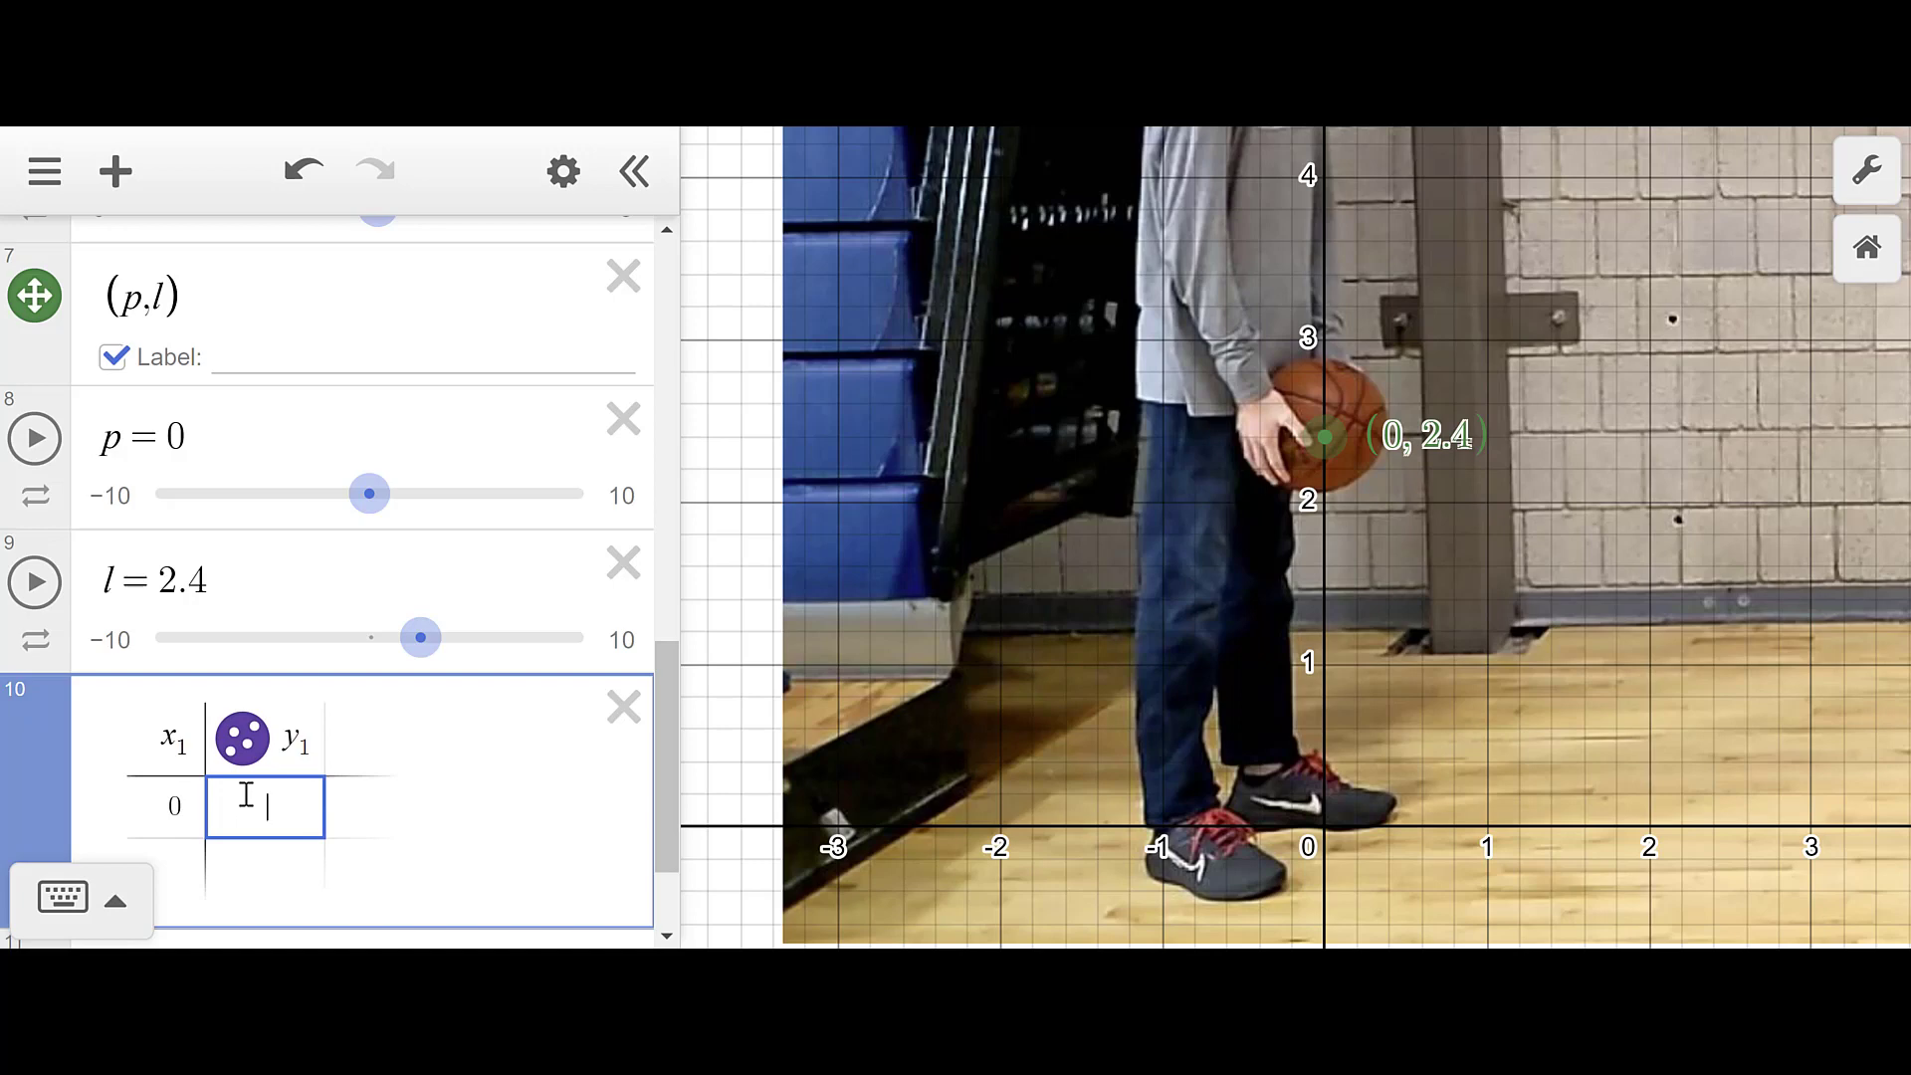
pyautogui.write('2.4')
pyautogui.press('Return')
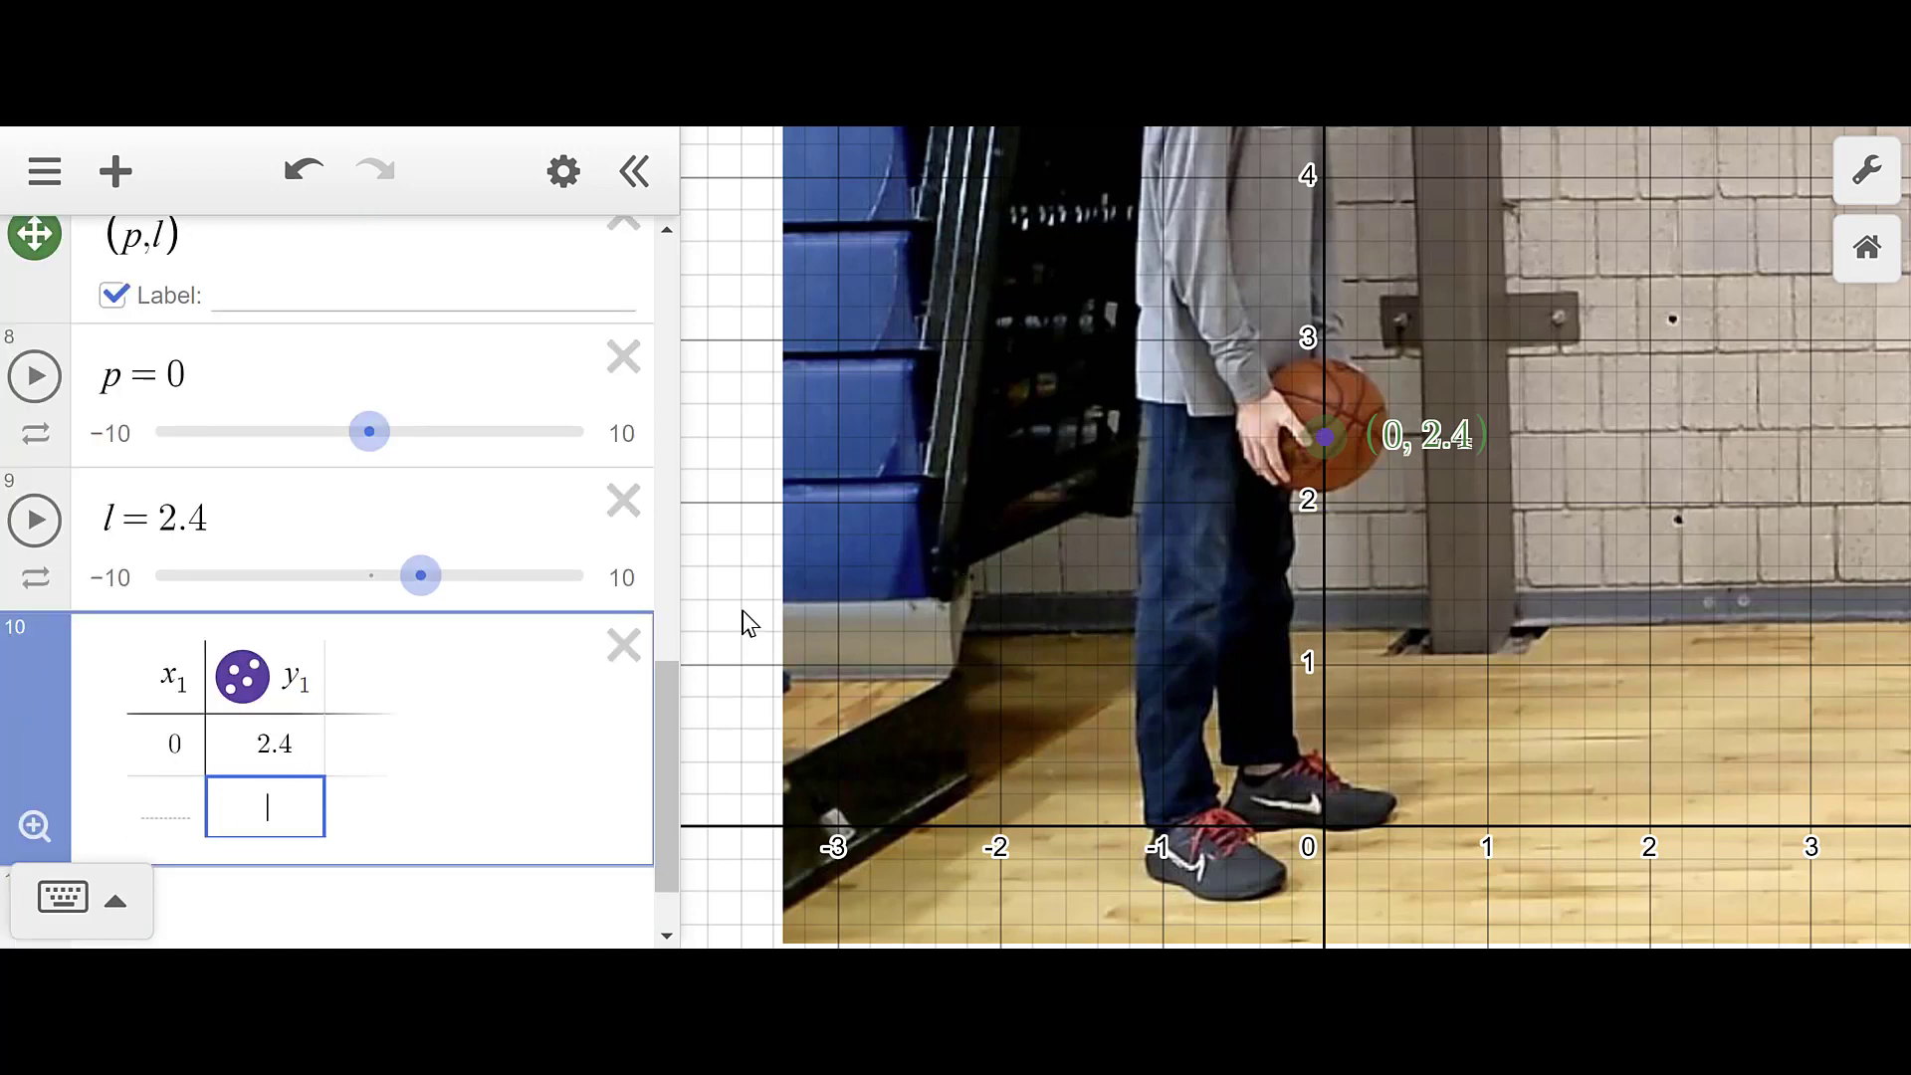
pyautogui.scroll(-5, 745, 608)
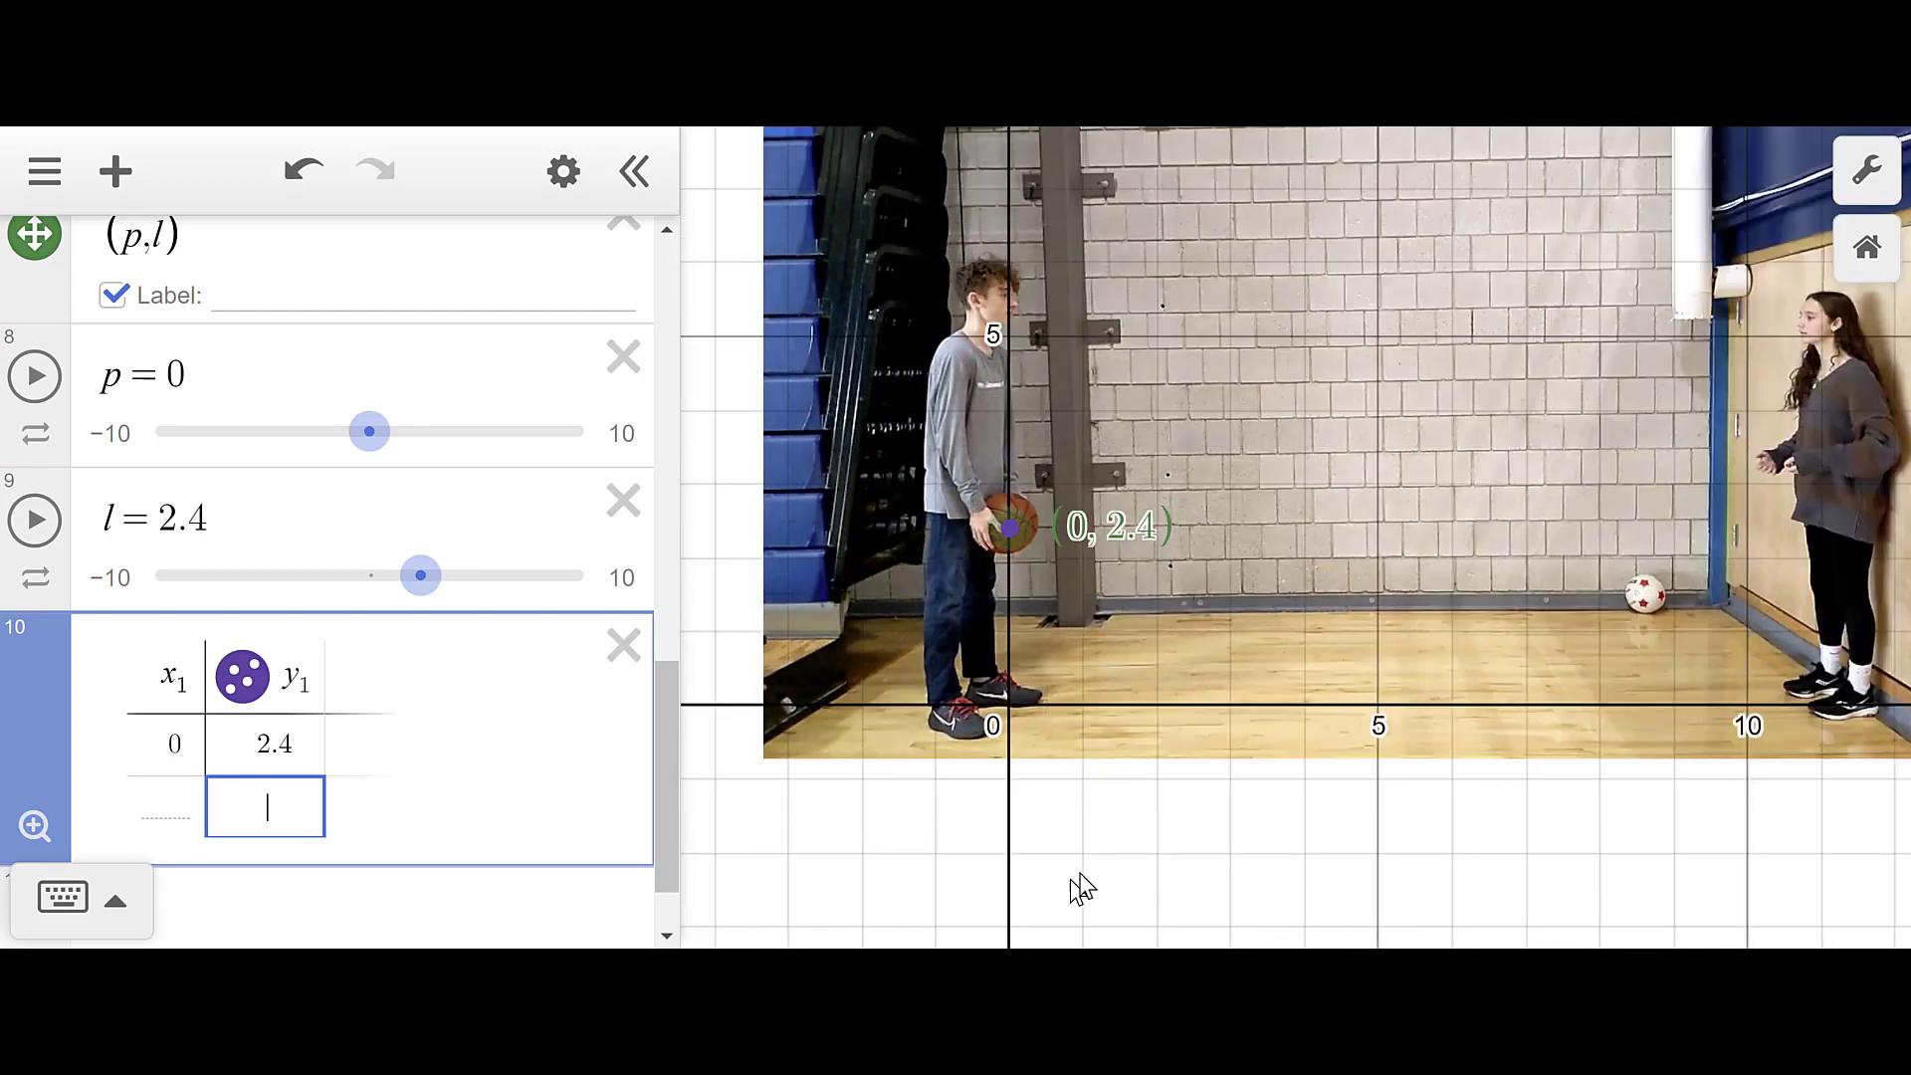
pyautogui.scroll(5, 348, 360)
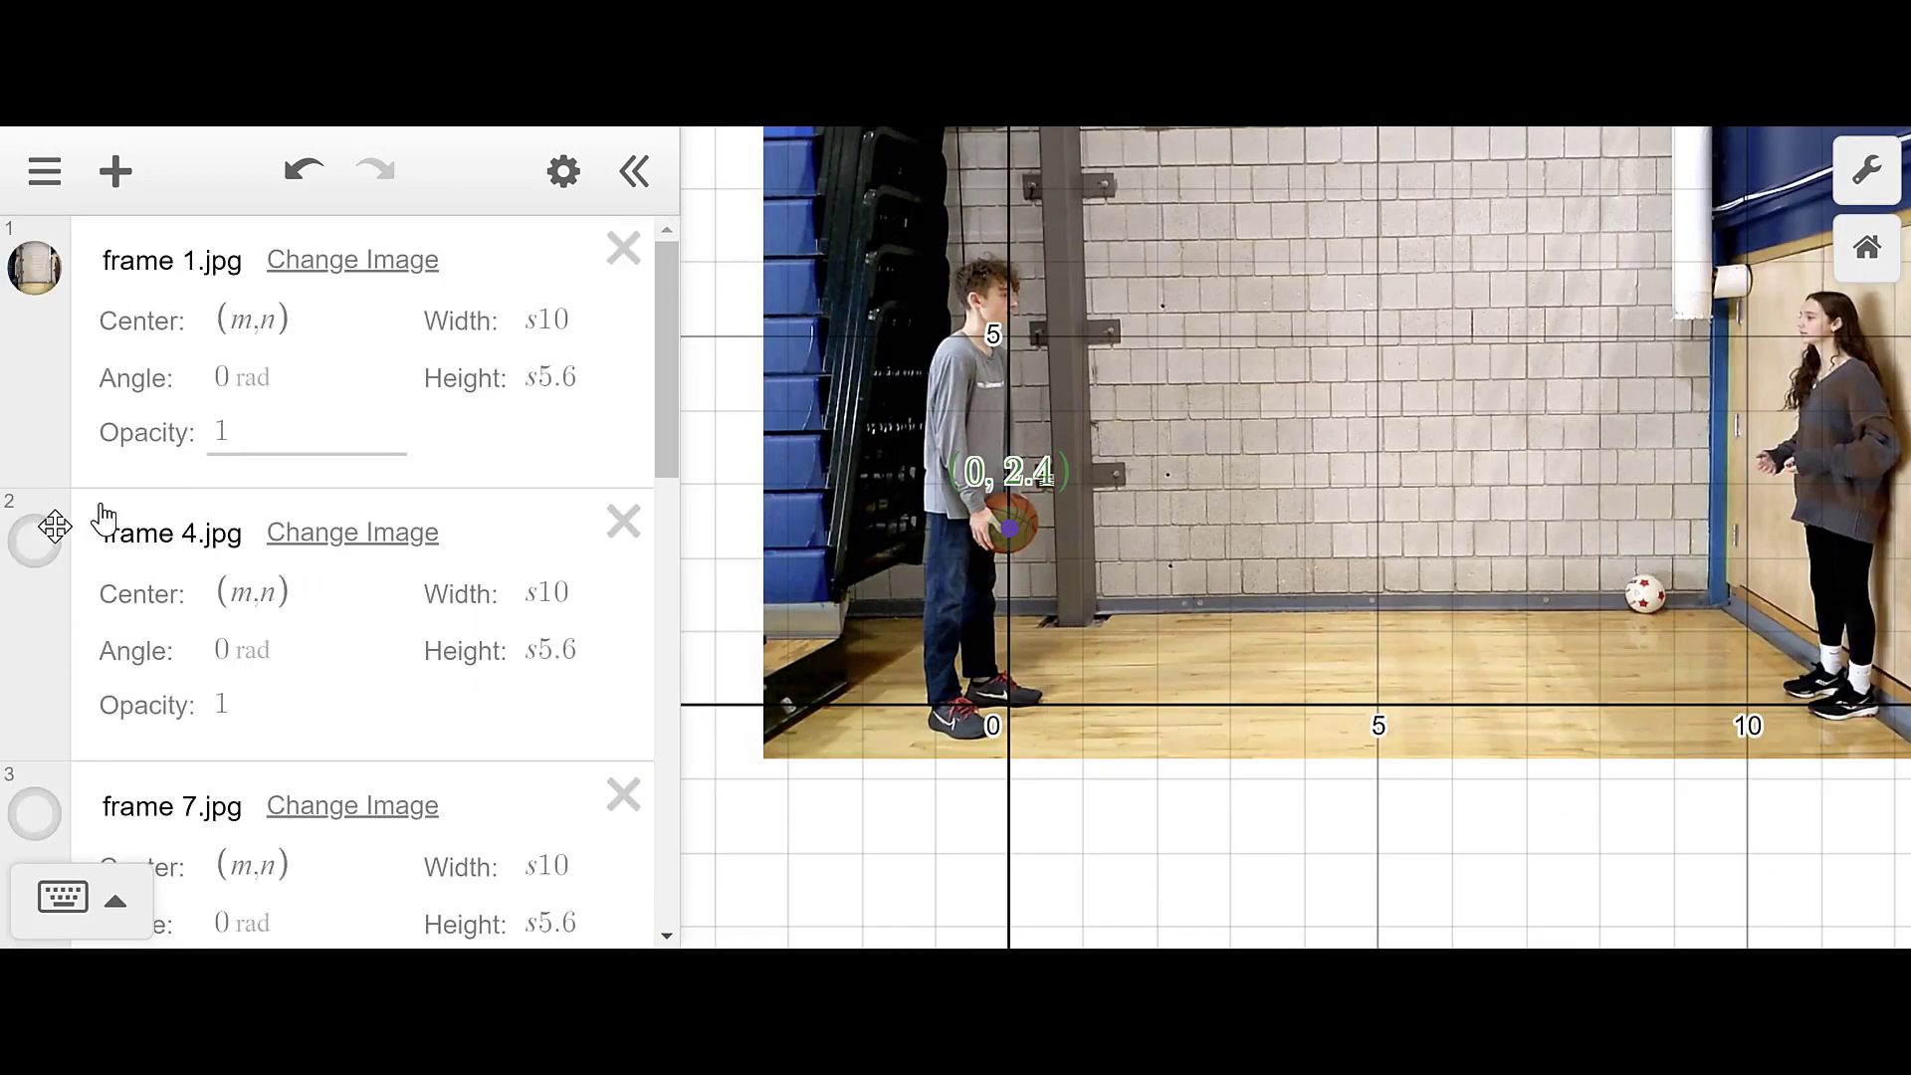
# - Show the frame 4 photo and centre the view on the thrown ball
pyautogui.click(50, 545)
pyautogui.scroll(10, 197, 379)
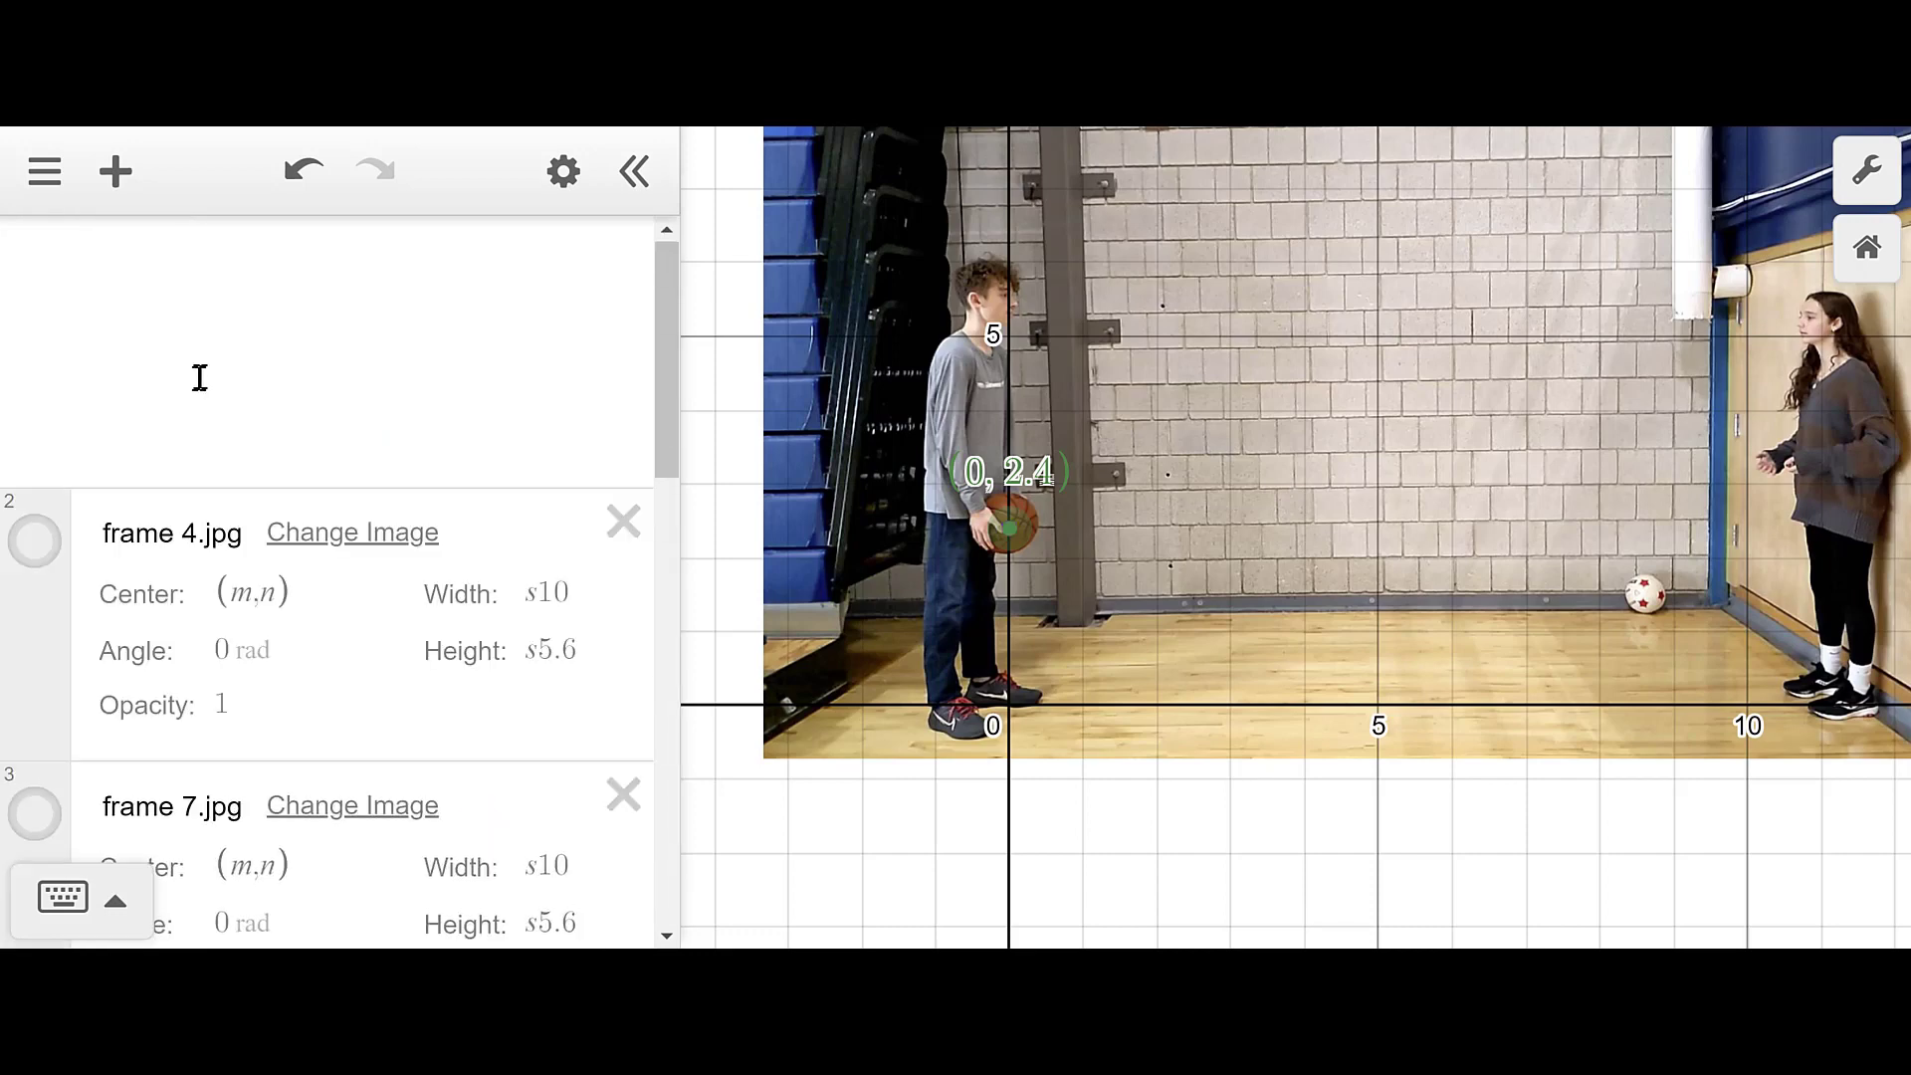
pyautogui.click(52, 554)
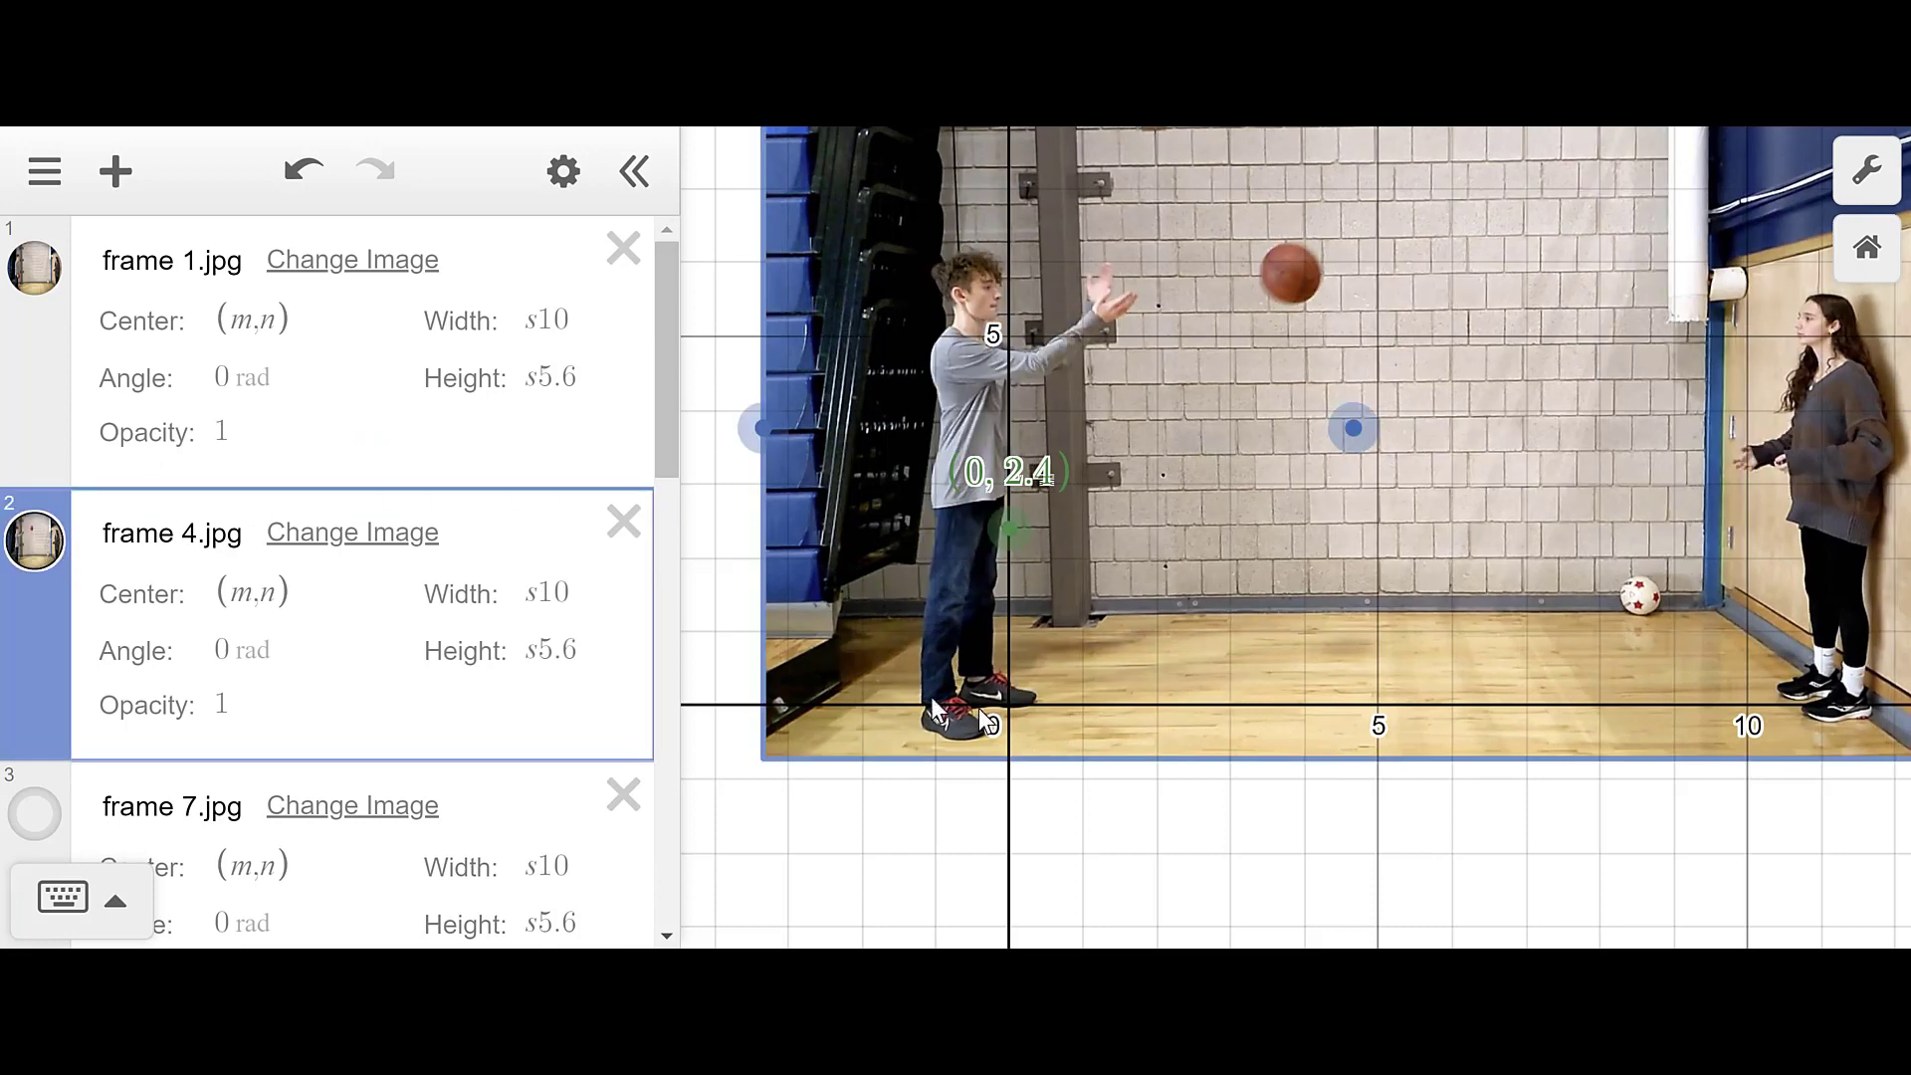
pyautogui.scroll(-6, 396, 627)
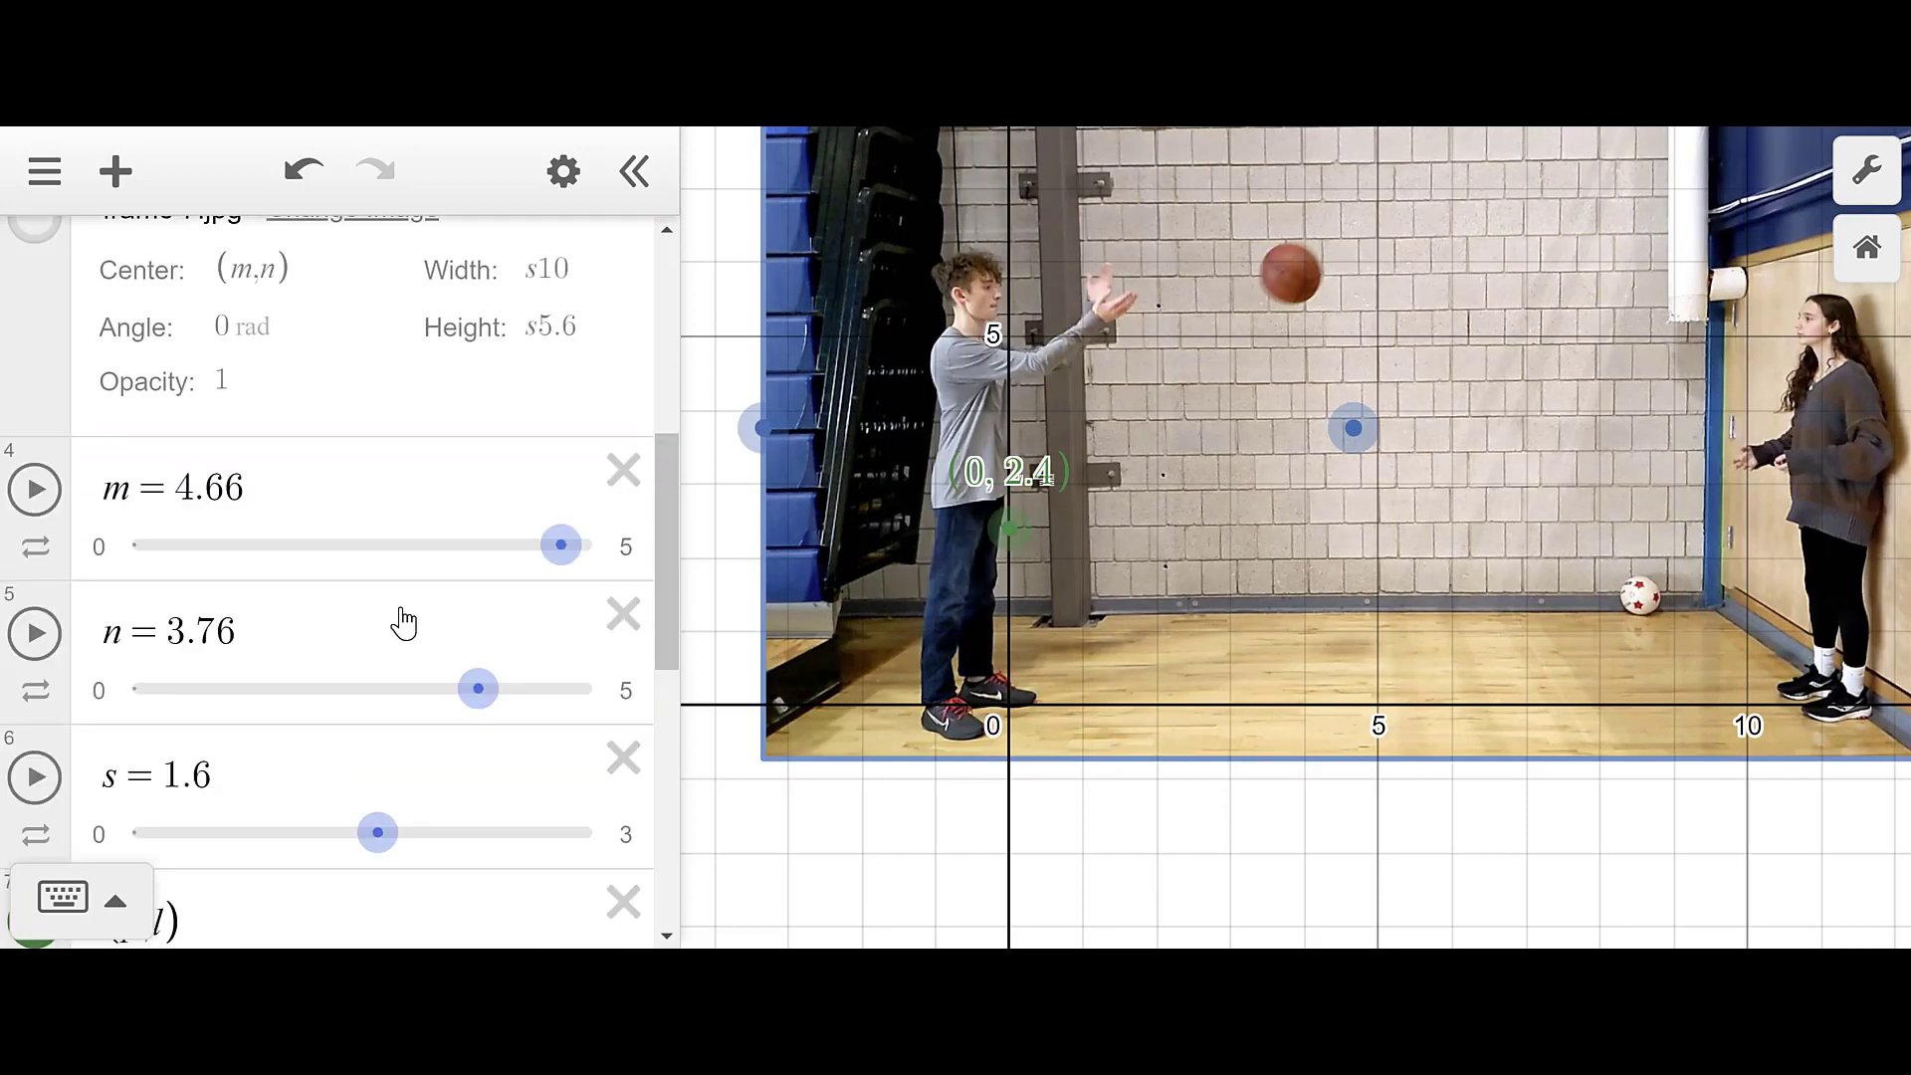
pyautogui.scroll(-4, 406, 606)
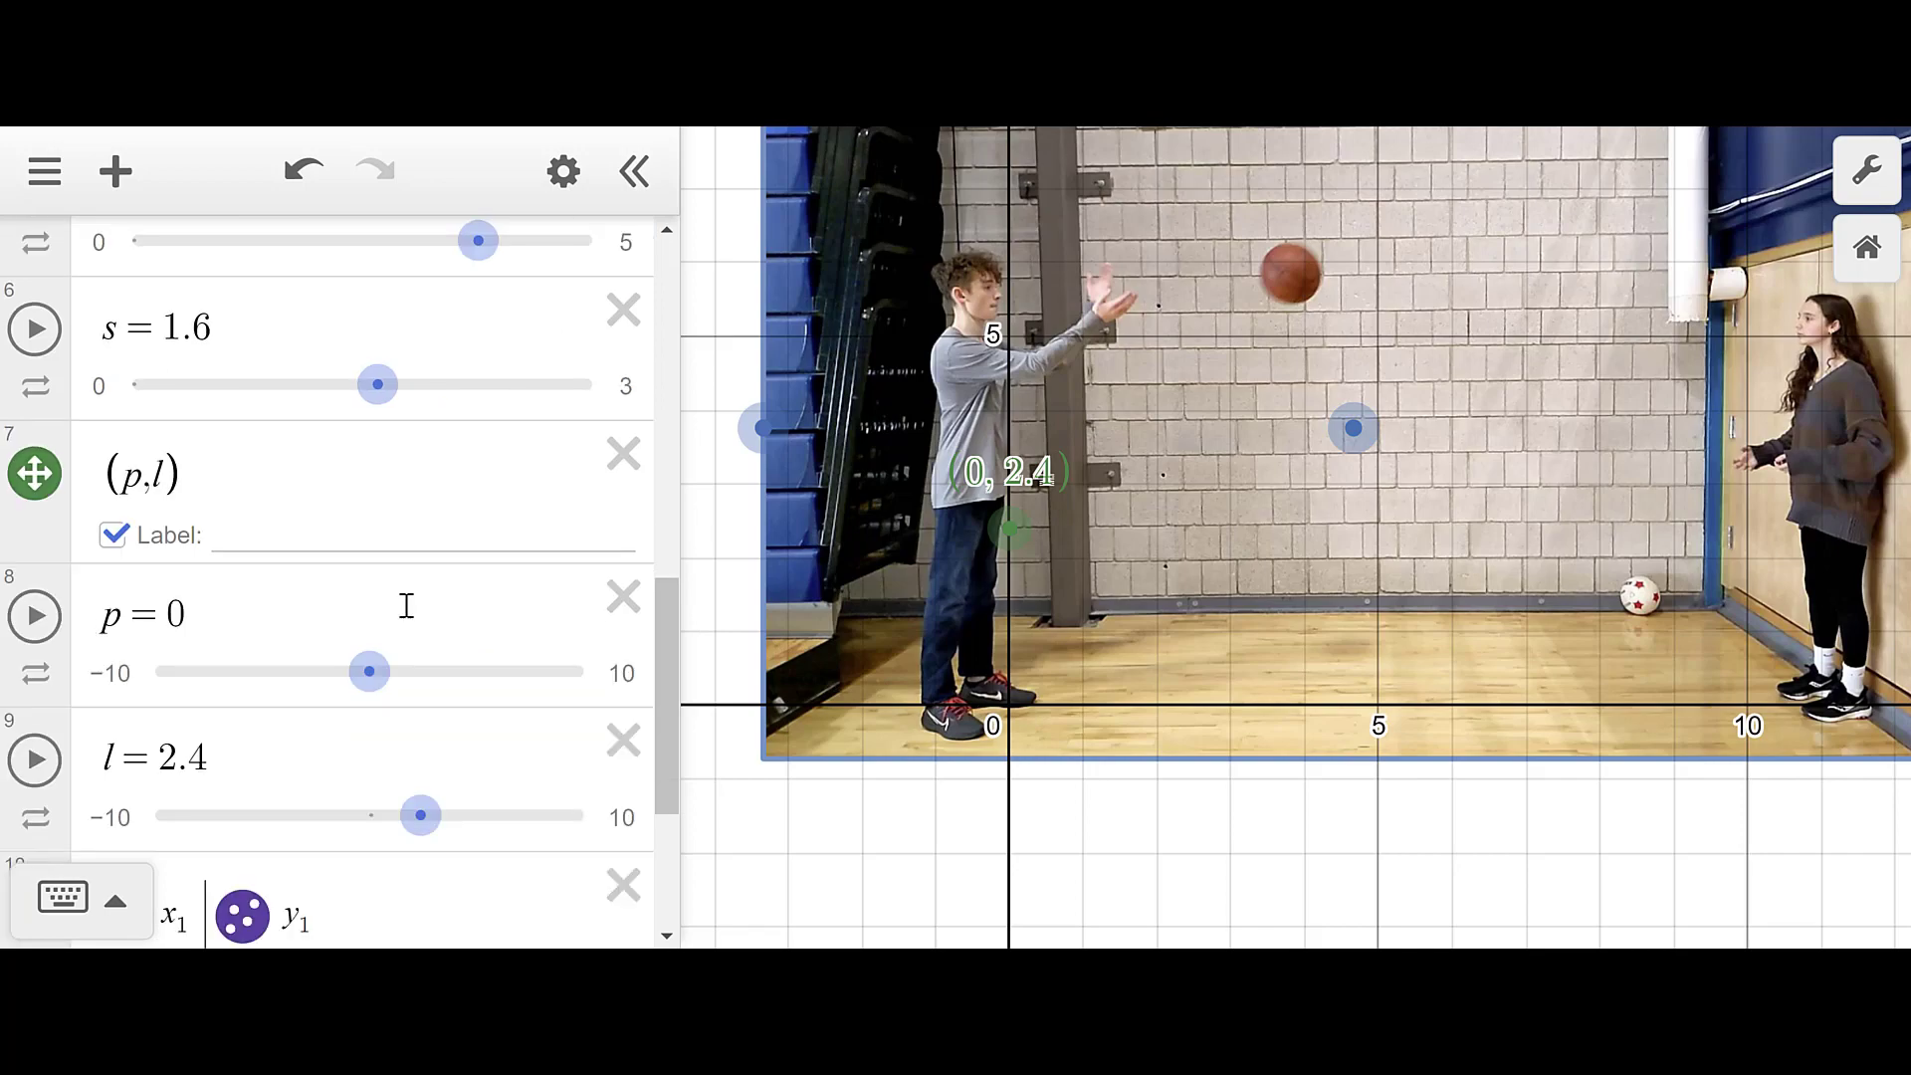
pyautogui.scroll(-3, 406, 606)
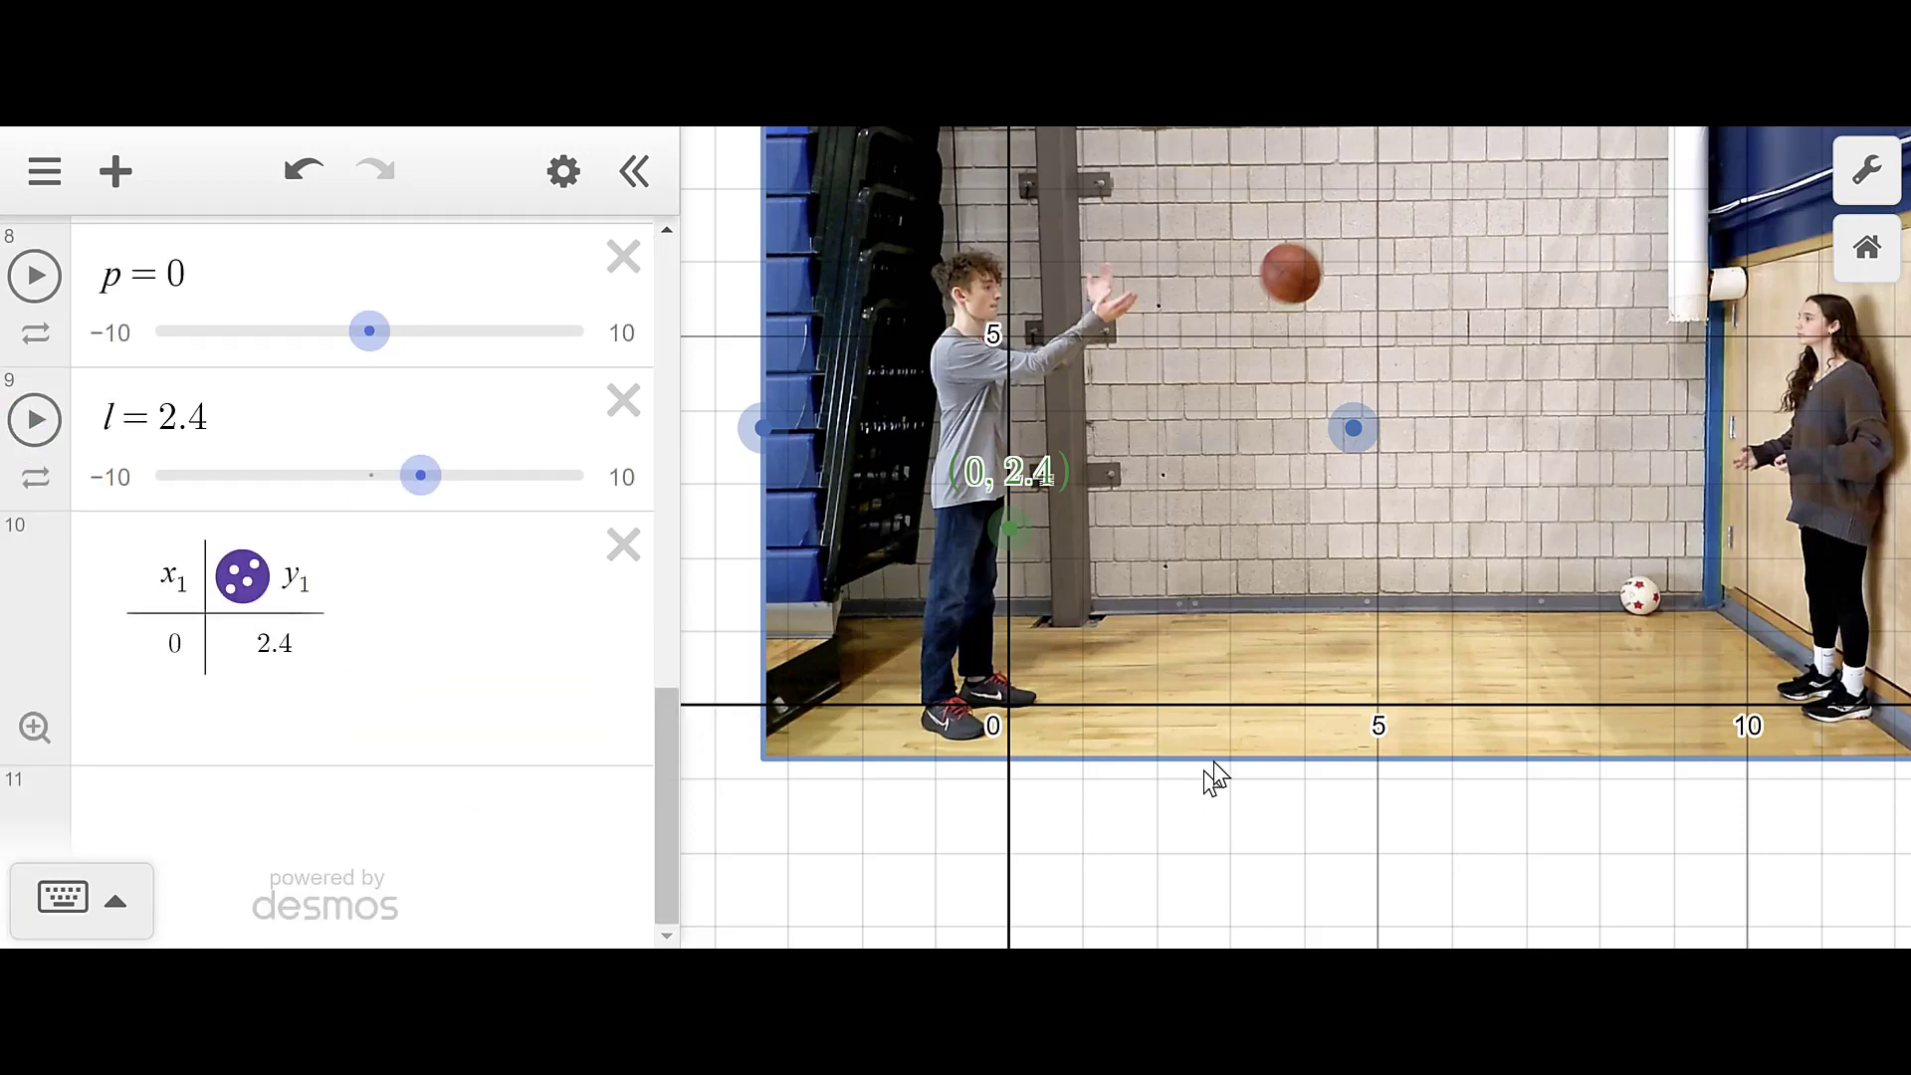
pyautogui.scroll(4, 1207, 763)
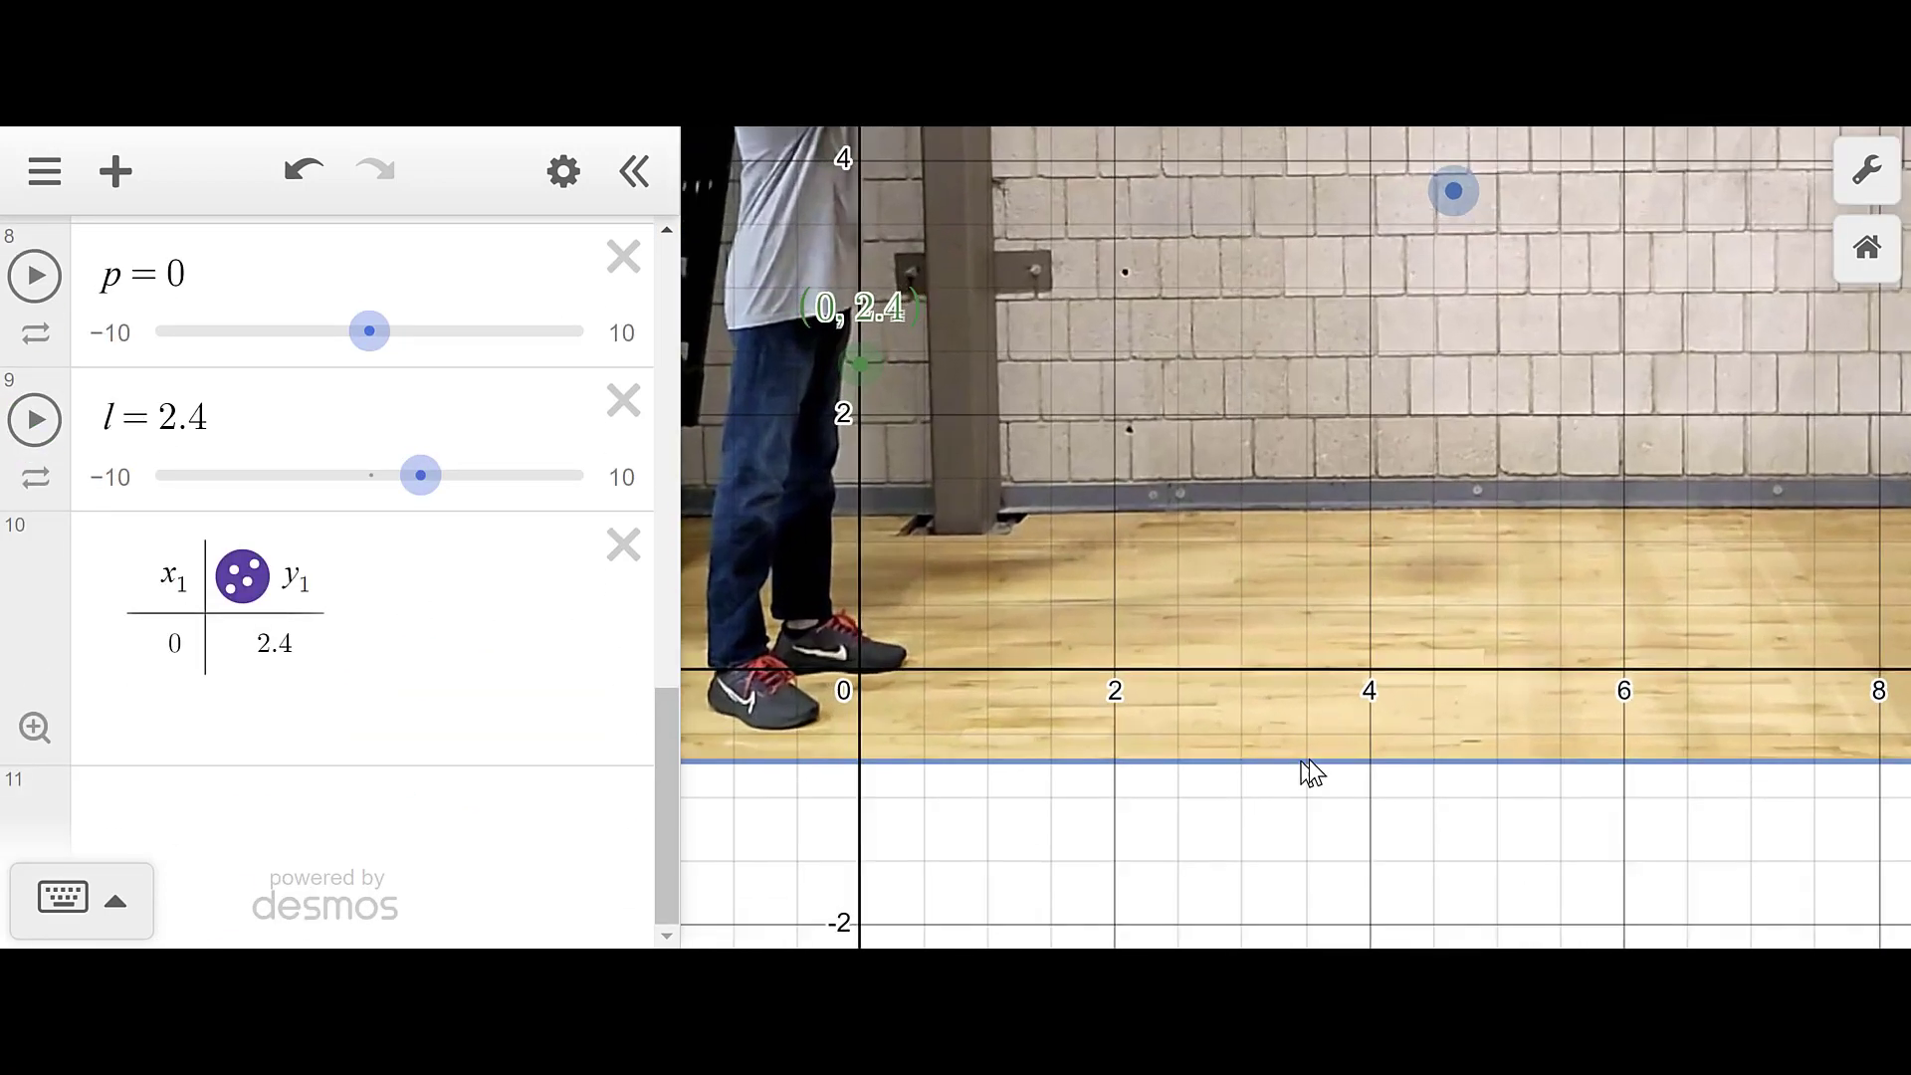
pyautogui.moveTo(1398, 588); pyautogui.dragTo(1416, 1026)
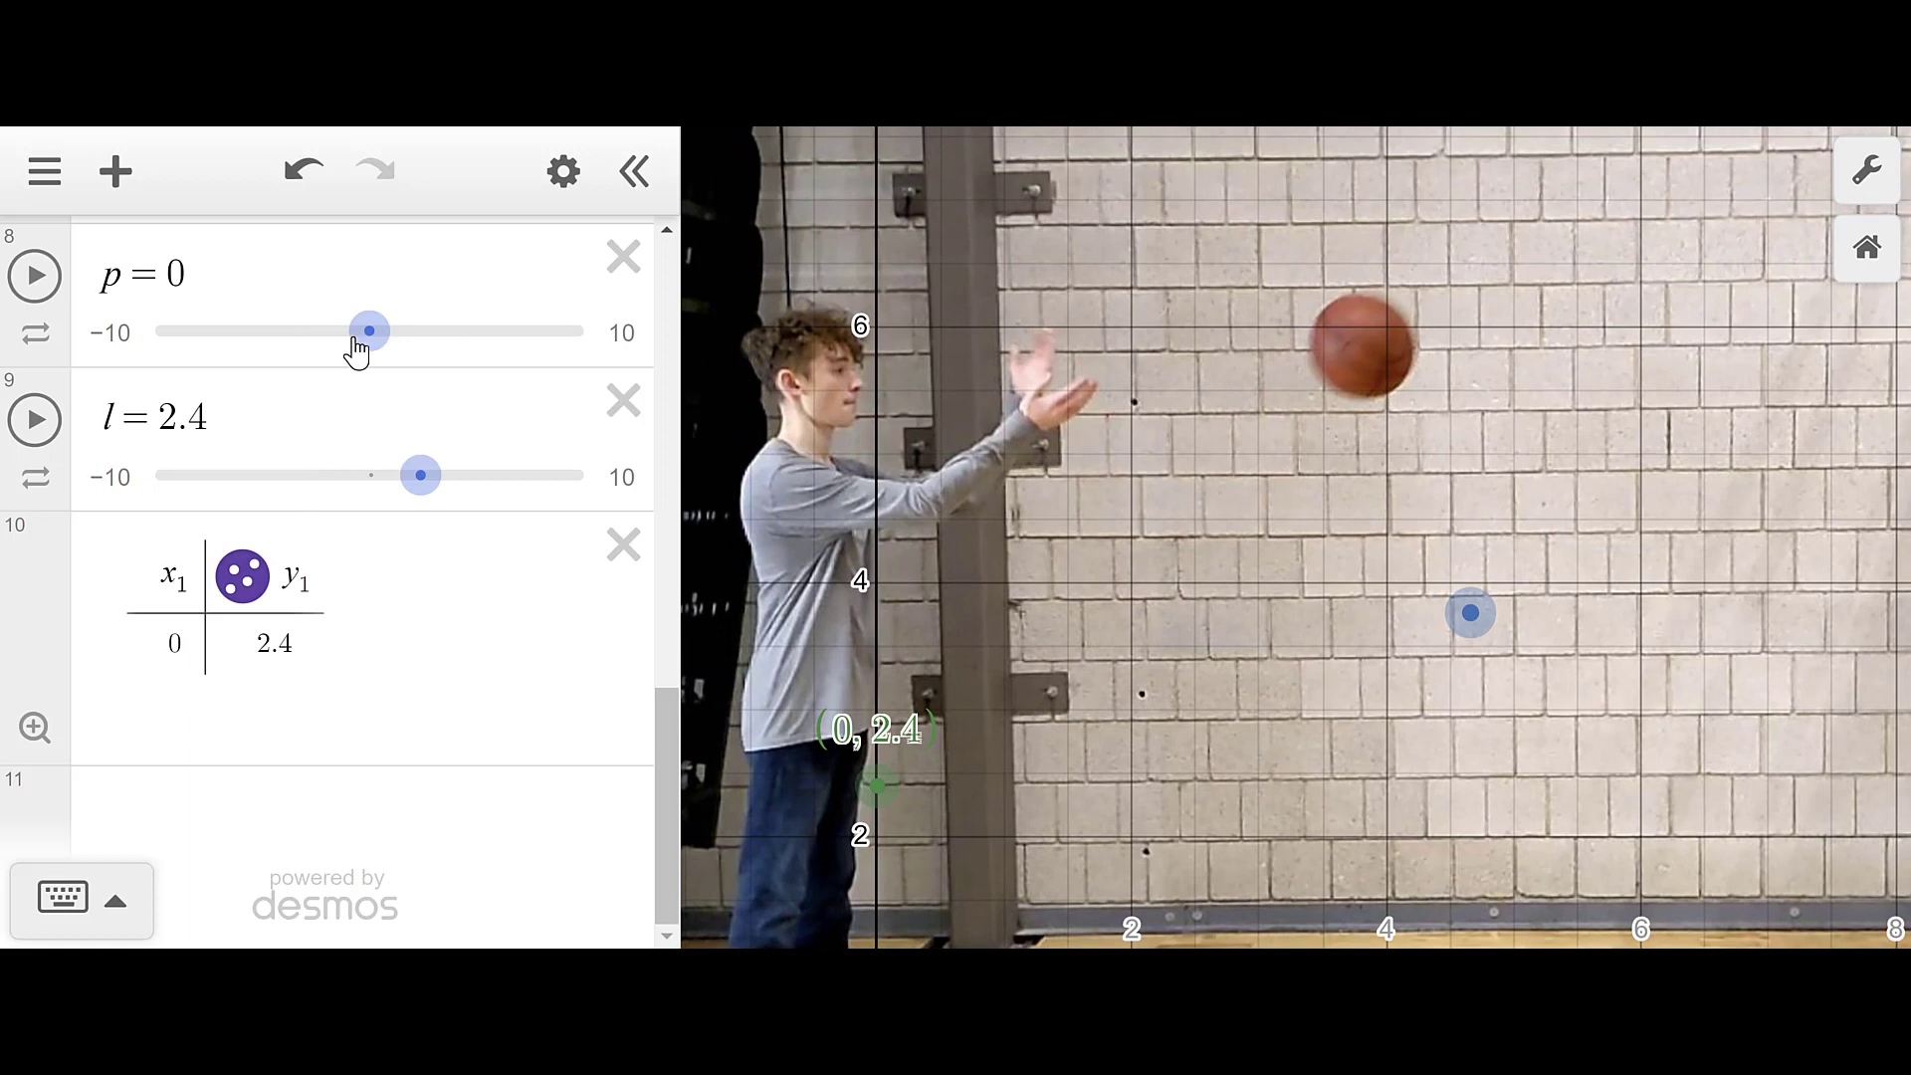
# - Drag the sliders to p = 3.9 and l = 5.8 so the point sits on the airborne ball
pyautogui.click(364, 341)
pyautogui.moveTo(369, 339); pyautogui.dragTo(269, 342)
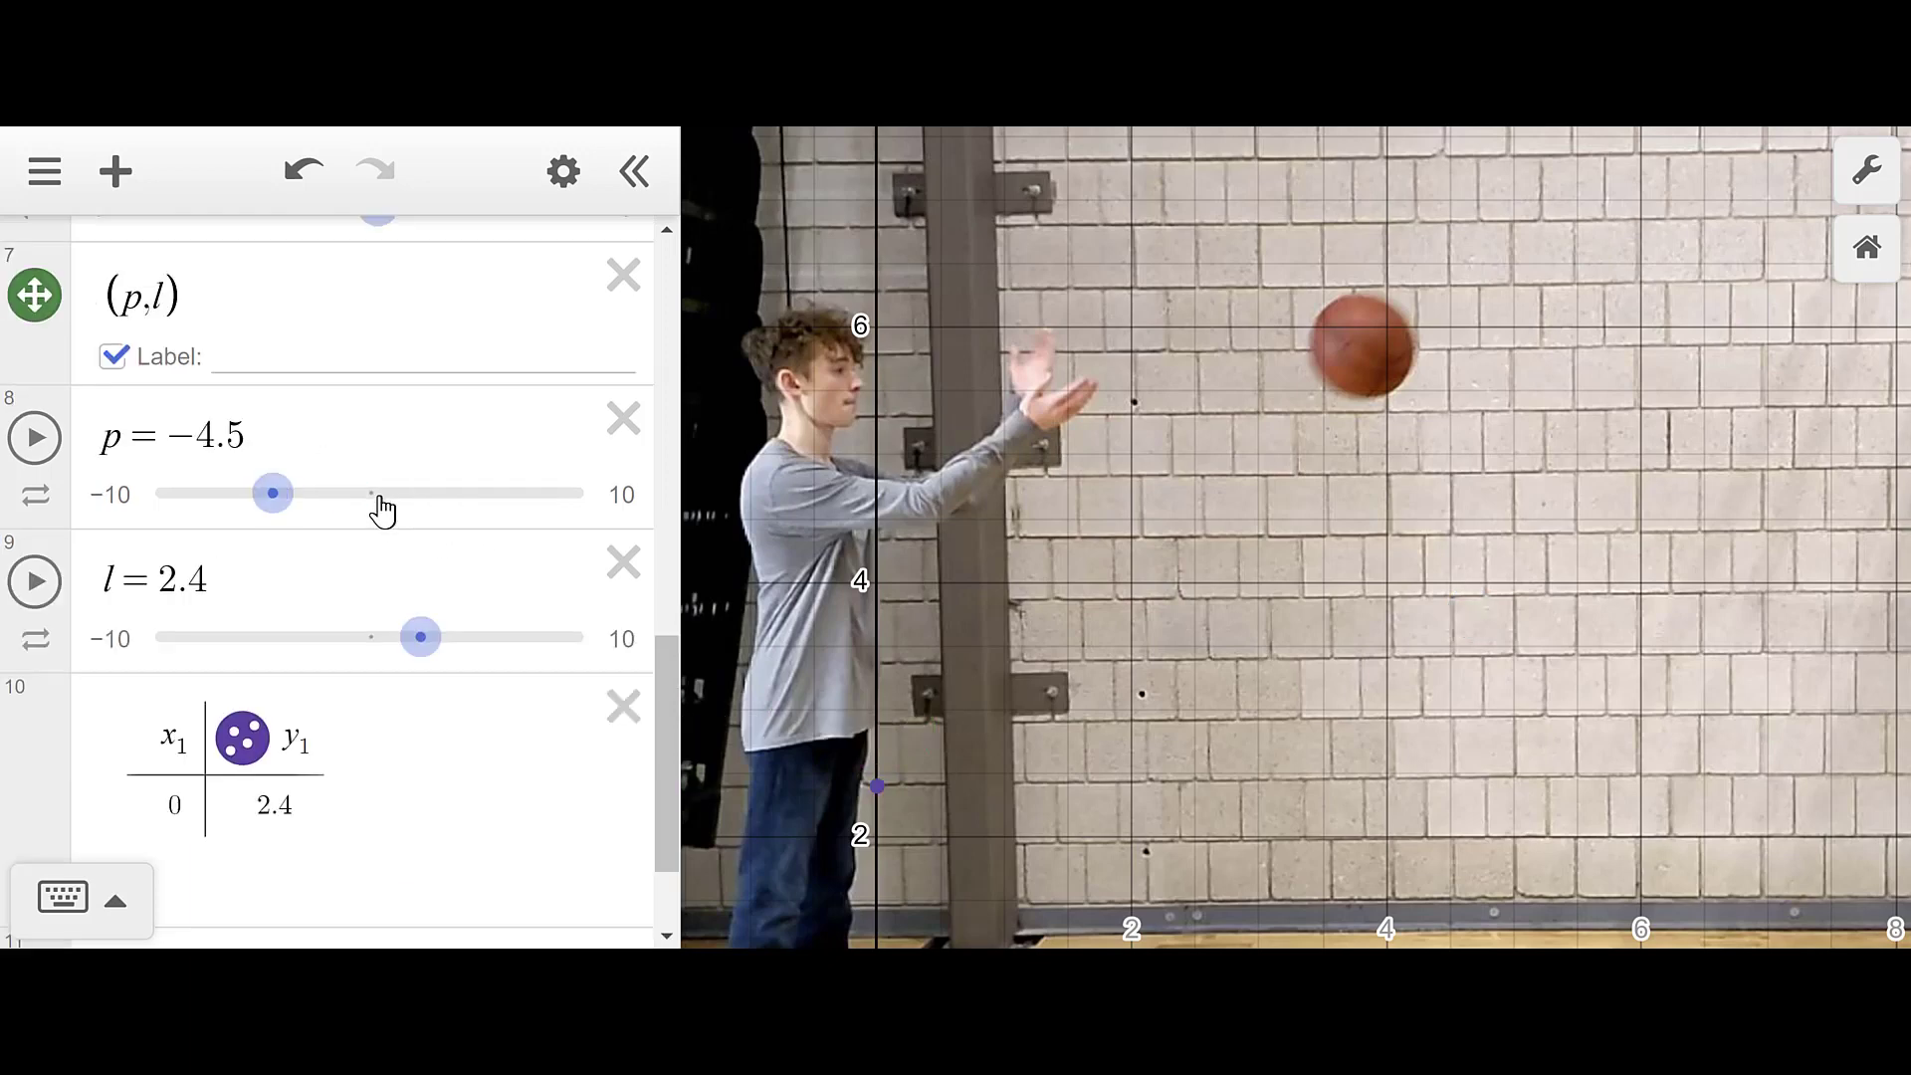
pyautogui.moveTo(271, 496); pyautogui.dragTo(453, 506)
pyautogui.moveTo(439, 648); pyautogui.dragTo(508, 632)
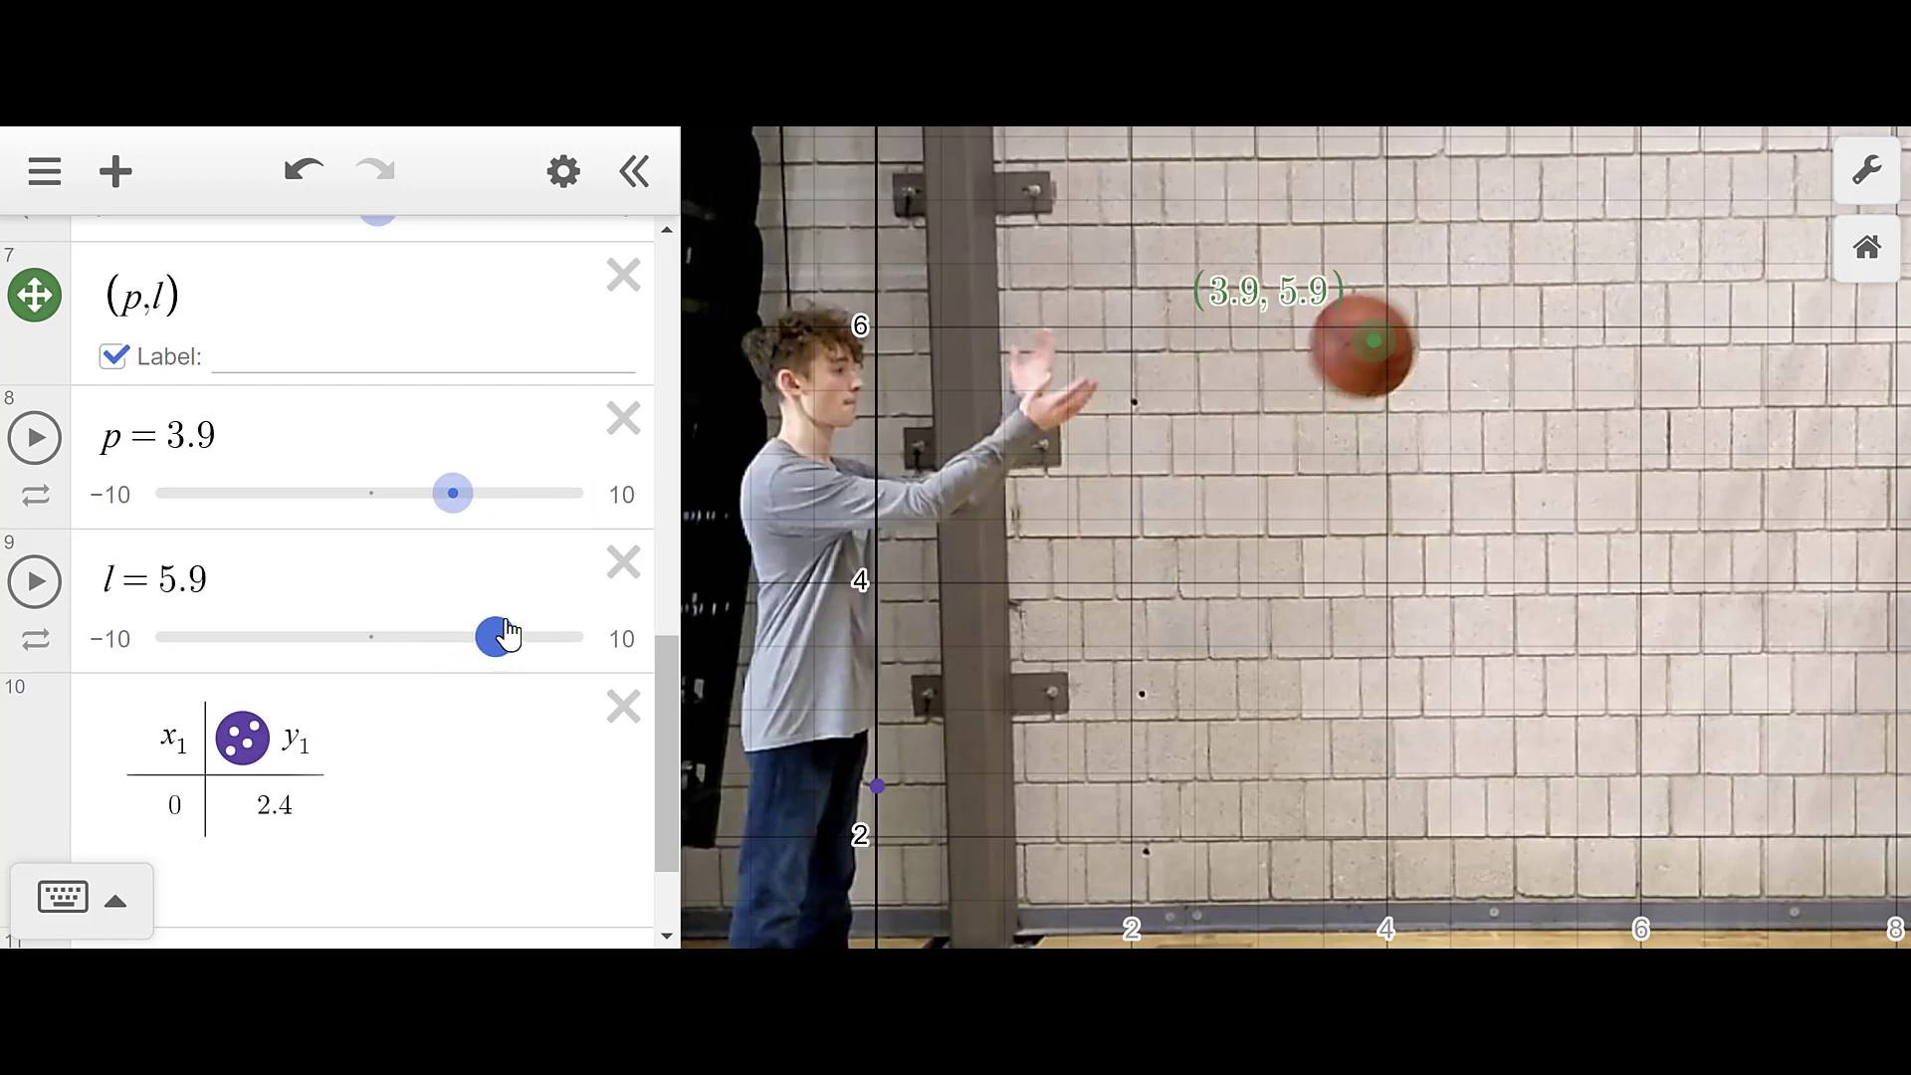
pyautogui.moveTo(463, 512); pyautogui.dragTo(467, 501)
pyautogui.moveTo(492, 637); pyautogui.dragTo(489, 631)
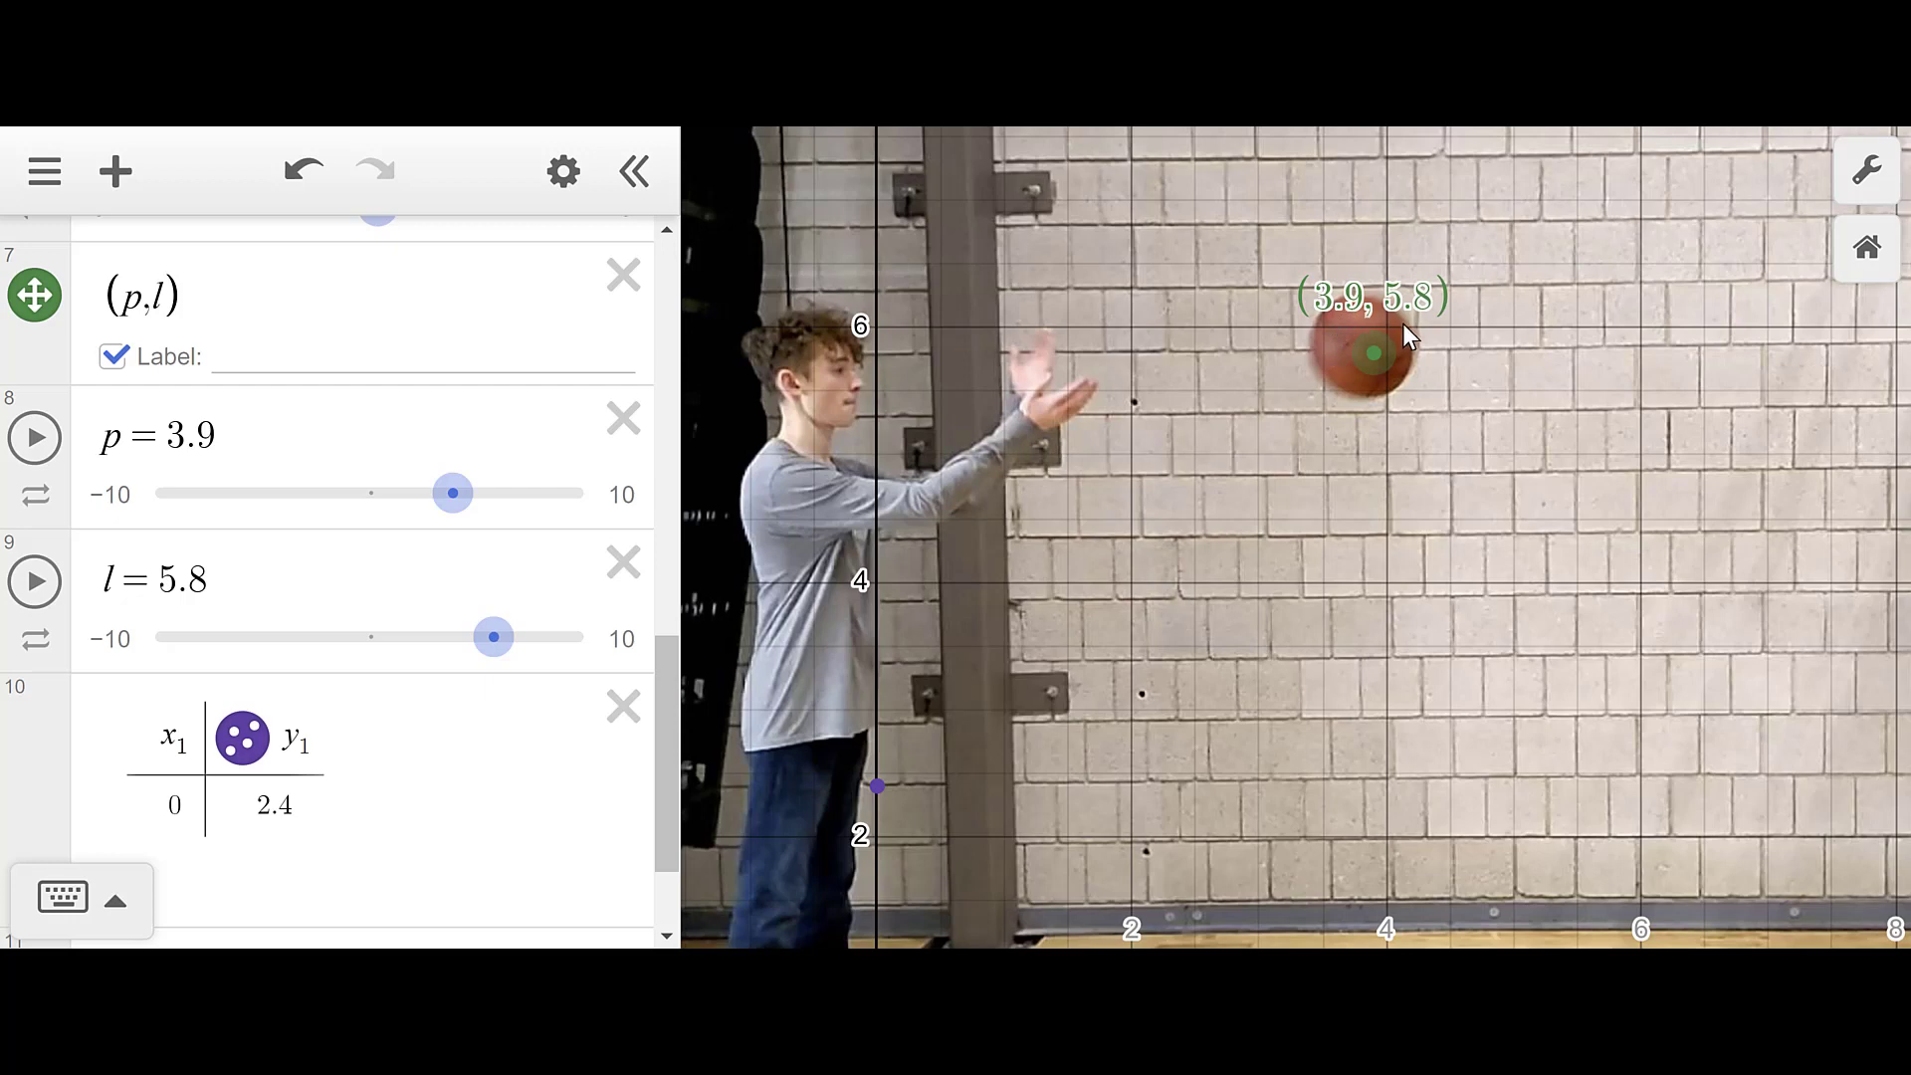
pyautogui.scroll(-2, 164, 652)
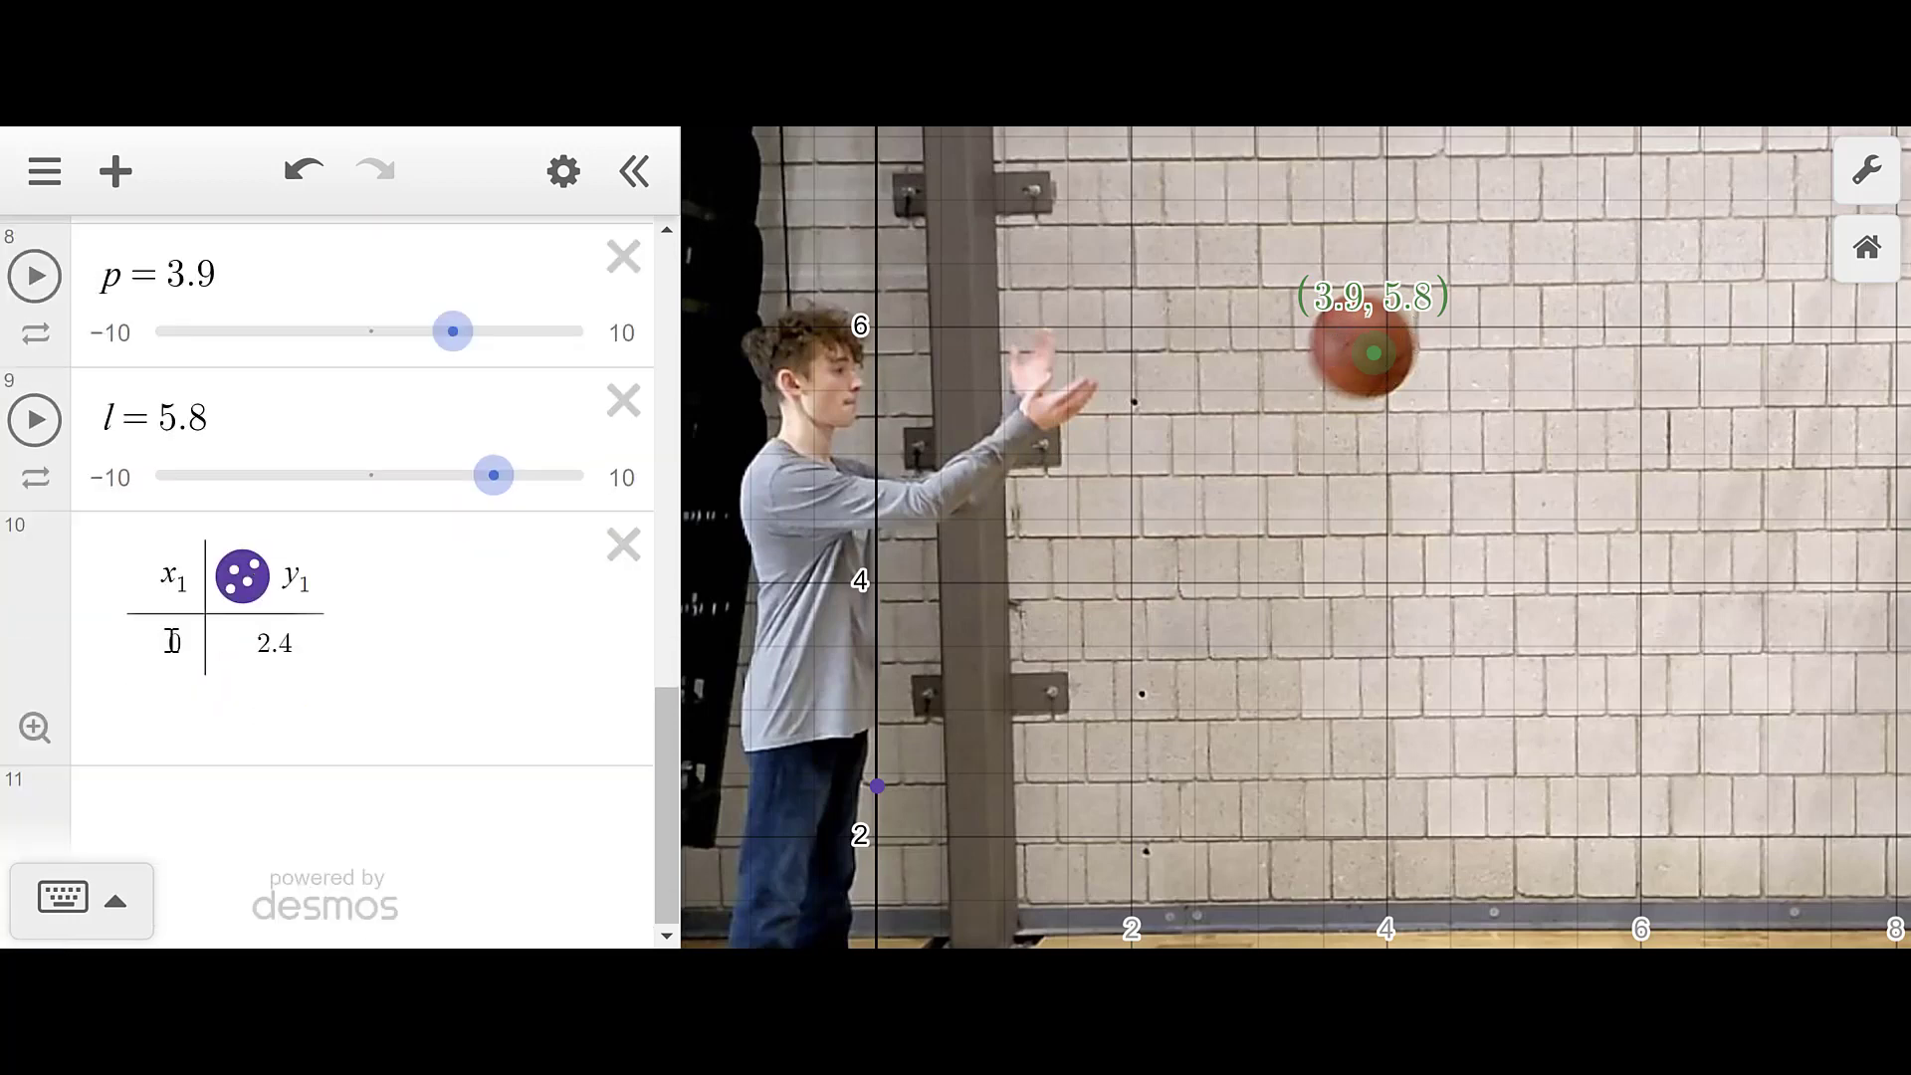
# - Enter (3.9, 5.8) as the second row of the x1–y1 table
pyautogui.click(186, 648)
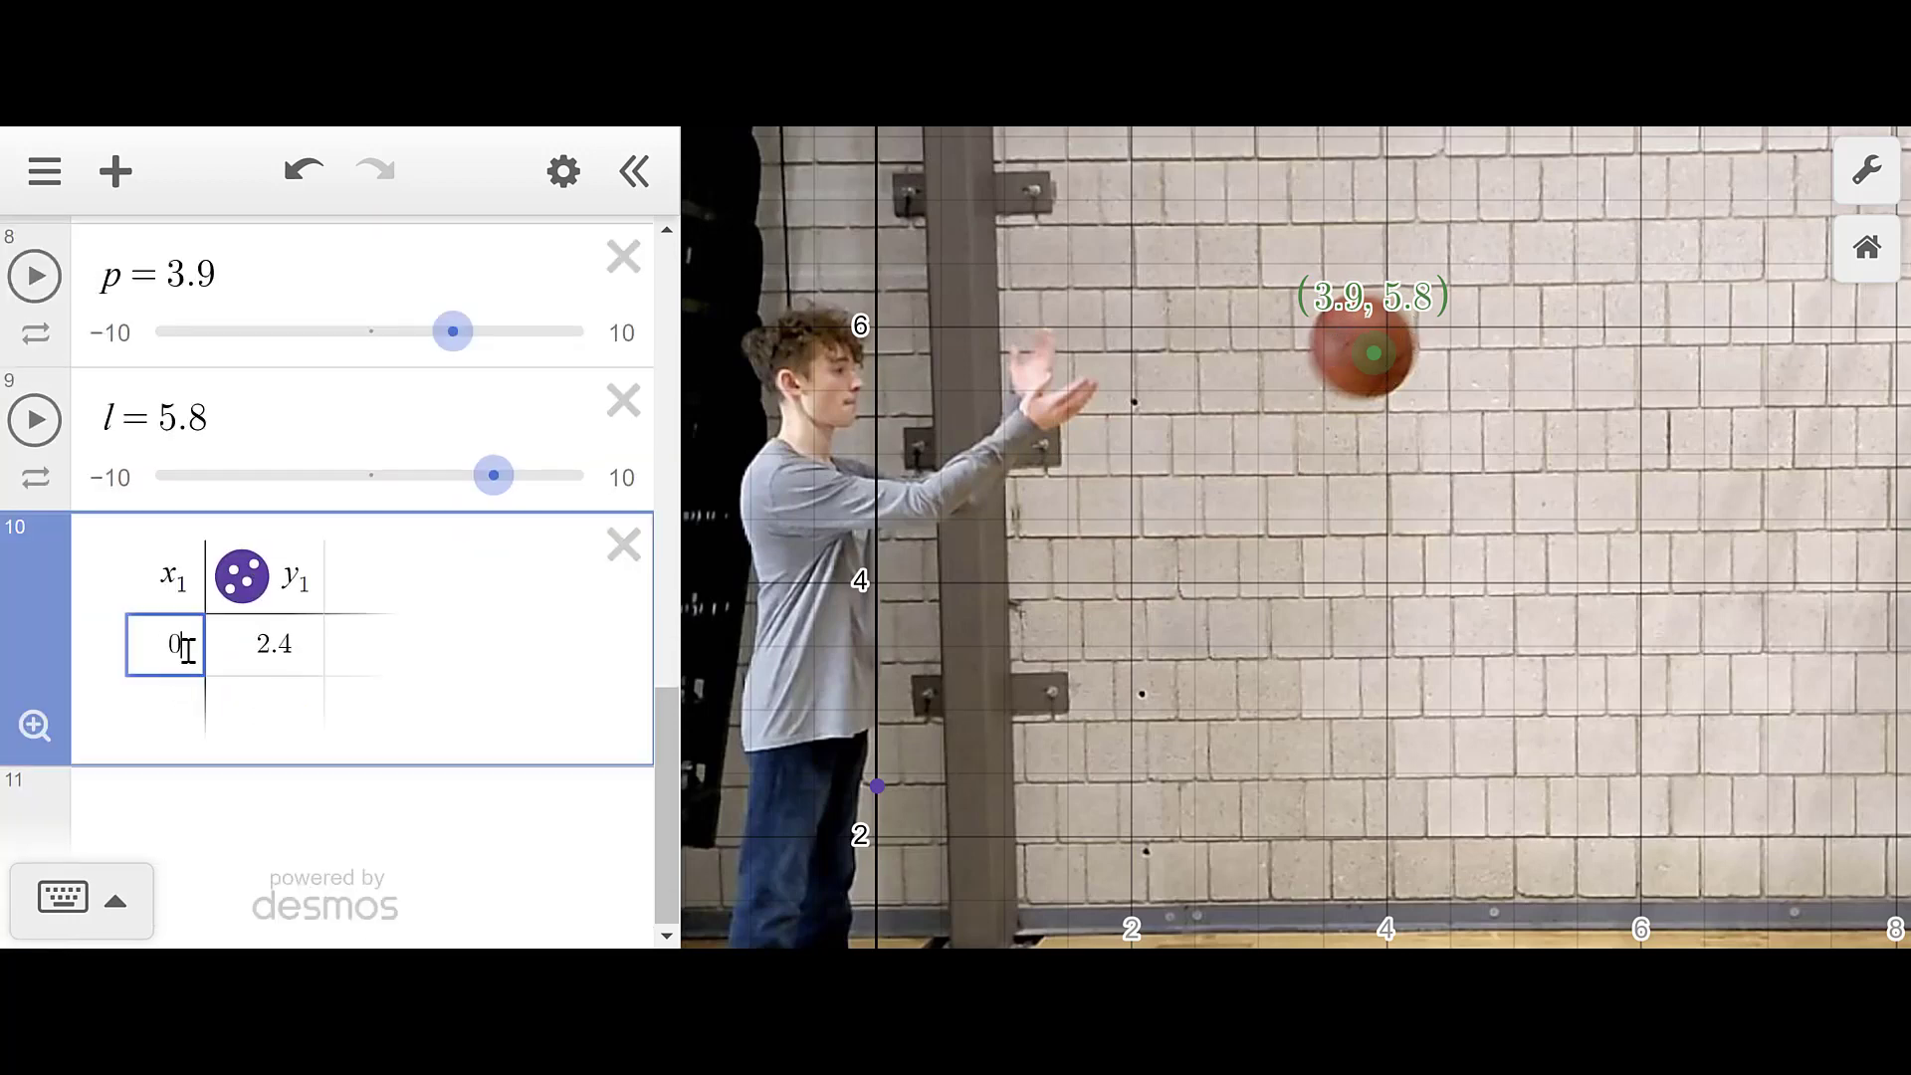
pyautogui.click(186, 689)
pyautogui.write('3.9')
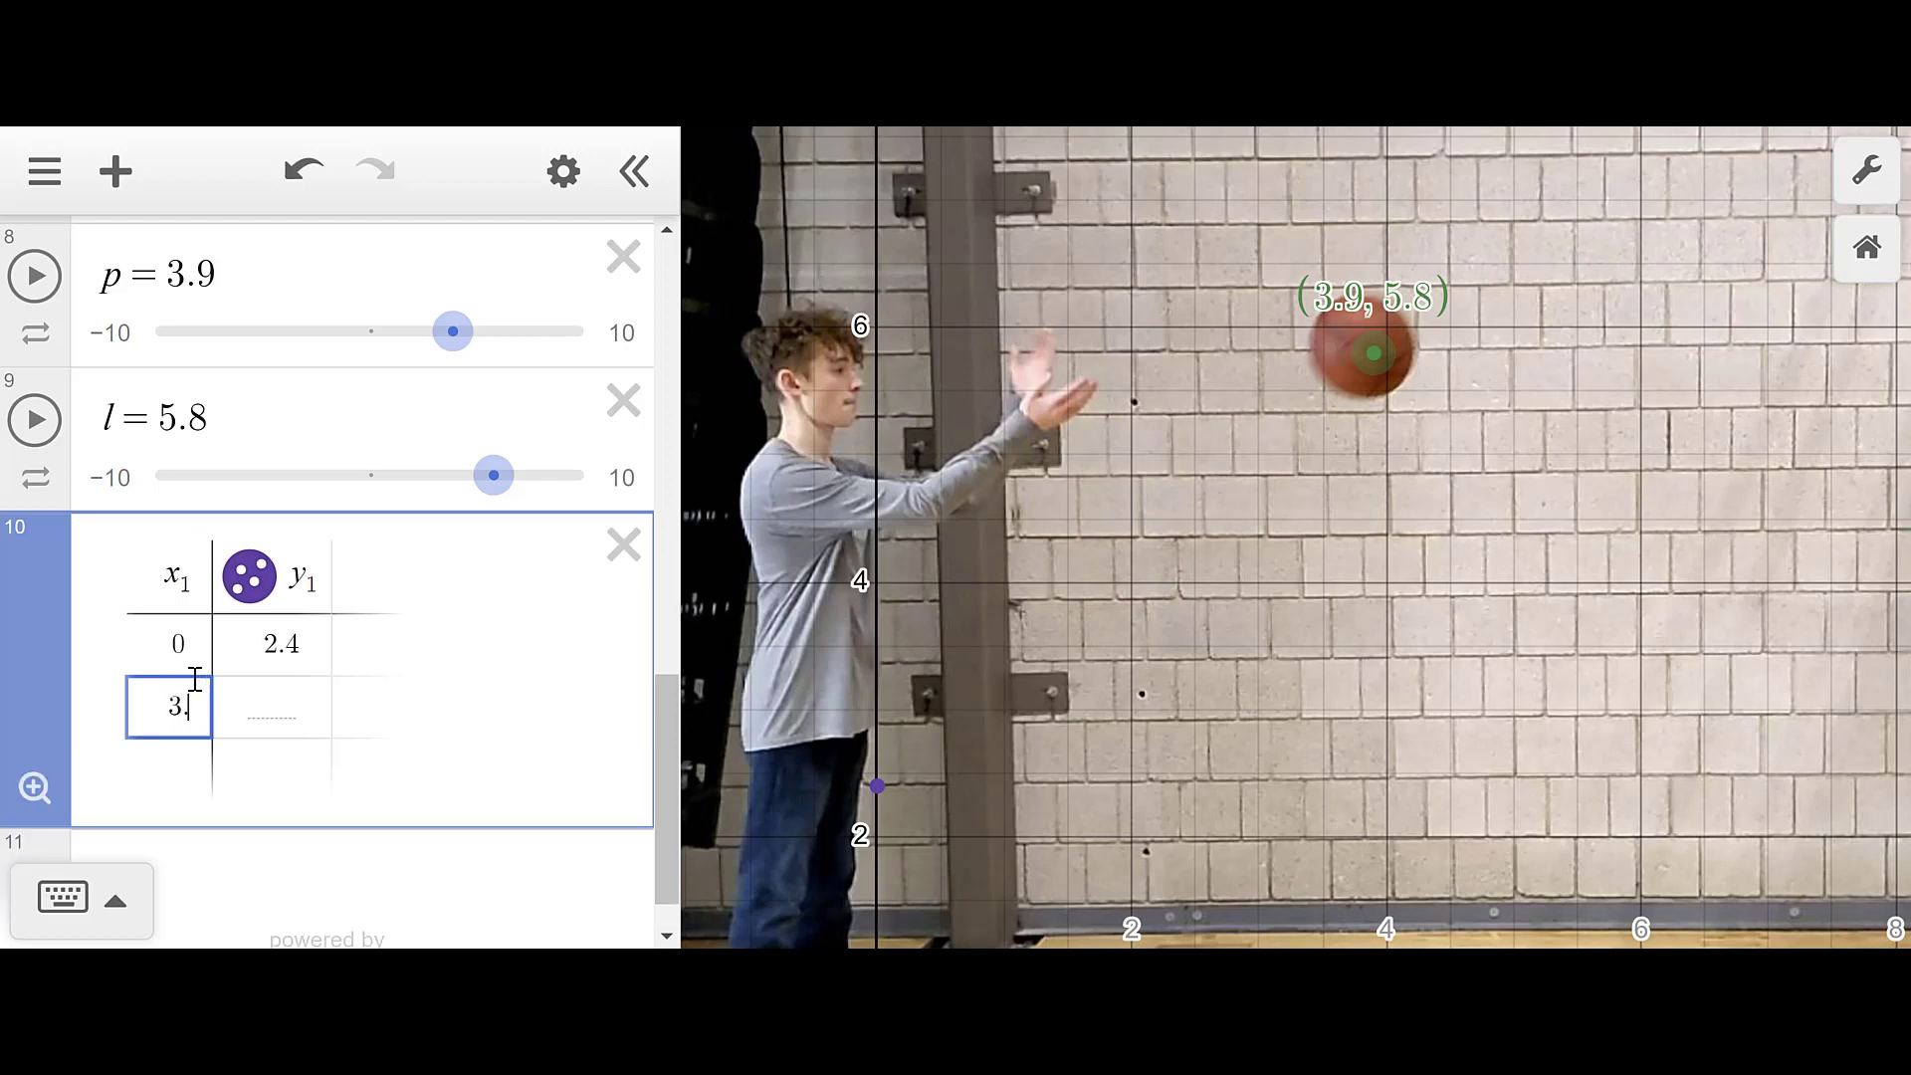
pyautogui.click(289, 705)
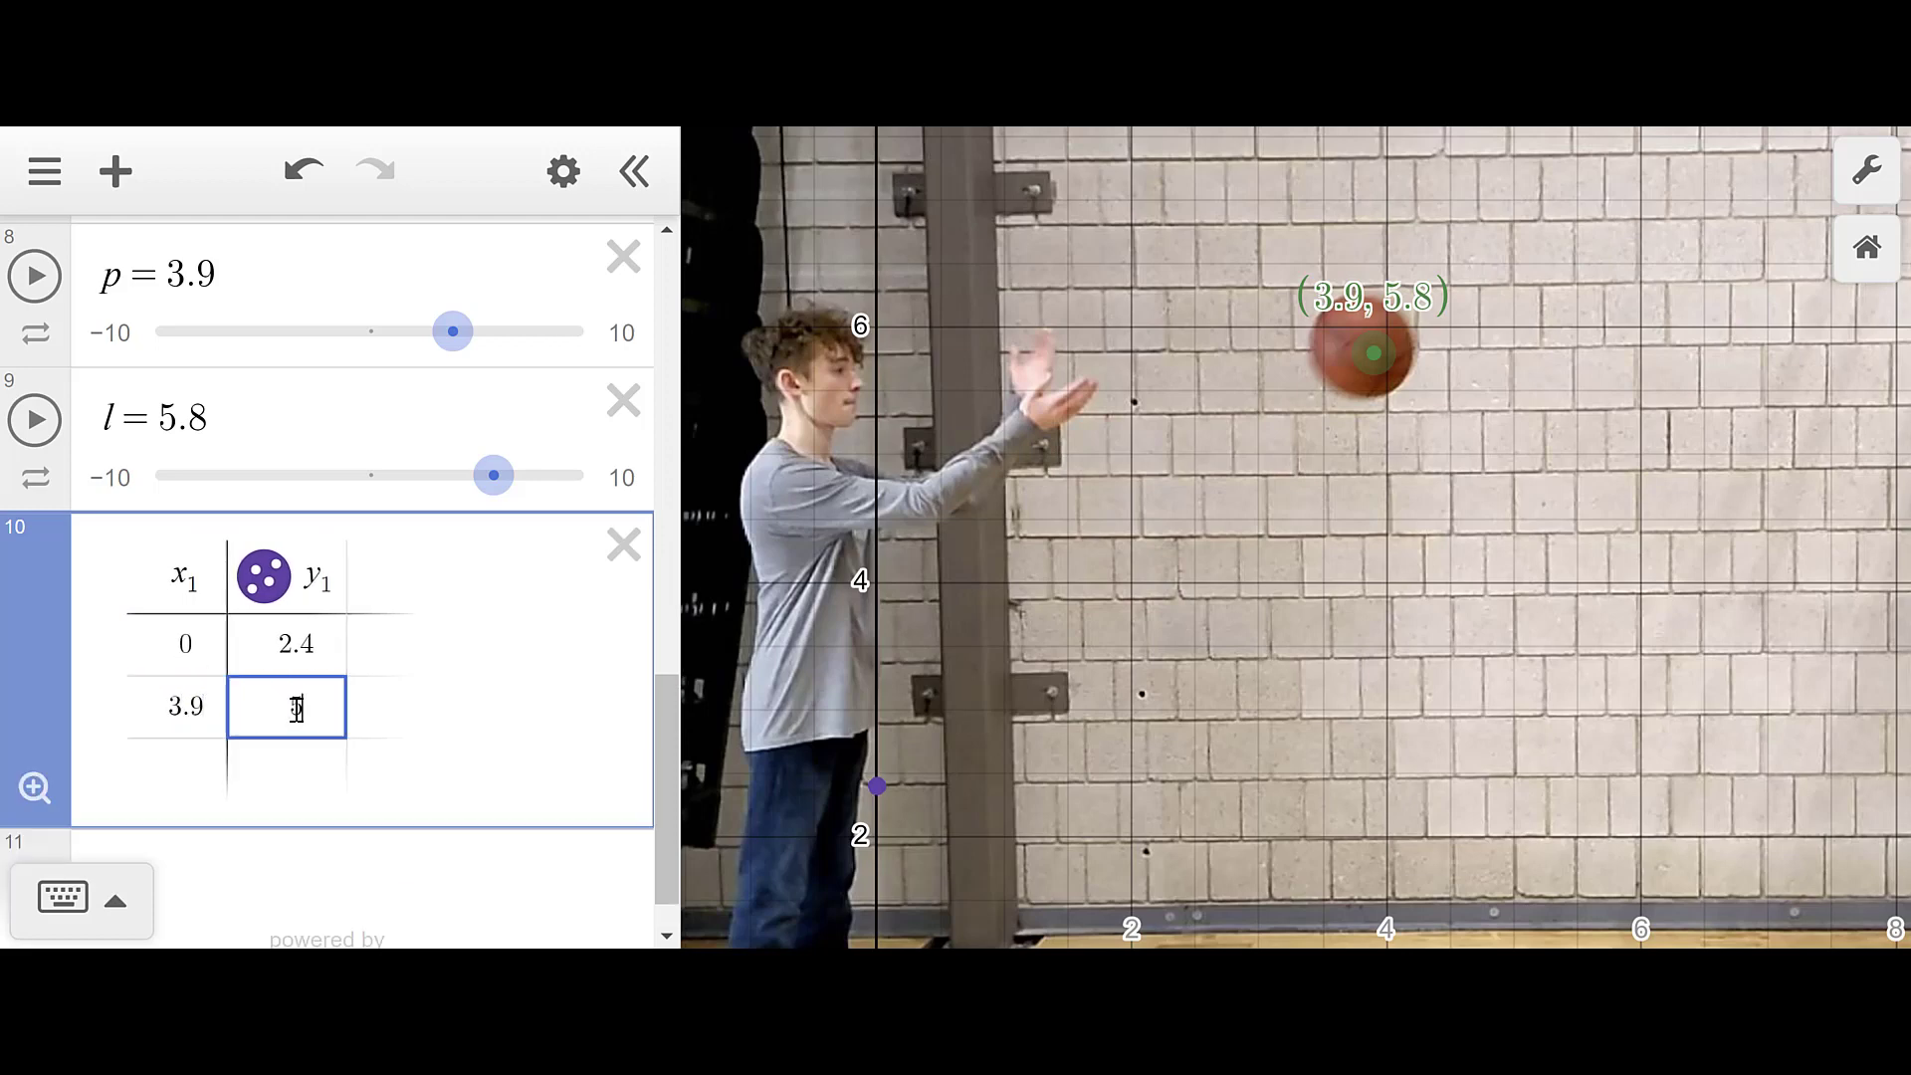
pyautogui.write('5.8')
pyautogui.click(186, 774)
pyautogui.scroll(15, 298, 388)
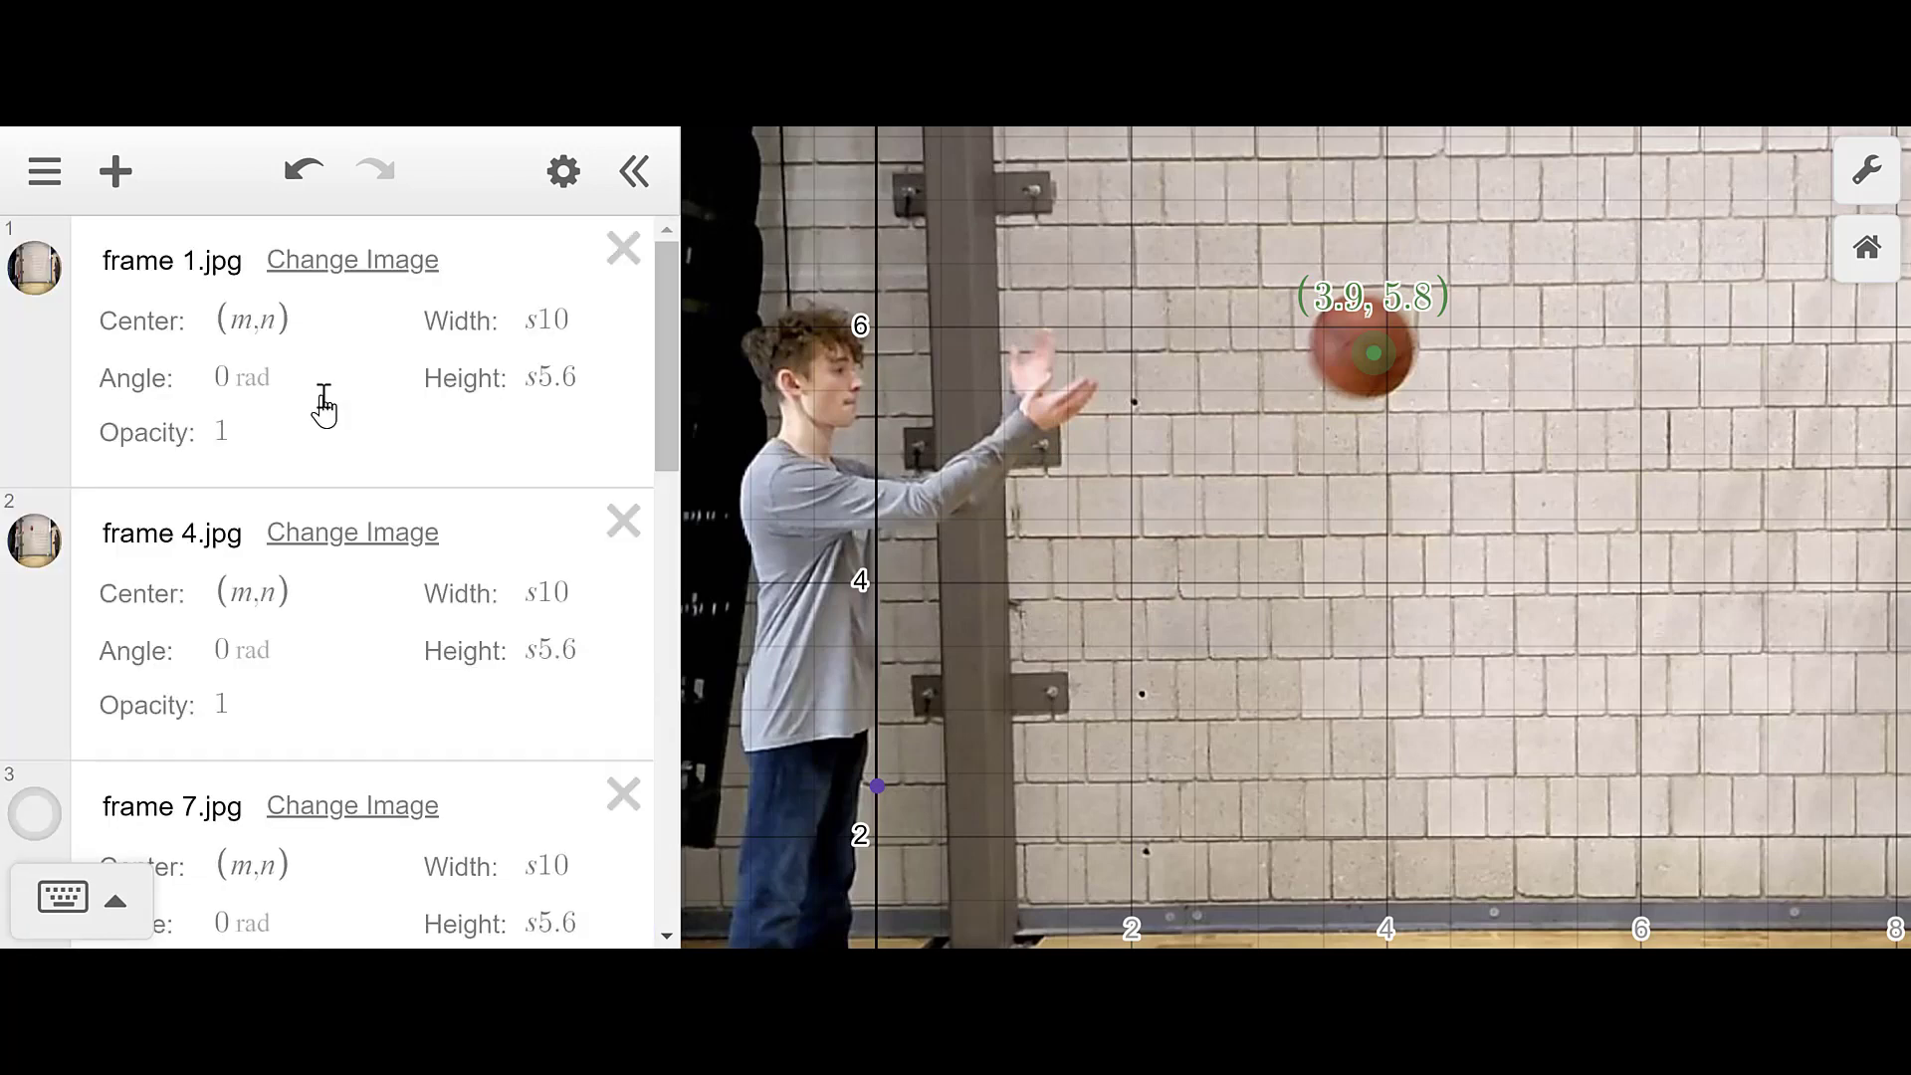
pyautogui.scroll(-2, 278, 448)
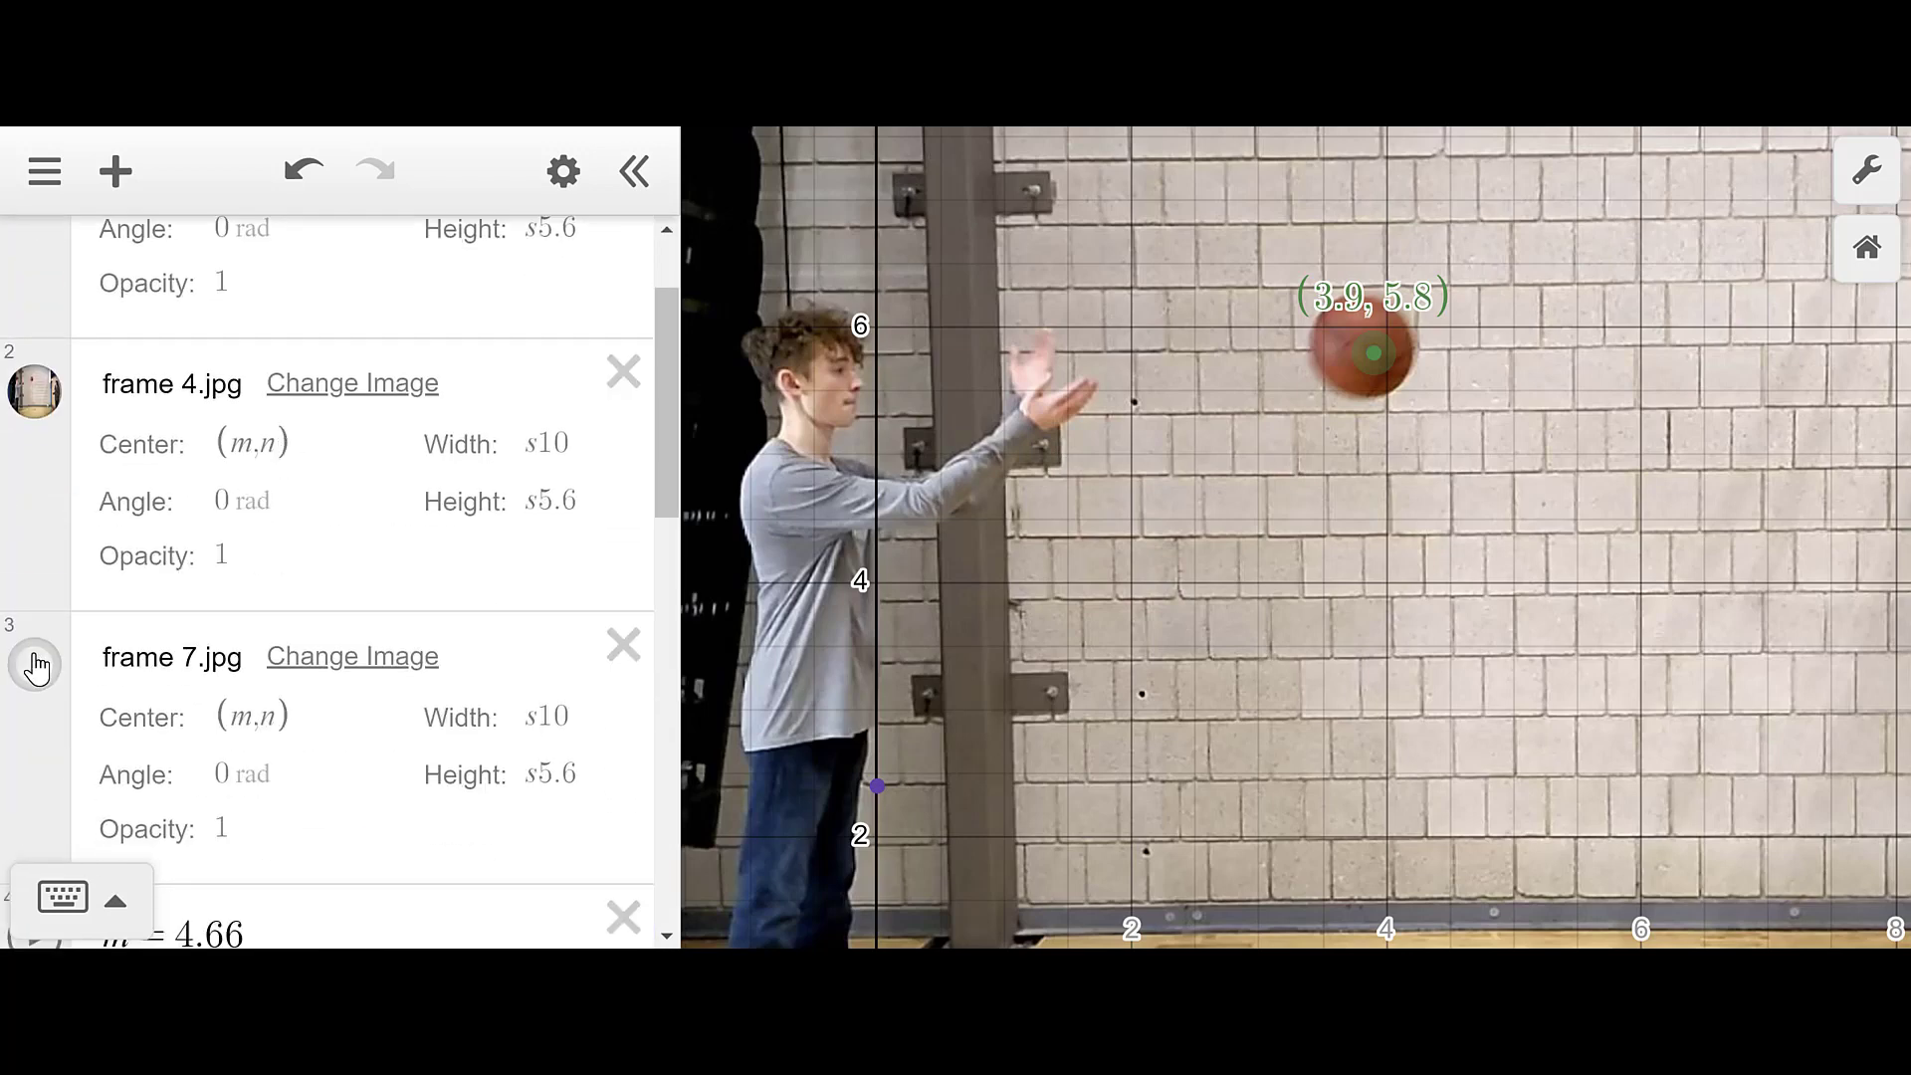
pyautogui.scroll(-15, 34, 657)
pyautogui.scroll(10, 89, 329)
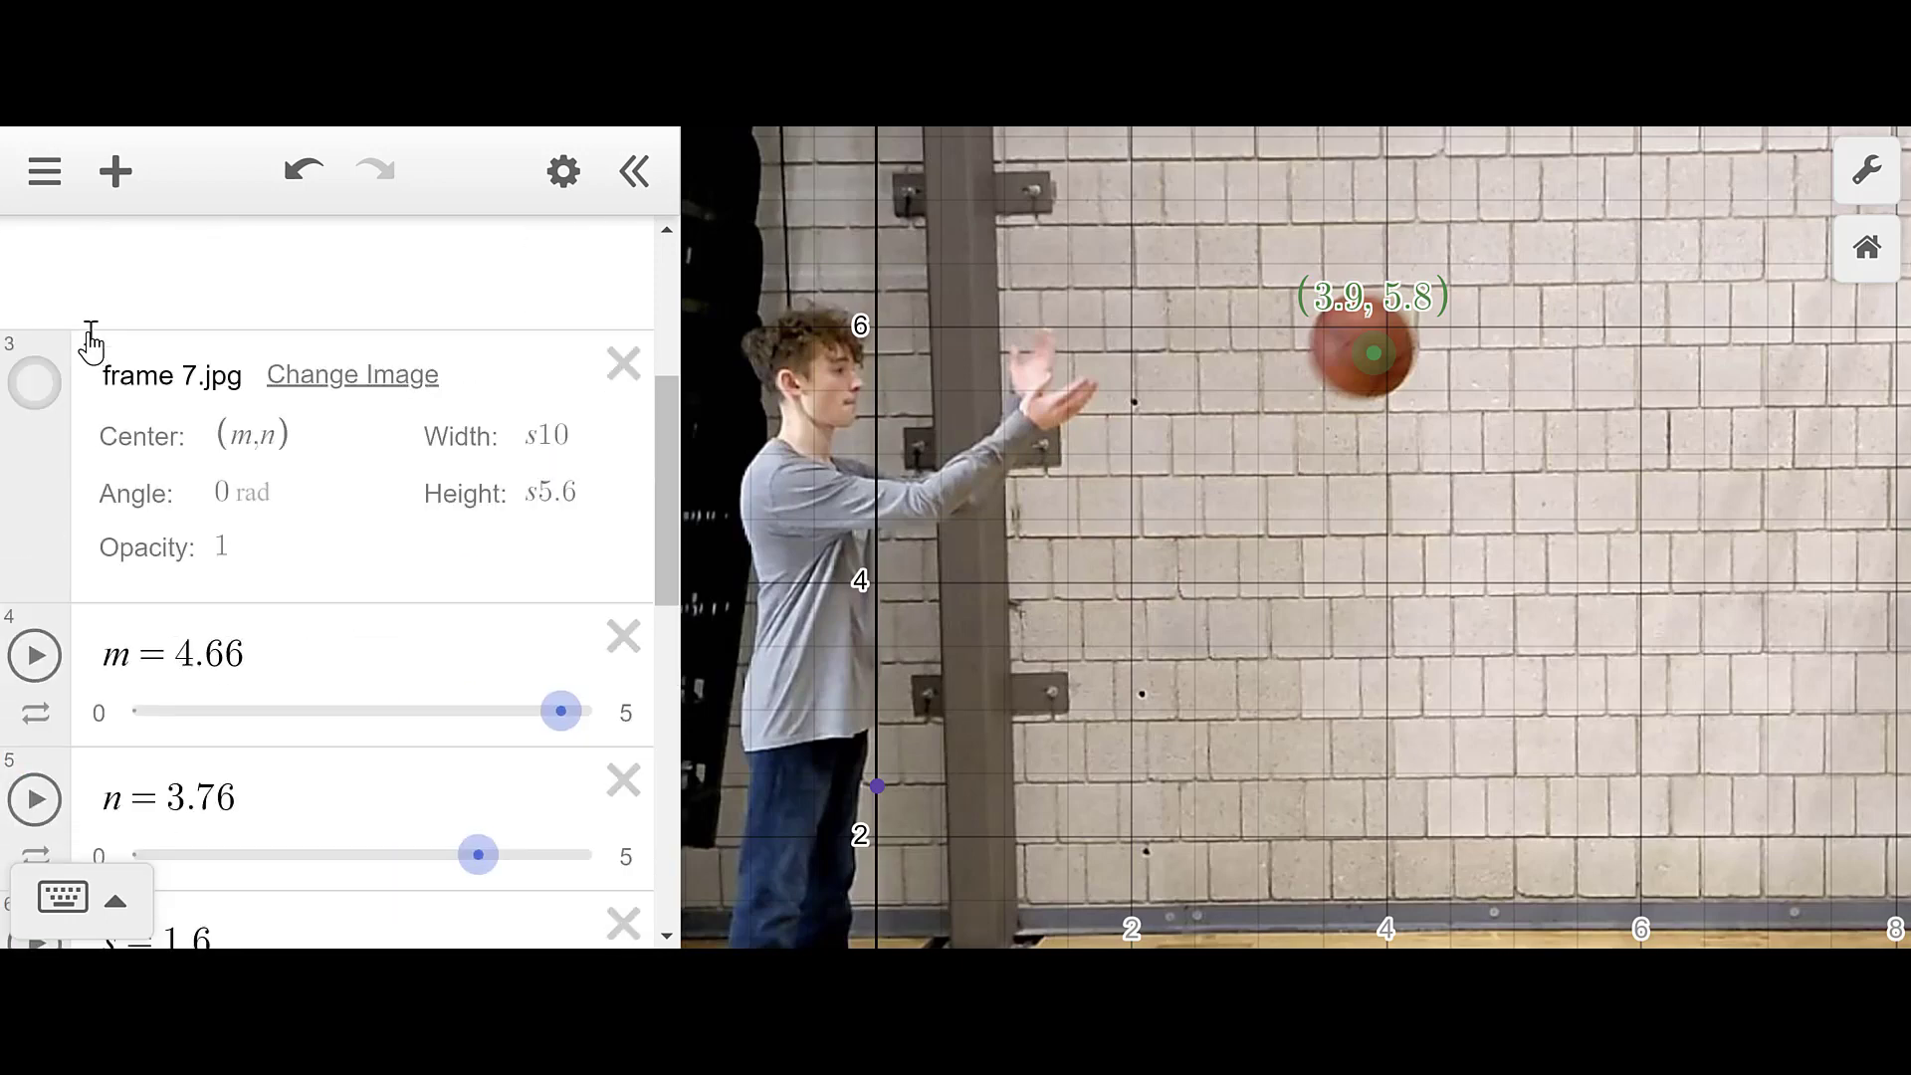
# - Turn on the frame 7.jpg photo and drag the p slider to 10
pyautogui.click(35, 576)
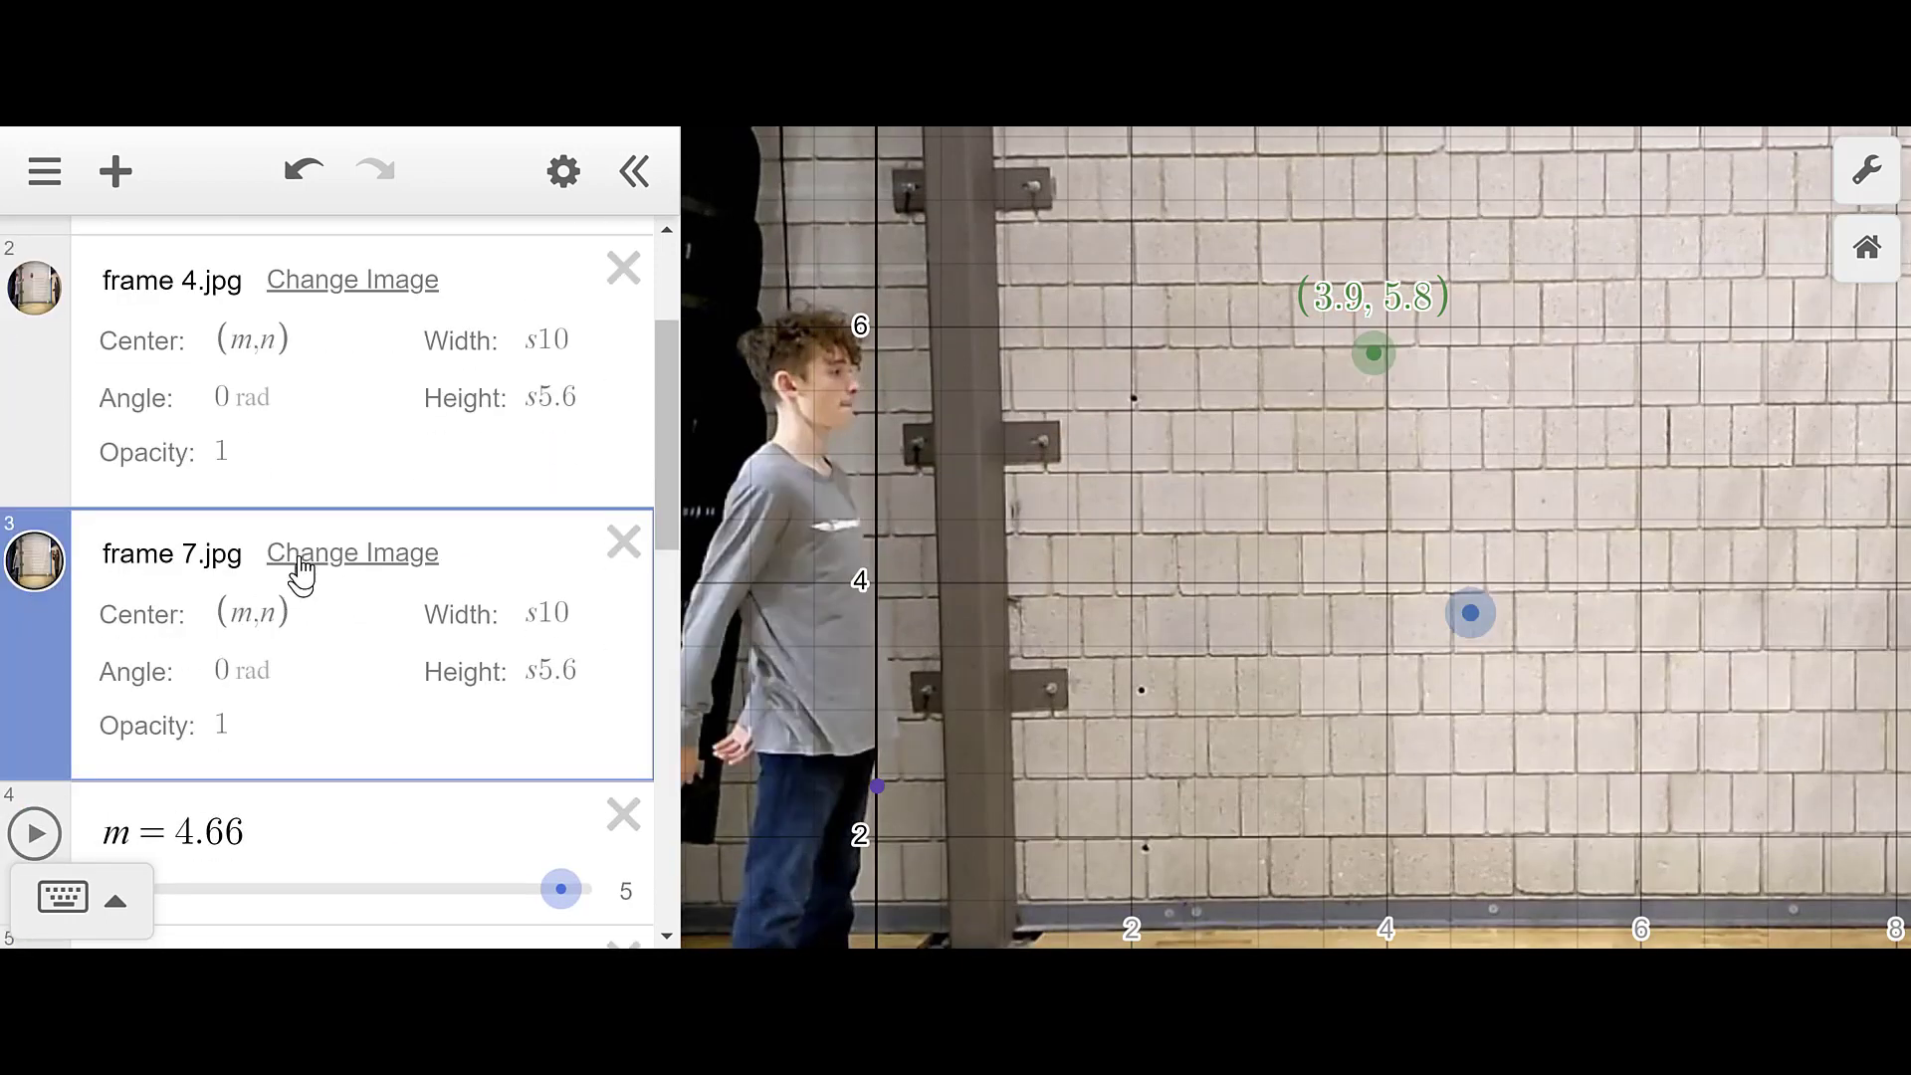
pyautogui.scroll(-6, 1023, 565)
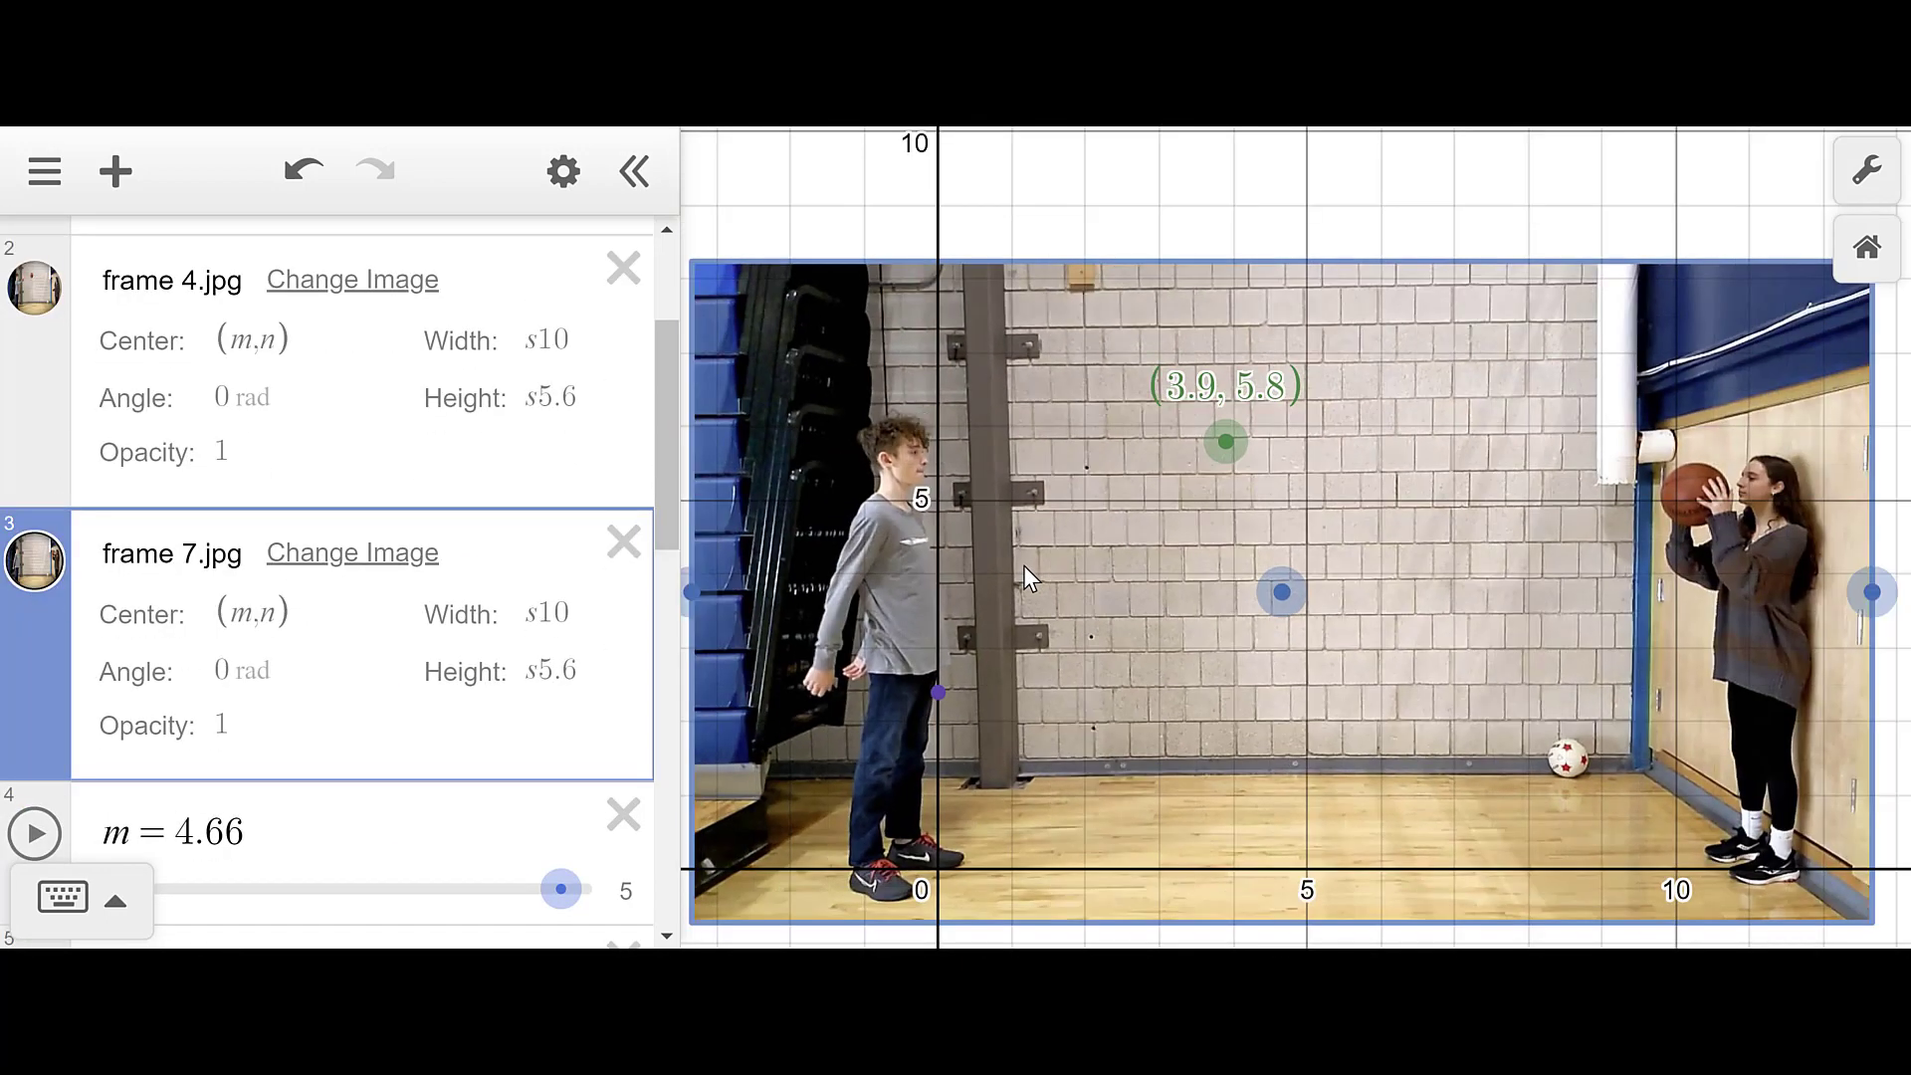
pyautogui.scroll(-10, 341, 753)
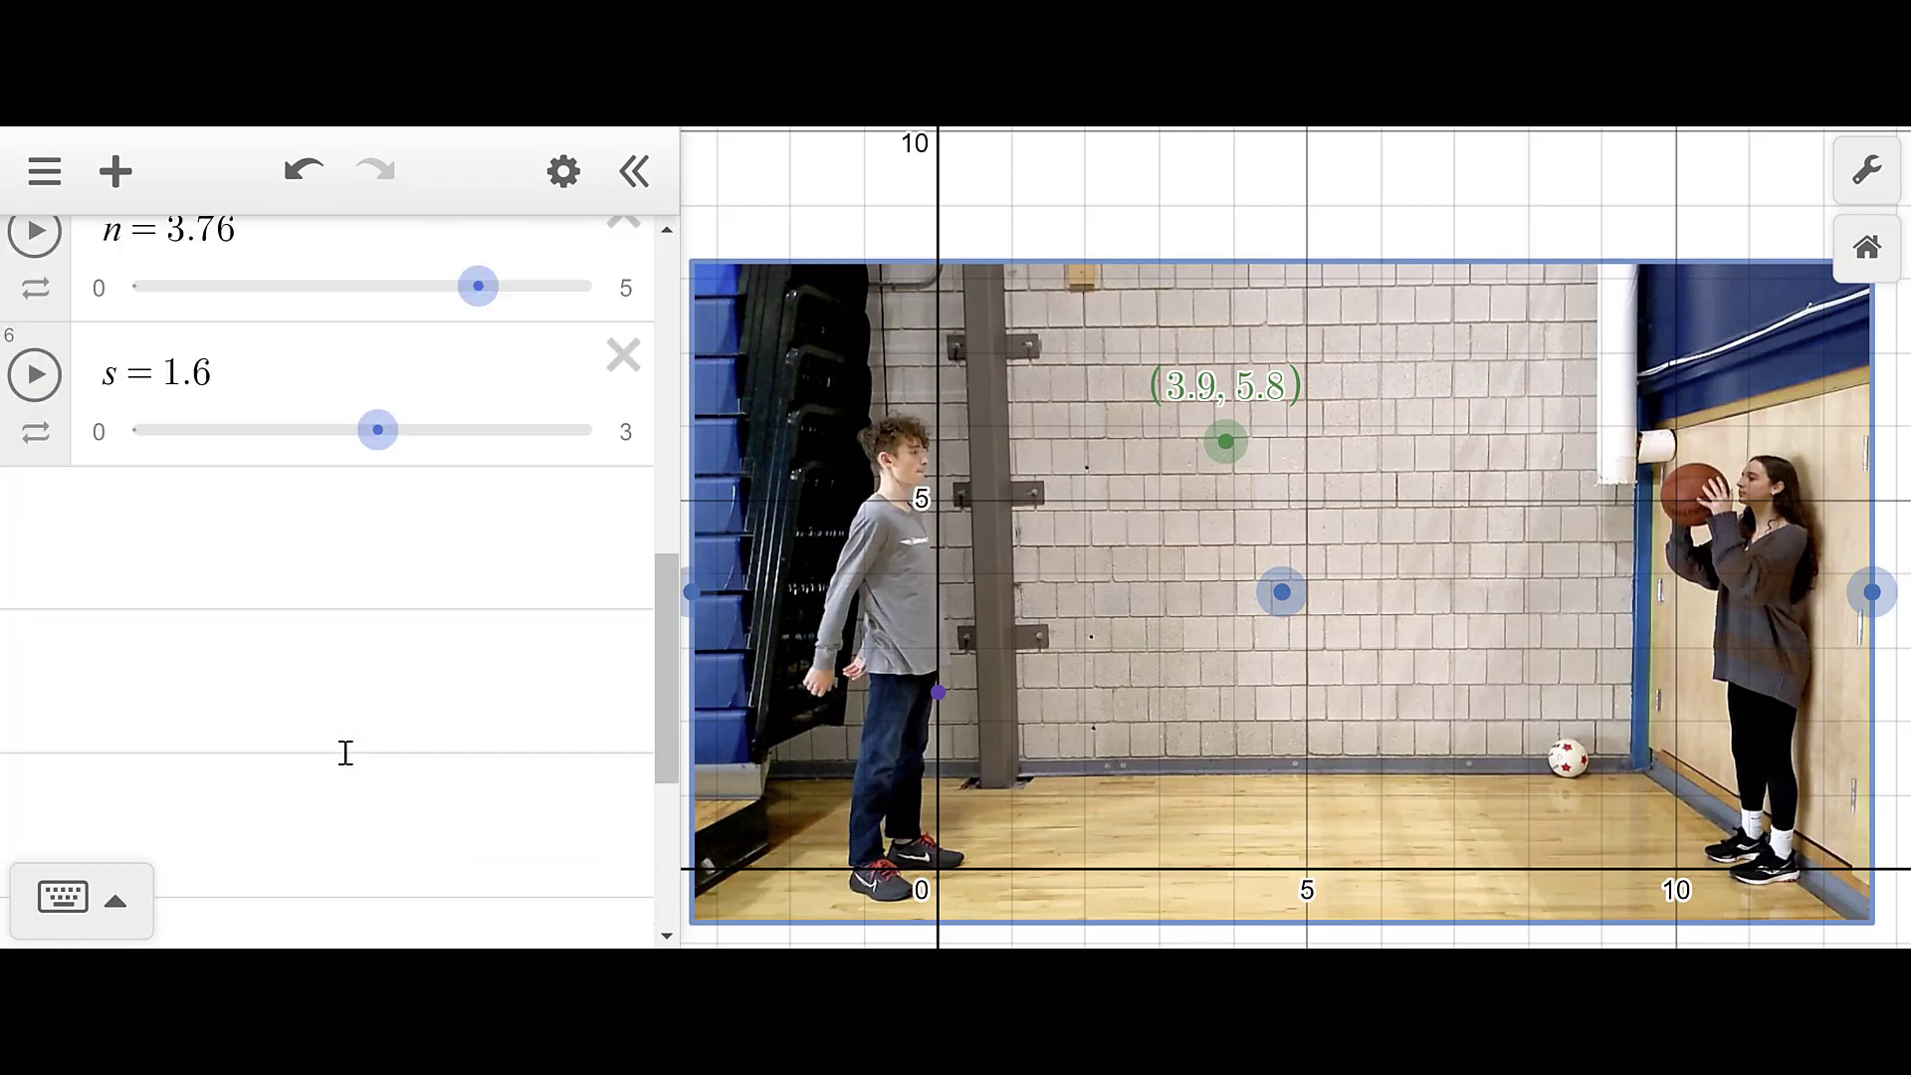
pyautogui.scroll(2, 468, 311)
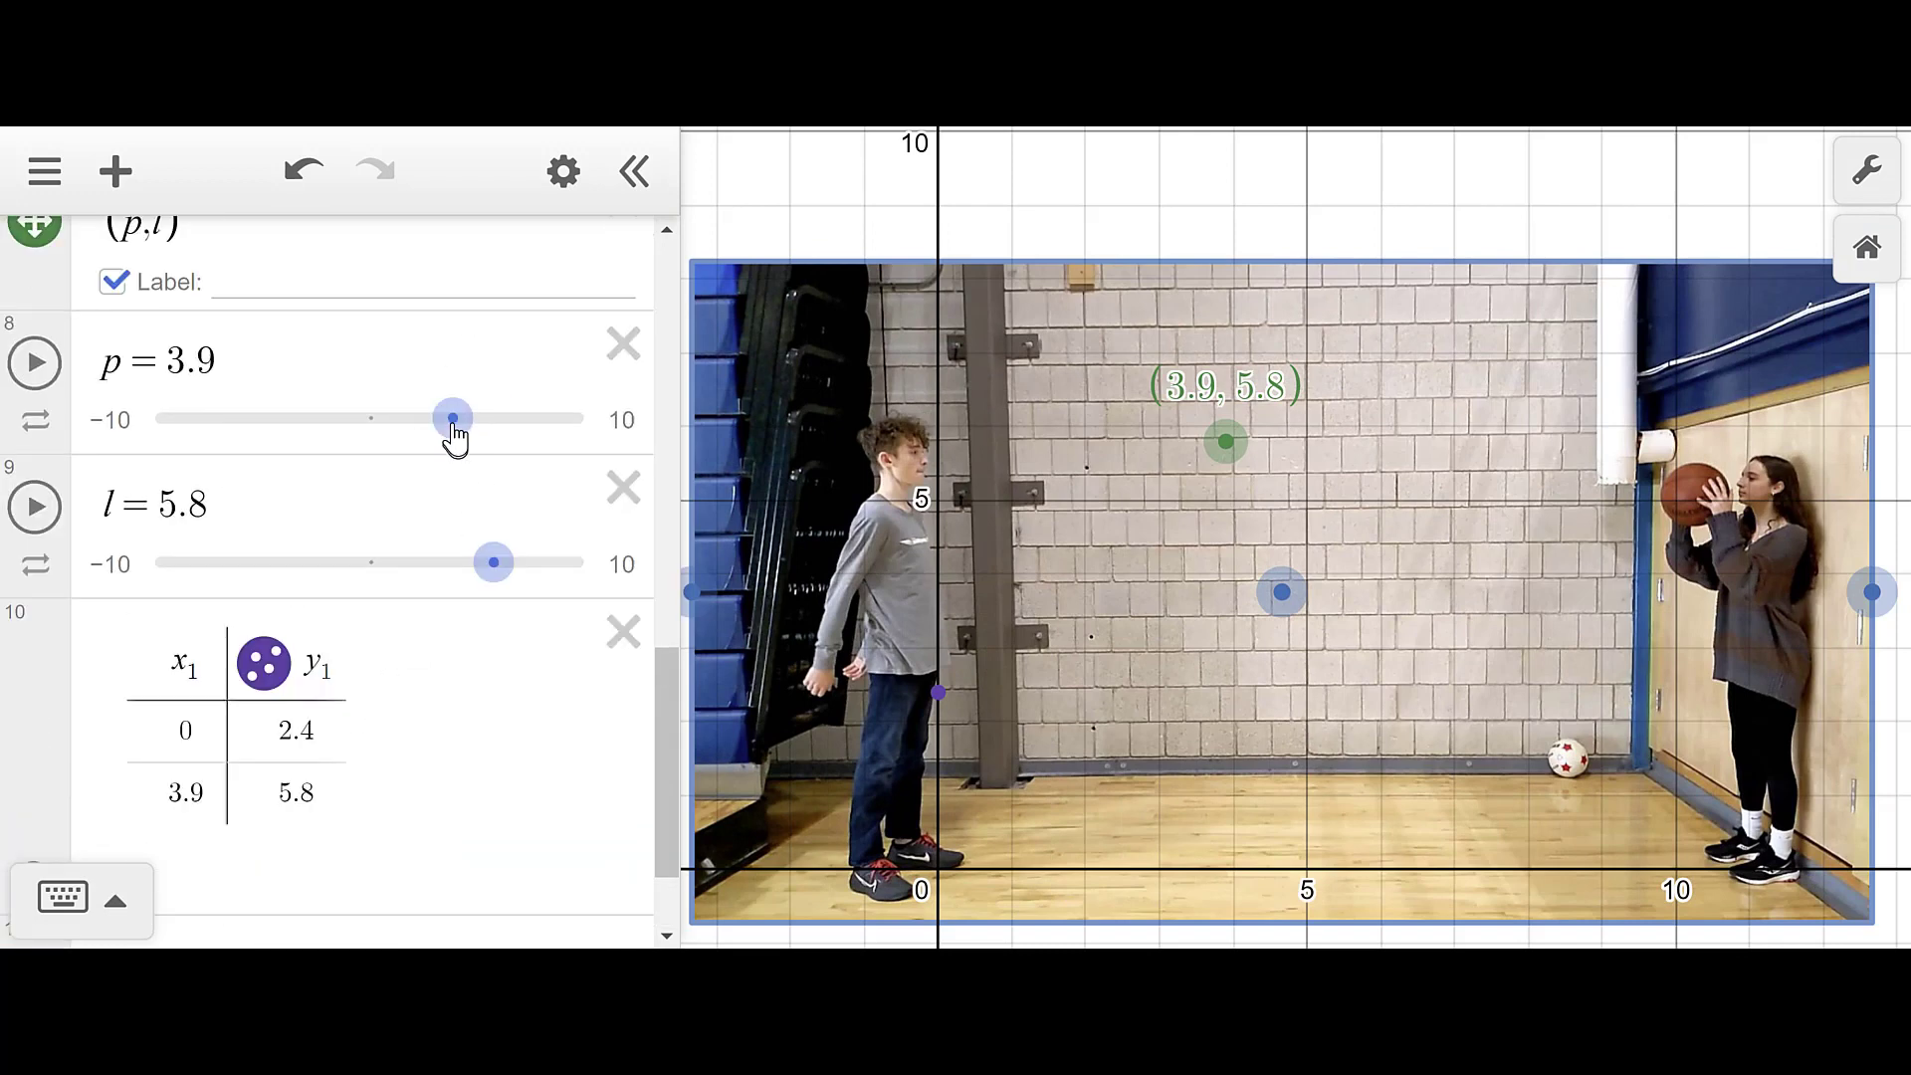
pyautogui.moveTo(454, 424); pyautogui.dragTo(604, 445)
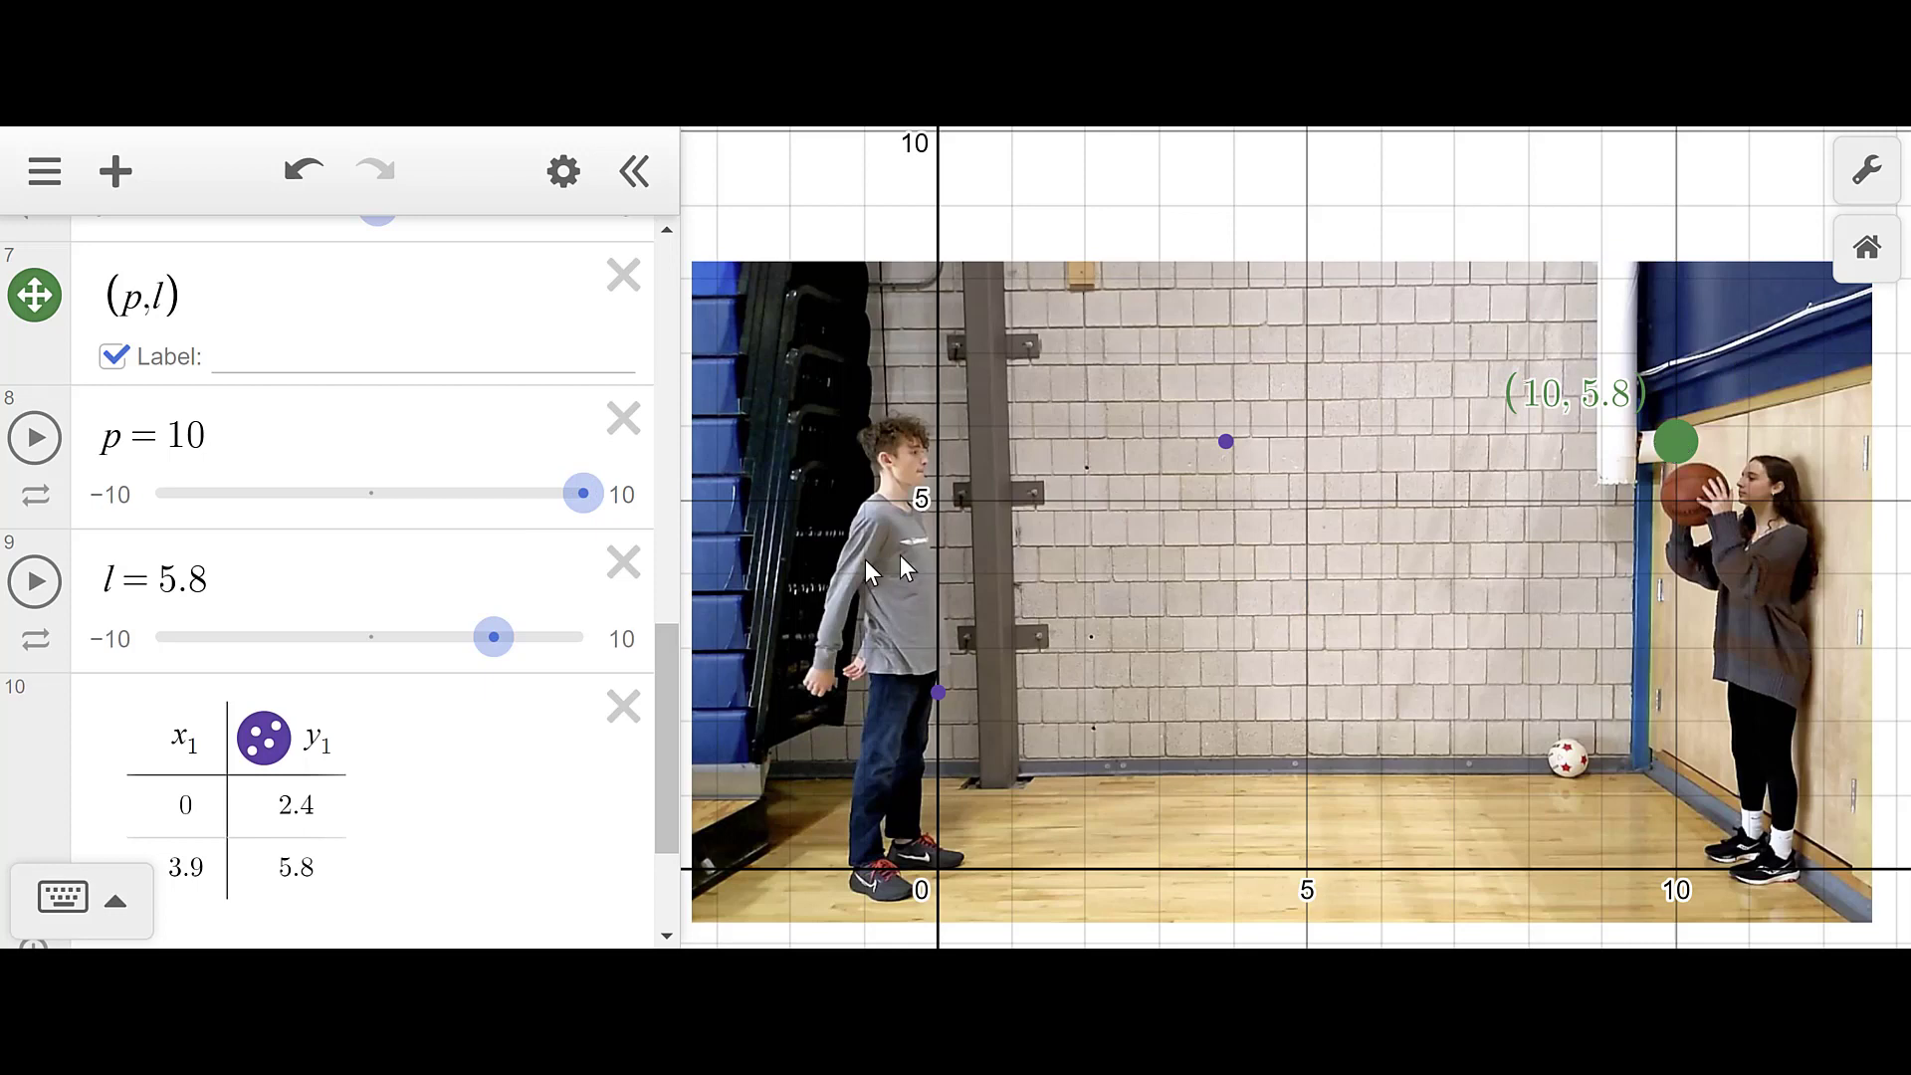
# - Raise p's upper limit to 12 and lower the point to height 5
pyautogui.click(623, 500)
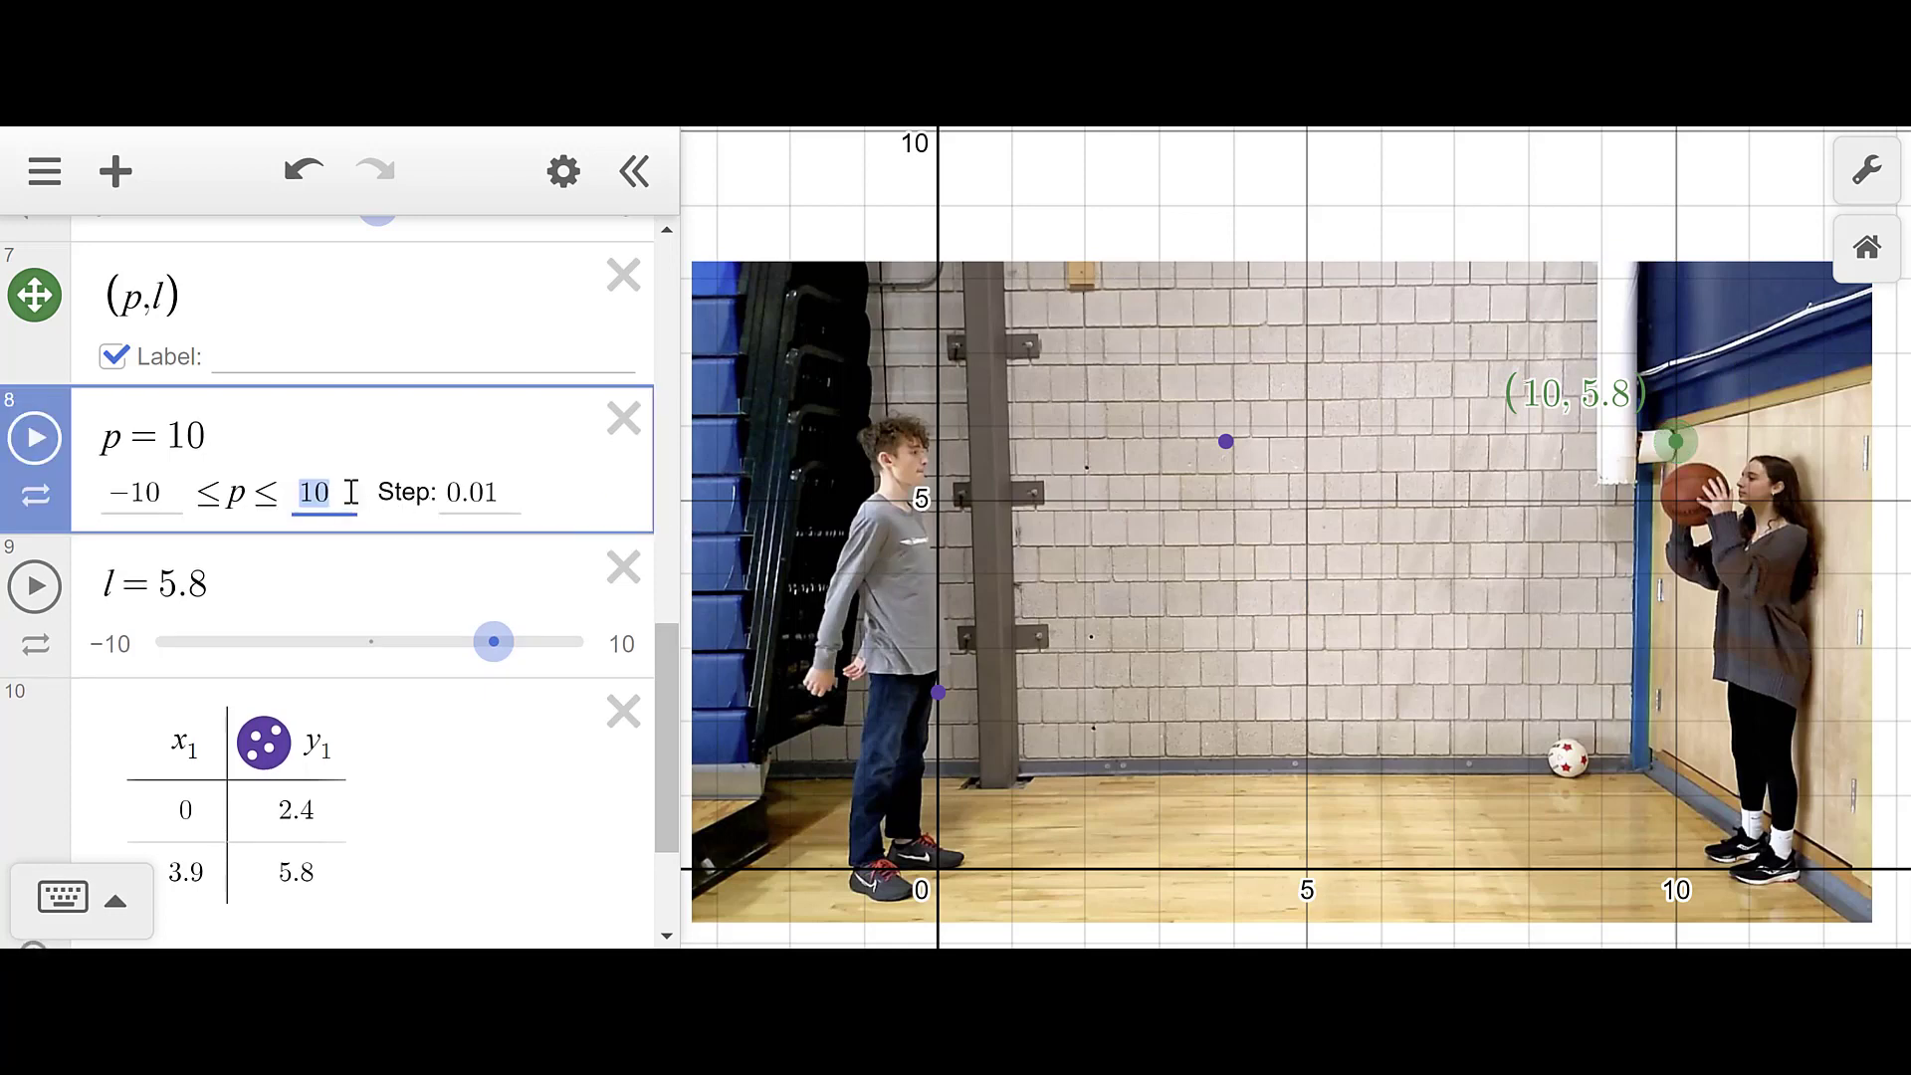
pyautogui.write('2')
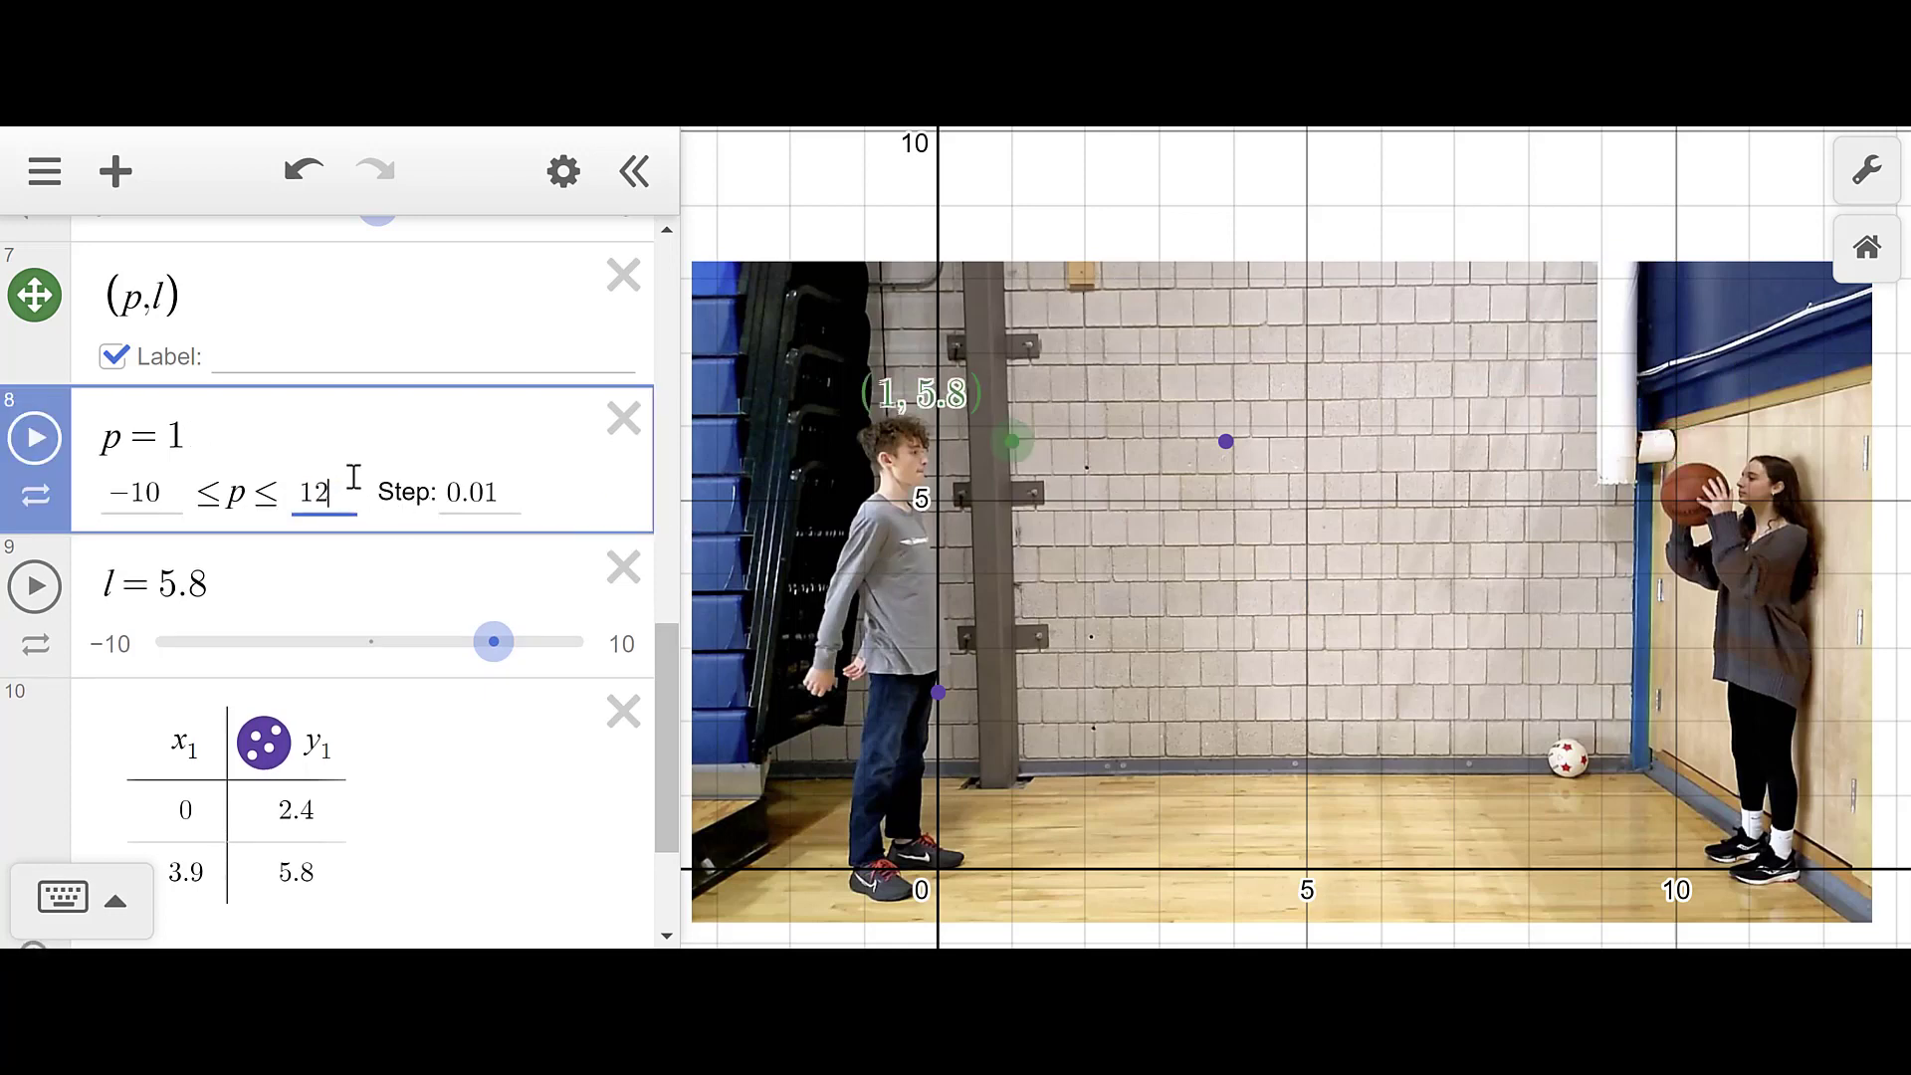
pyautogui.press('Return')
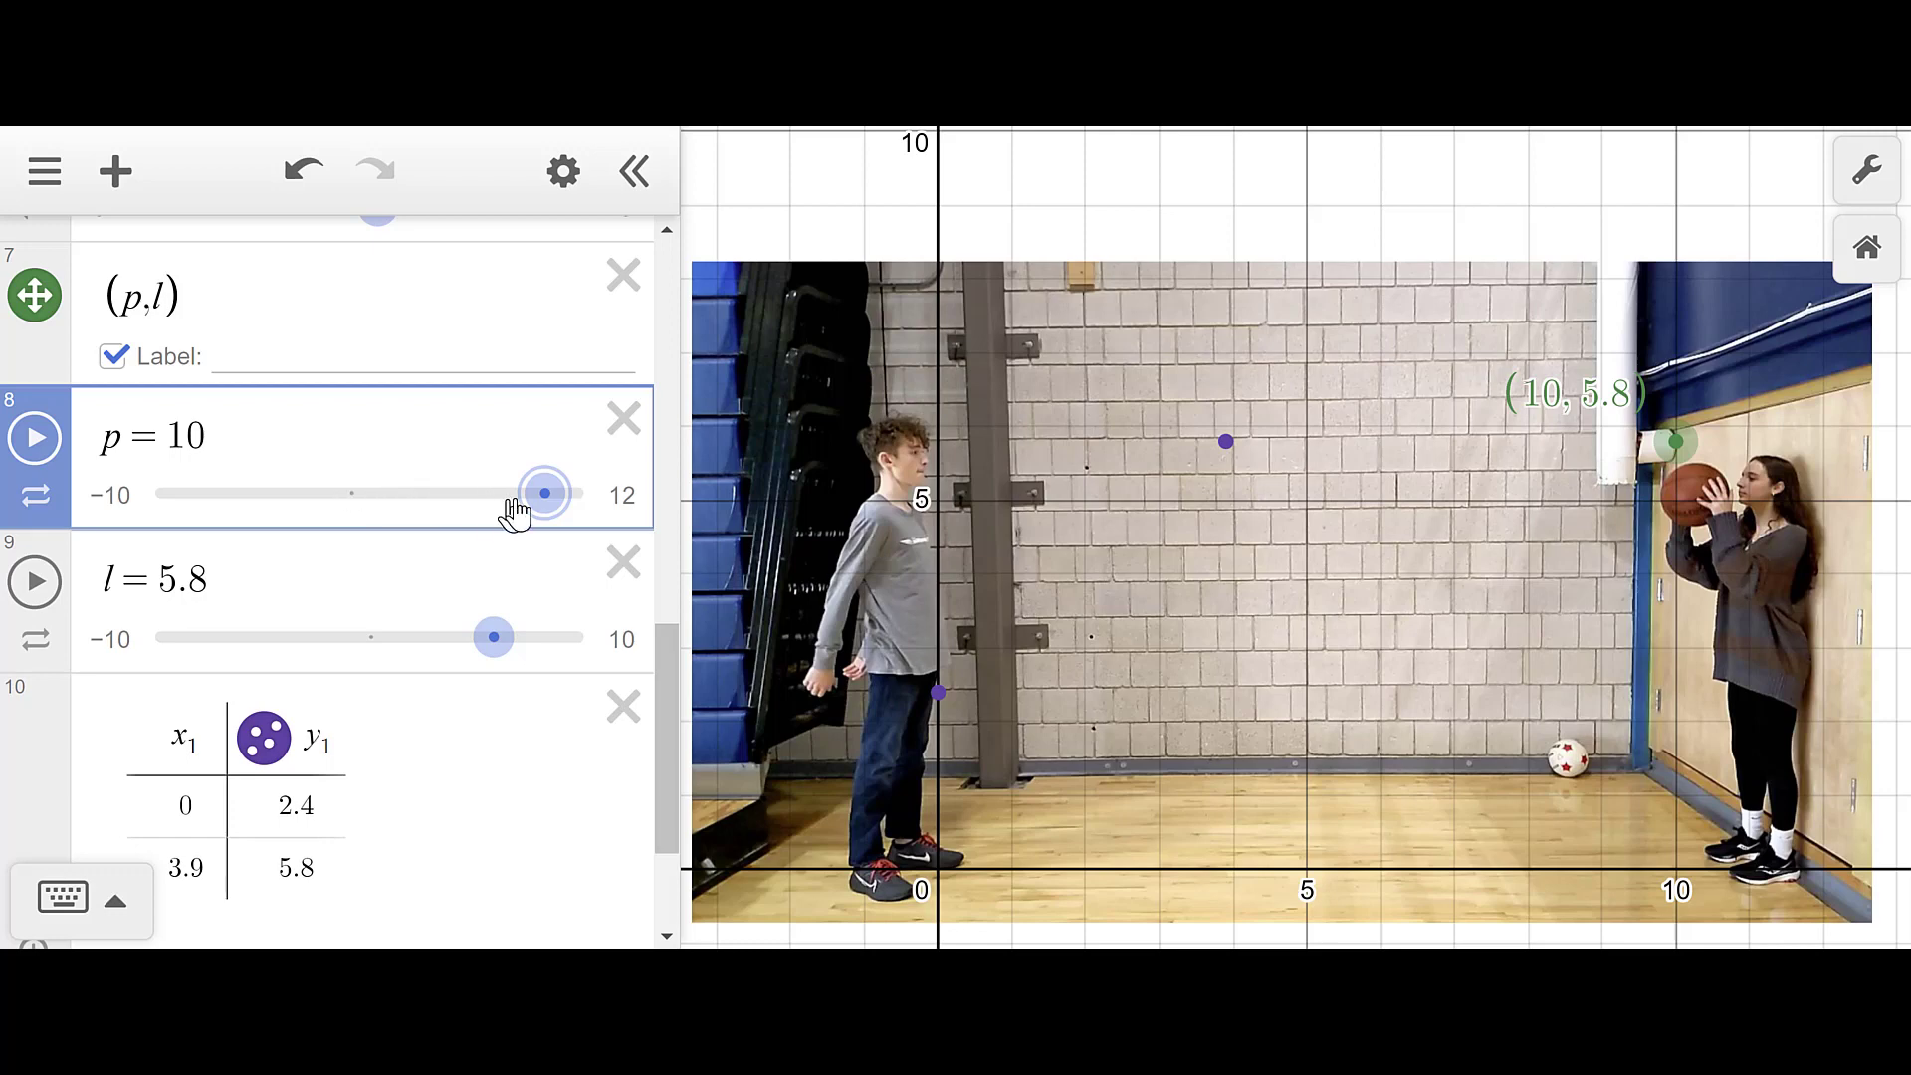
pyautogui.moveTo(546, 504); pyautogui.dragTo(545, 498)
pyautogui.moveTo(479, 647); pyautogui.dragTo(463, 647)
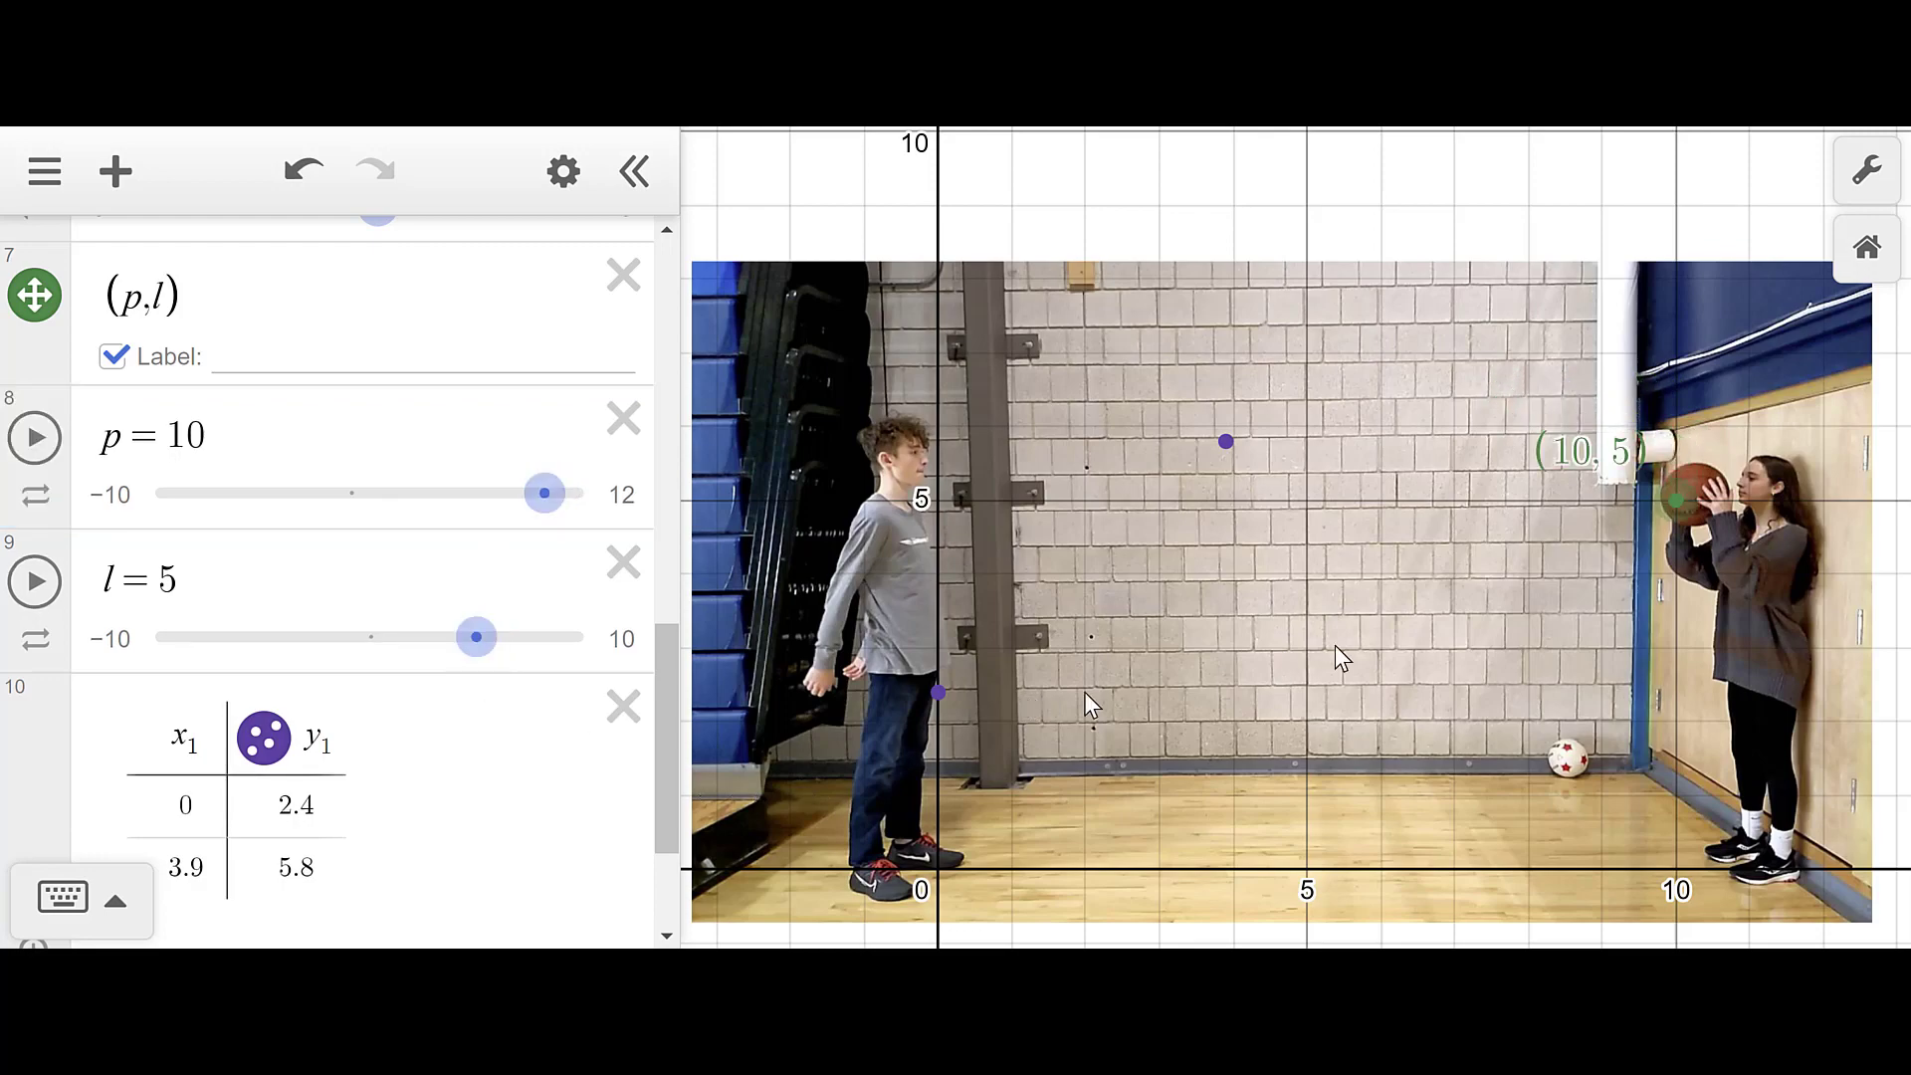
# - Zoom in on the catcher's ball and slide p to 10.3 to put the point on it
pyautogui.scroll(3, 1423, 657)
pyautogui.scroll(3, 1903, 563)
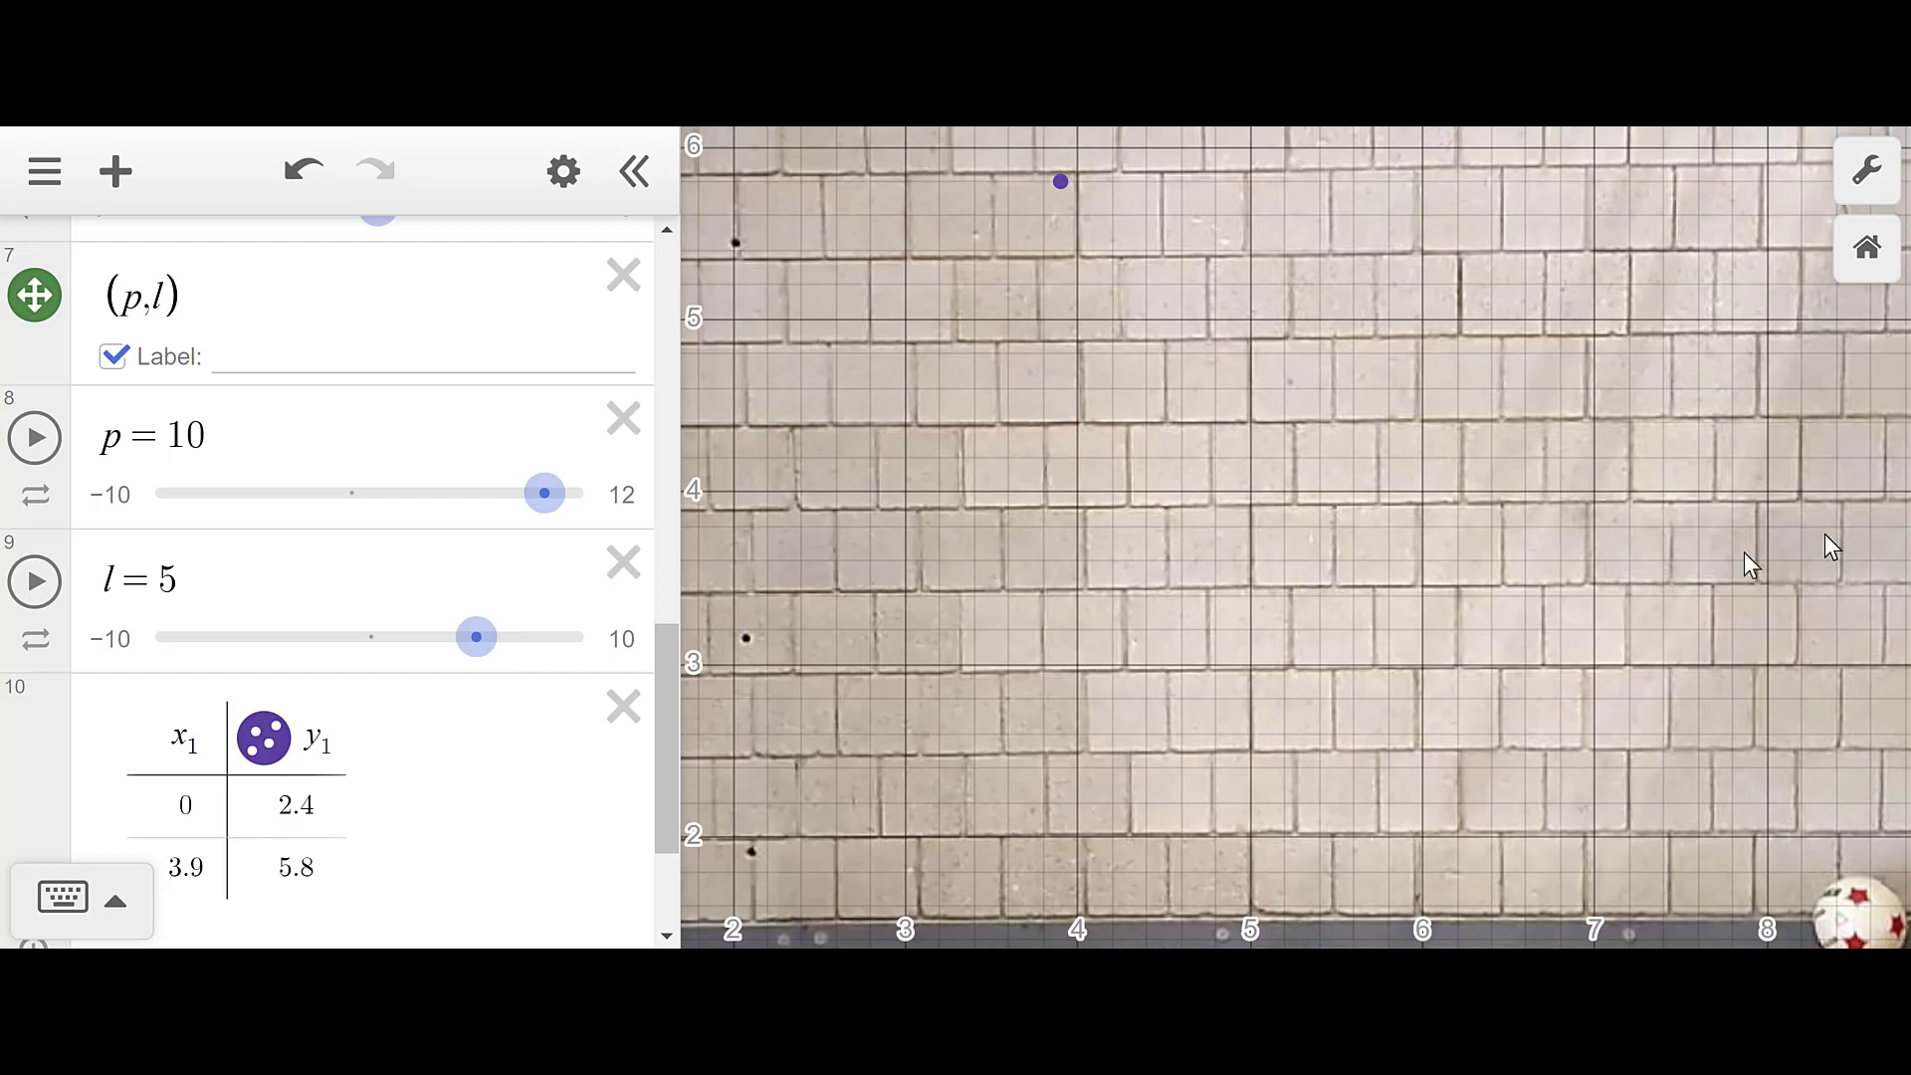
pyautogui.moveTo(1749, 558); pyautogui.dragTo(1423, 631)
pyautogui.moveTo(1025, 725); pyautogui.dragTo(918, 748)
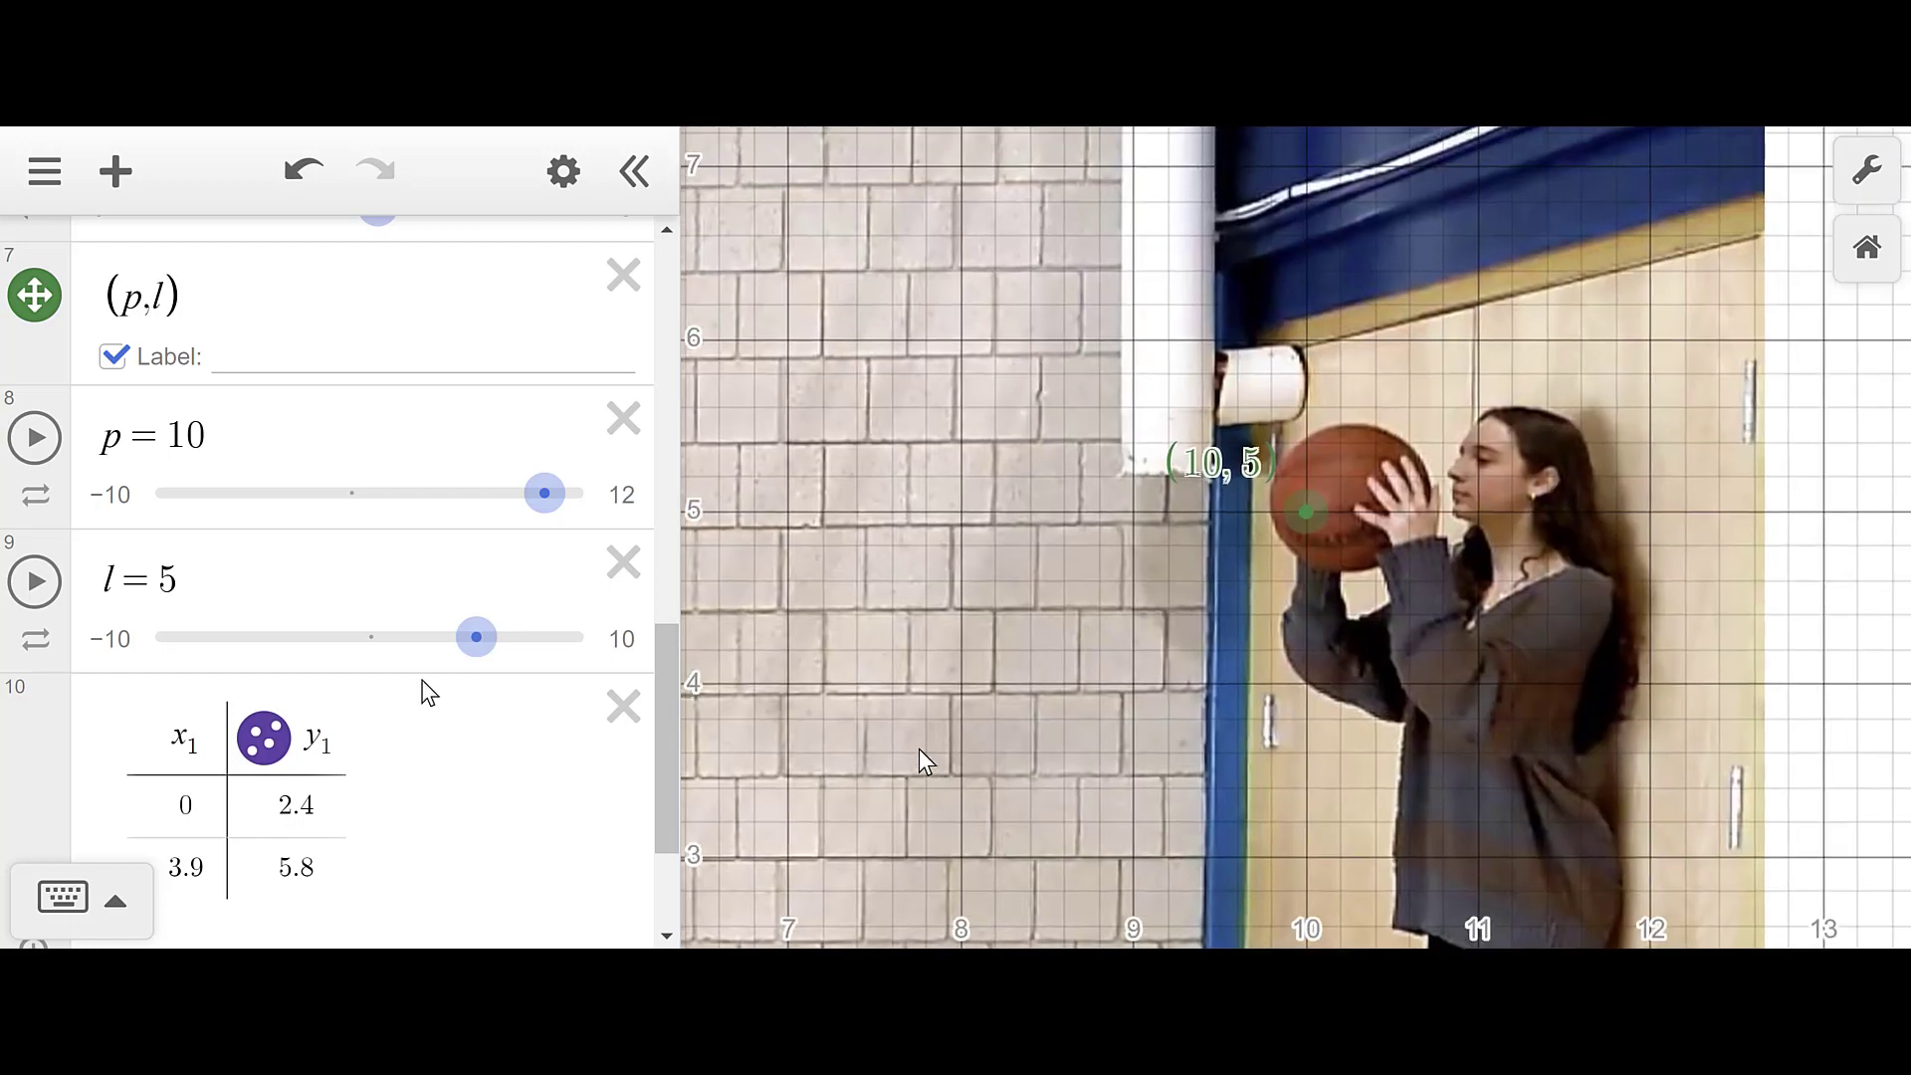
pyautogui.moveTo(540, 493); pyautogui.dragTo(551, 494)
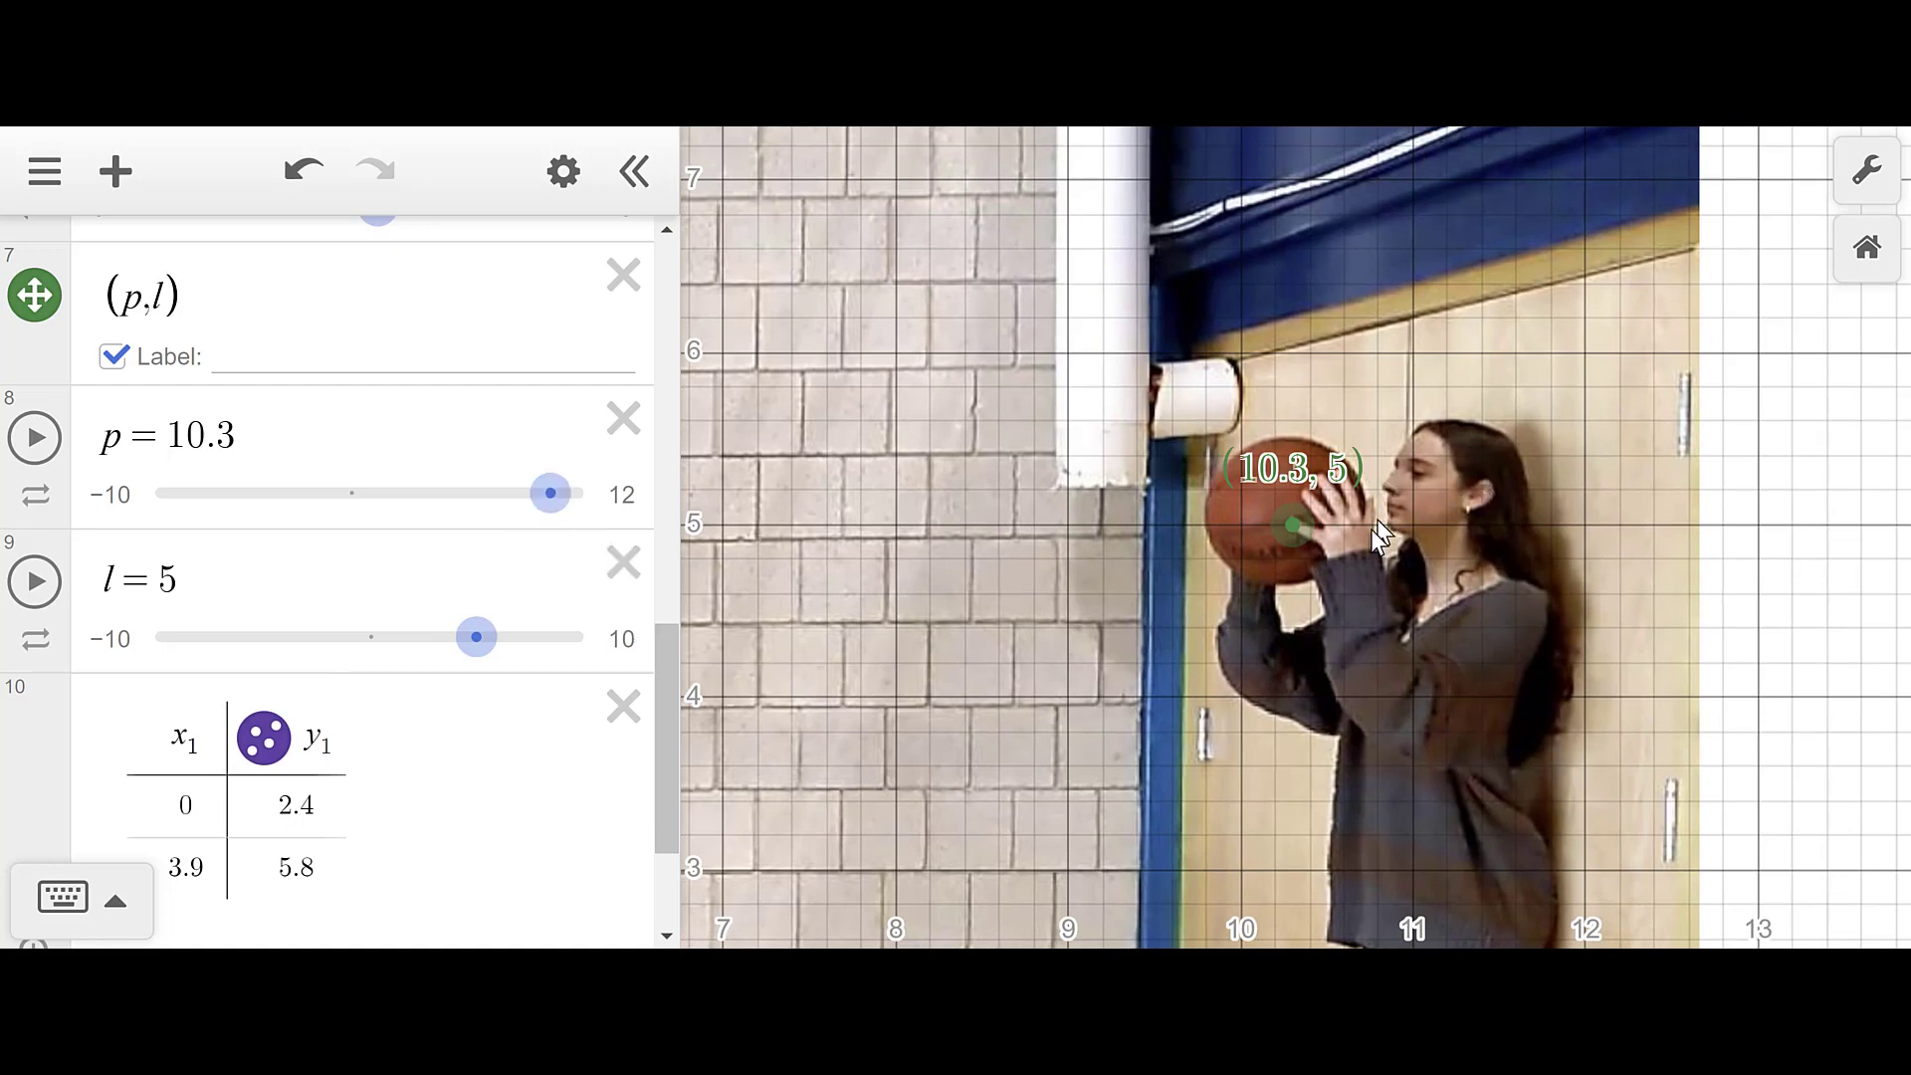
pyautogui.scroll(-2, 219, 732)
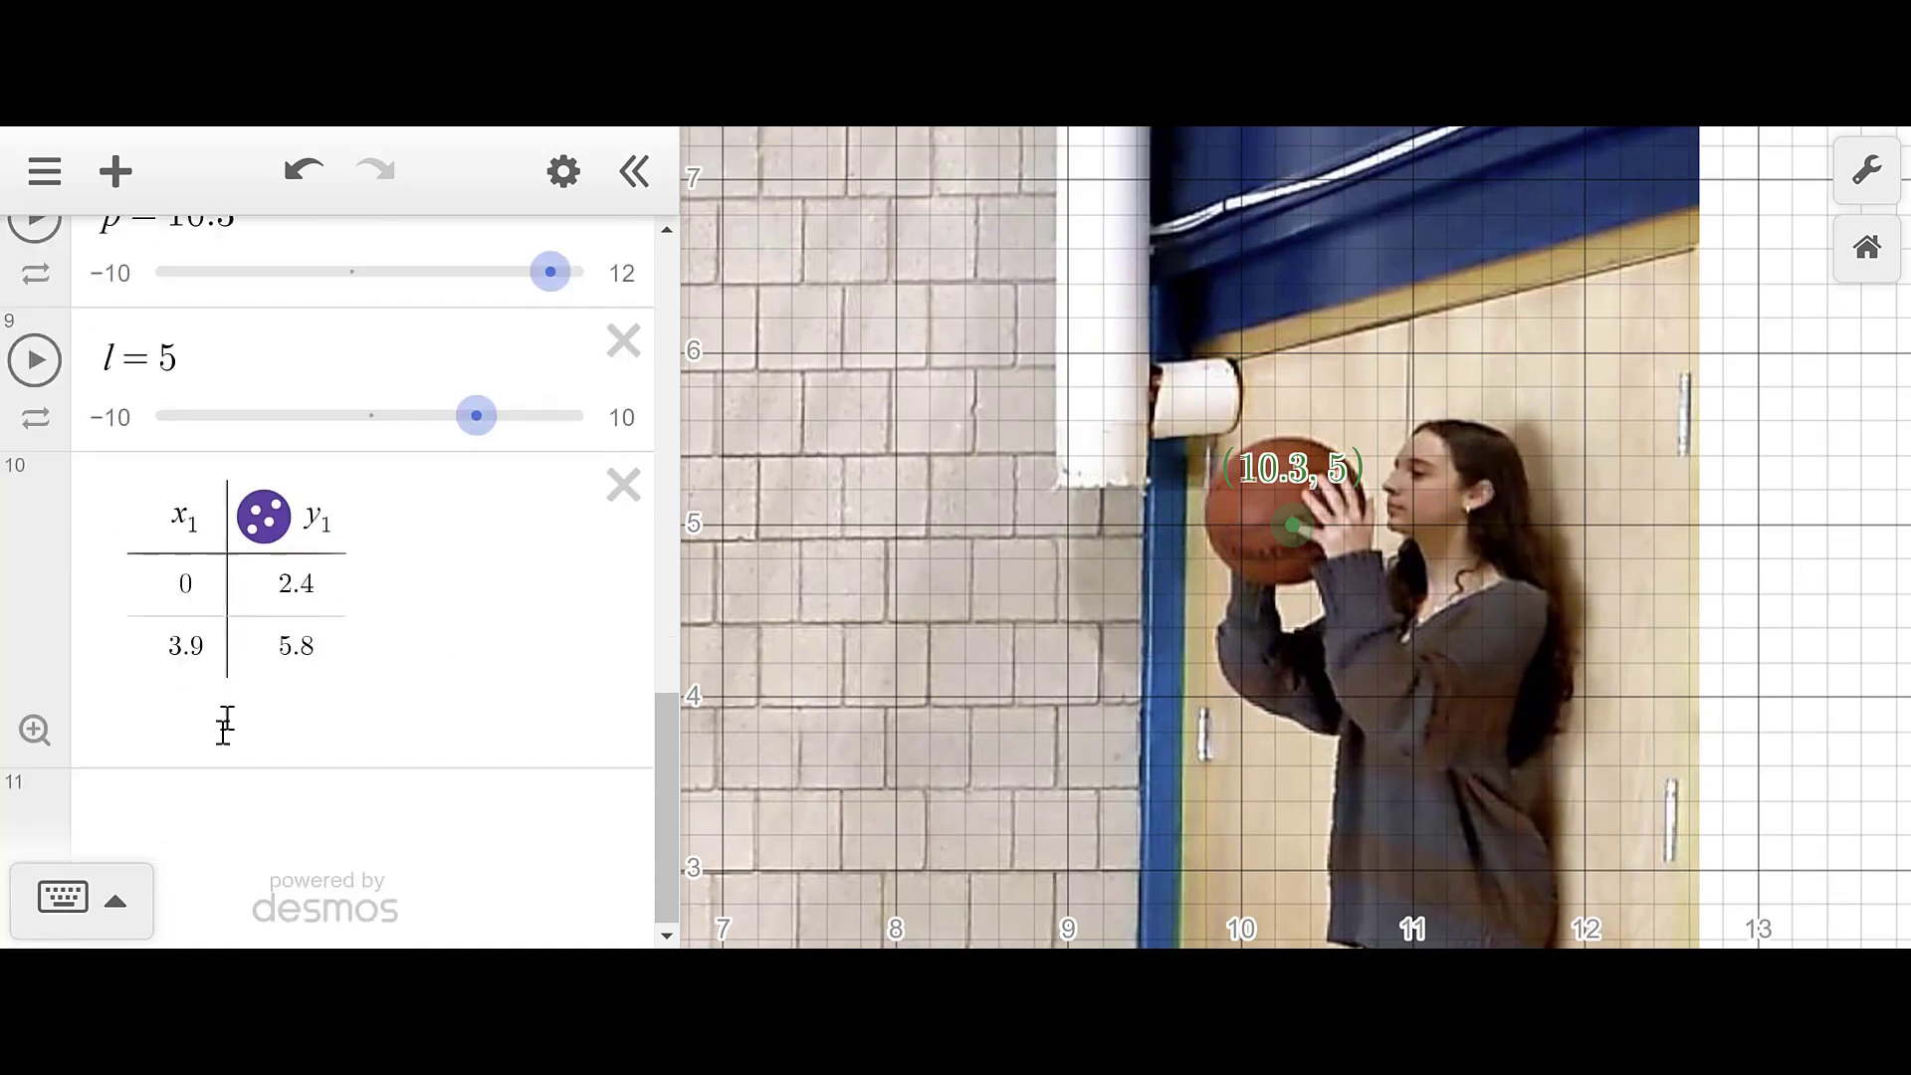
# - Enter (10.3, 5) as the table's third row, then start a blank expression below it
pyautogui.click(175, 648)
pyautogui.click(185, 693)
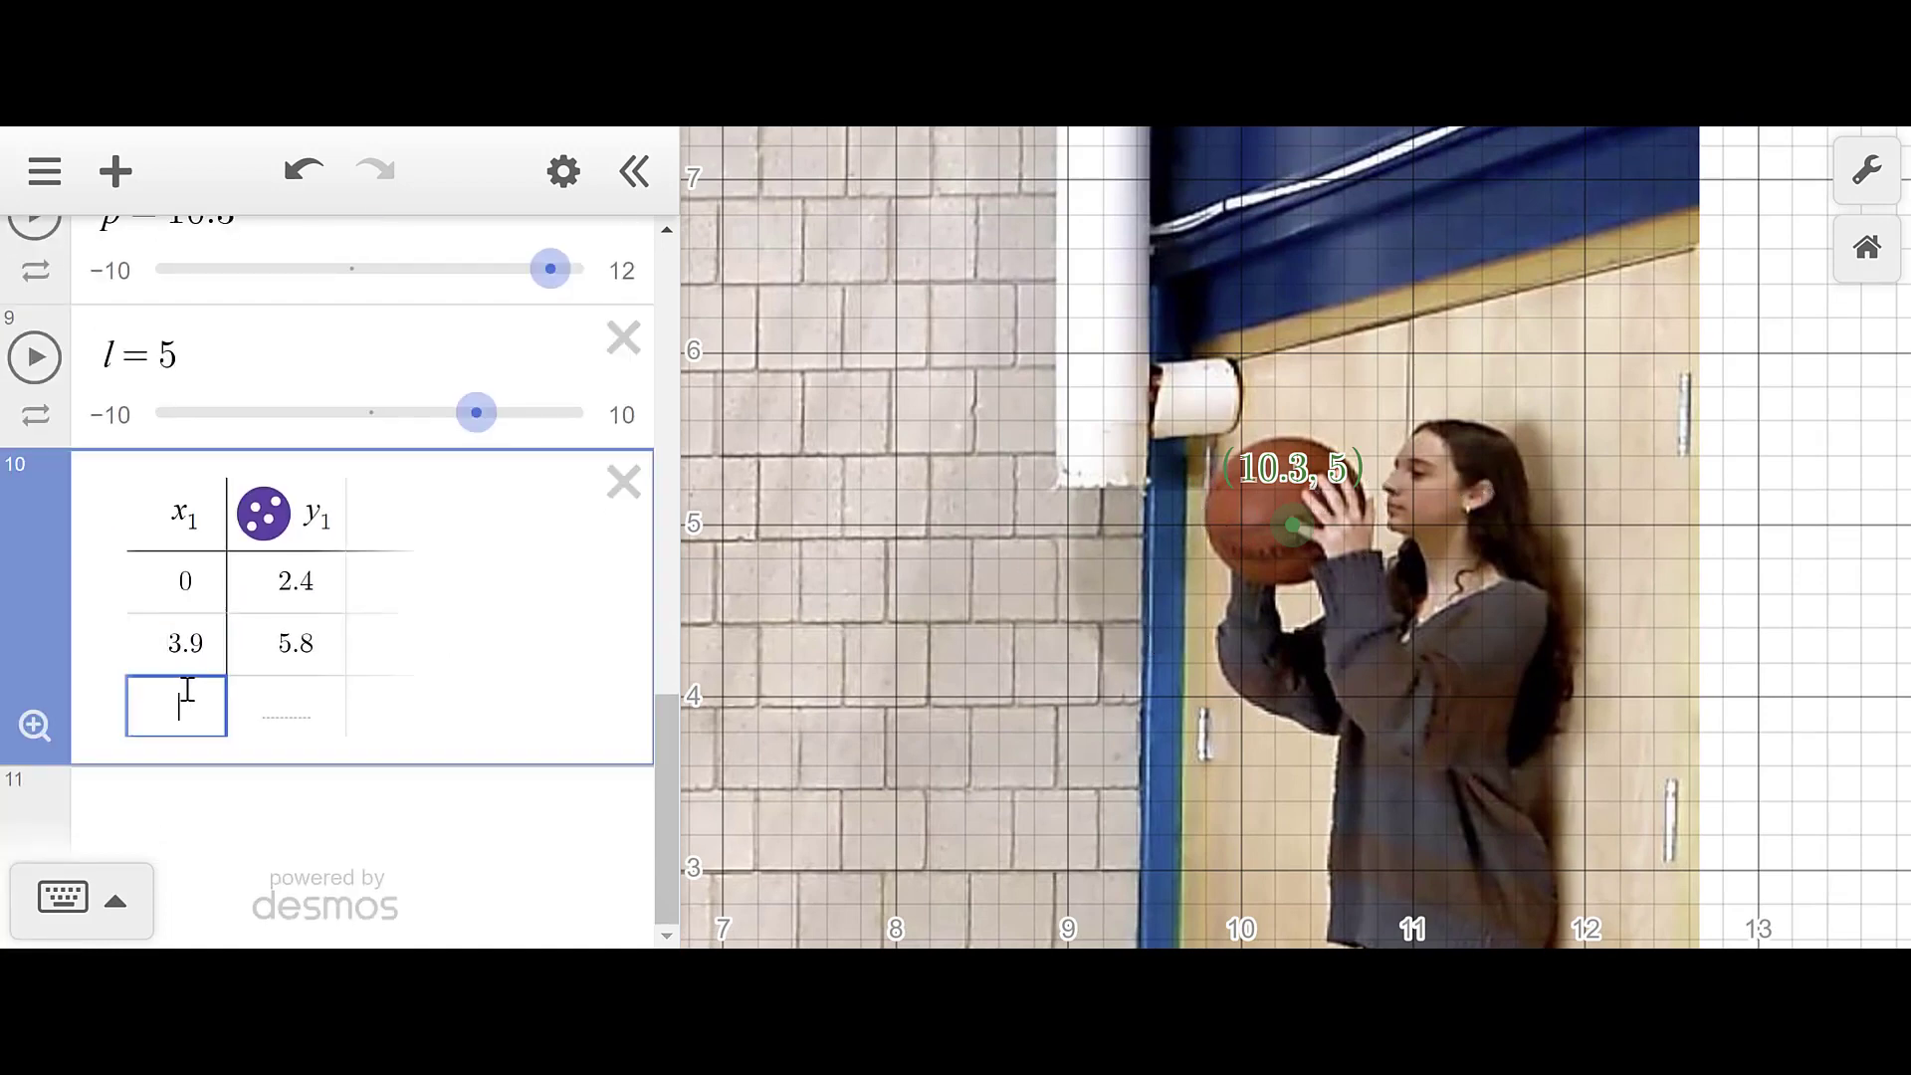
pyautogui.write('10.3')
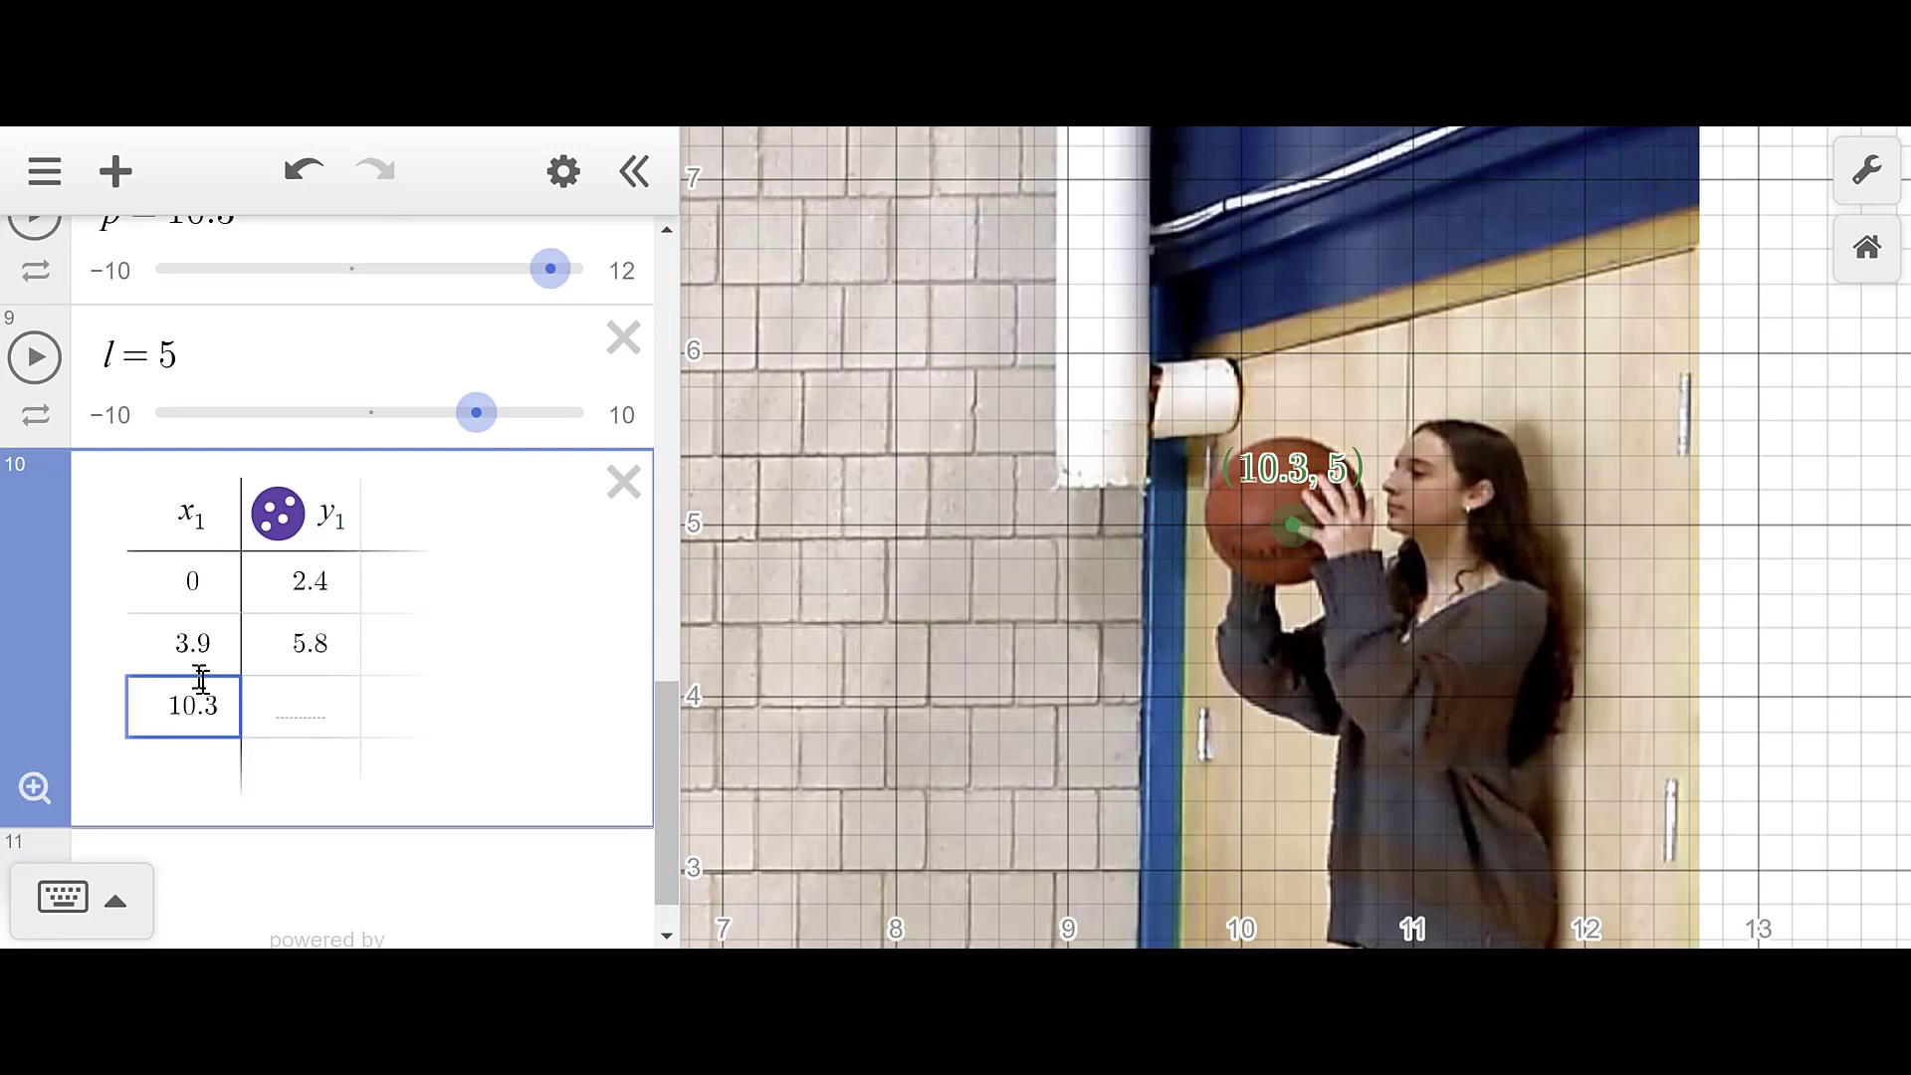
pyautogui.click(279, 703)
pyautogui.write('5')
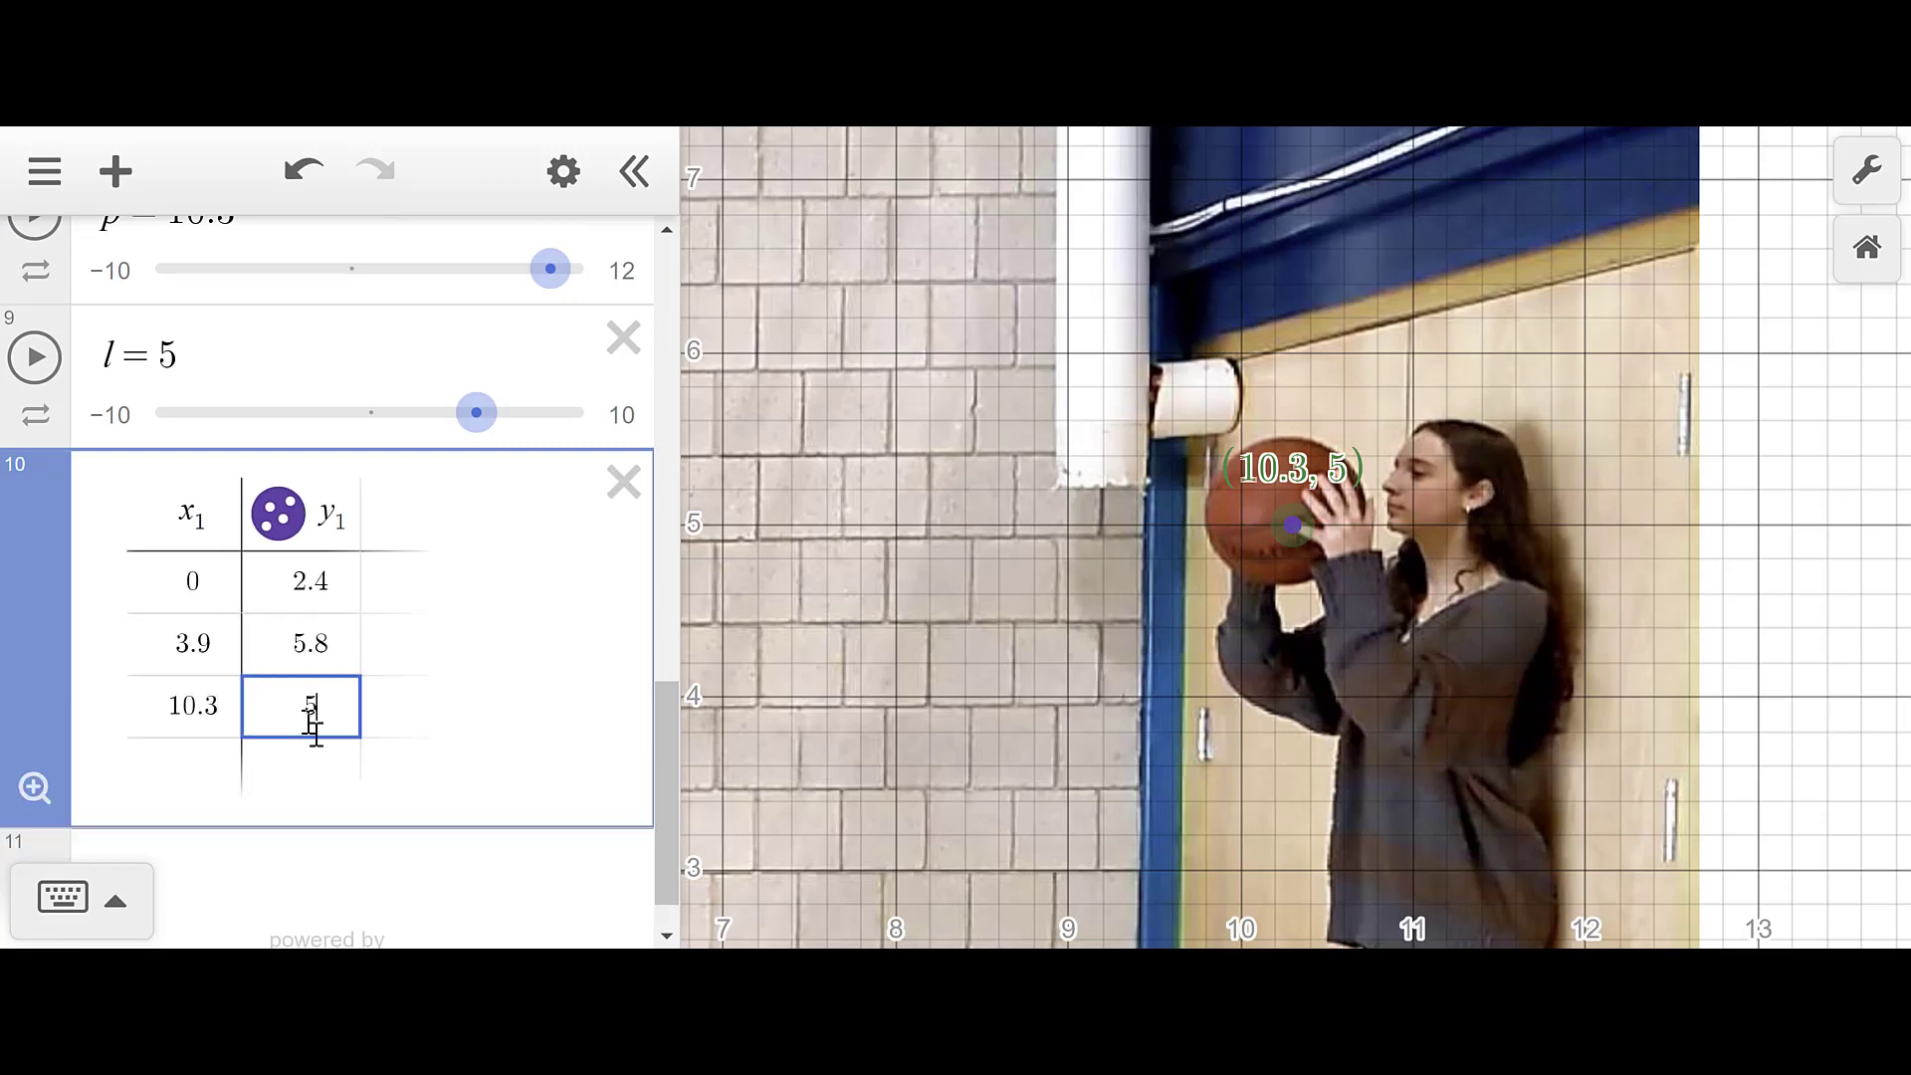
pyautogui.click(317, 814)
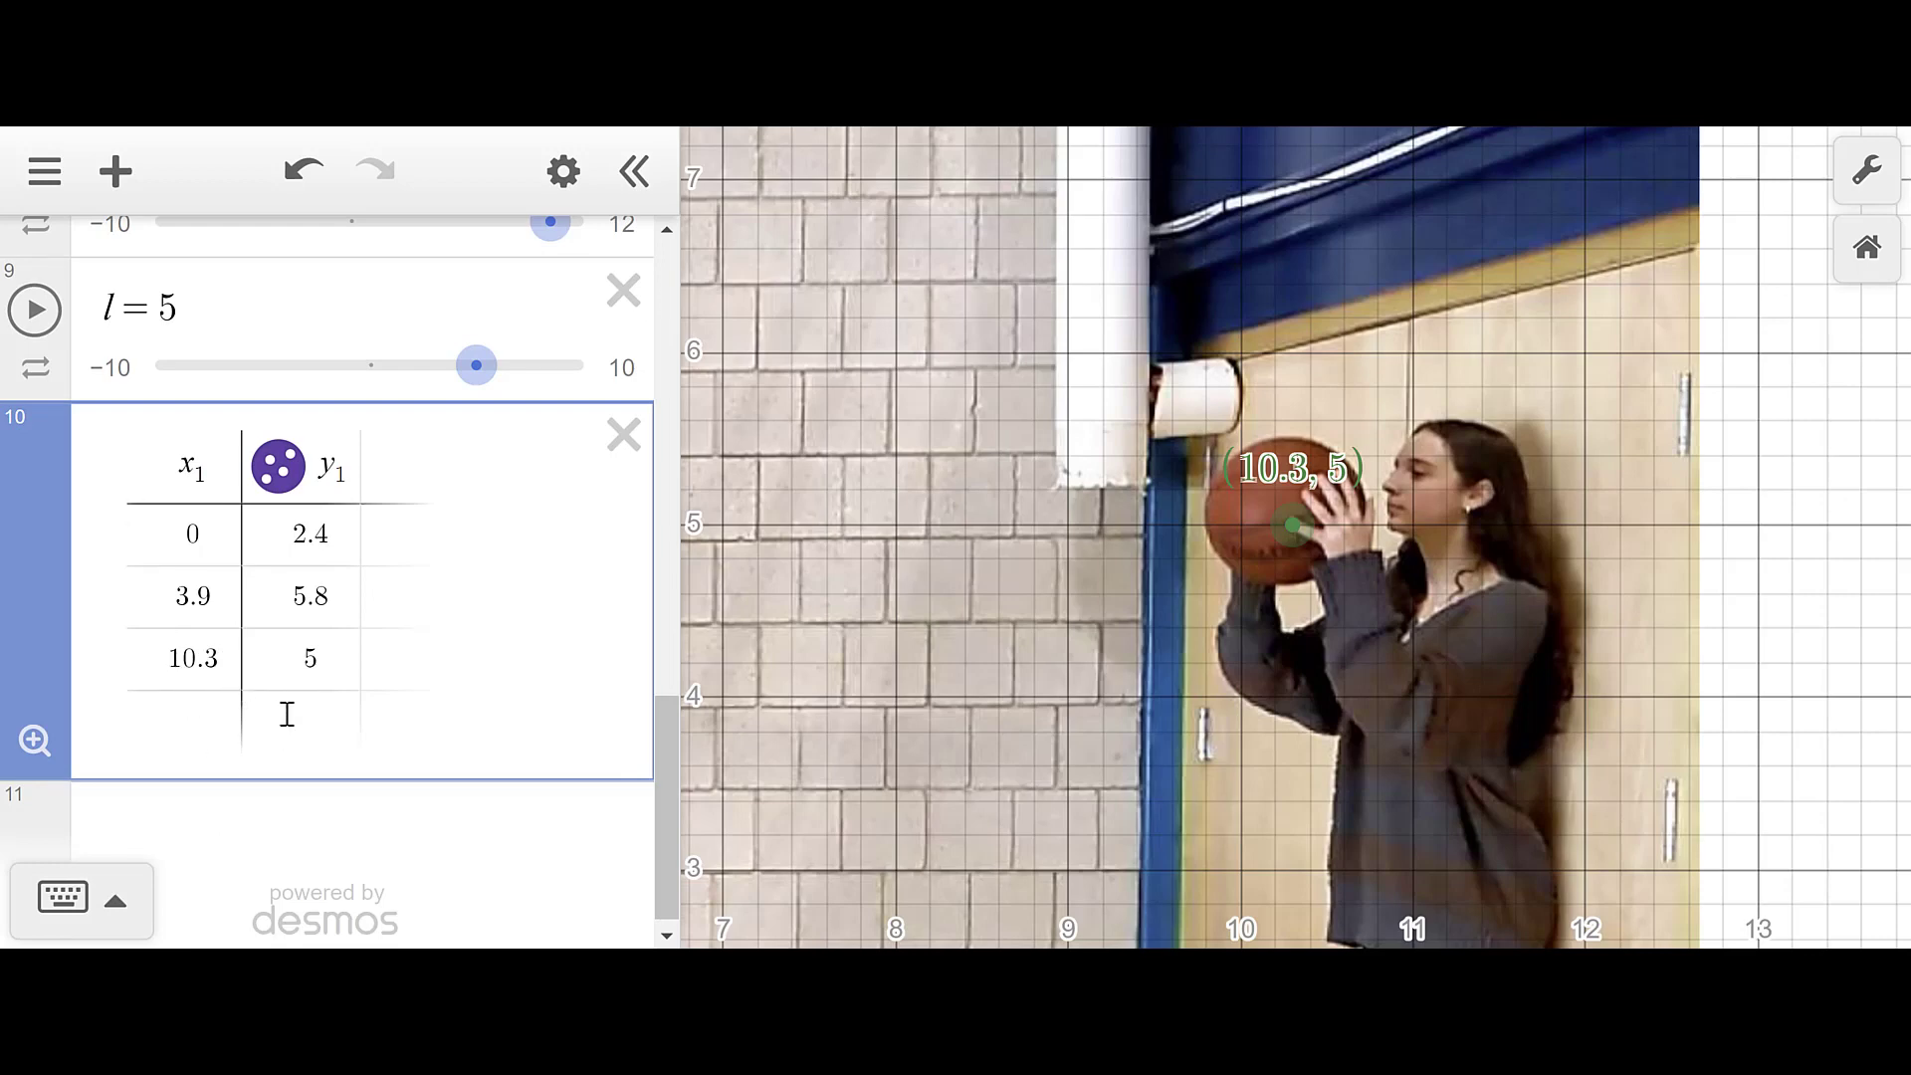
pyautogui.scroll(-1, 287, 714)
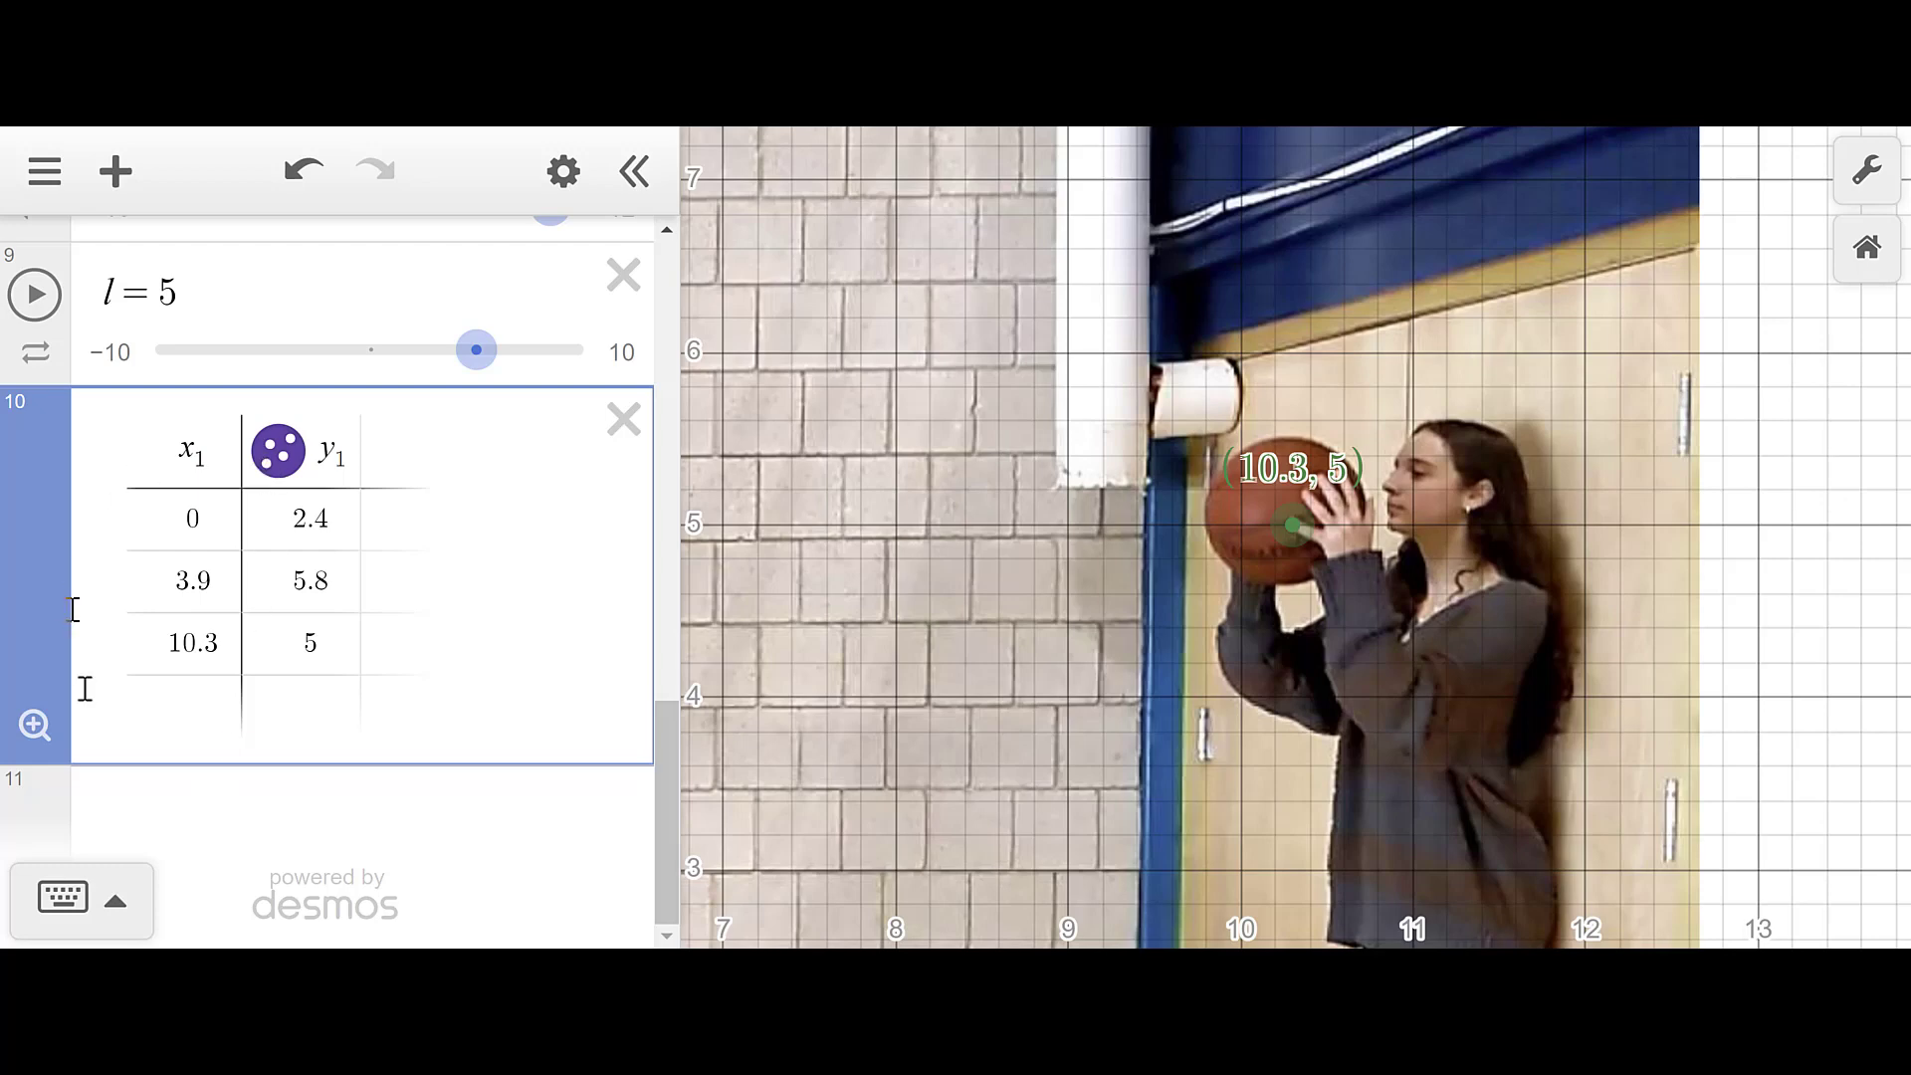
pyautogui.click(245, 824)
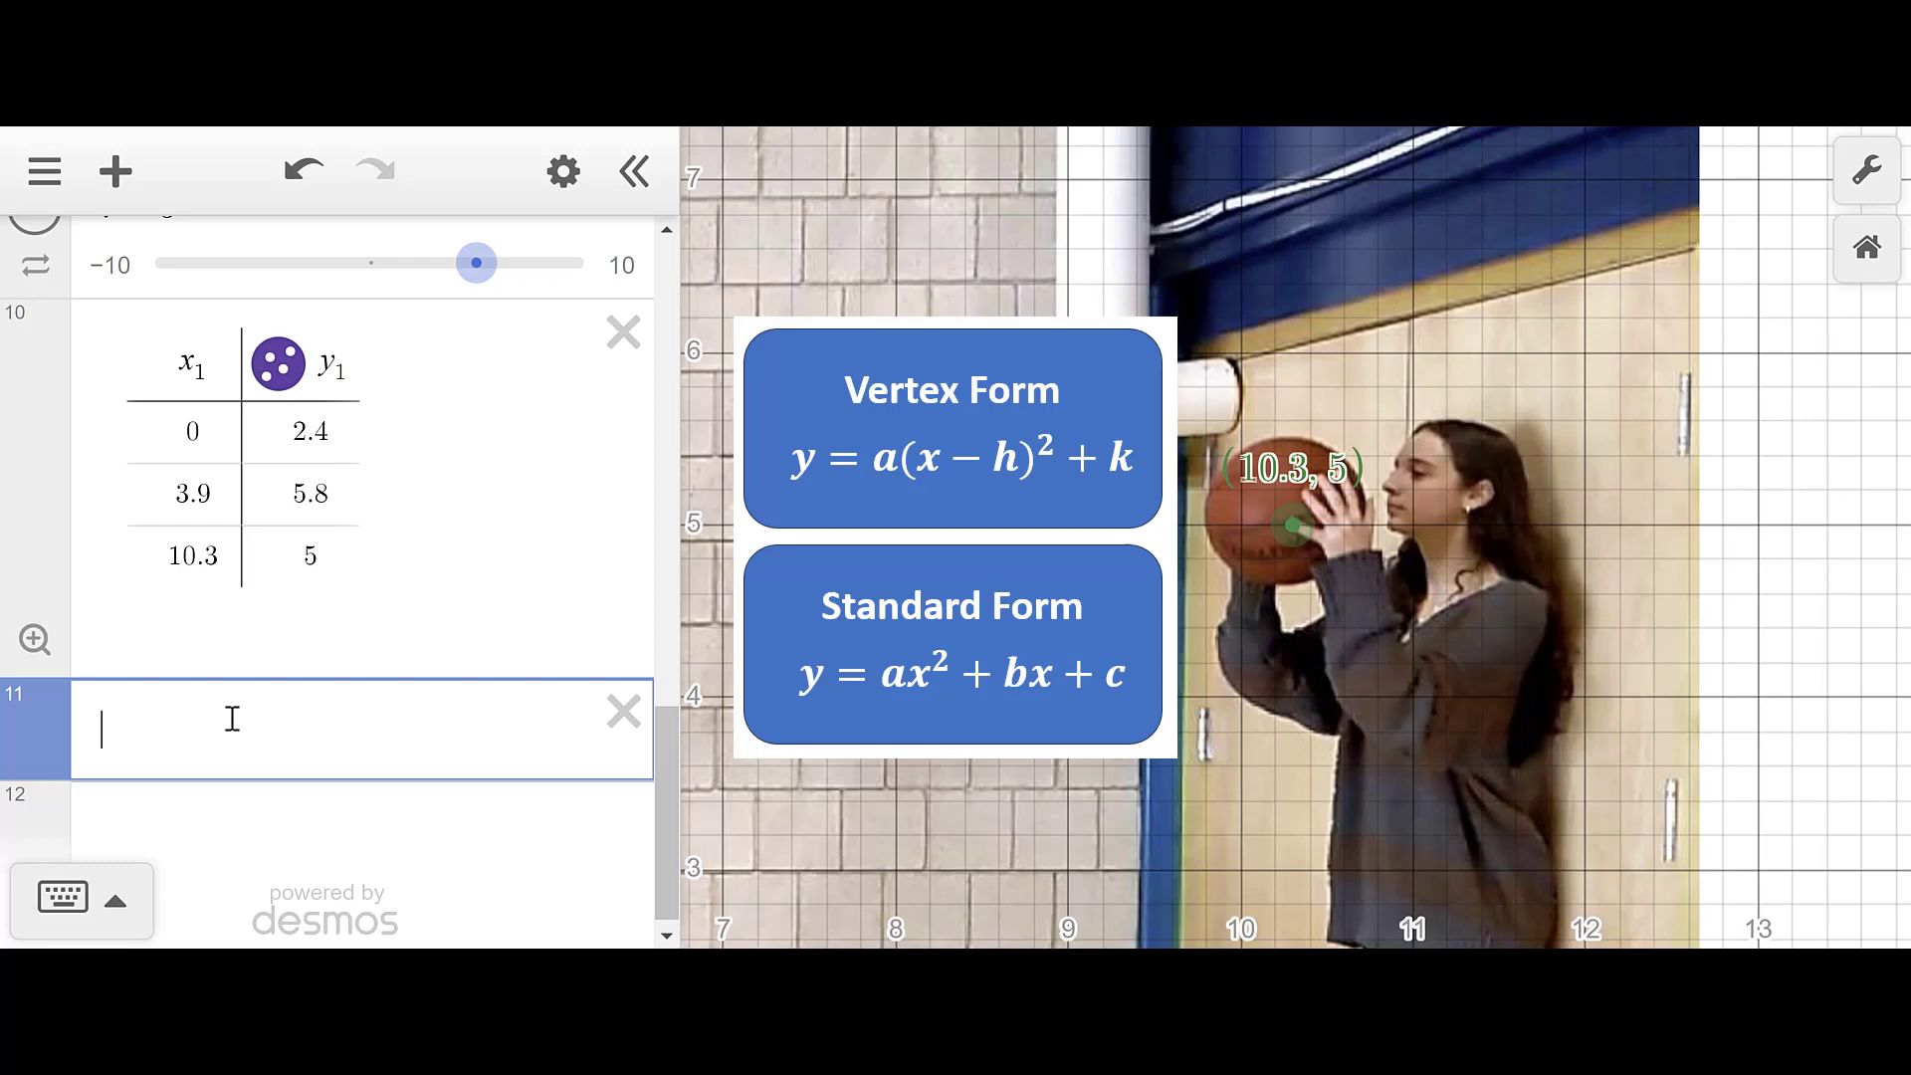
# - Enter y = a(x − h)² + k on expression line 11, below the table
pyautogui.write('y')
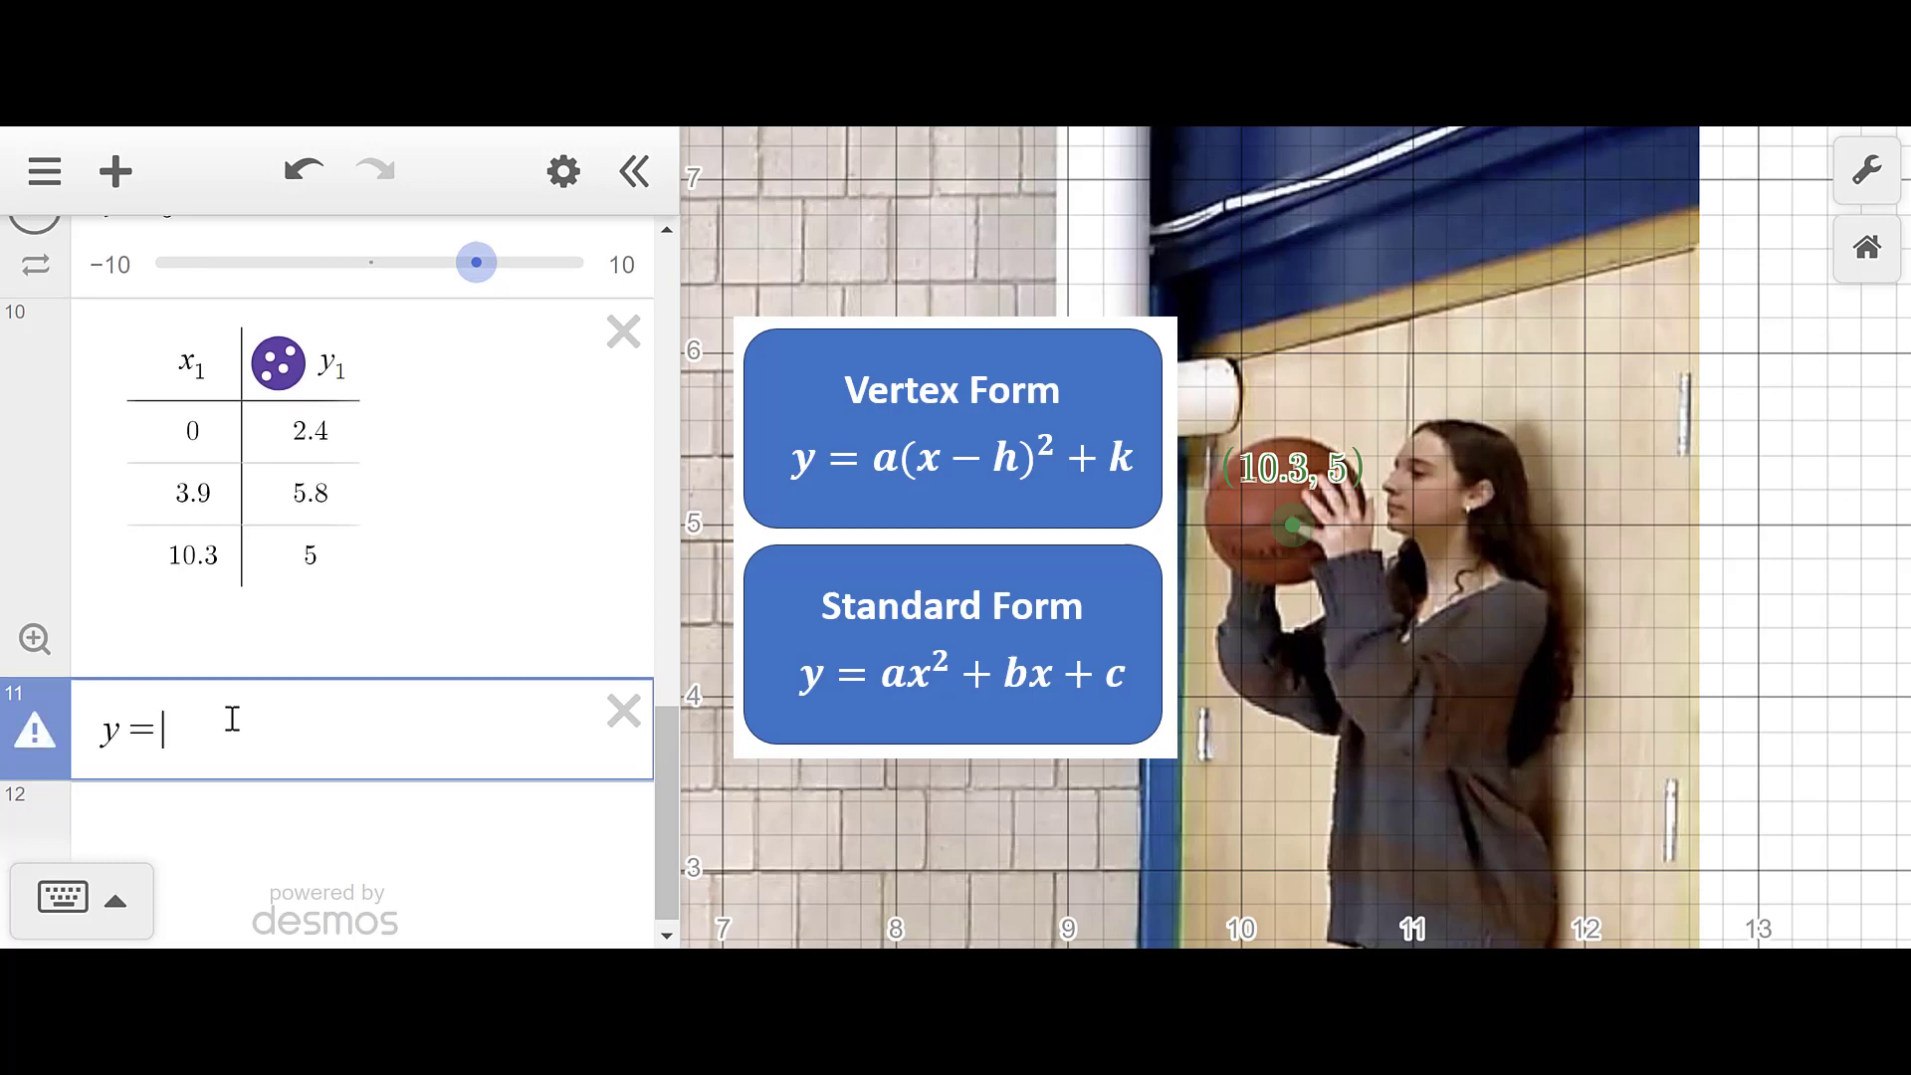
pyautogui.write('=a')
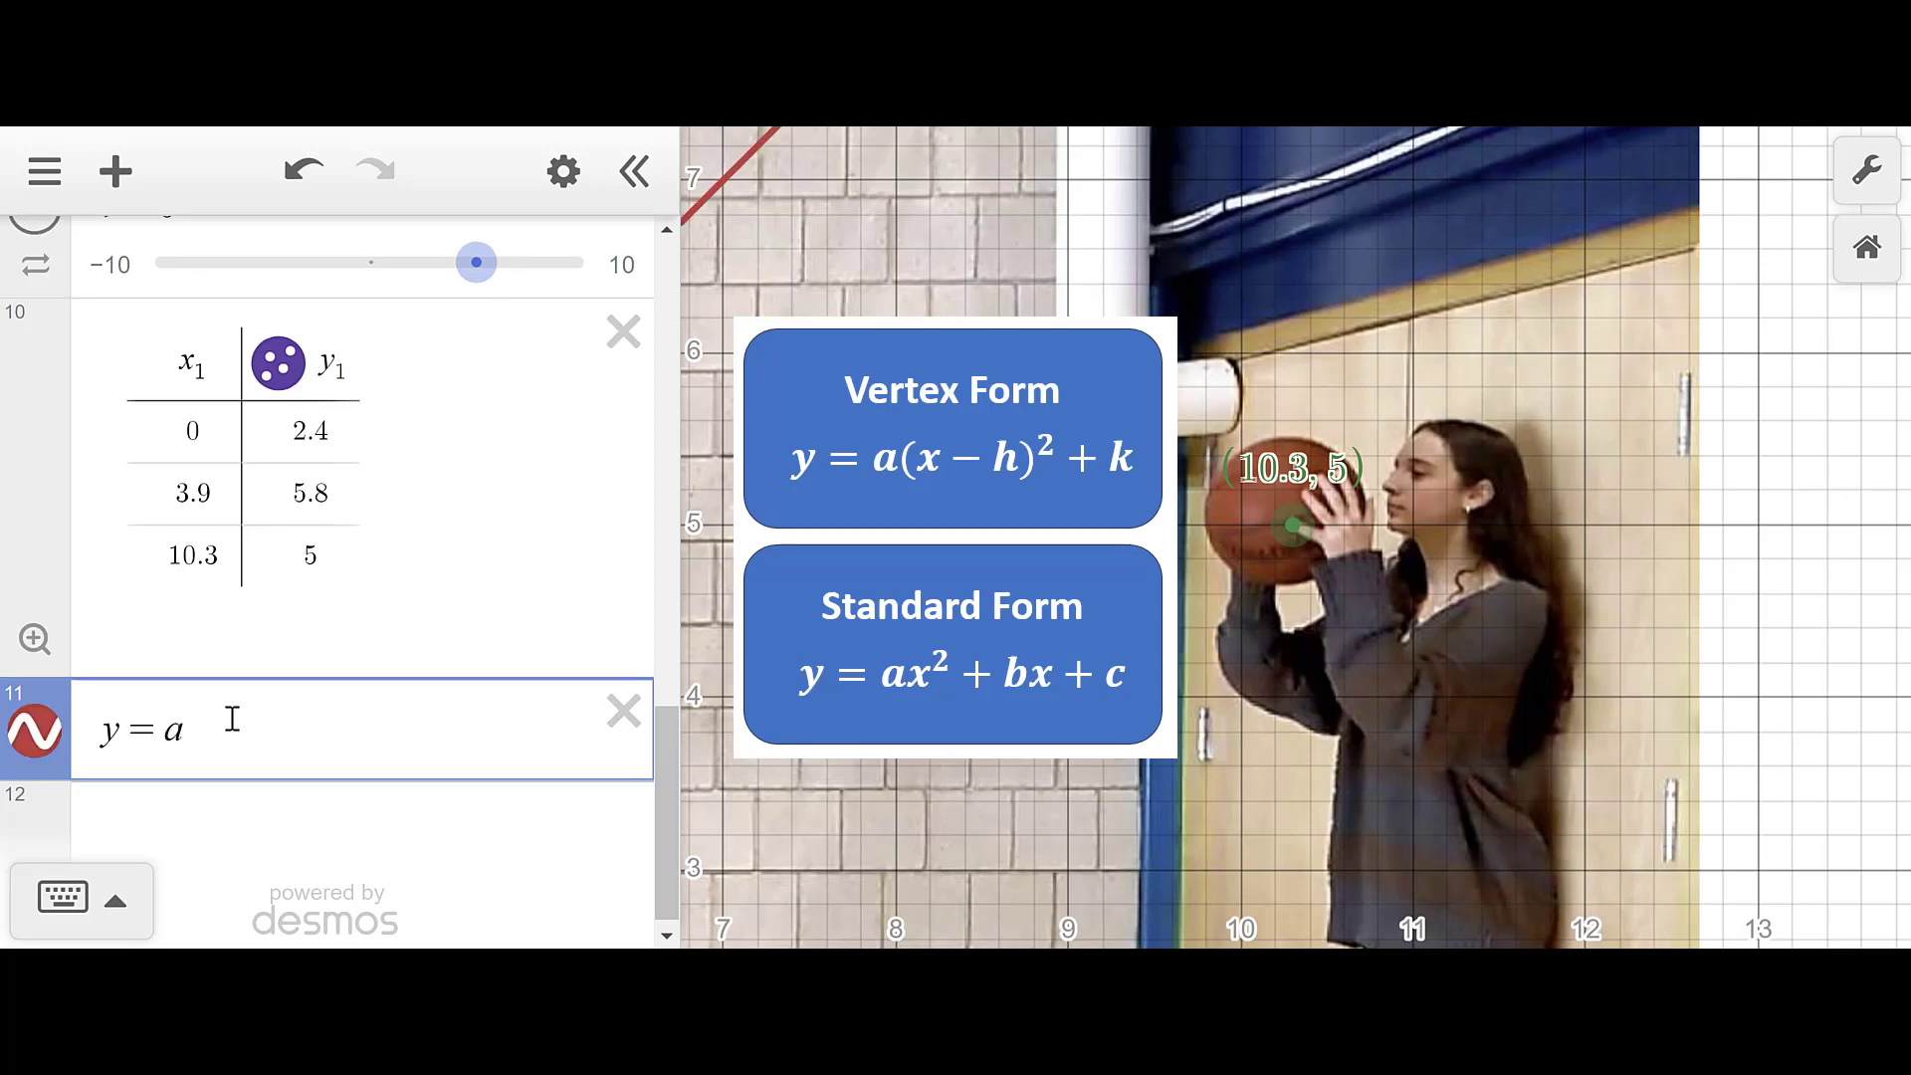
pyautogui.write('(x-h')
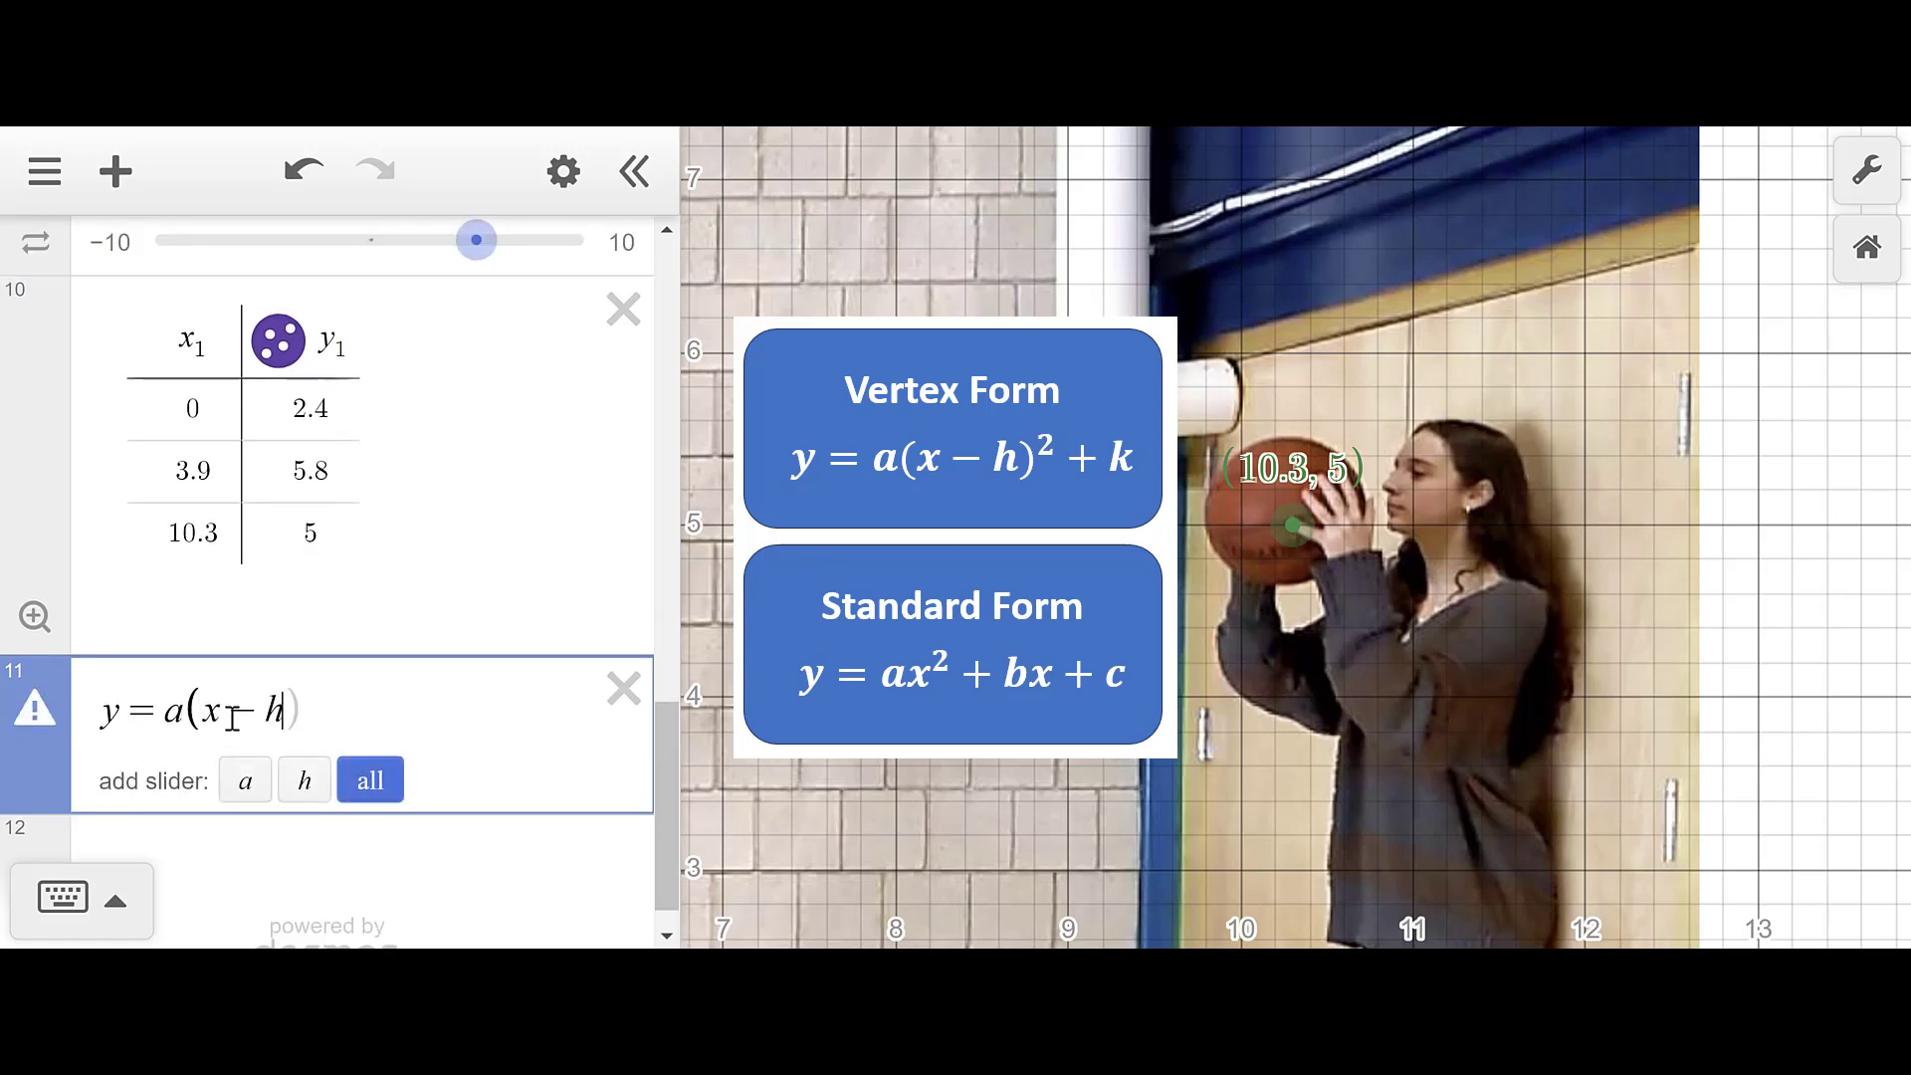
pyautogui.write('^2')
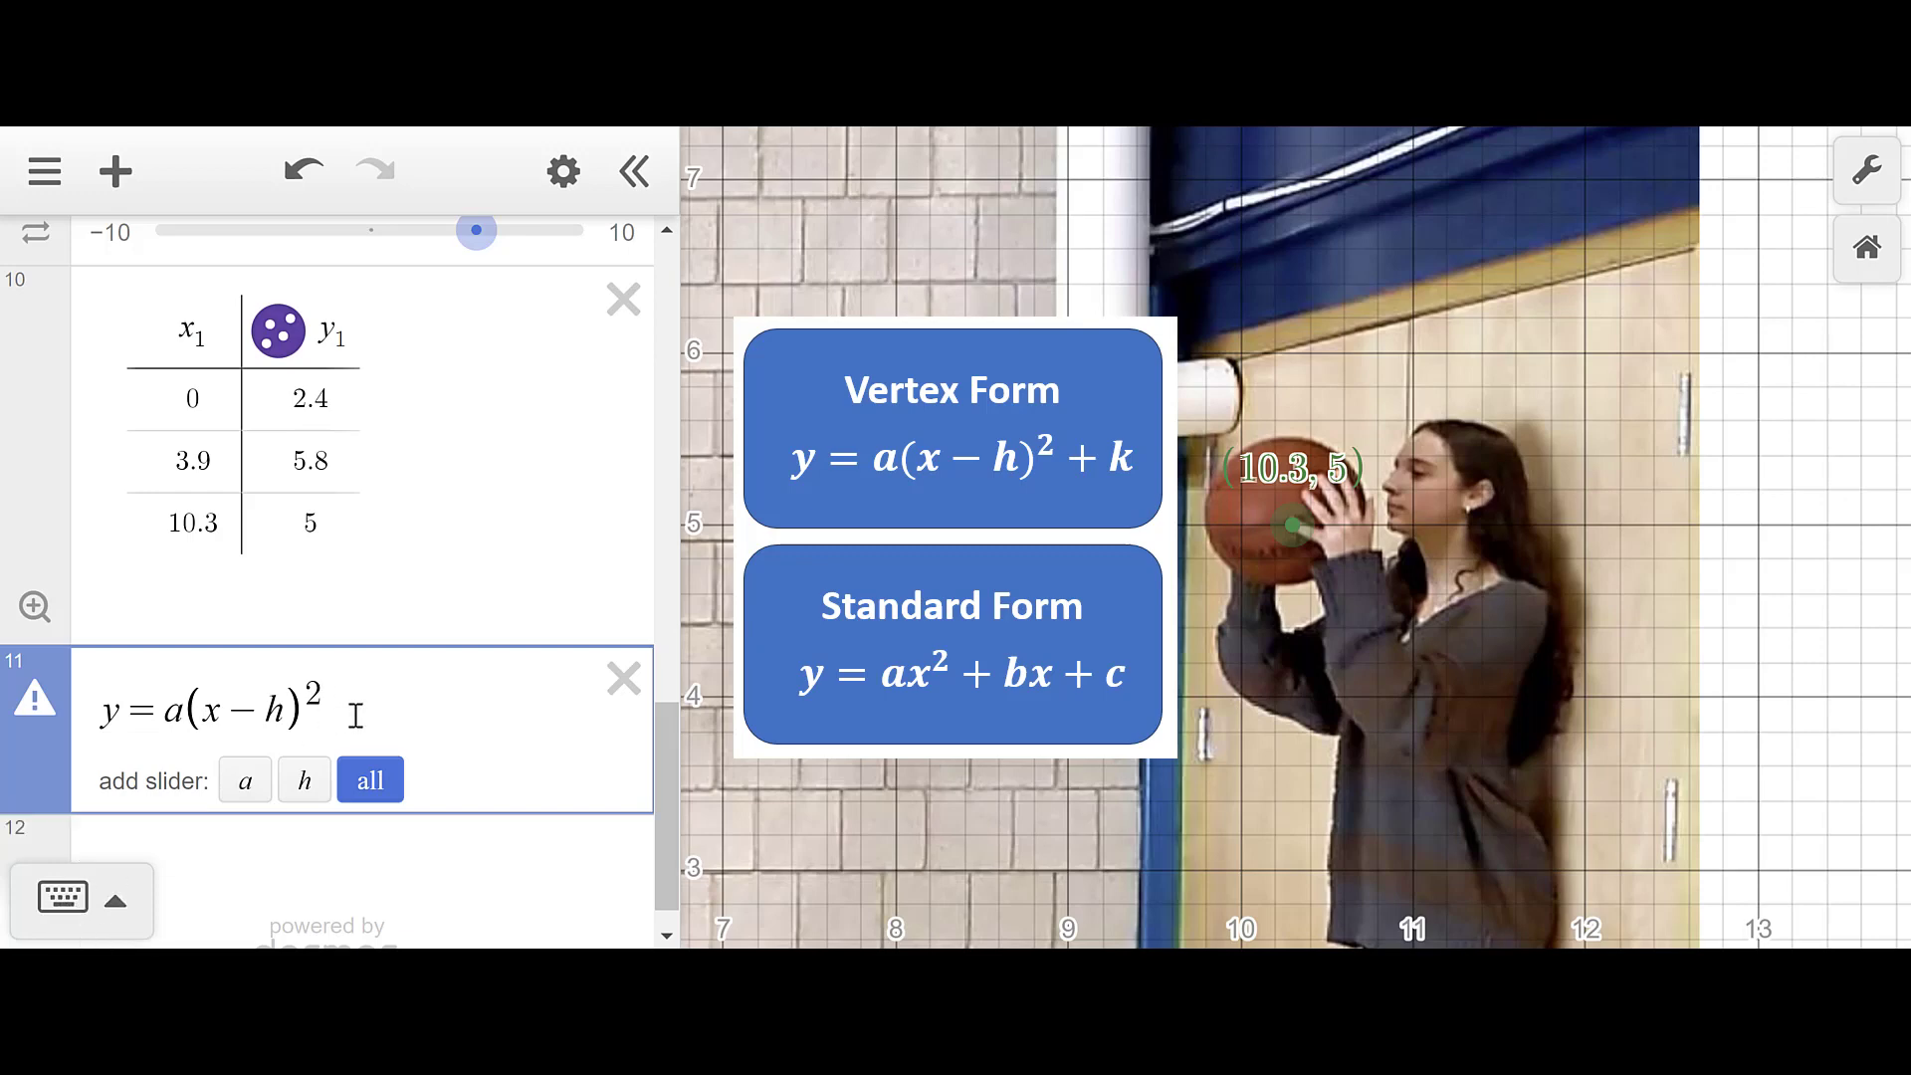
pyautogui.press('Right')
pyautogui.write('+k')
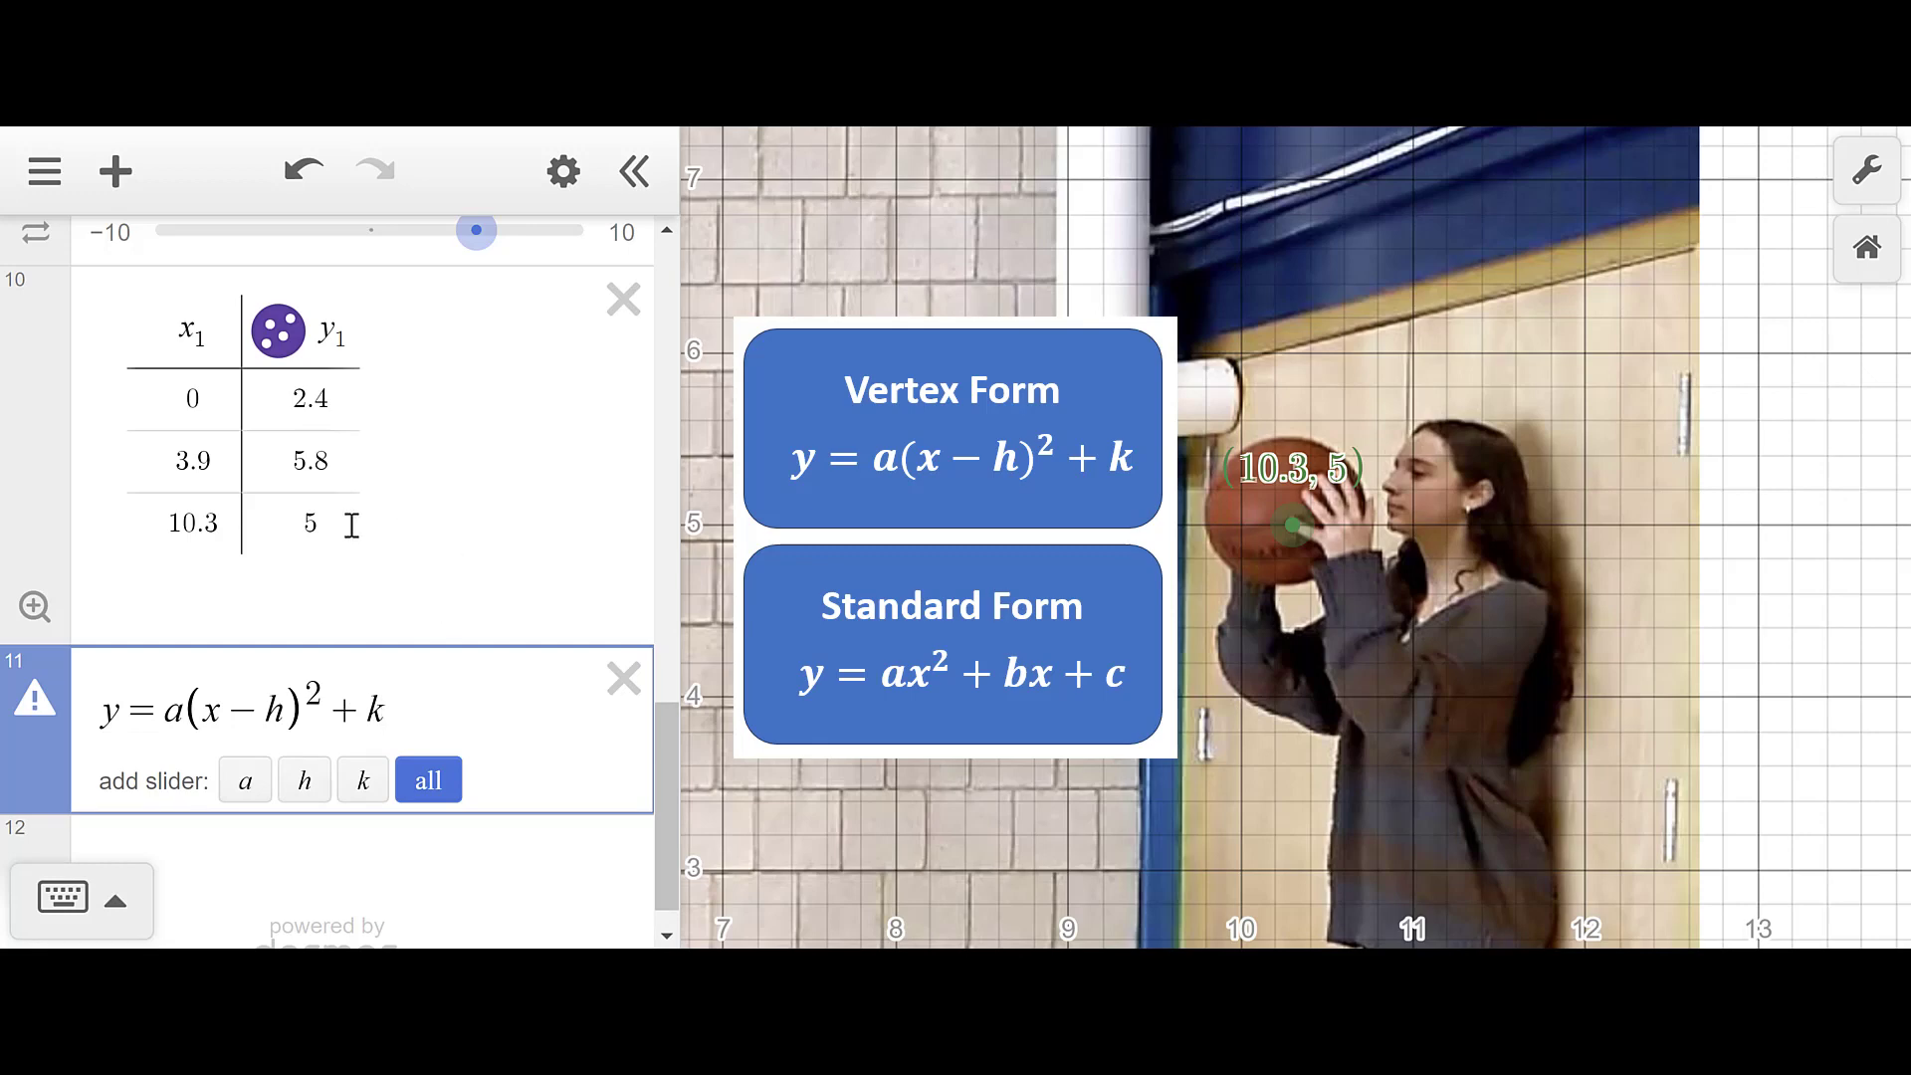
pyautogui.moveTo(35, 717)
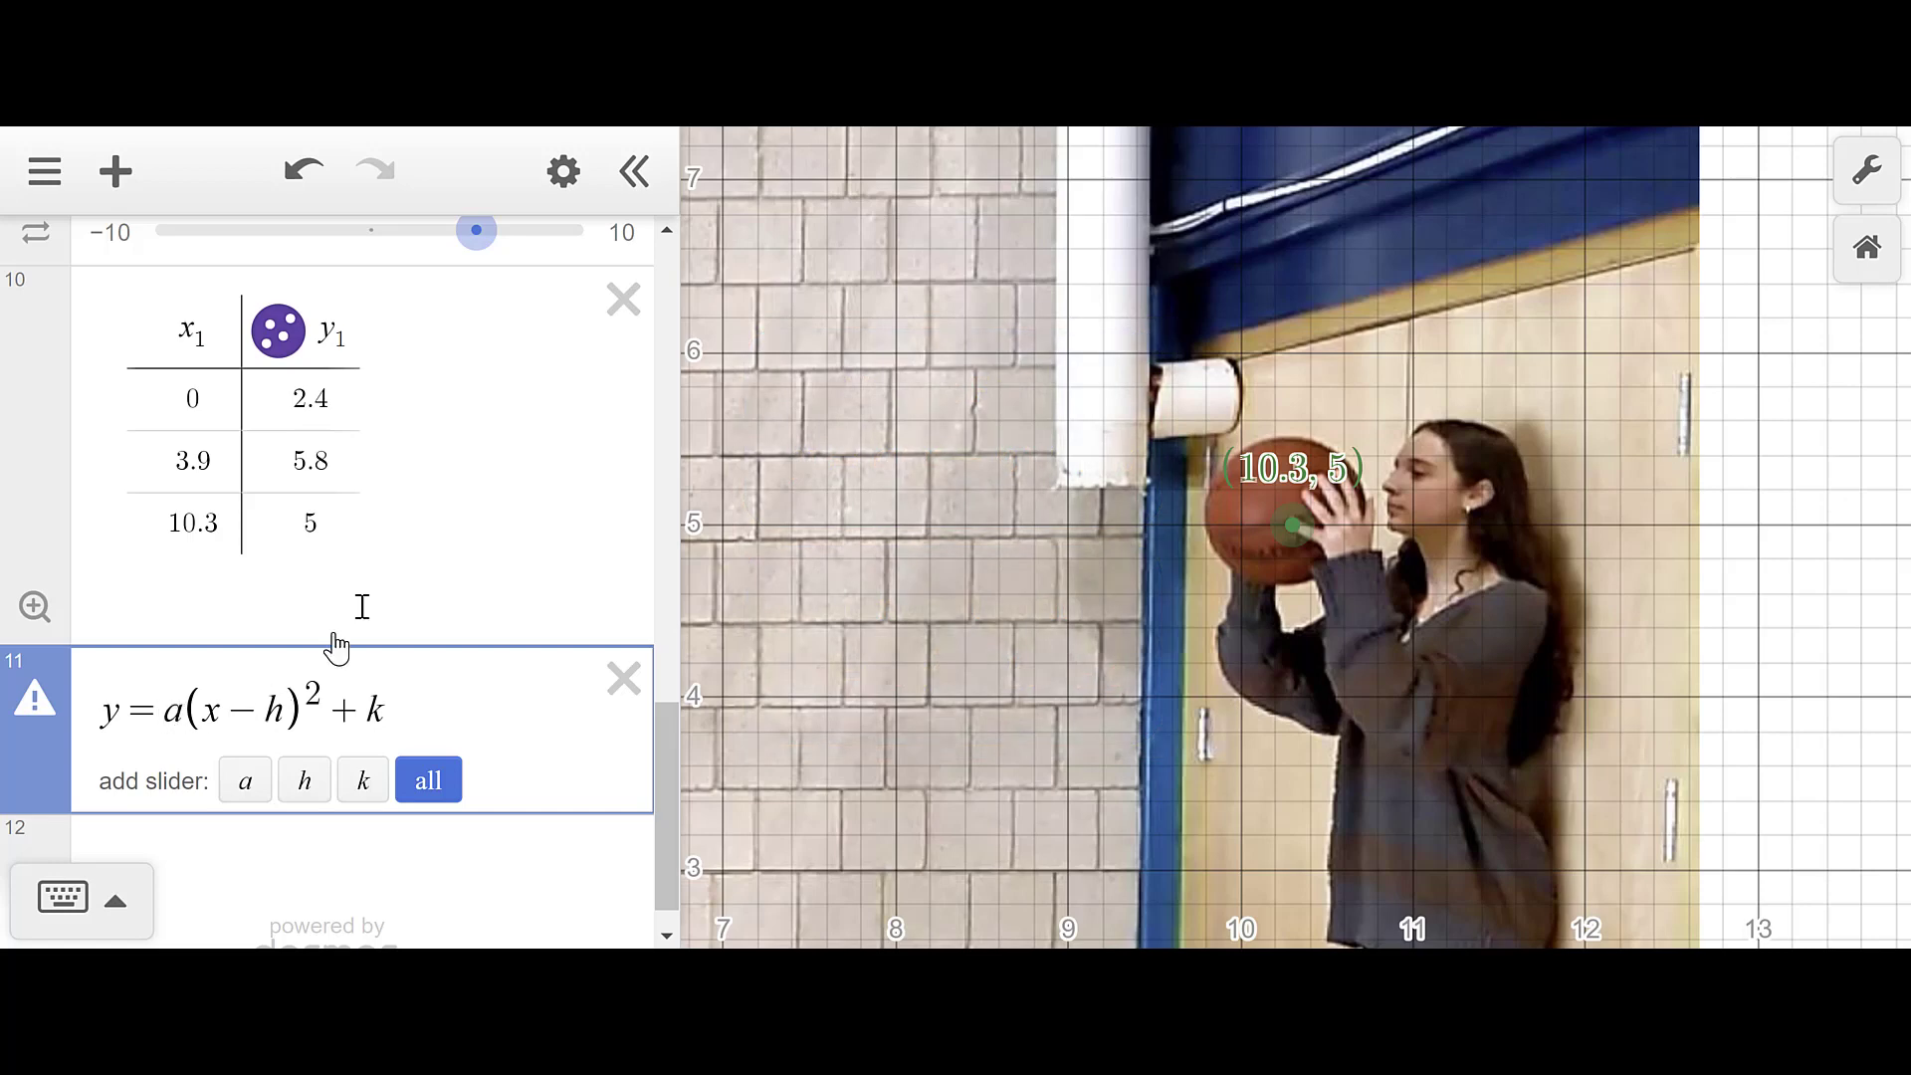
# - Change it to y₁ ~ a(x₁ − h)² + k to fit the table, giving R² = 1
pyautogui.press('BackSpace')
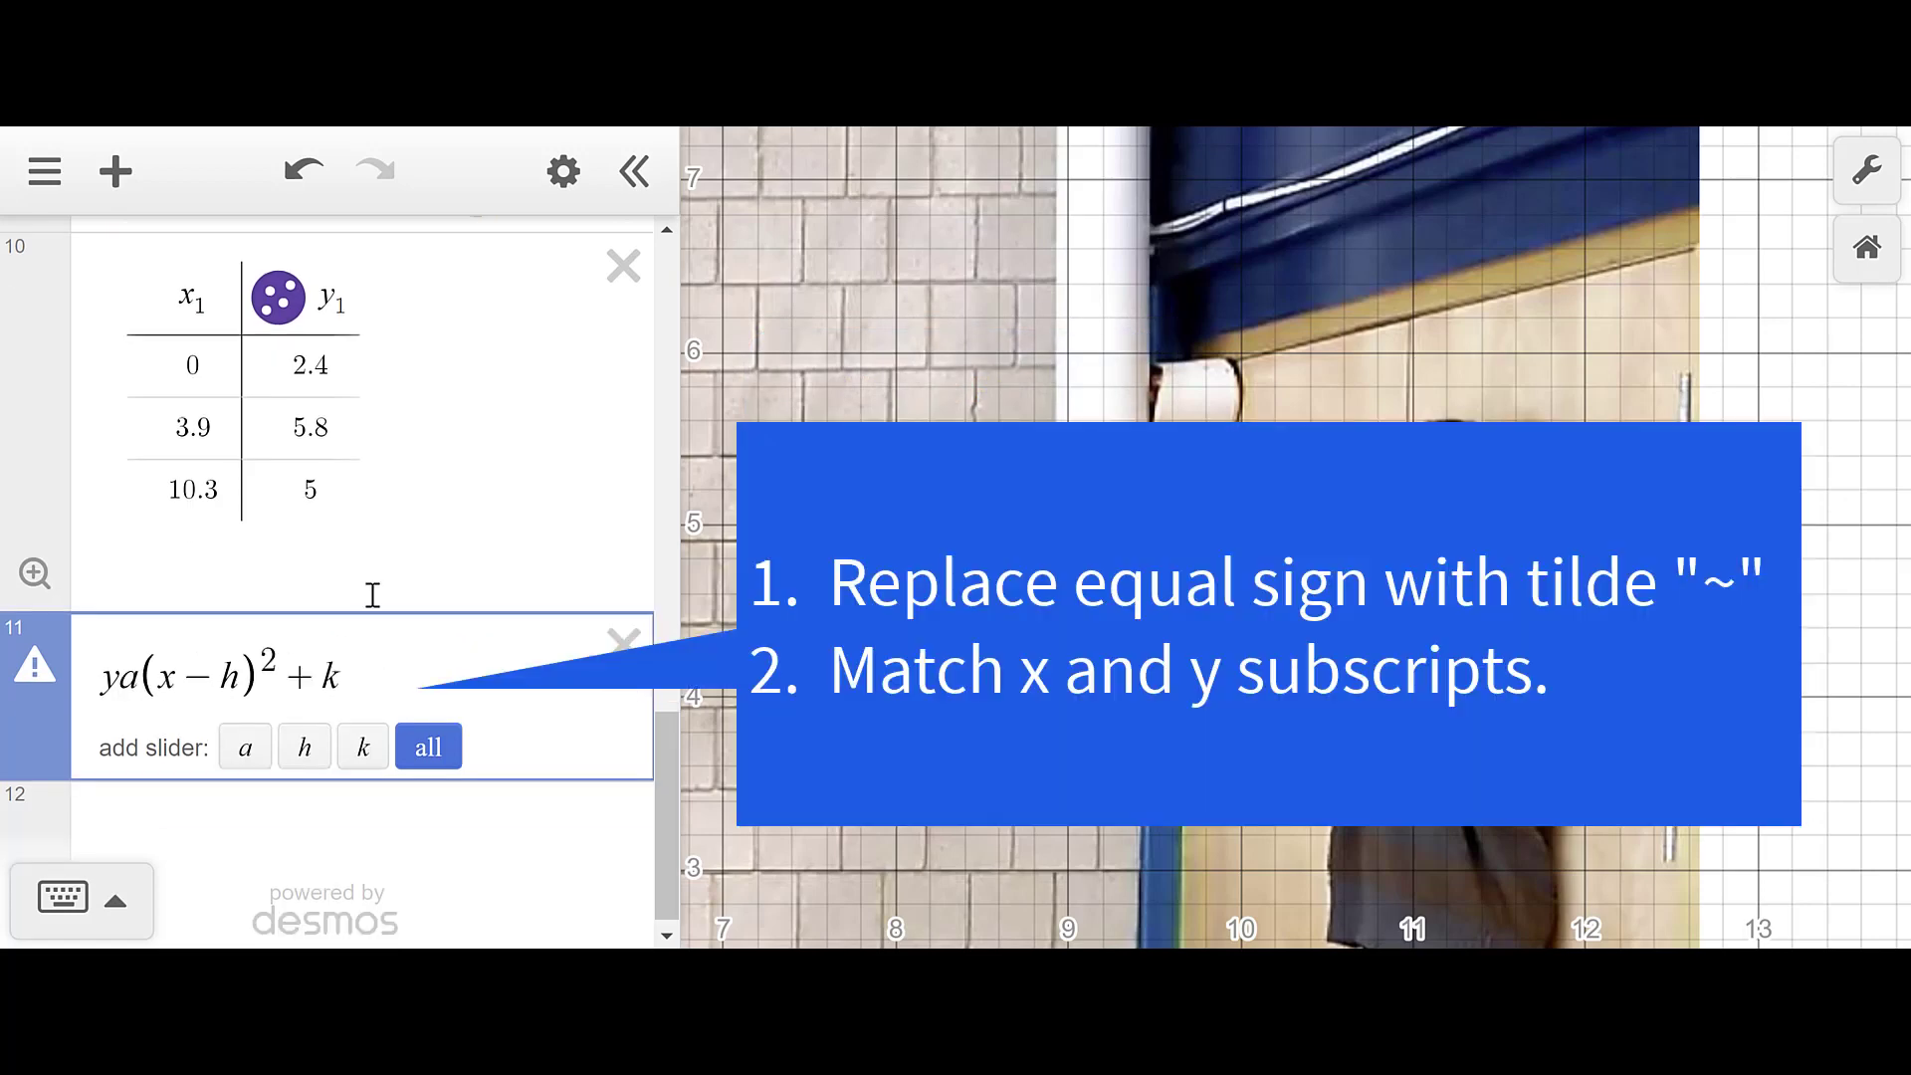
pyautogui.write('~')
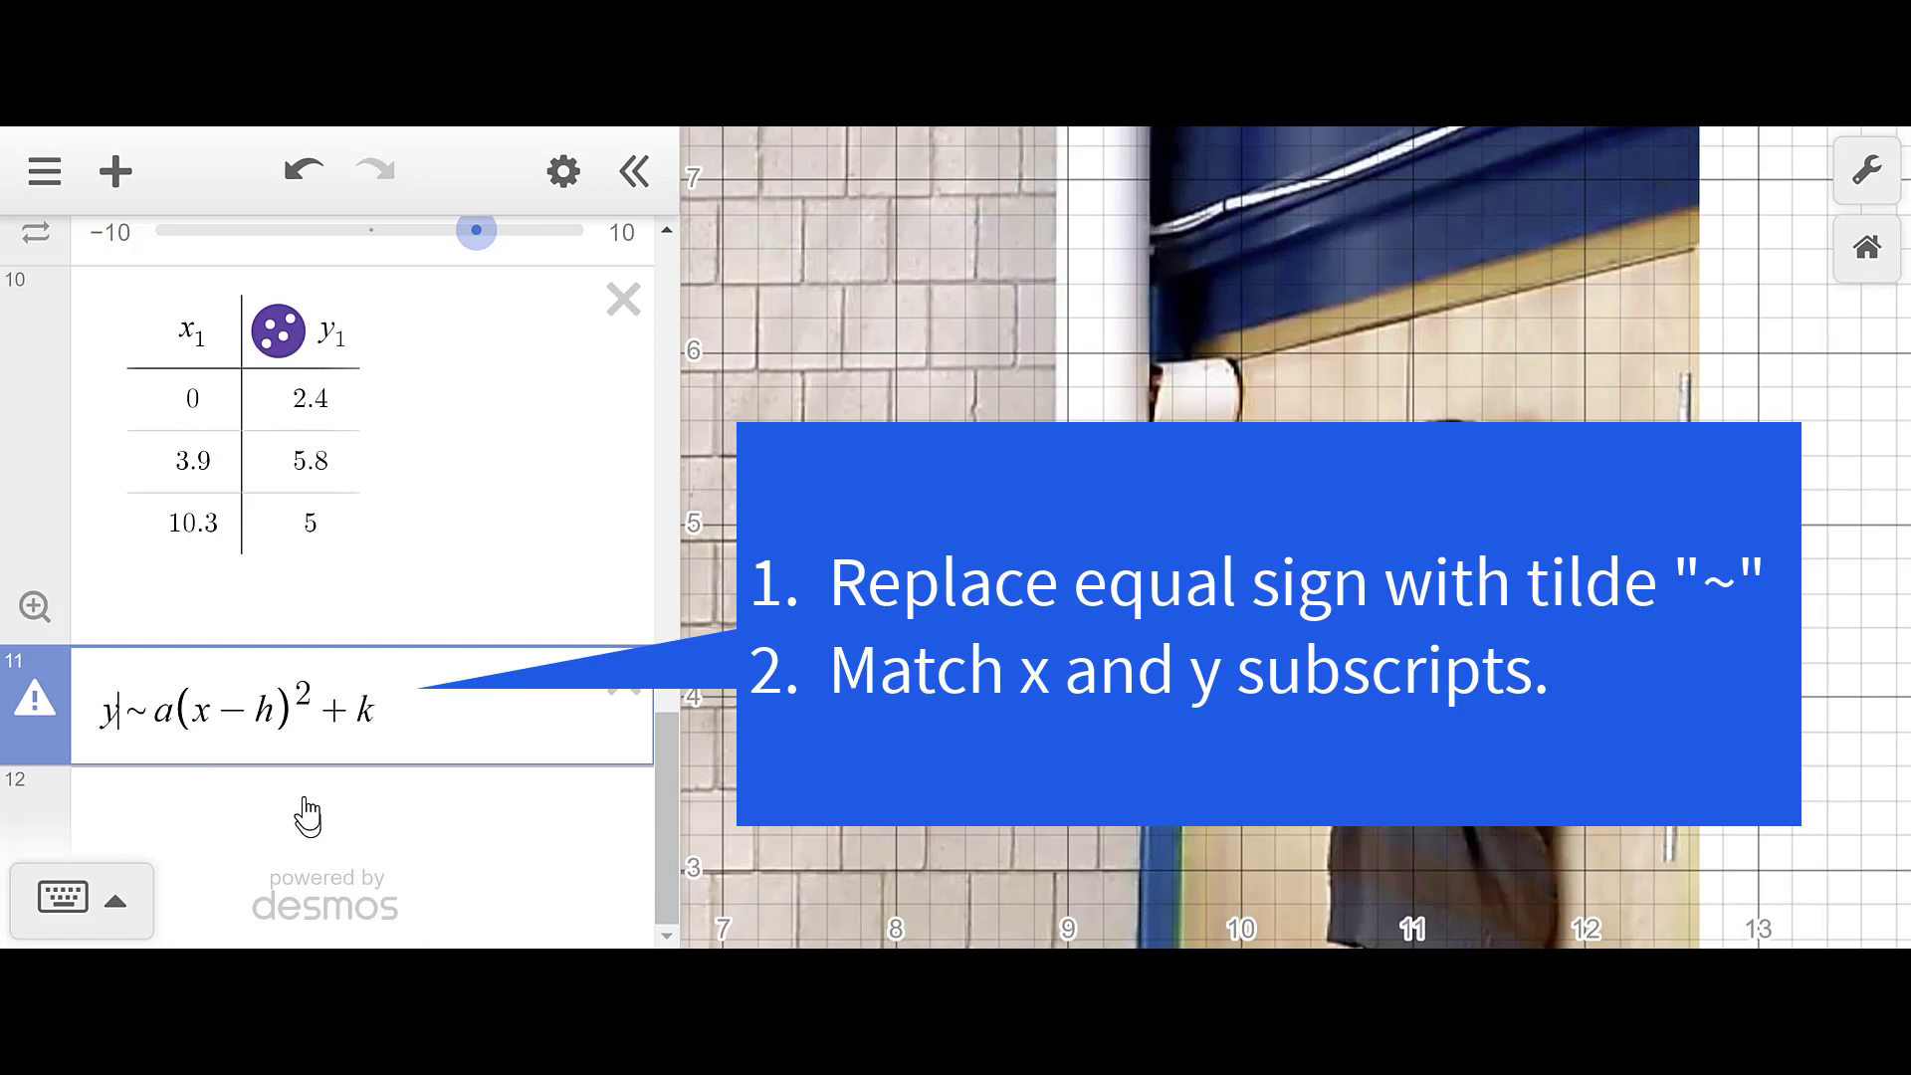
pyautogui.write('1')
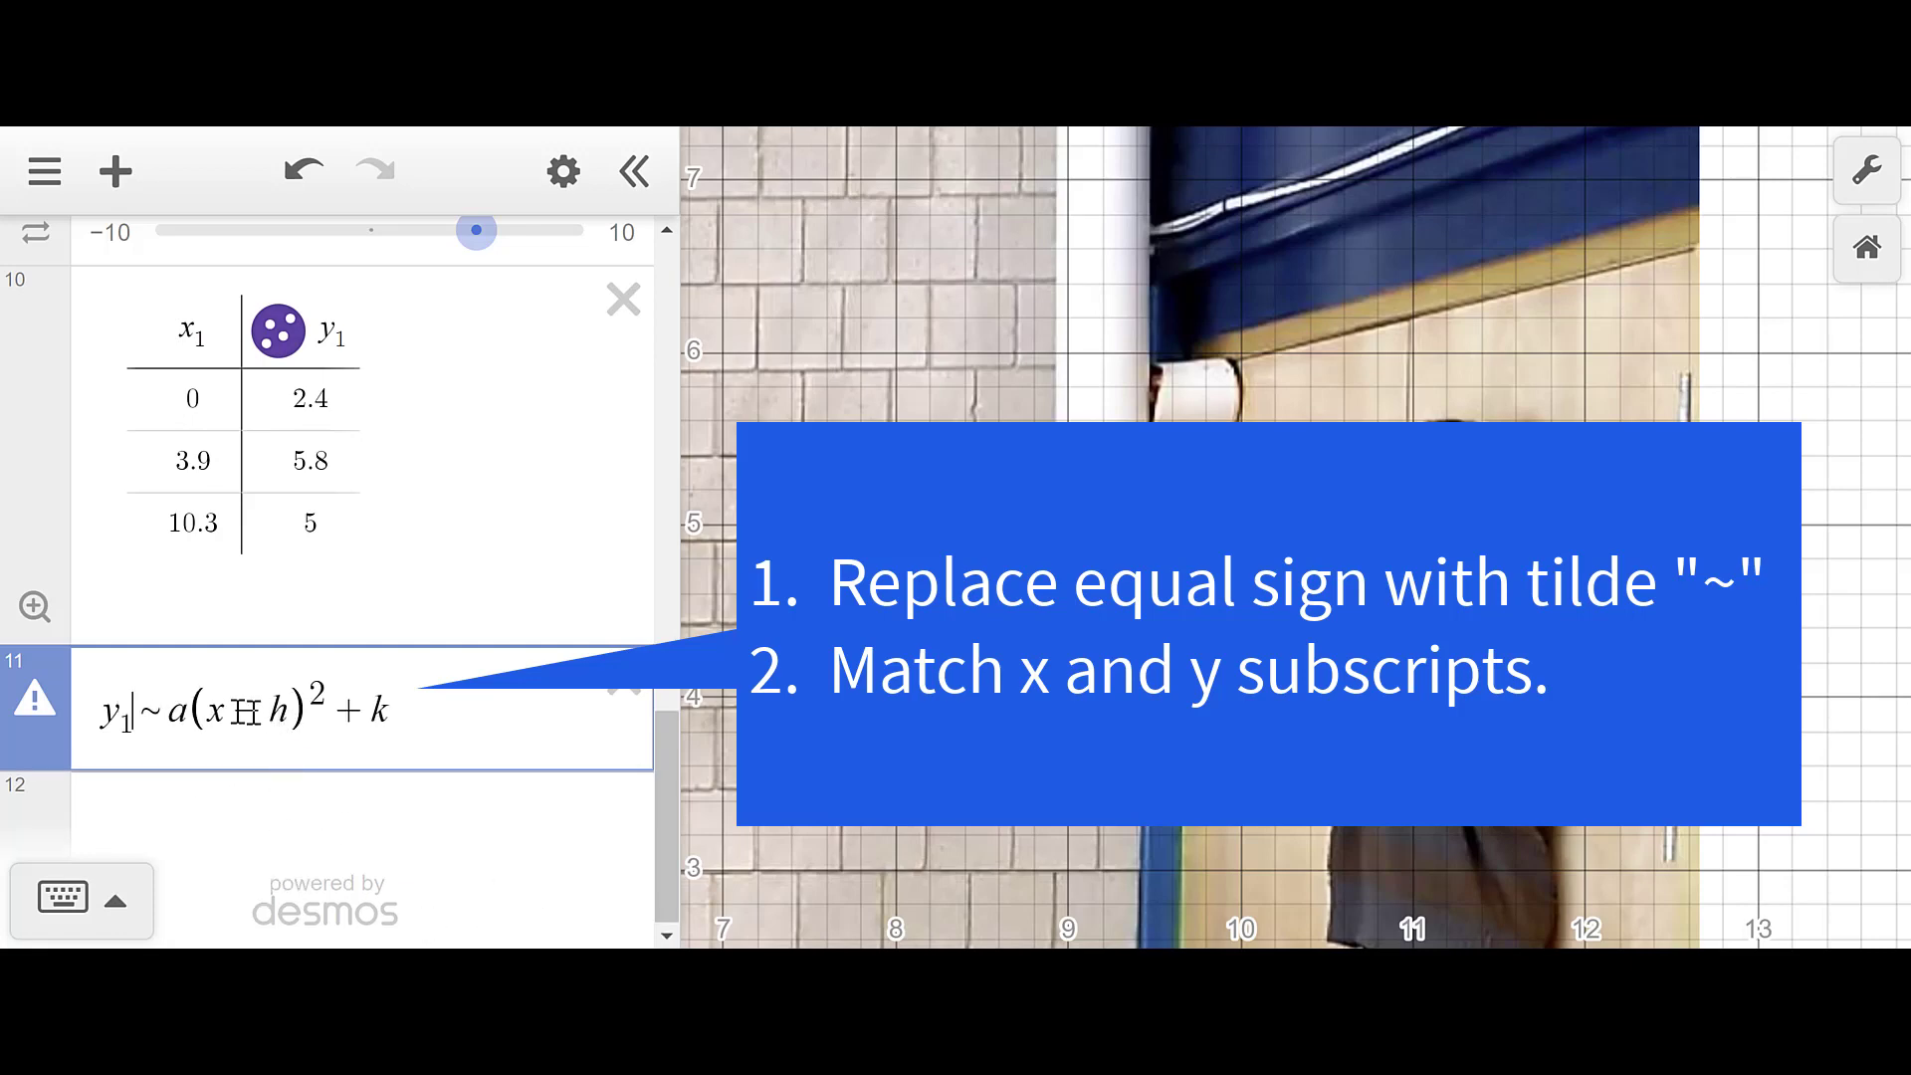
pyautogui.click(228, 713)
pyautogui.write('1')
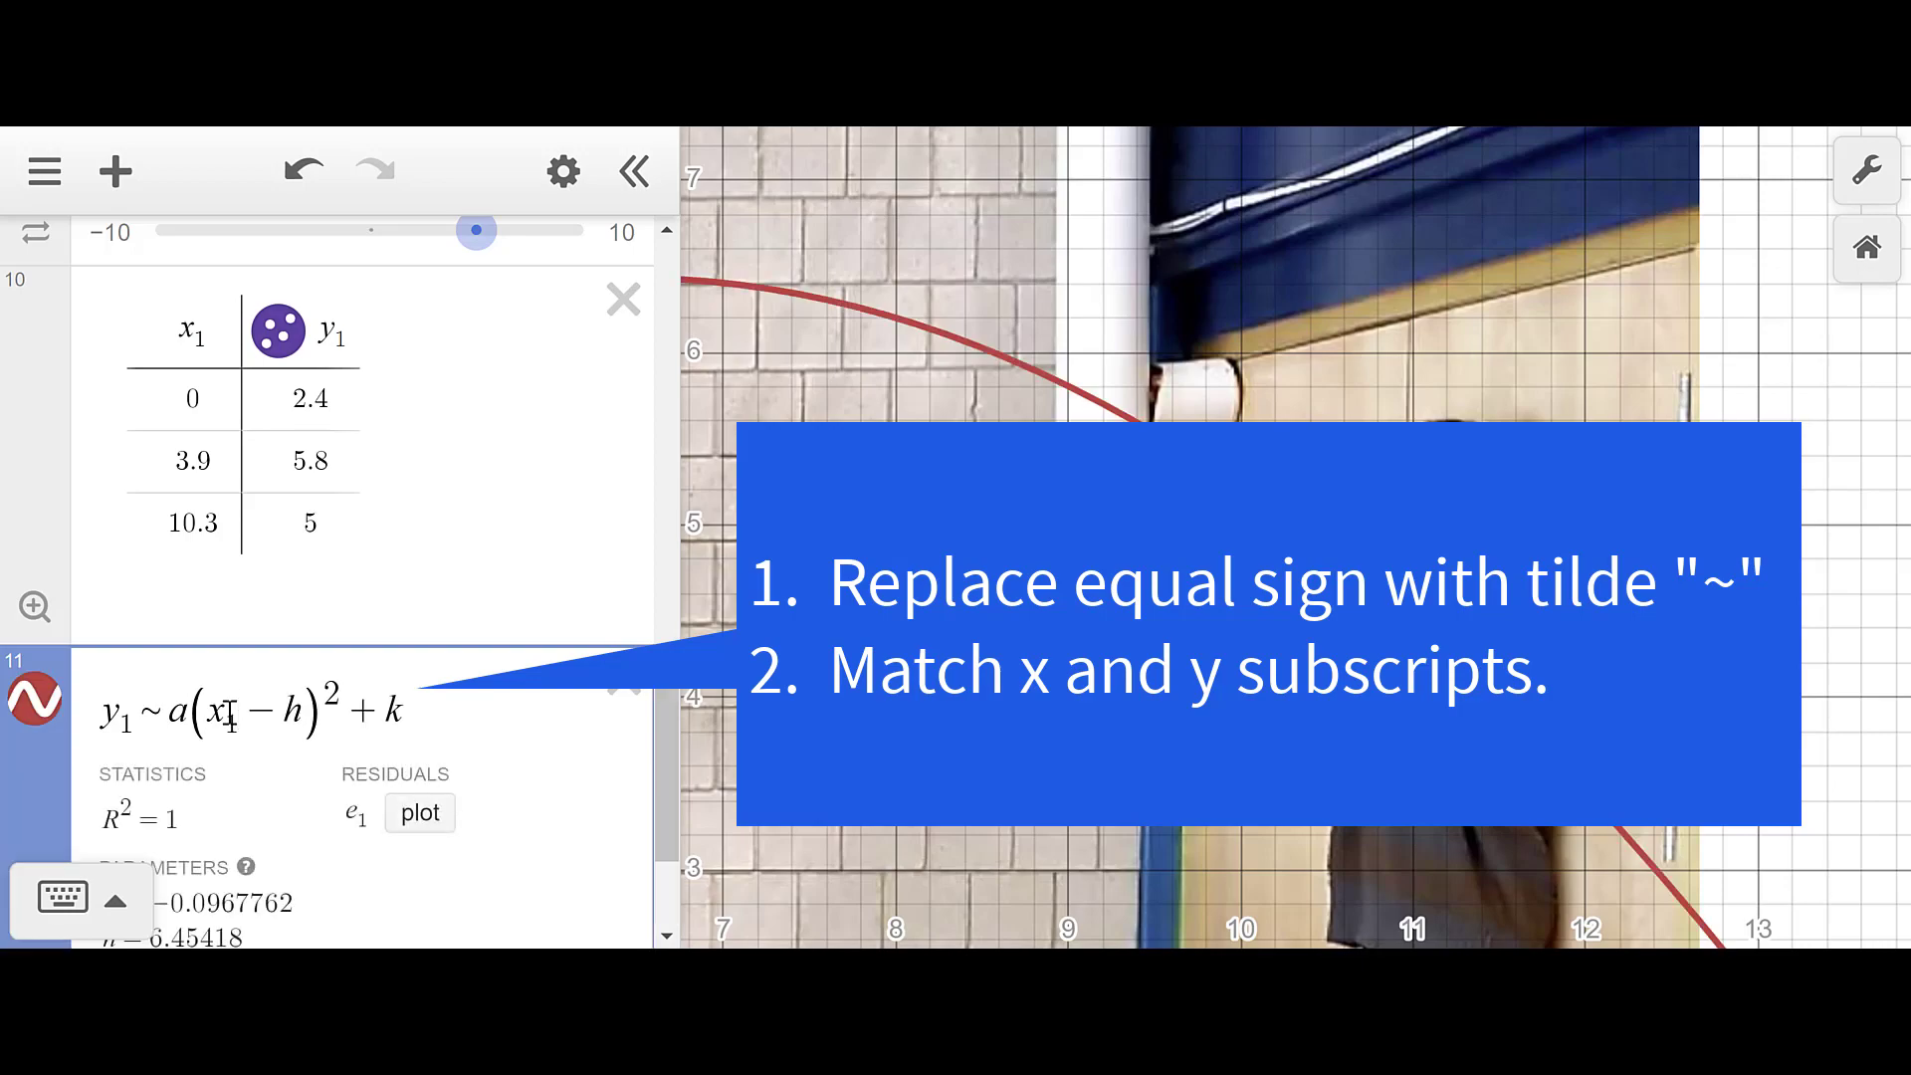
pyautogui.press('Return')
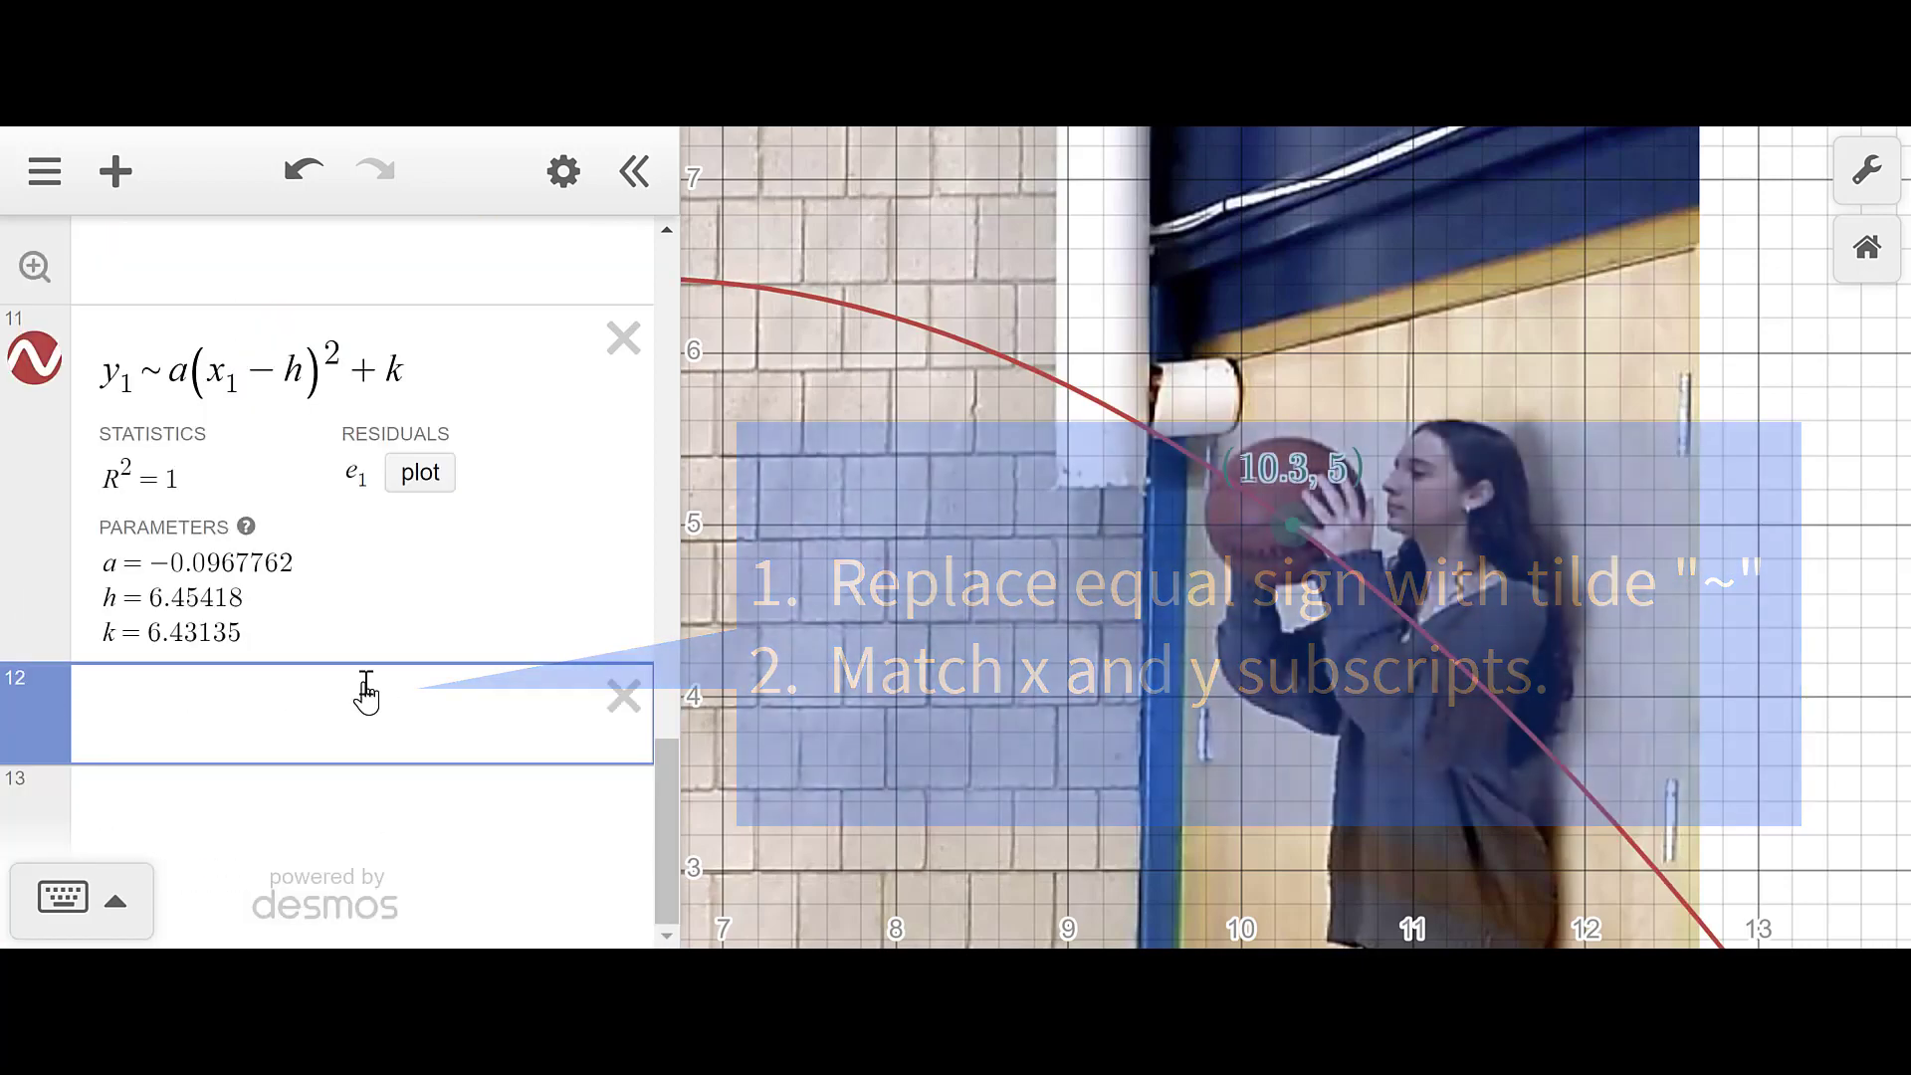
# - Zoom out and pan to show the whole throw, and select the fitted a value
pyautogui.scroll(-5, 1338, 547)
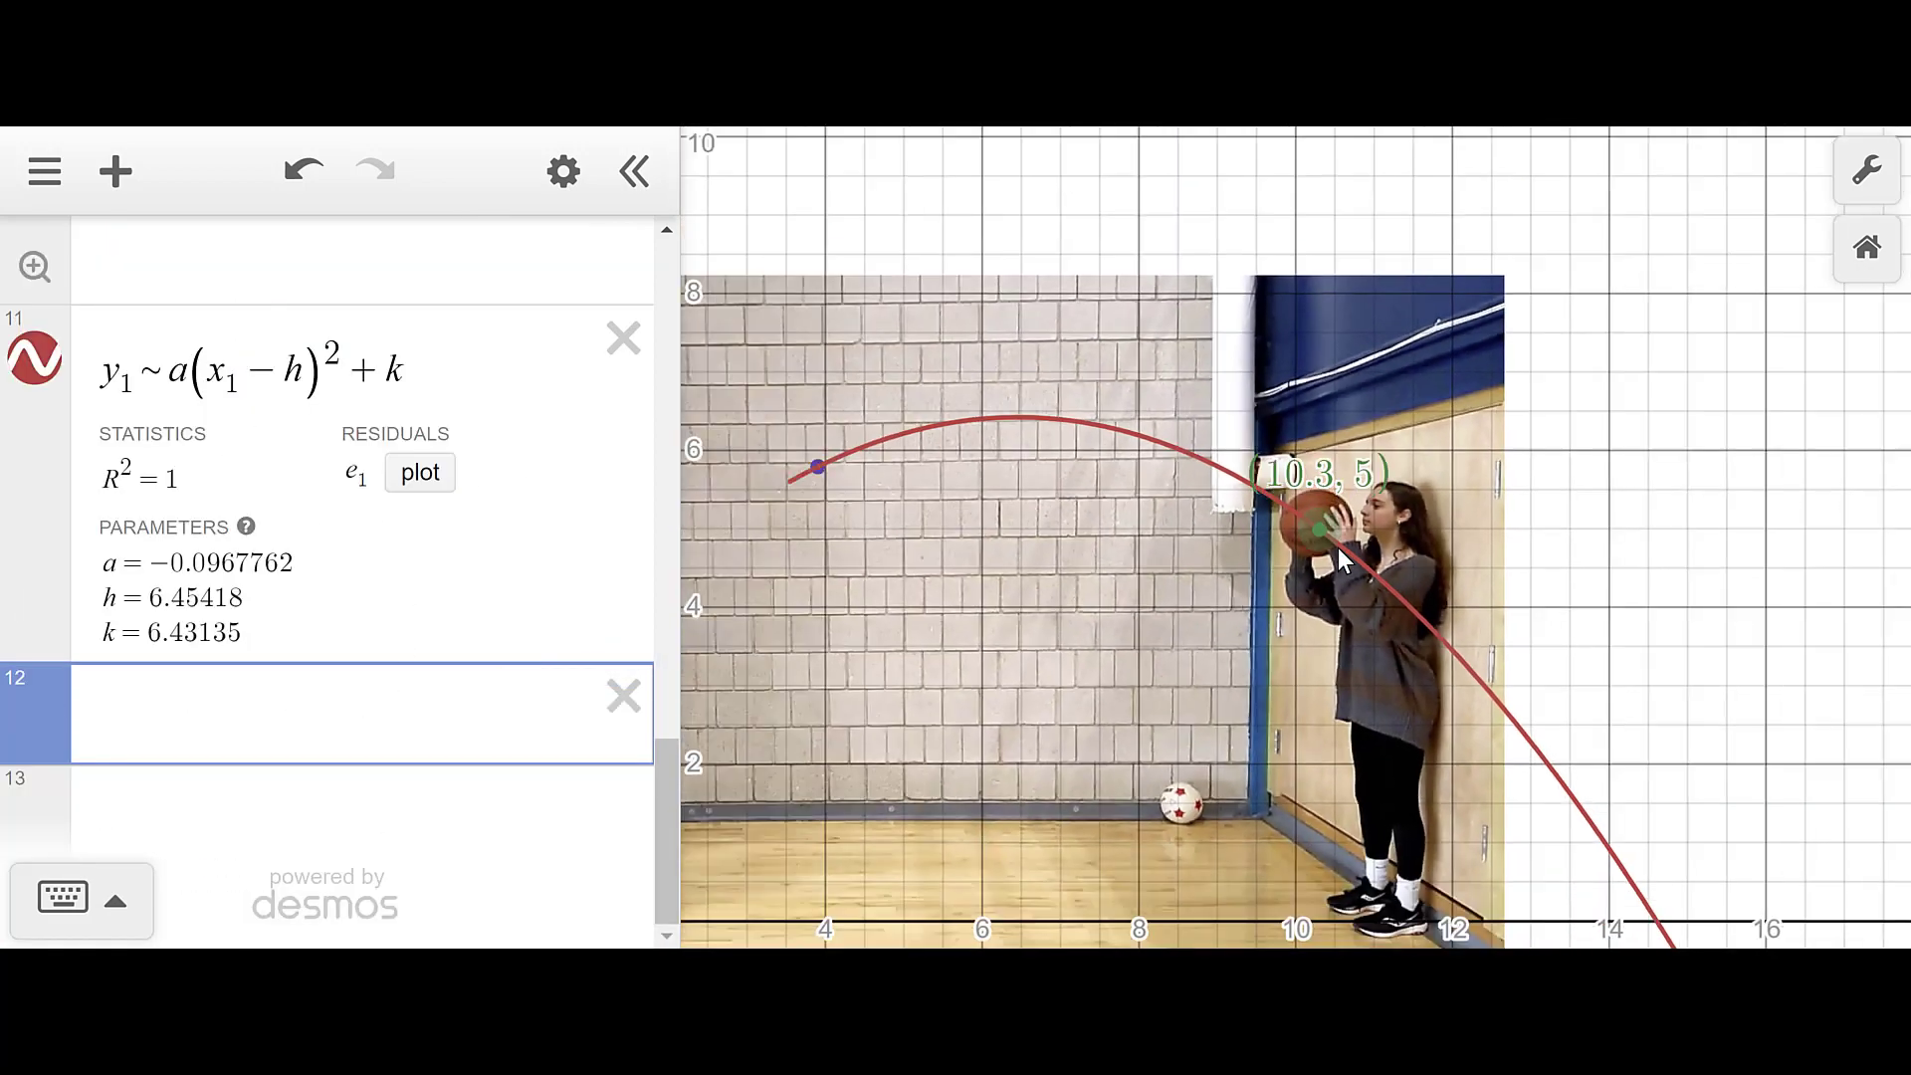
pyautogui.scroll(-2, 1324, 532)
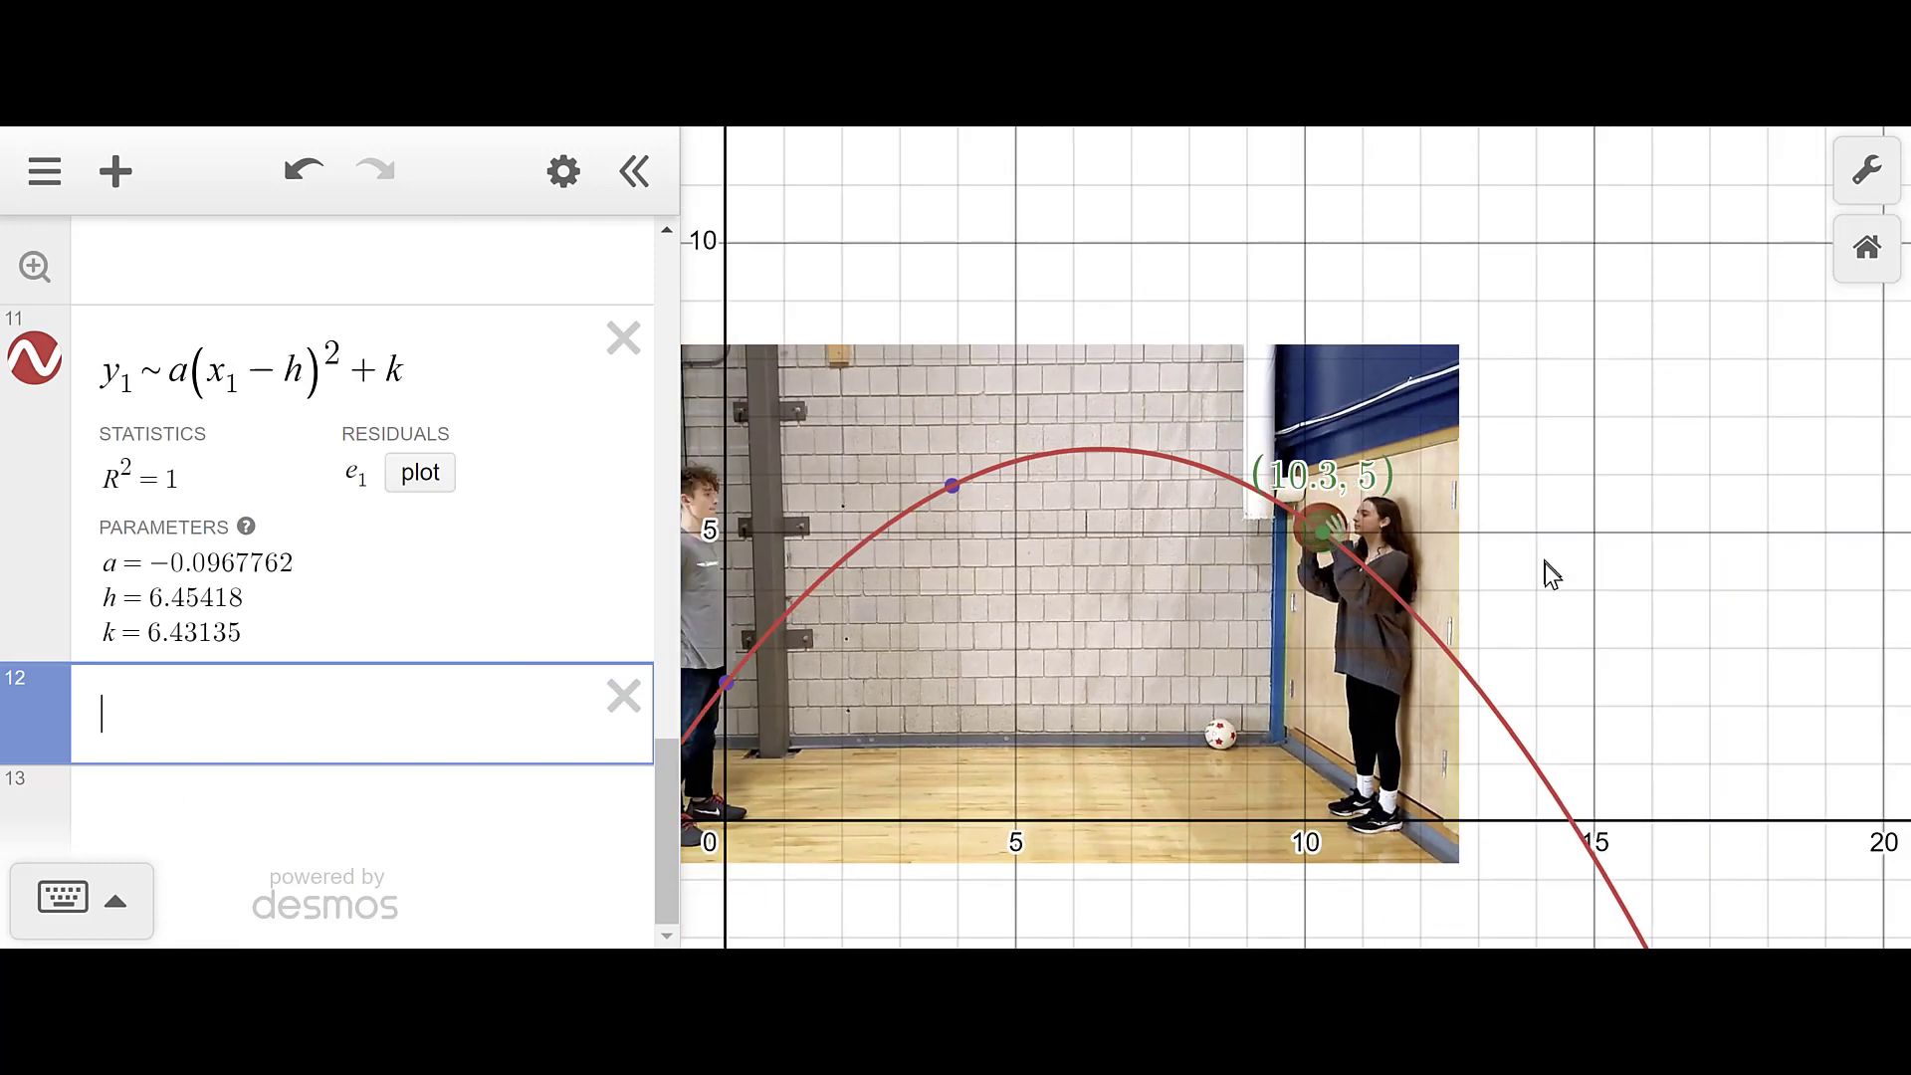
pyautogui.moveTo(1549, 587); pyautogui.dragTo(1697, 464)
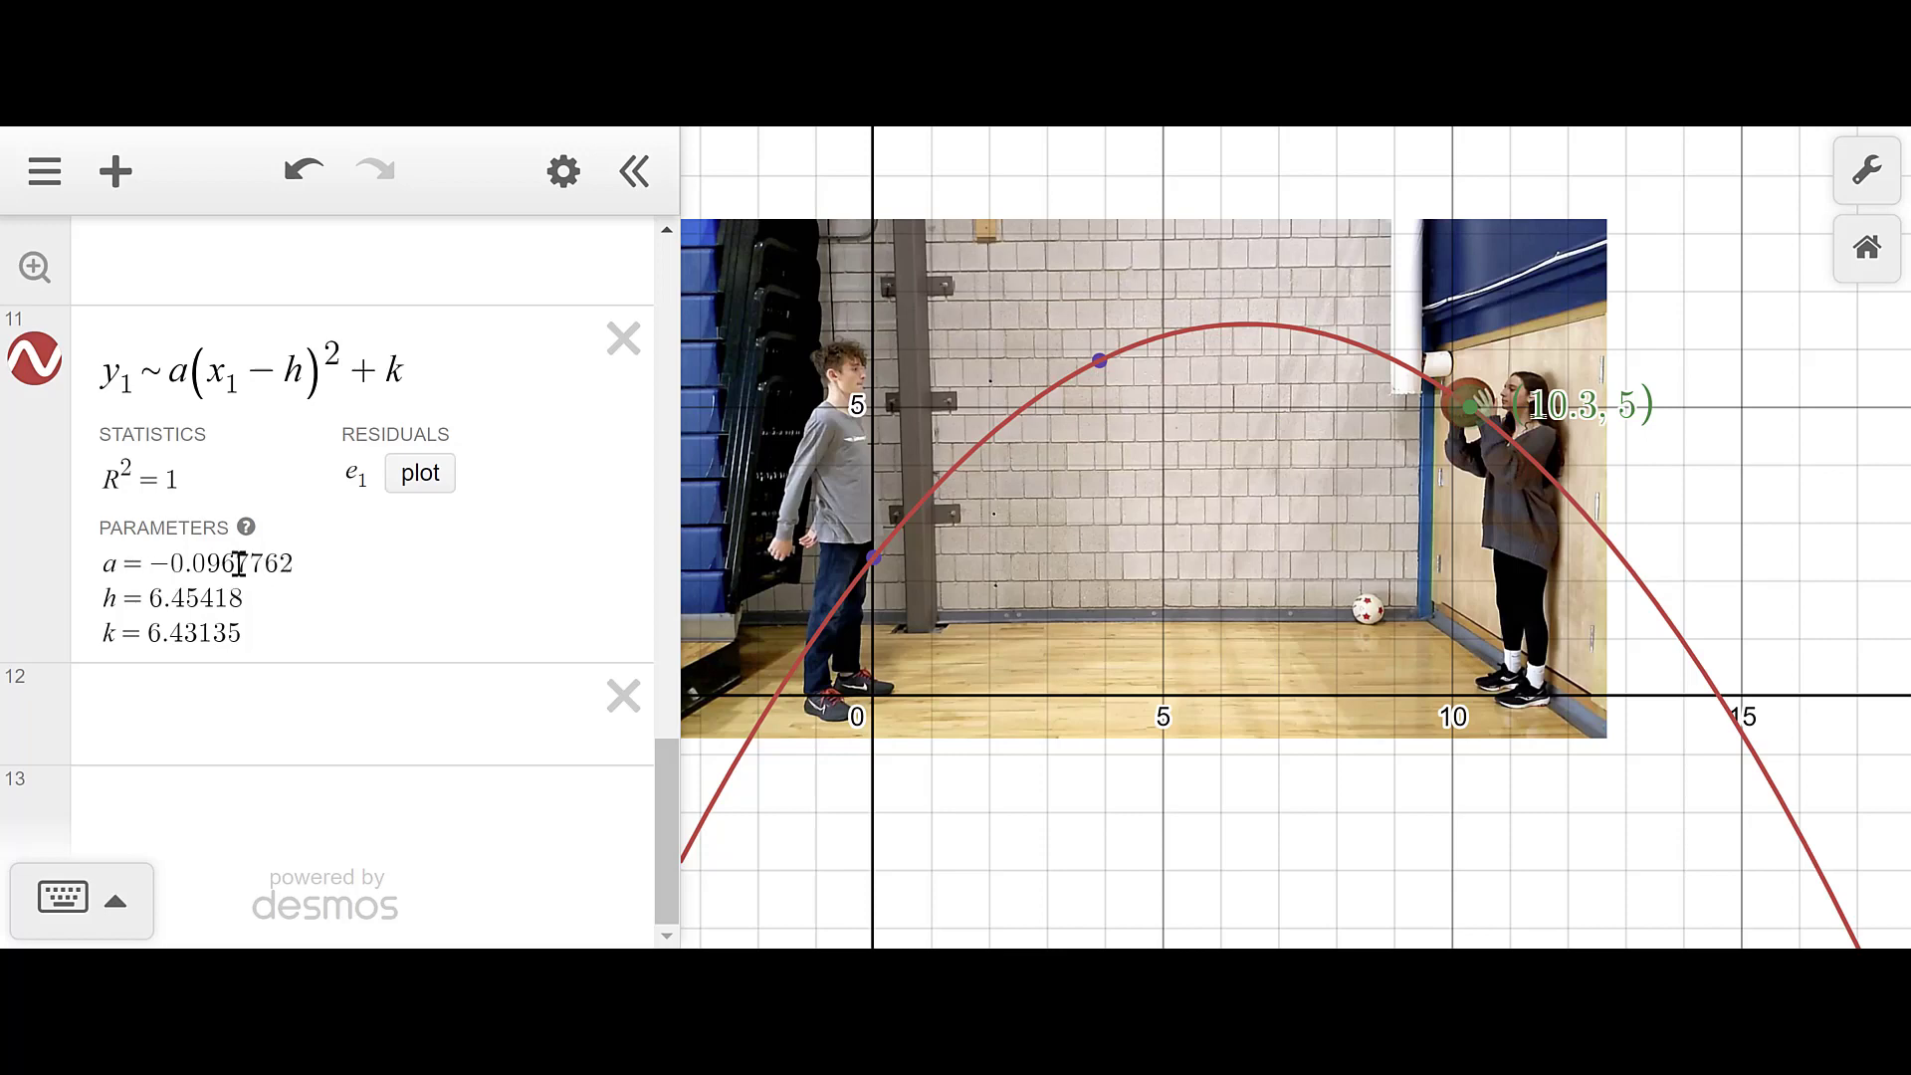
pyautogui.moveTo(168, 558); pyautogui.dragTo(153, 557)
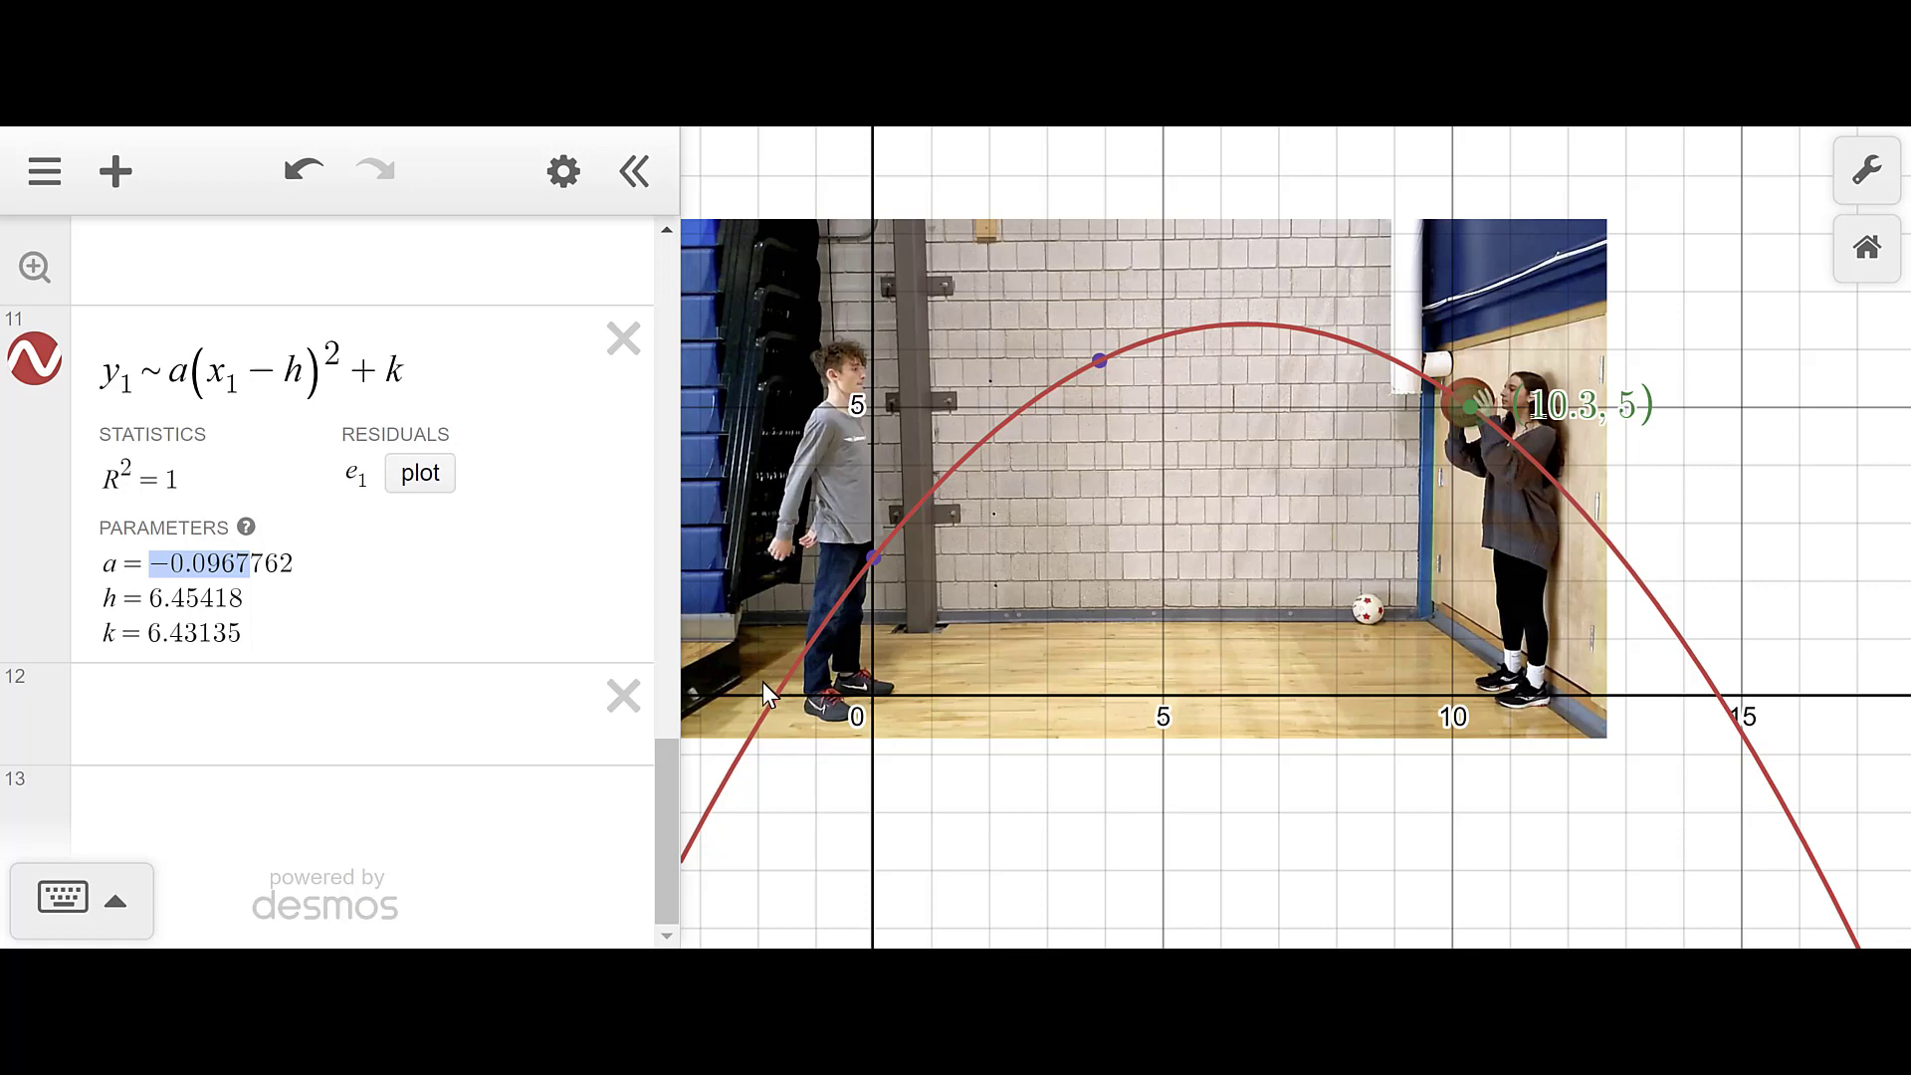
pyautogui.scroll(-1, 931, 782)
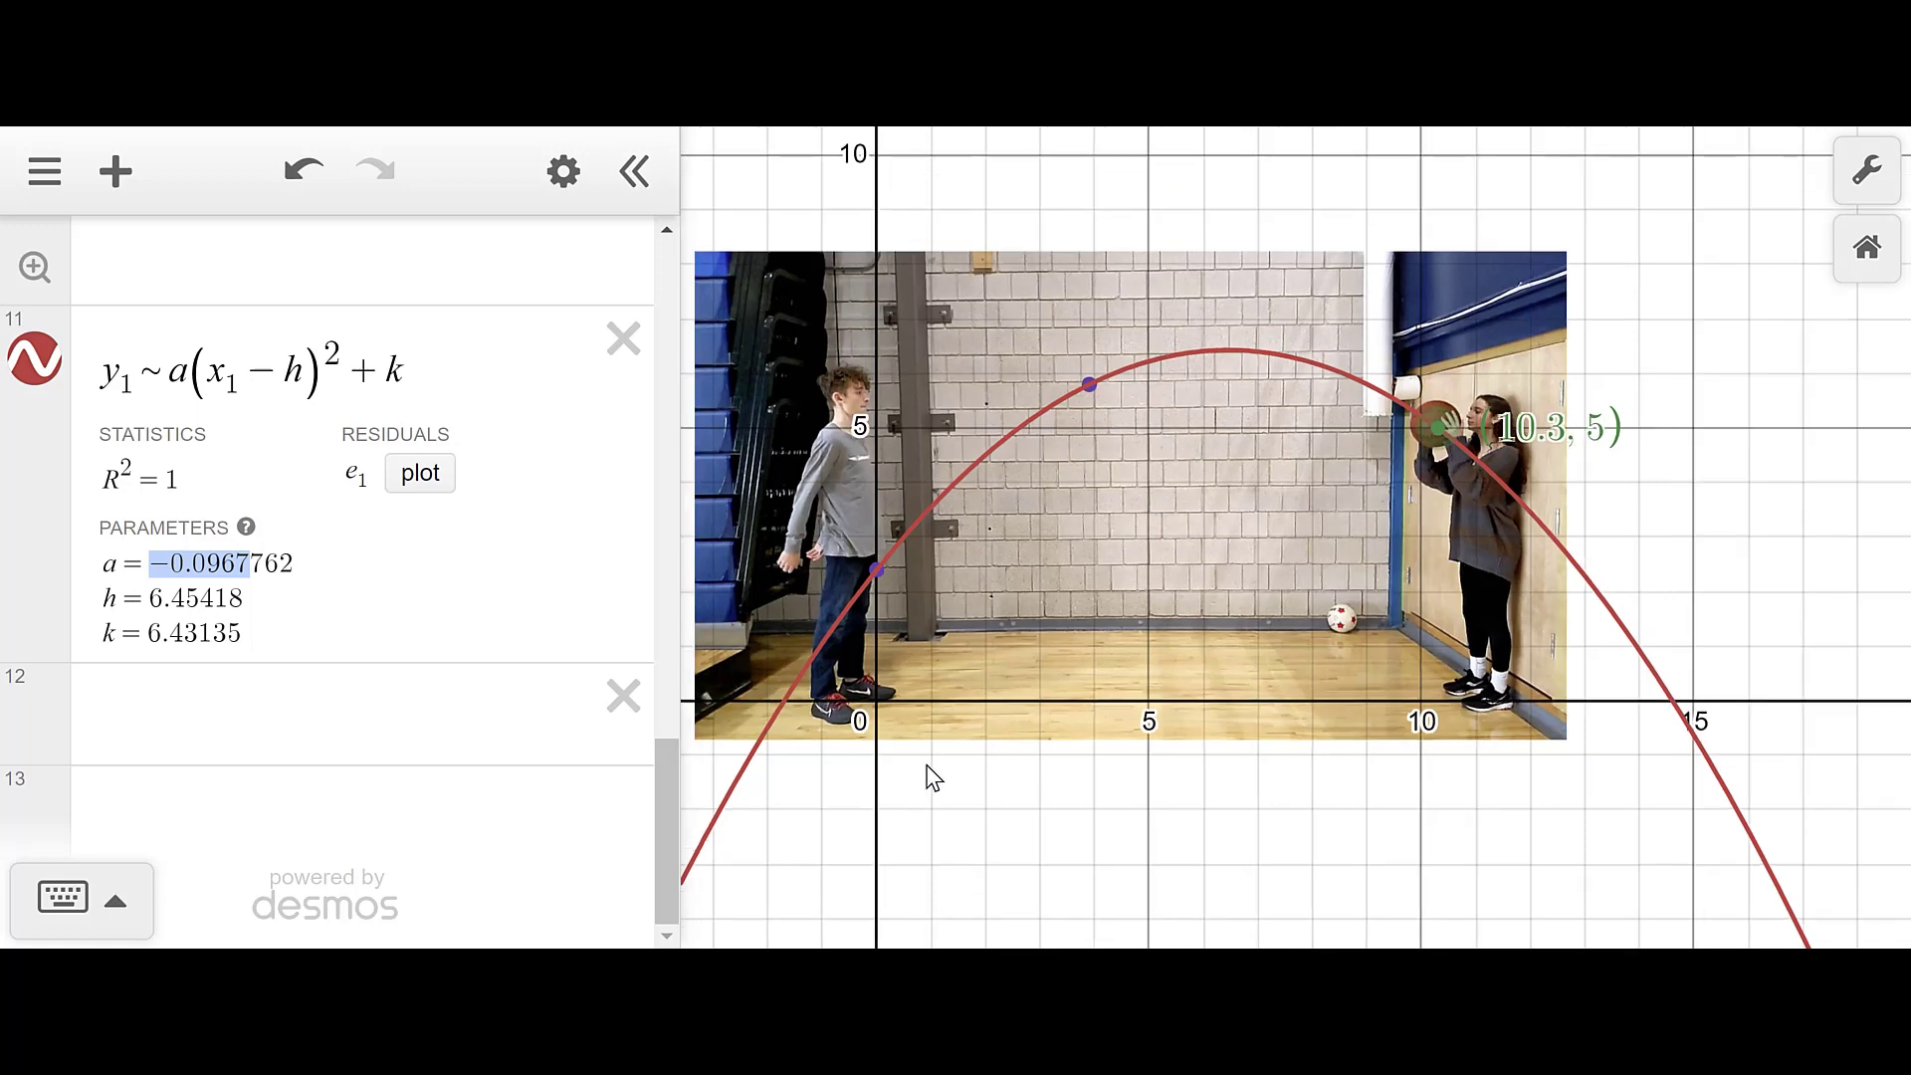